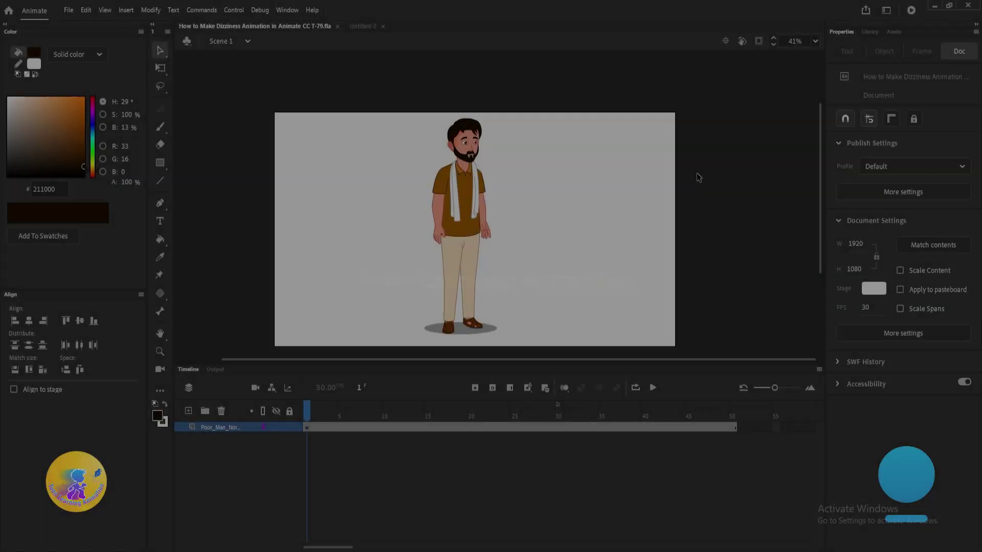
- In the Untitled-2 document, draw a wide, flat oval across the middle of the stage with the Oval tool
scroll(477, 173, "up", 3)
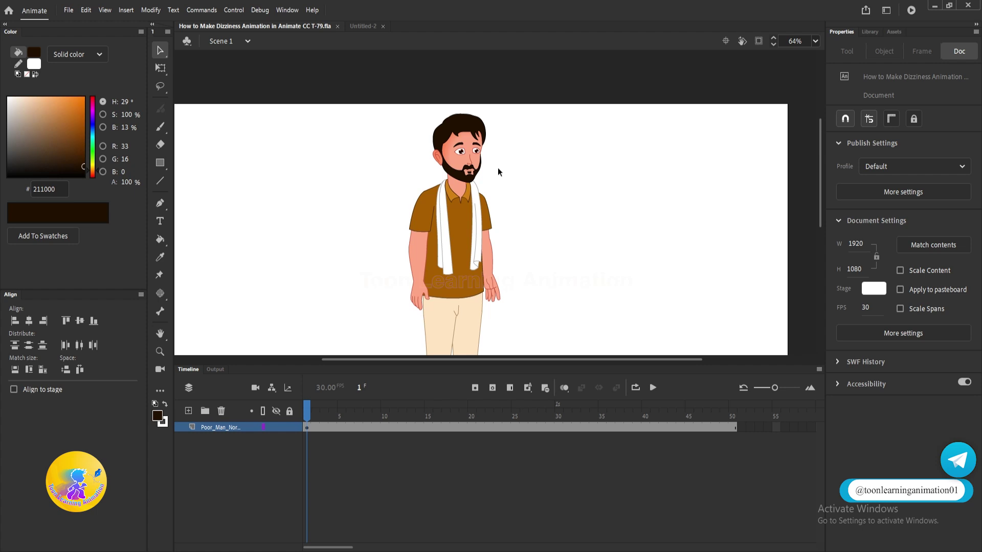
left_click(369, 29)
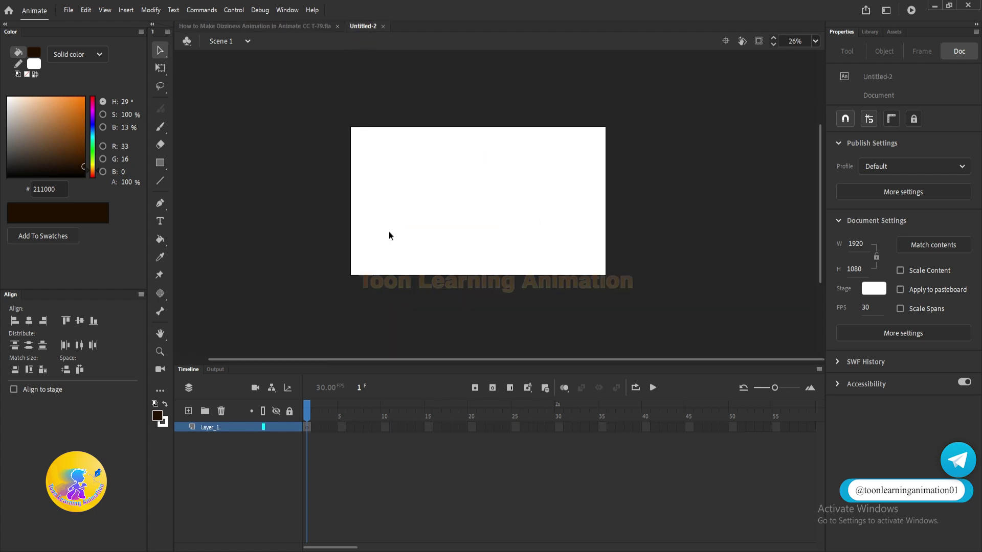
left_click(161, 163)
left_click(206, 197)
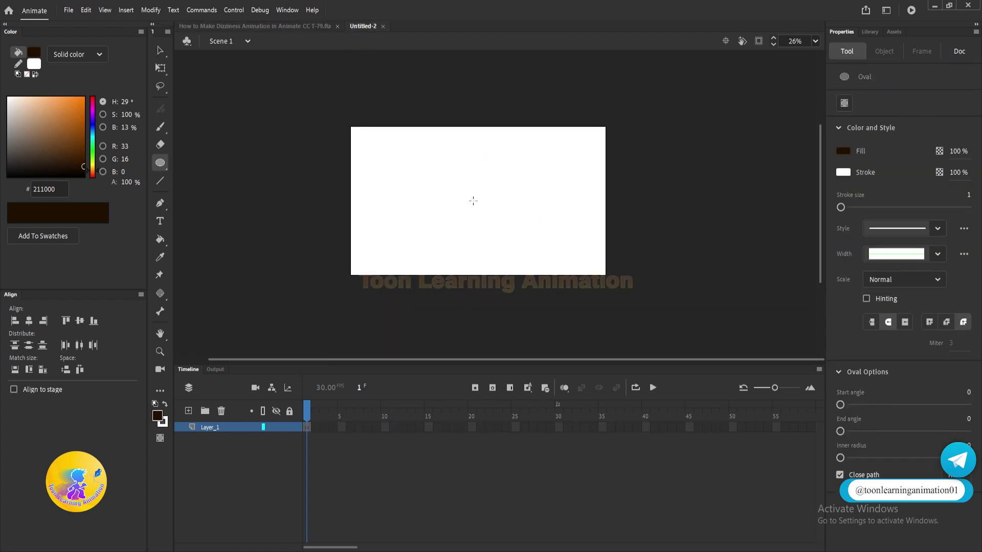
scroll(473, 204, "up", 1)
left_click_drag(415, 177, 594, 230)
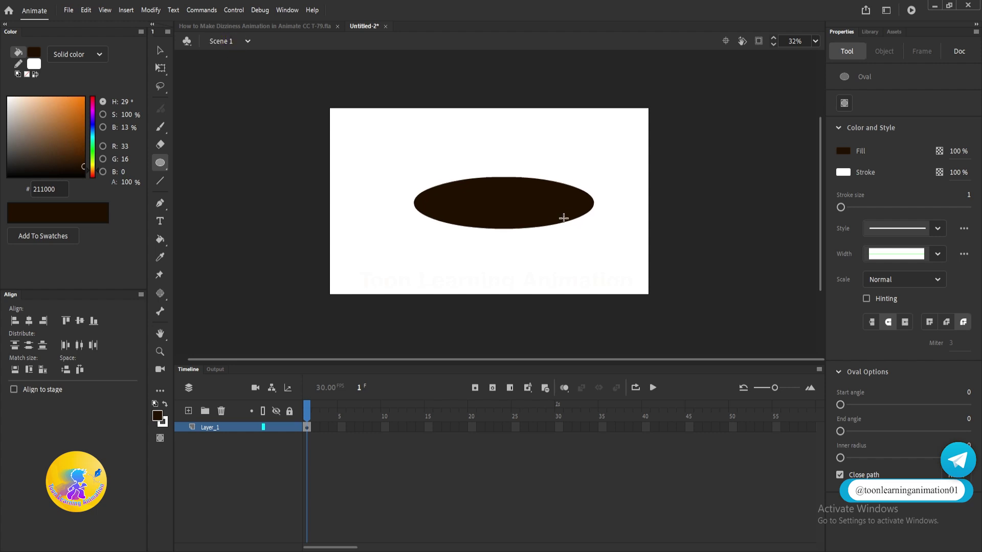
- Delete the oval's dark fill, keeping only its outline
left_click(160, 50)
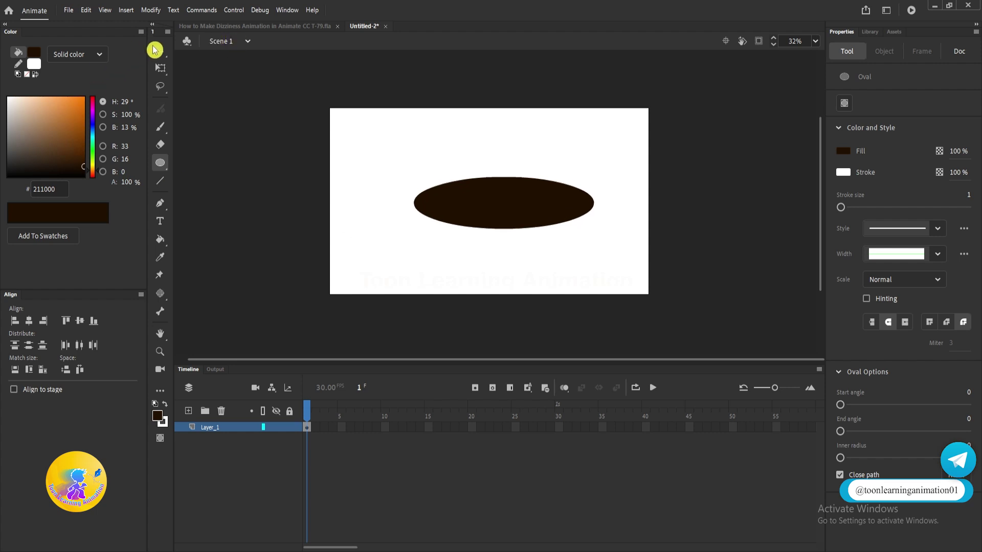
left_click(475, 200)
key("Delete")
- Recolour the oval's outline to red FF0000 and shift it slightly left to the centre of the stage
left_click_drag(355, 146, 759, 307)
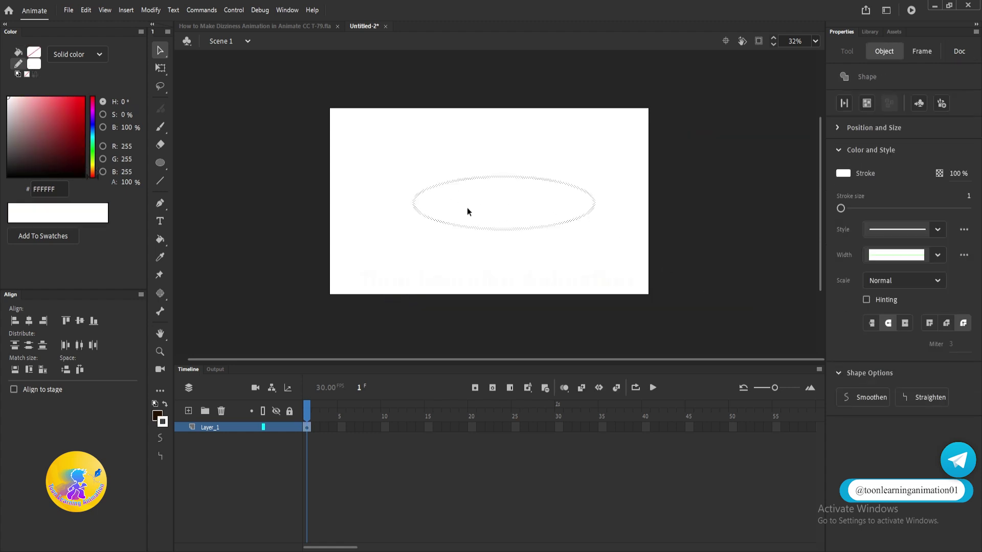
left_click_drag(73, 150, 83, 97)
left_click_drag(368, 139, 645, 281)
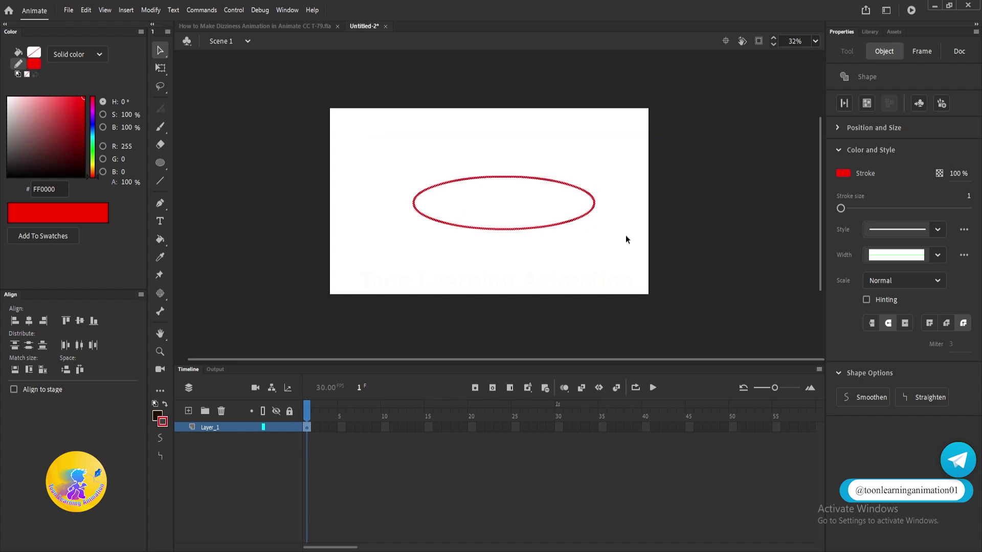
left_click_drag(558, 228, 532, 227)
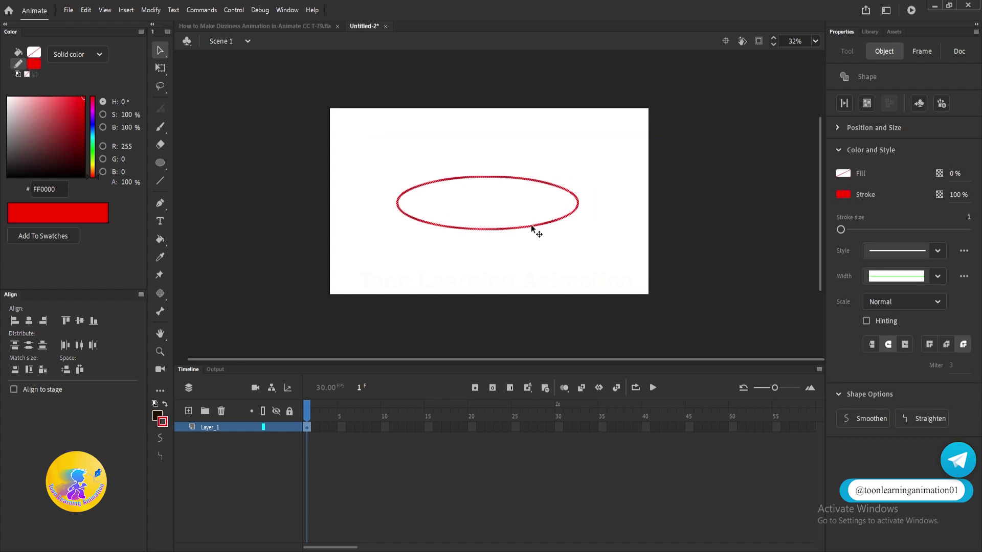
- Convert the oval outline to a Graphic symbol named Dizzy Effect and open the symbol for editing
key("F8")
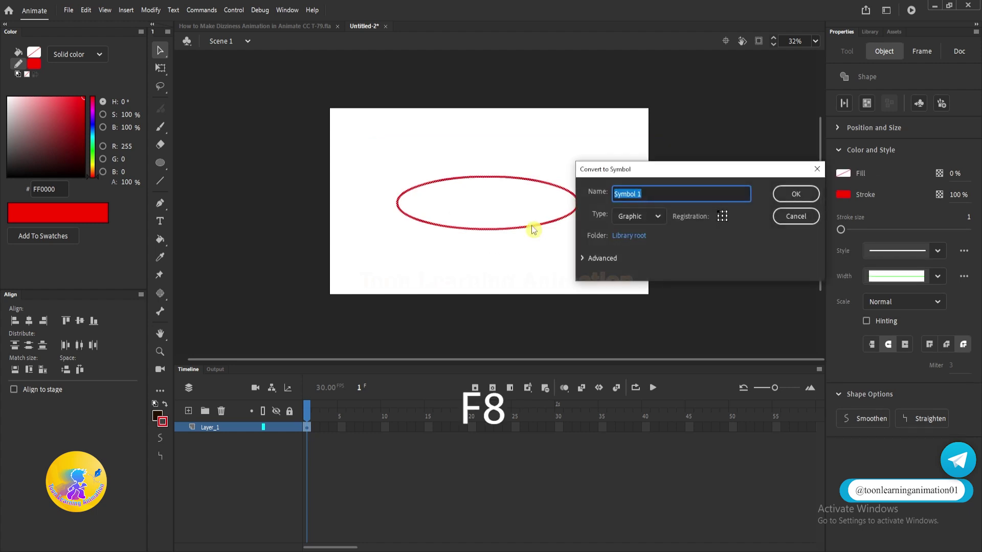
type("Dizzy Effect")
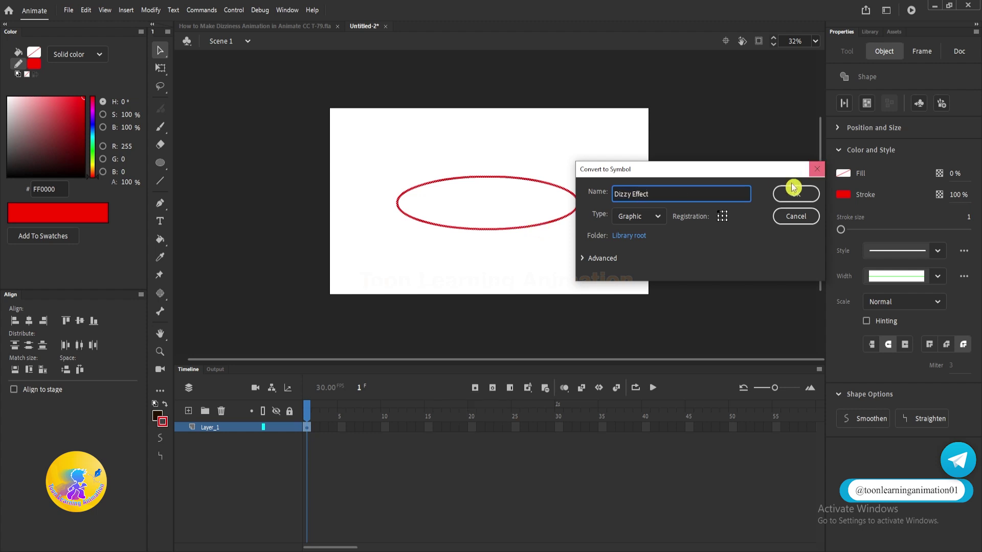
left_click(793, 189)
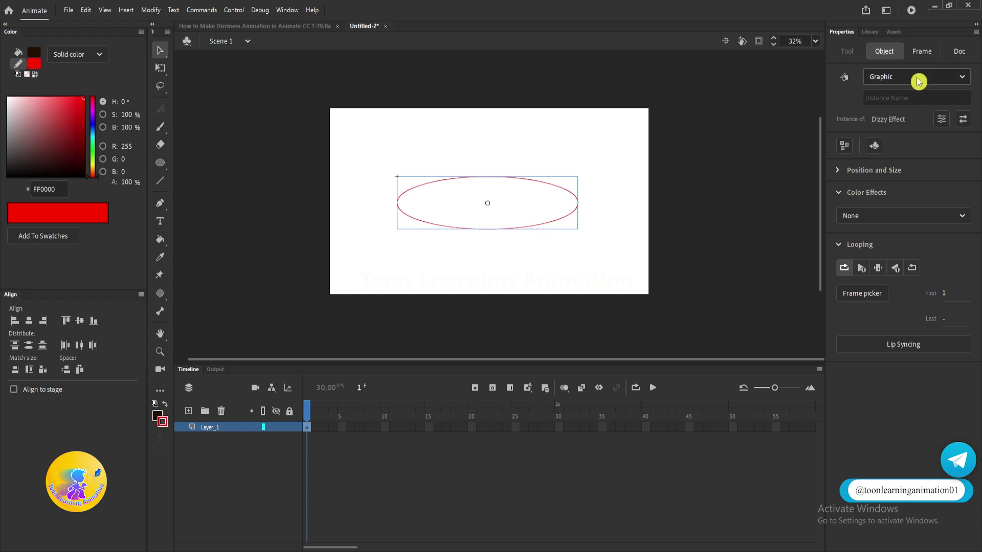
double_click(522, 226)
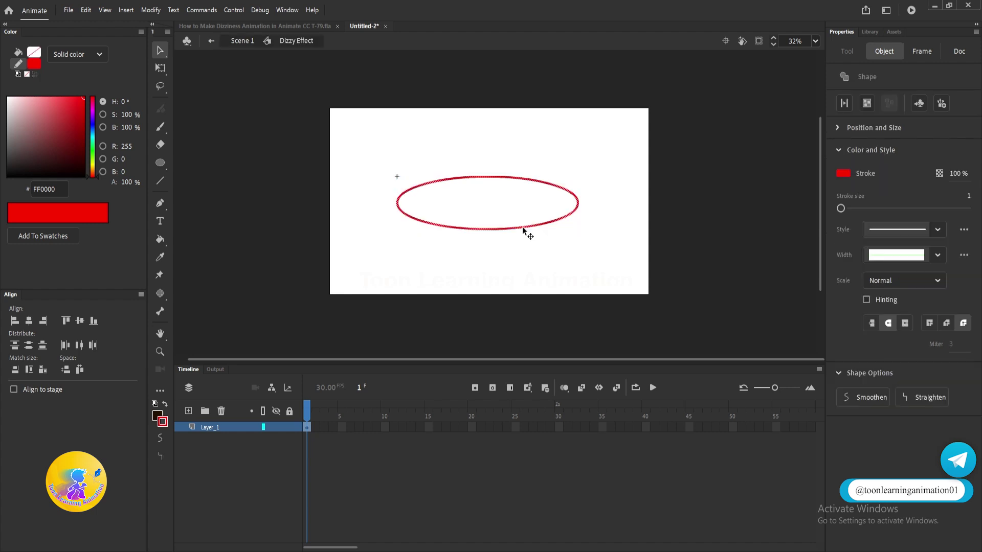
- Rename the layer holding the oval outline as Guide
double_click(207, 427)
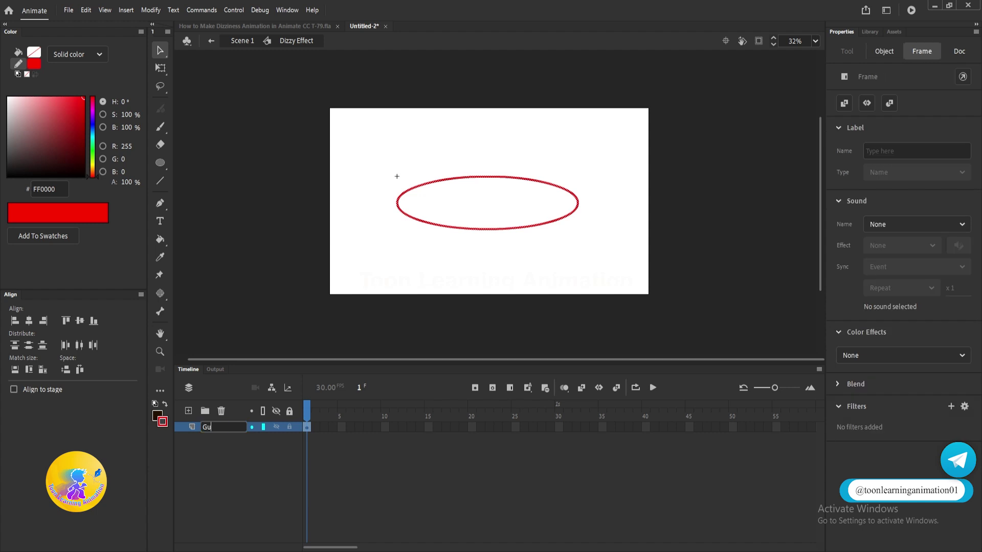
type("Guide")
key("Return")
left_click(213, 471)
- Add a new layer, place it beneath the Guide layer and name it Star
left_click(188, 411)
left_click_drag(225, 431, 222, 443)
double_click(210, 437)
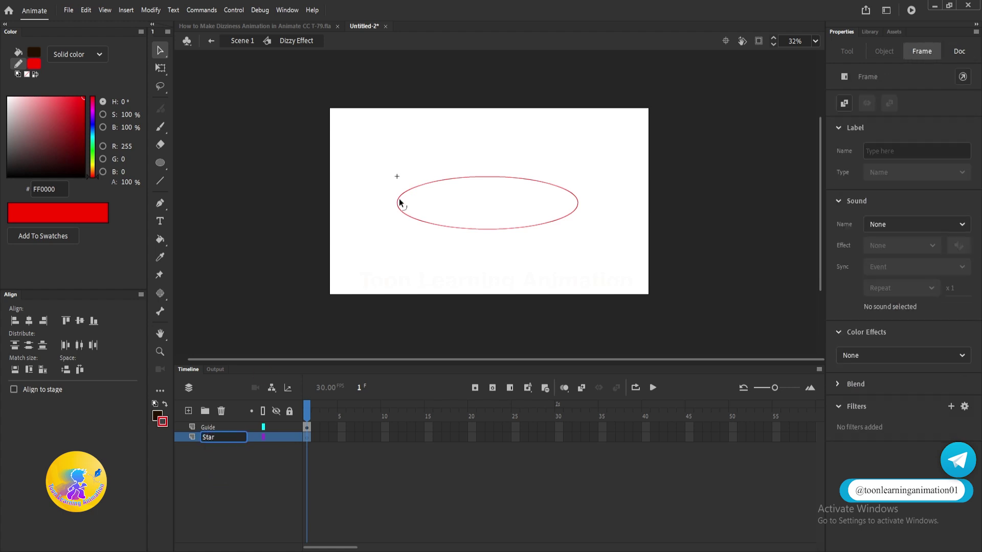
left_click(320, 204)
- Activate the PolyStar tool and set its shape style to star
left_click(164, 171)
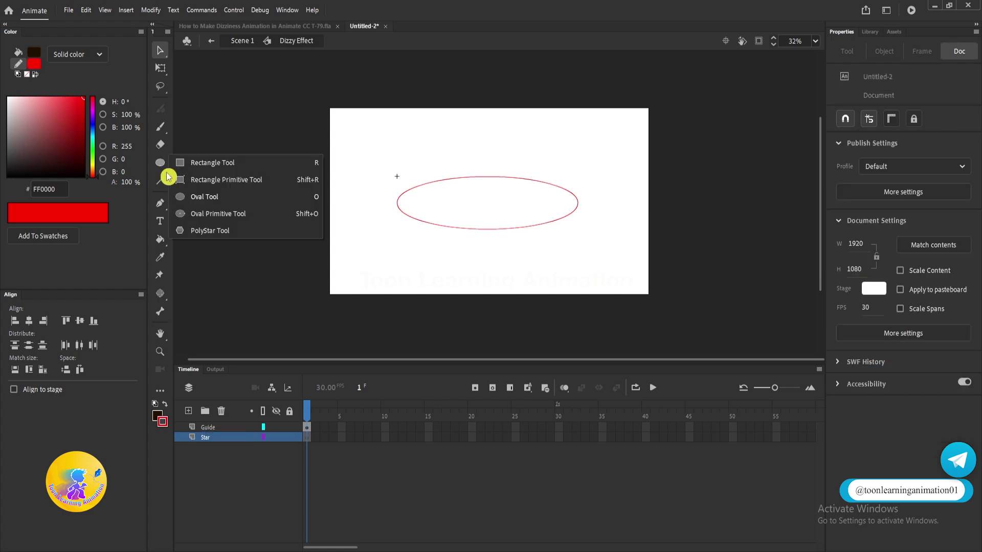
left_click(214, 231)
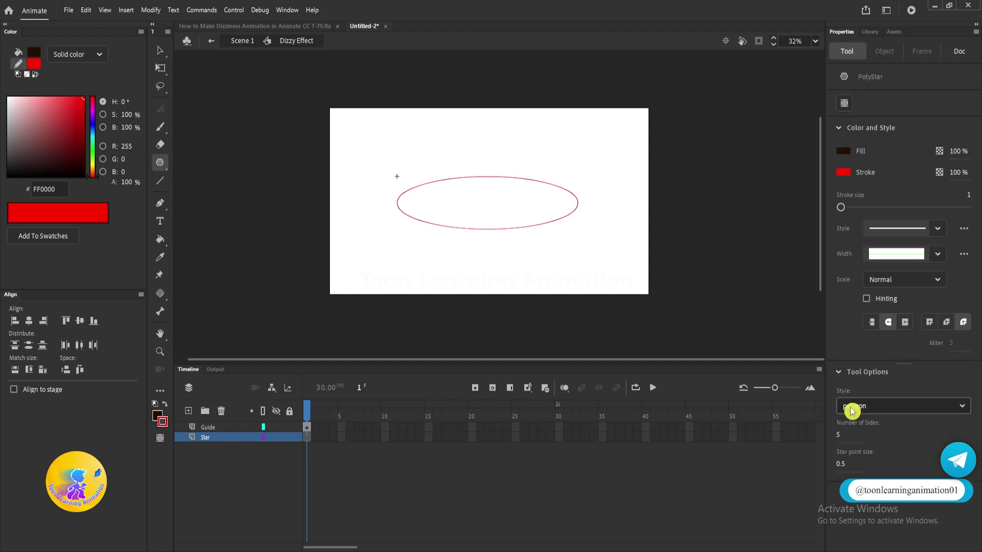
left_click(864, 411)
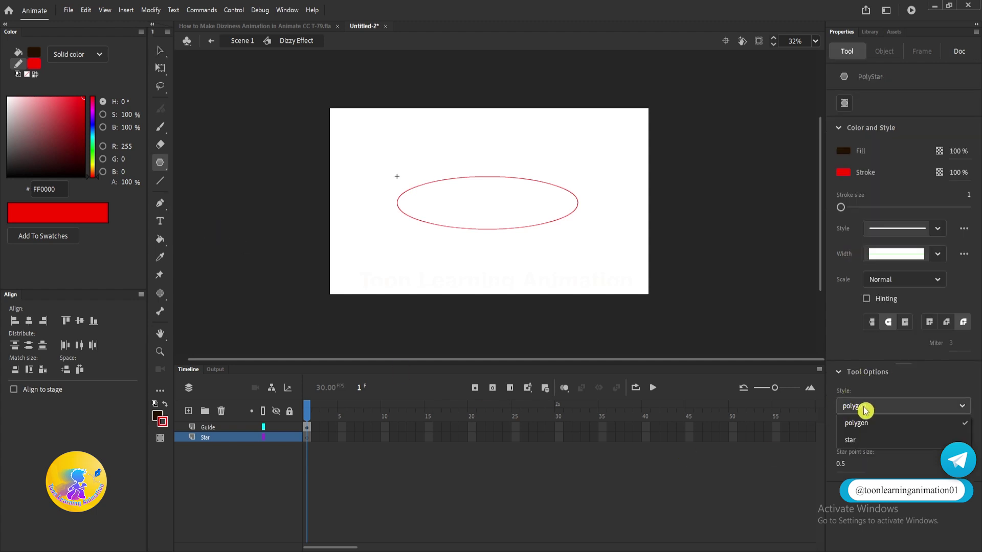
left_click(862, 434)
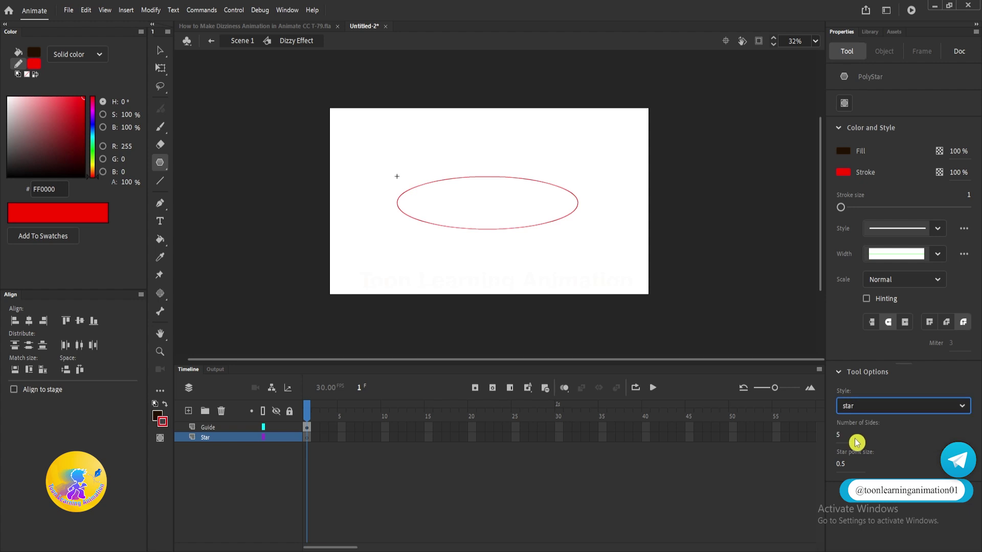
- Set the fill colour to yellow FFFF00 and the stroke to none for the star
scroll(531, 213, "up", 2)
scroll(552, 217, "left", 3)
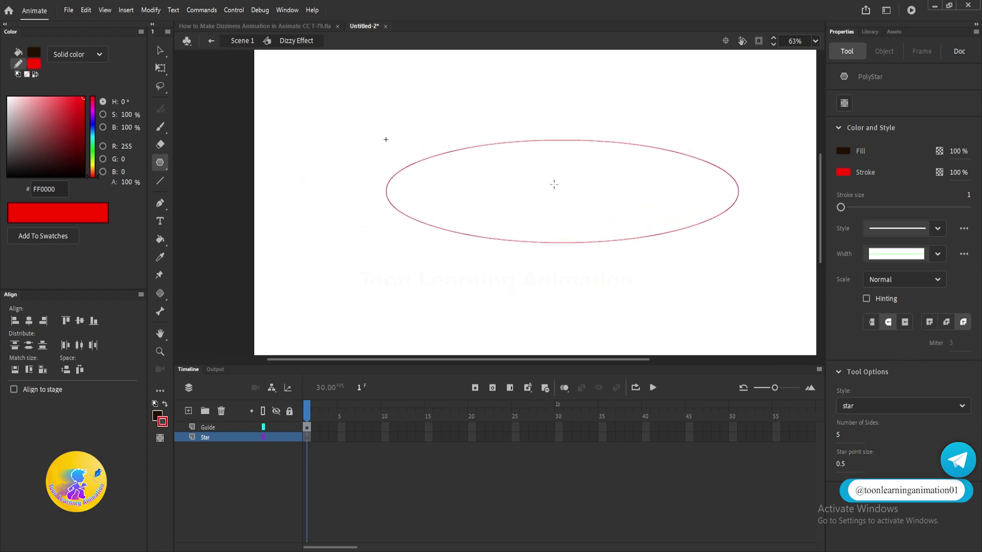
left_click(158, 415)
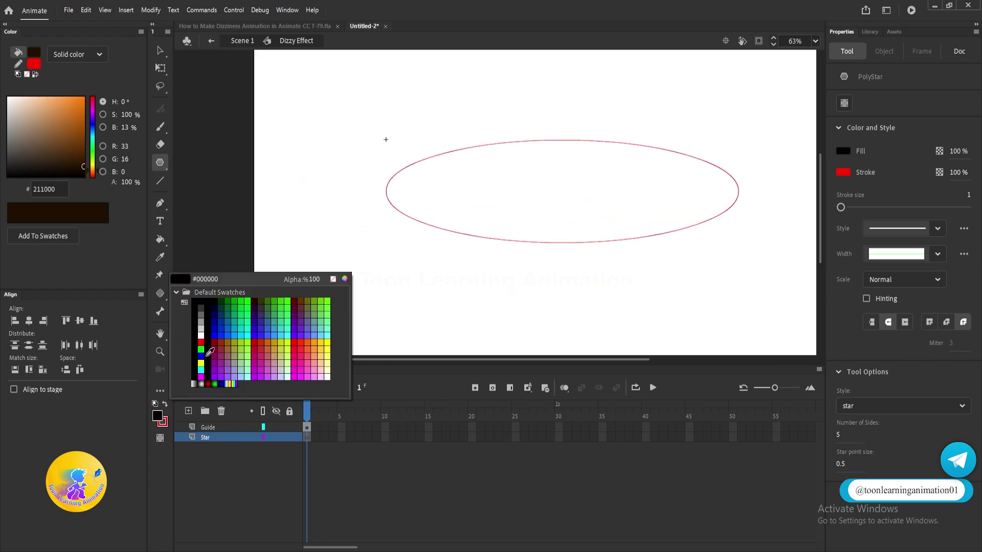
left_click(203, 363)
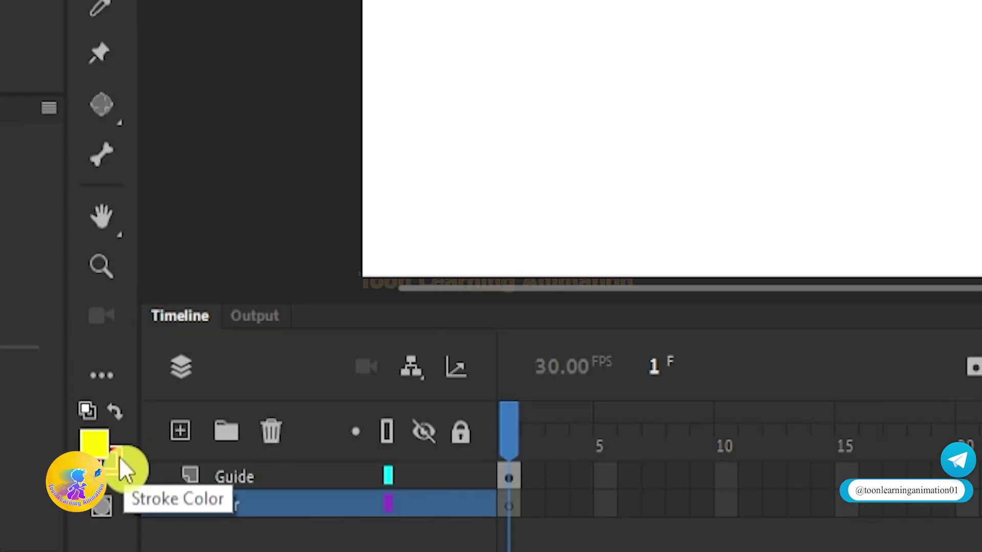
left_click(121, 458)
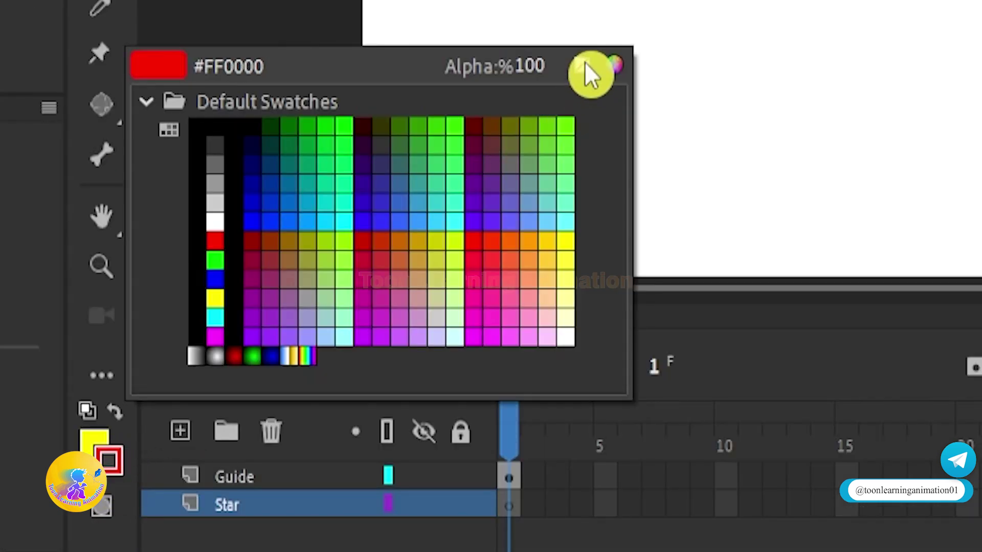
left_click(583, 62)
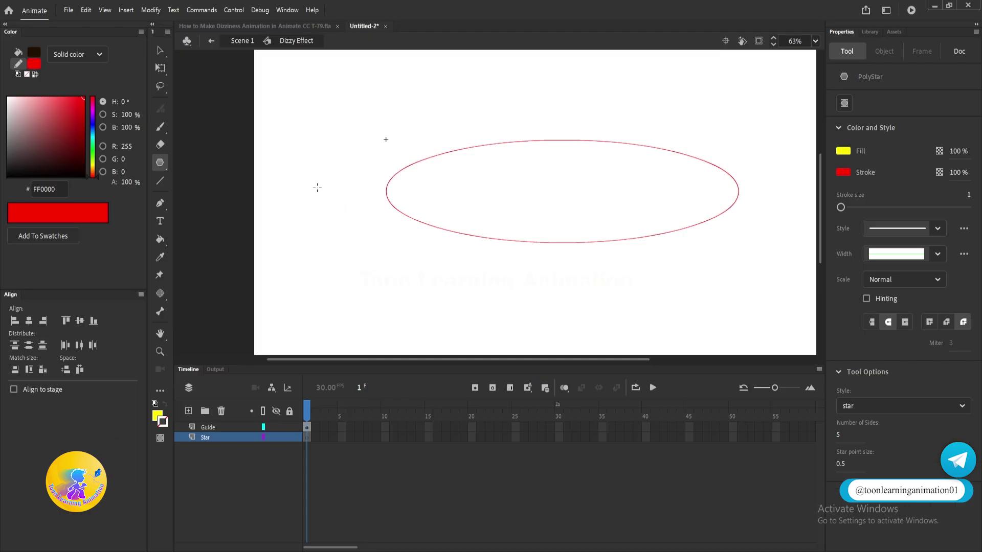
- Draw a small five-pointed star beside the oval on the Star layer and move it inside the oval's left part
mouse_move(317, 188)
left_mouse_down()
mouse_move(342, 227)
mouse_move(336, 214)
left_mouse_up()
left_click(160, 50)
left_click_drag(264, 129, 353, 246)
left_click_drag(318, 192, 482, 188)
scroll(482, 188, "up", 2)
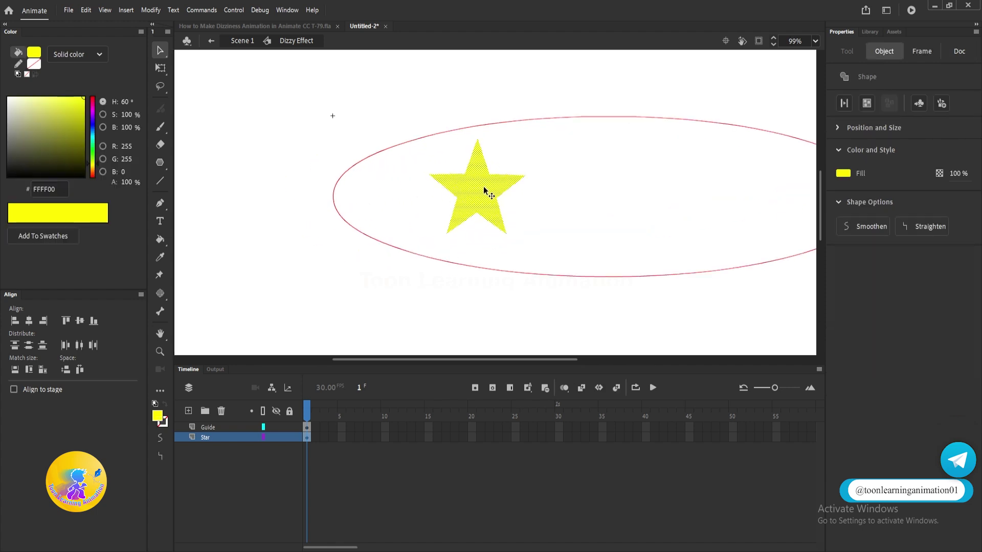
- Convert the star to a Movie Clip symbol named Star
key("F8")
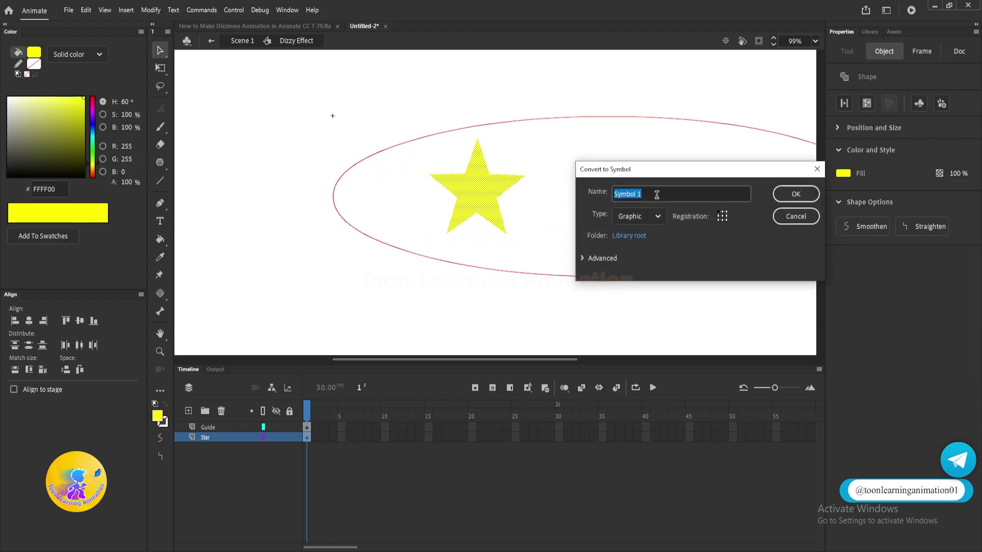
type("Star")
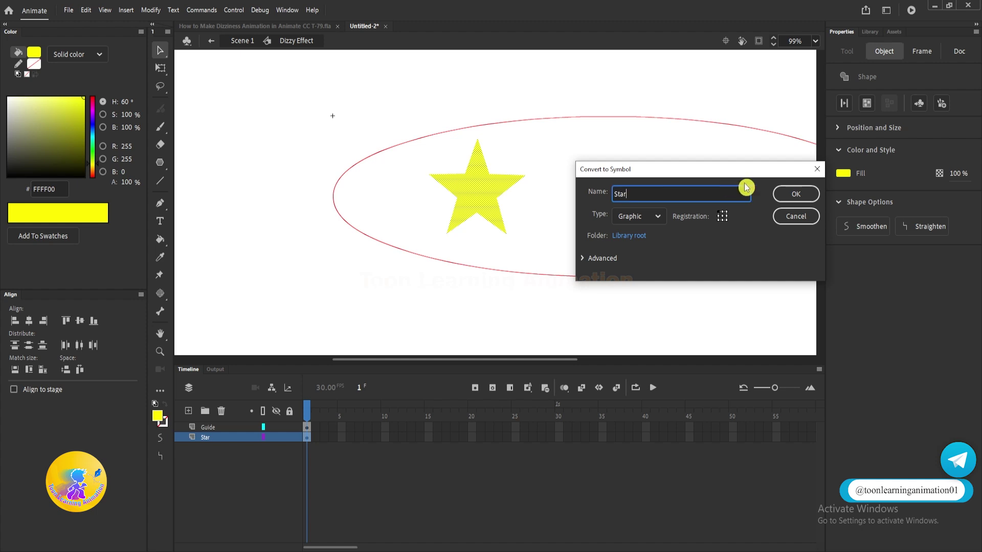
left_click(656, 216)
left_click(647, 234)
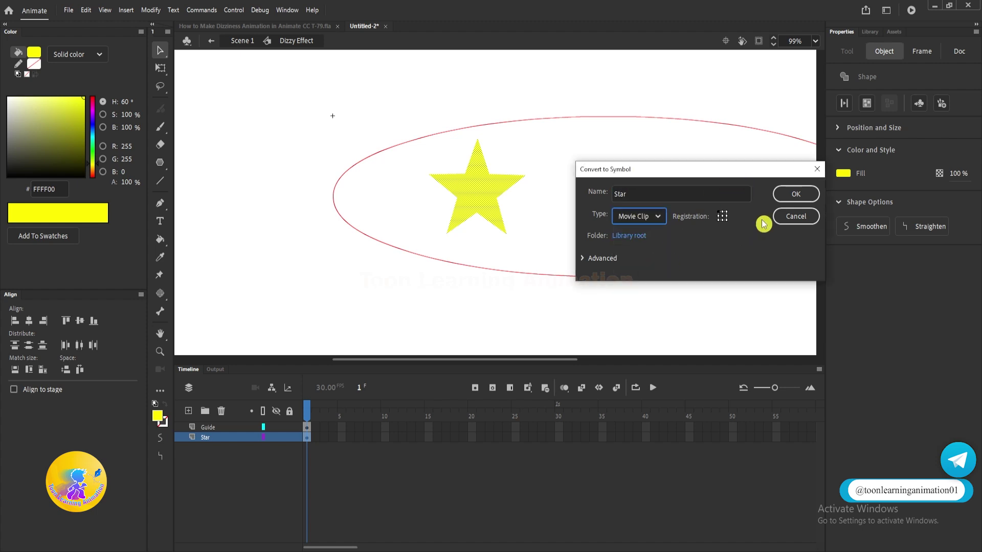
left_click(794, 194)
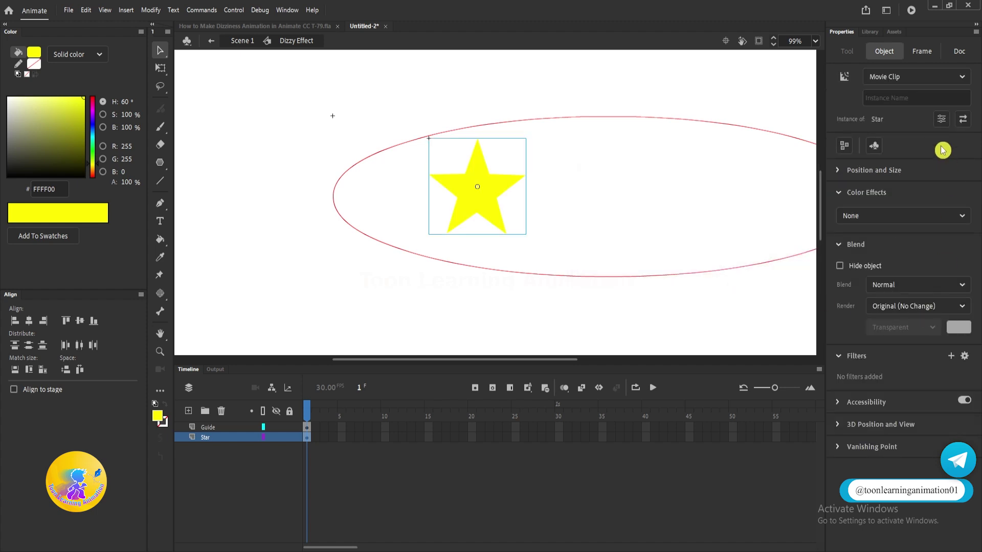
- Add a Glow filter to the star movie clip and set the glow colour to yellow
left_click(950, 356)
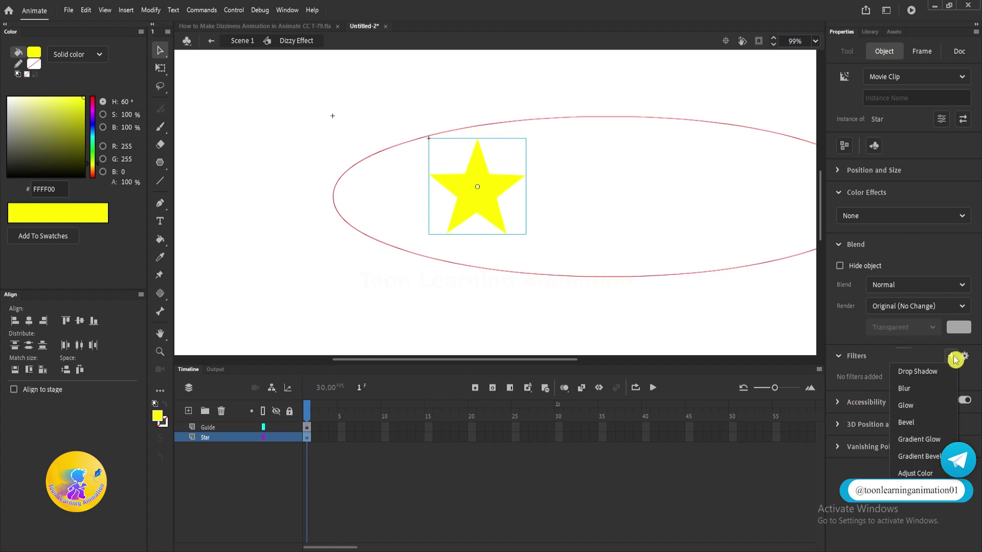
left_click(911, 406)
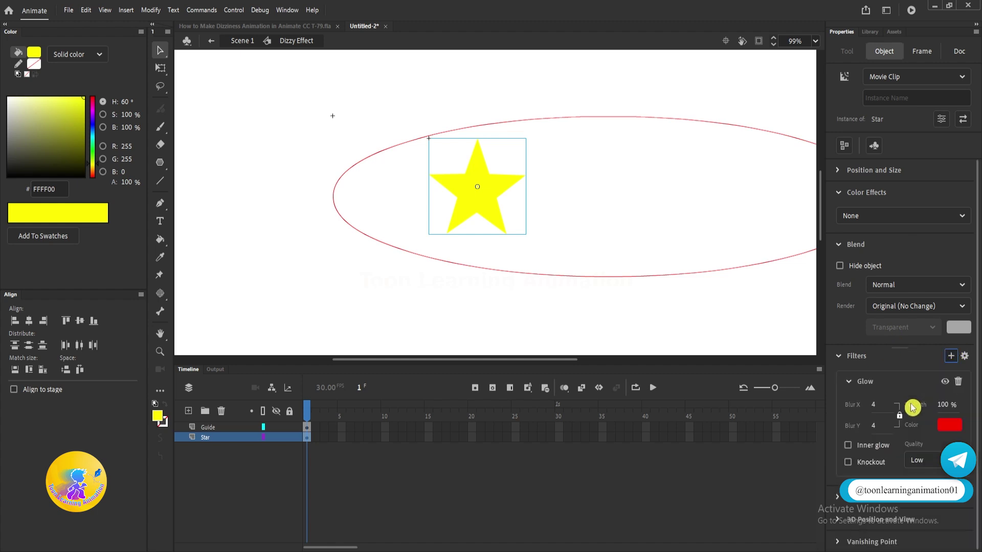
left_click(949, 425)
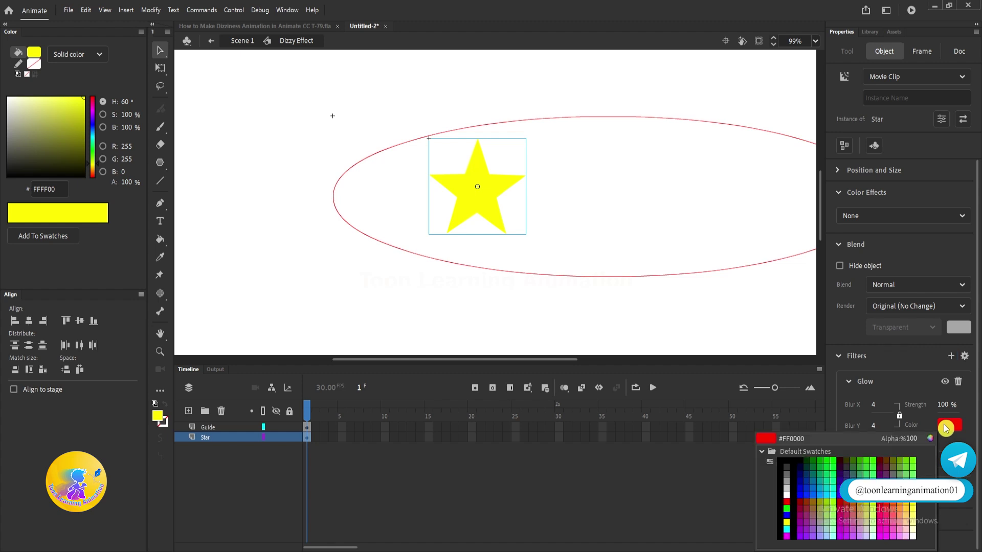
left_click(786, 522)
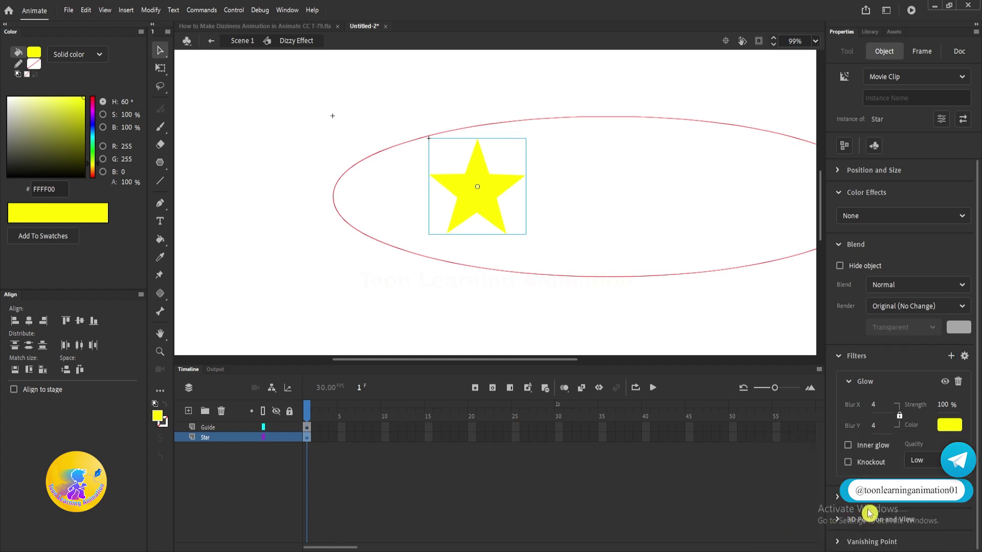
- Set the star's glow quality to High and its horizontal and vertical blur to 21
left_click(918, 459)
left_click(925, 514)
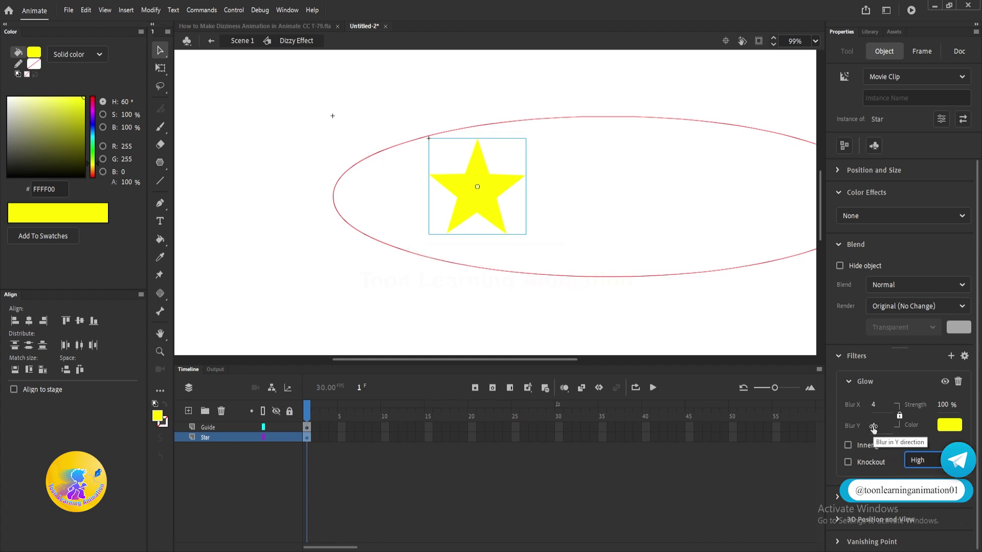
left_click_drag(873, 427, 875, 426)
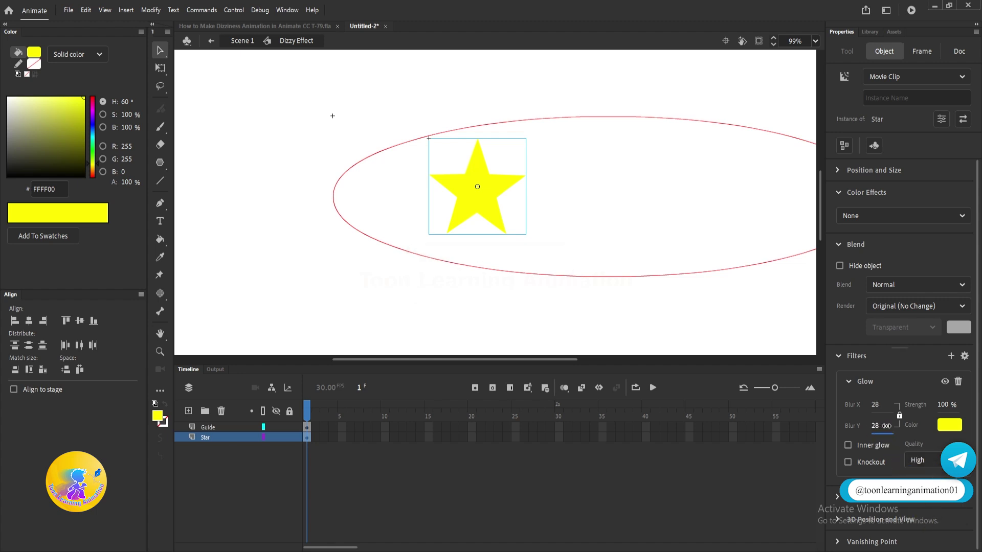
left_click_drag(885, 426, 883, 425)
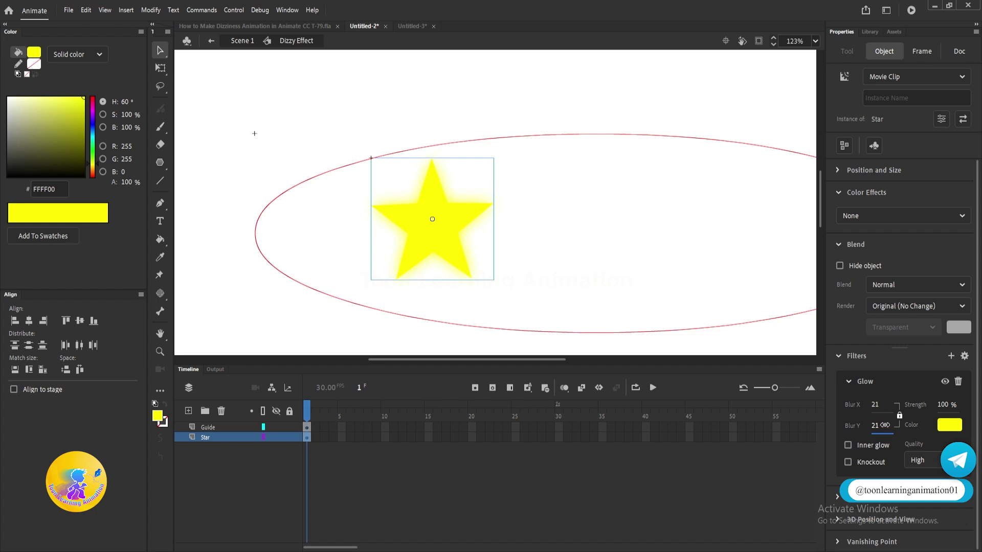
- Change the document's stage colour to dark grey
left_click(635, 226)
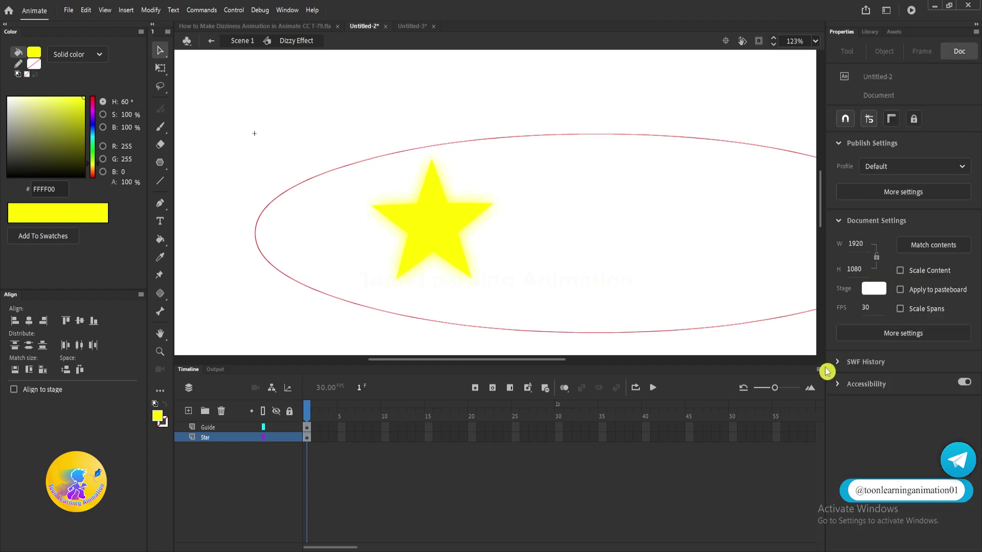
left_click(874, 288)
left_click(713, 327)
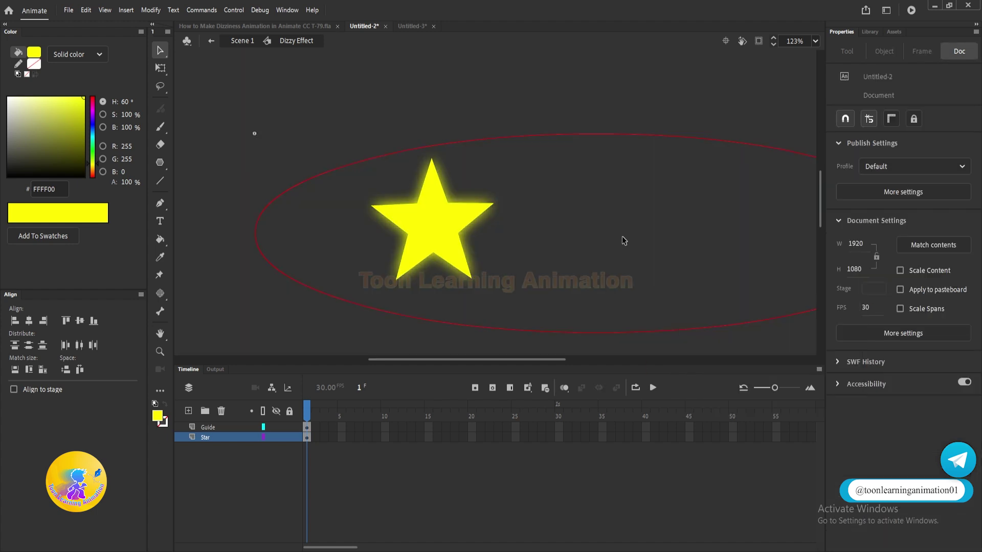
- Set the star's horizontal and vertical glow blur to 25
left_click(443, 234)
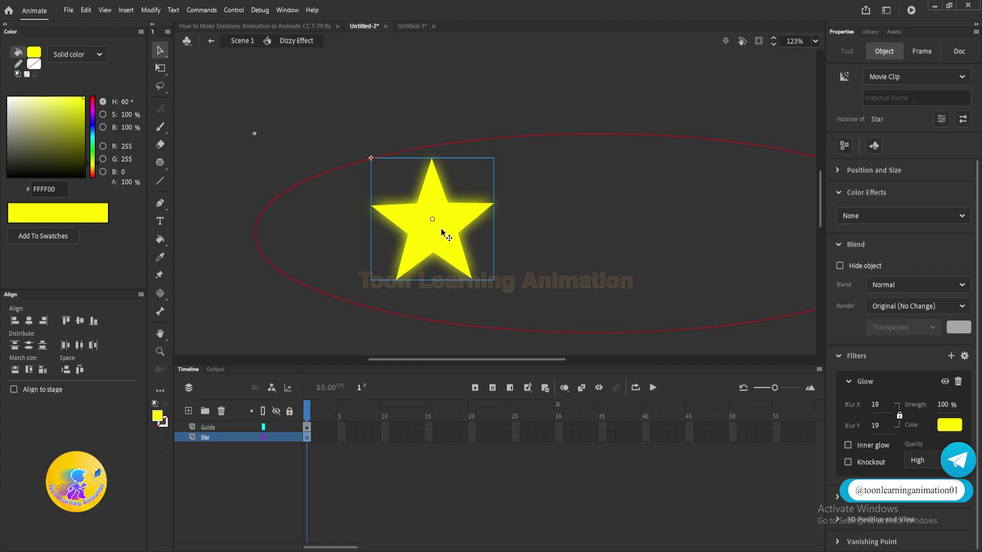
left_click(876, 425)
type("5")
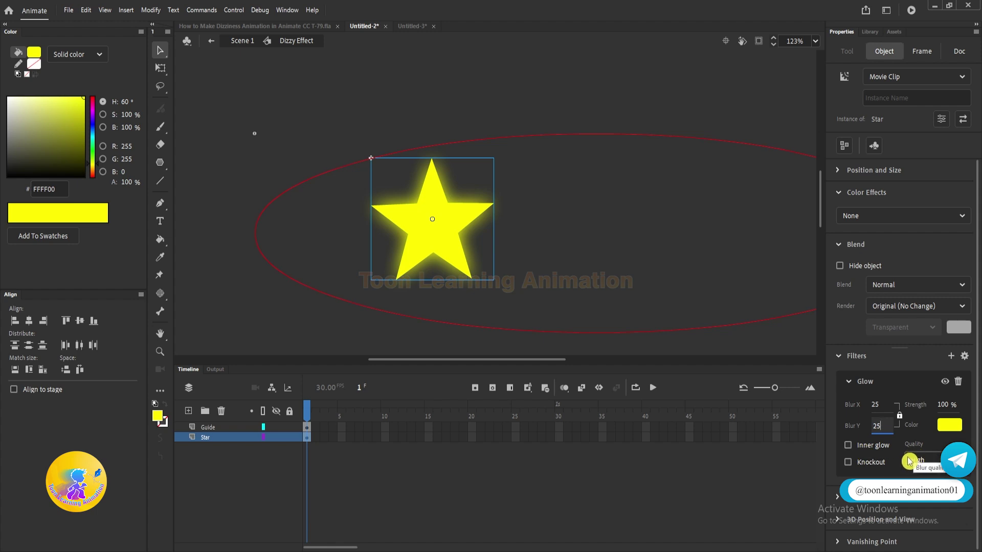
left_click(740, 252)
- Delete a tiny segment from the oval's leftmost edge so the guide path has a small gap
scroll(474, 212, "up", 5)
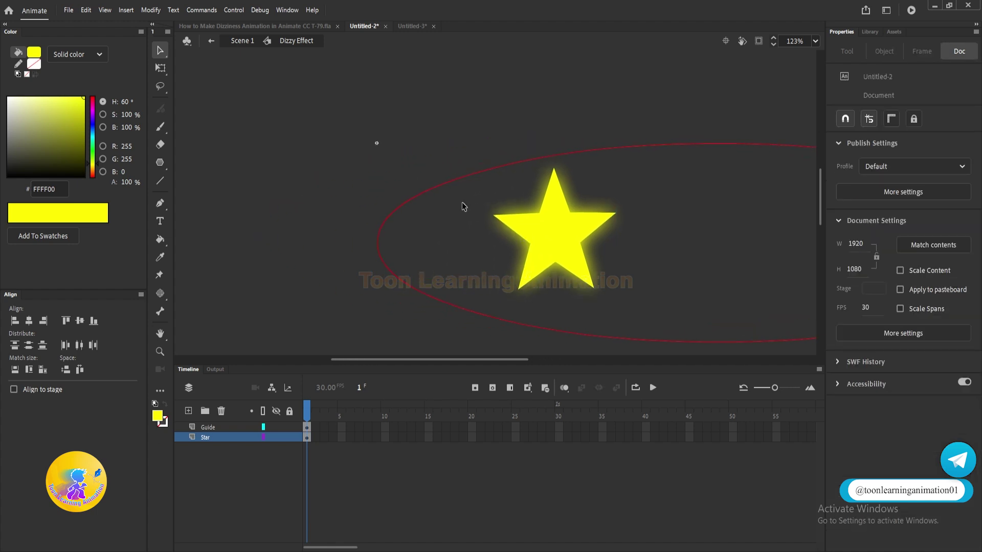
scroll(402, 235, "down", 6)
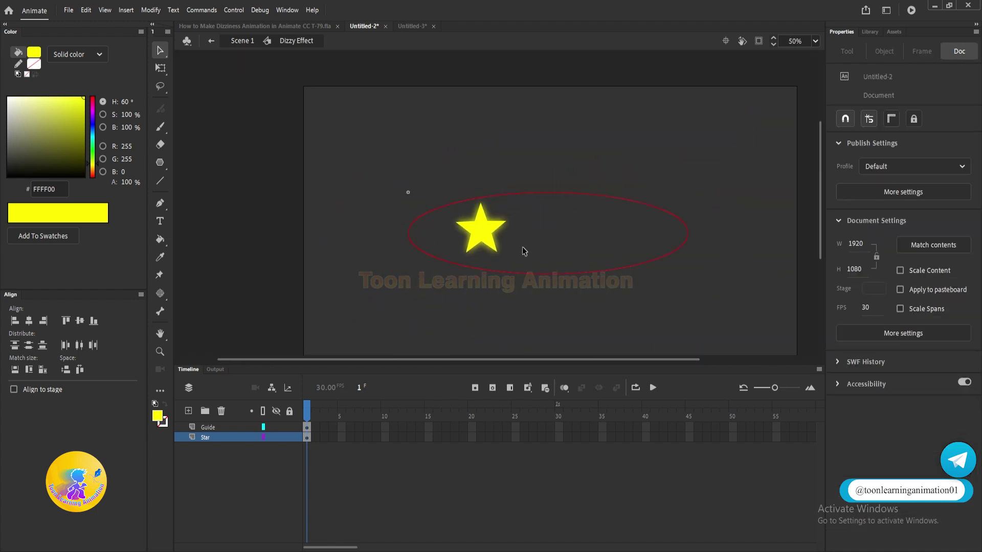
scroll(391, 224, "up", 10)
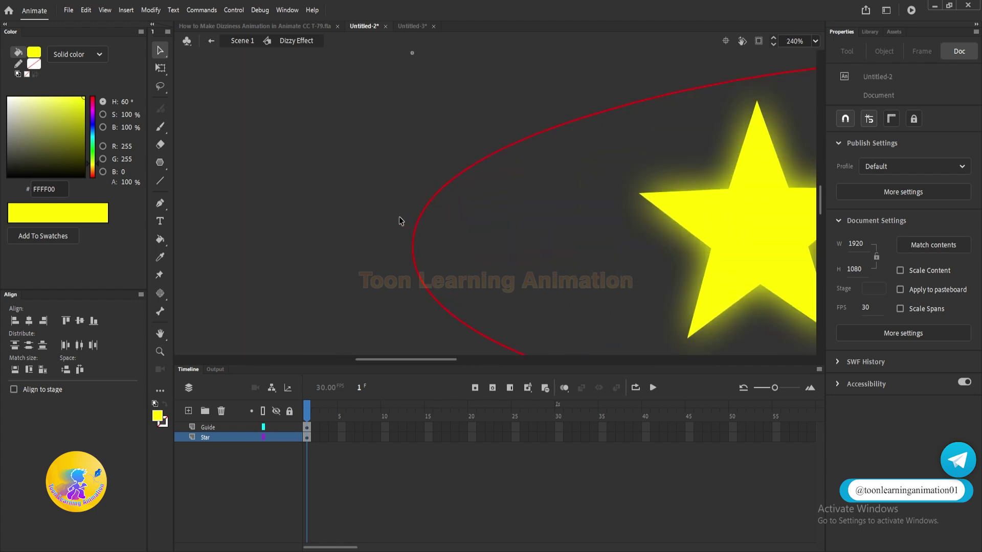
scroll(408, 262, "up", 2)
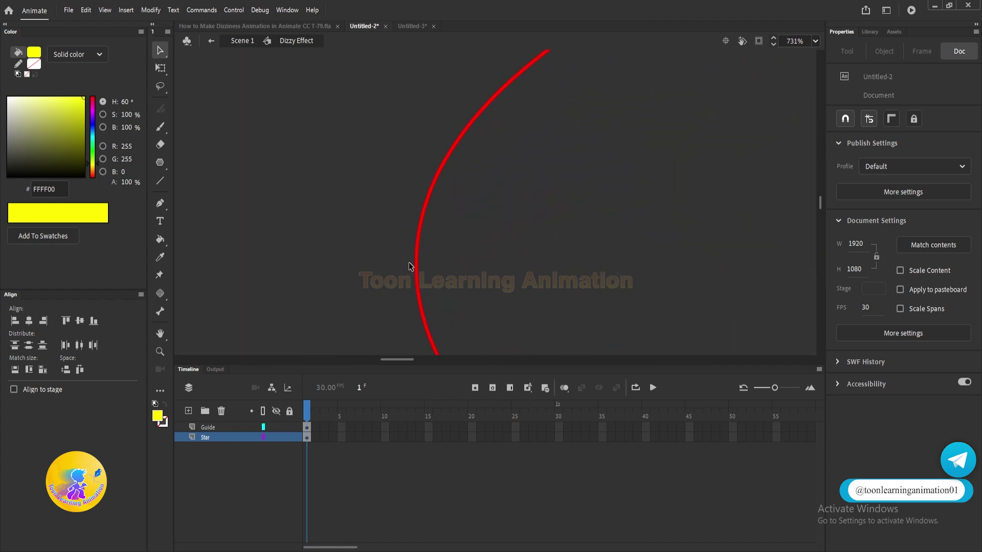
left_click_drag(409, 263, 425, 267)
key("Delete")
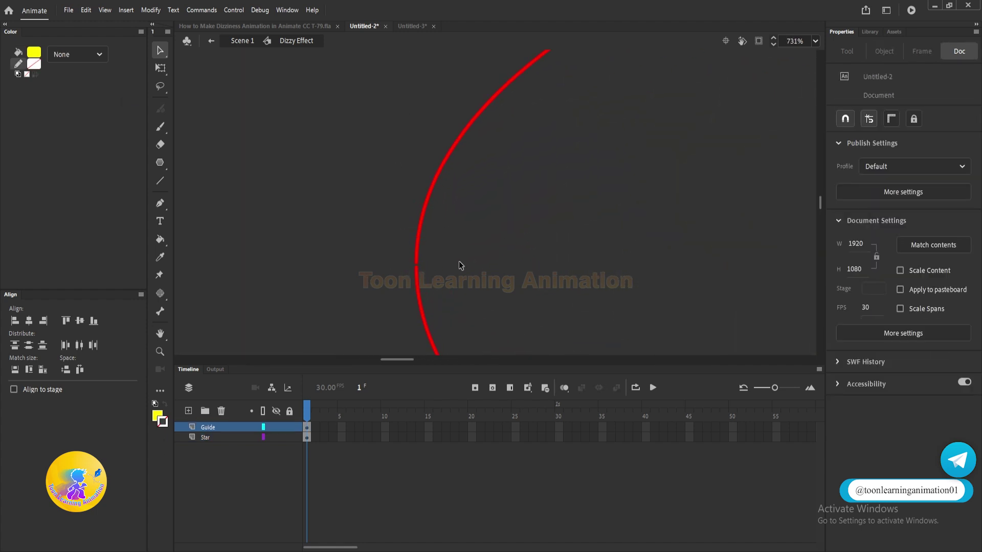
- Scale the star down around its centre to roughly a third of its size
scroll(395, 275, "down", 9)
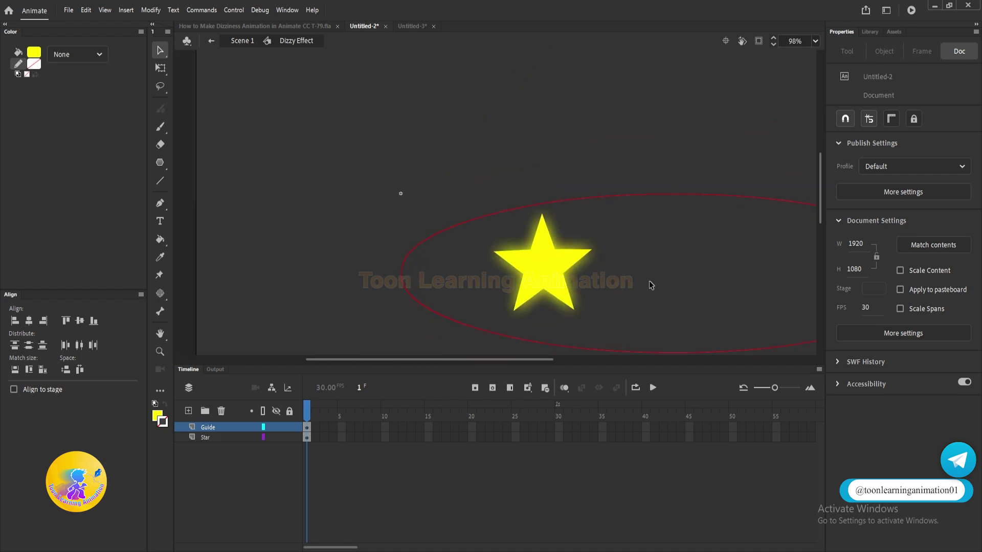
left_click(488, 258)
key("q")
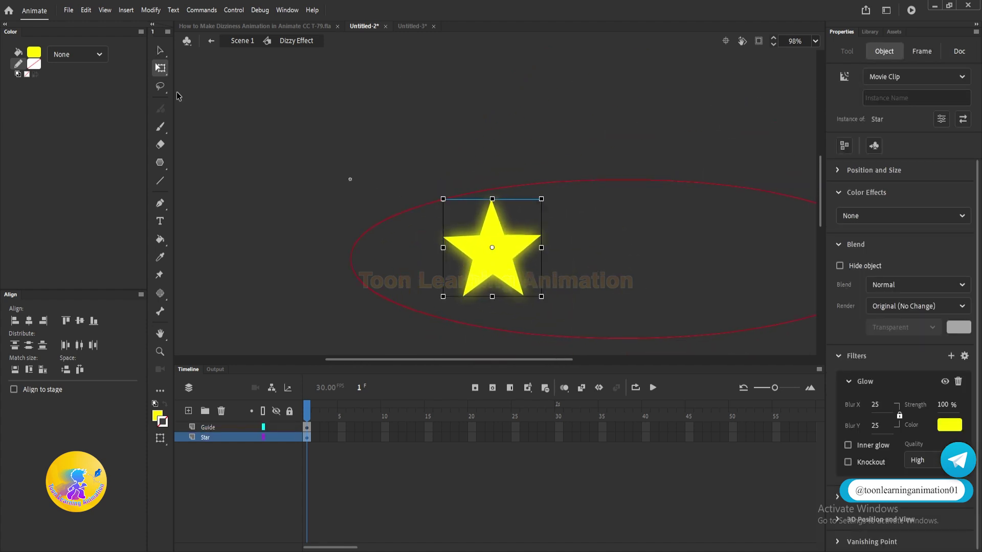
left_click_drag(542, 296, 508, 263)
left_click(166, 51)
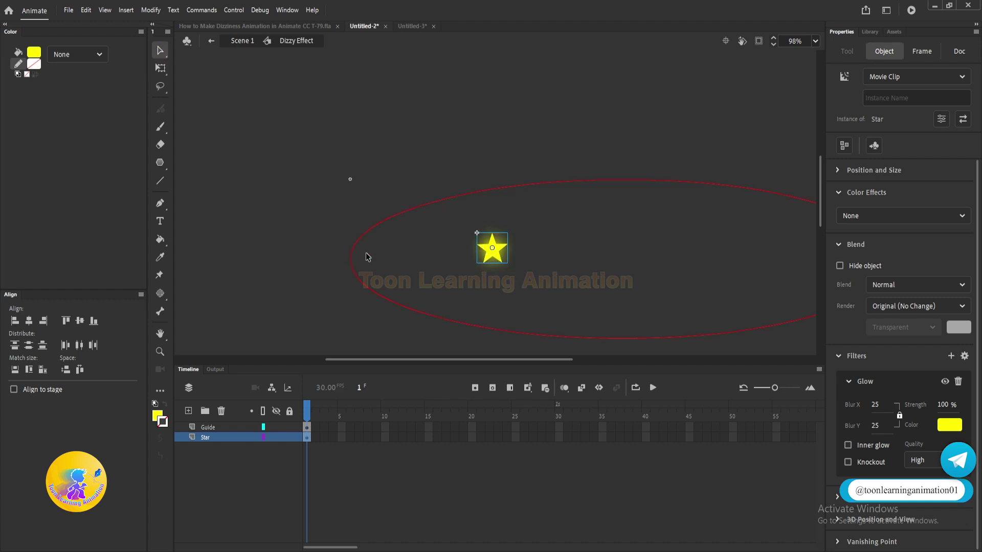
- Move the star at frame 1 so its centre snaps to the lower end of the gap in the oval
left_click_drag(547, 245, 544, 241)
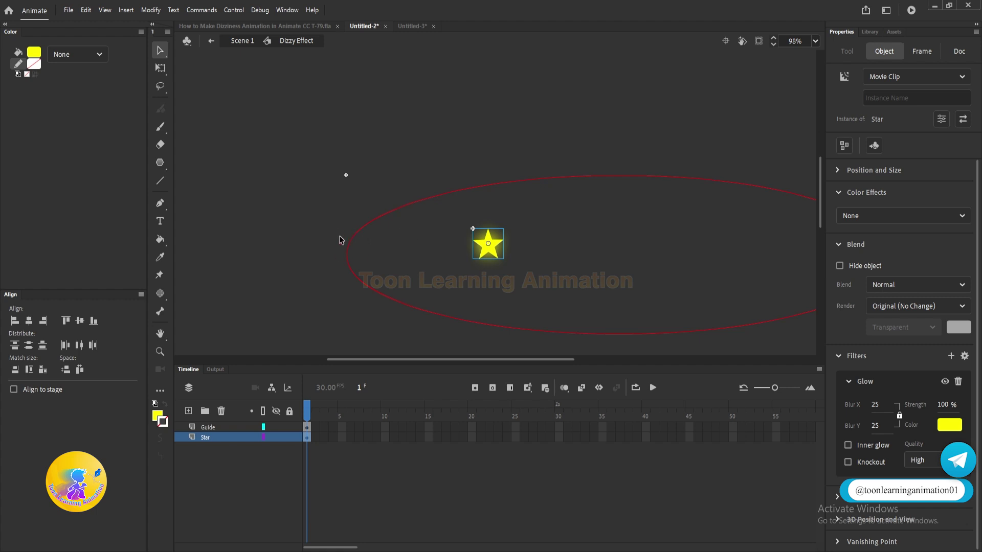
scroll(344, 262, "up", 10)
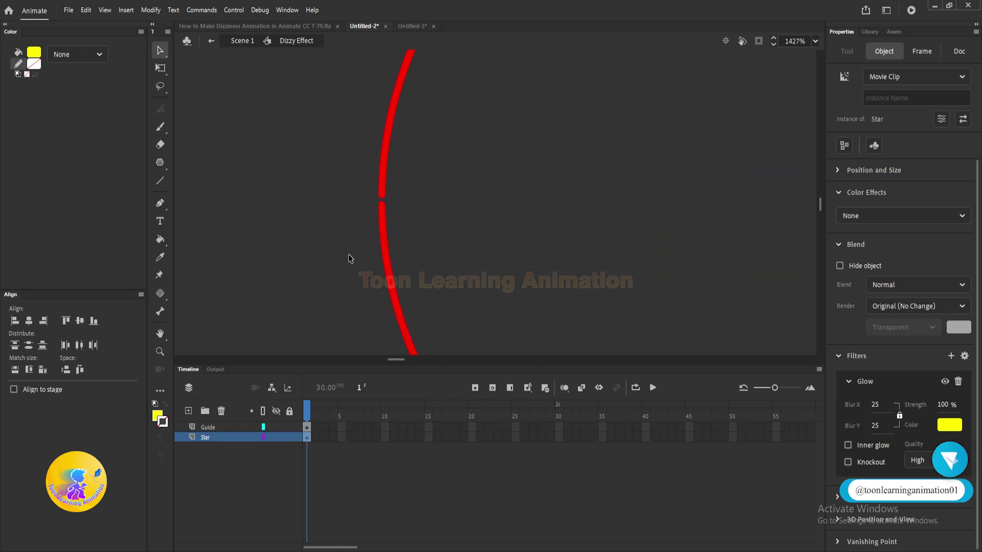
scroll(383, 205, "up", 2)
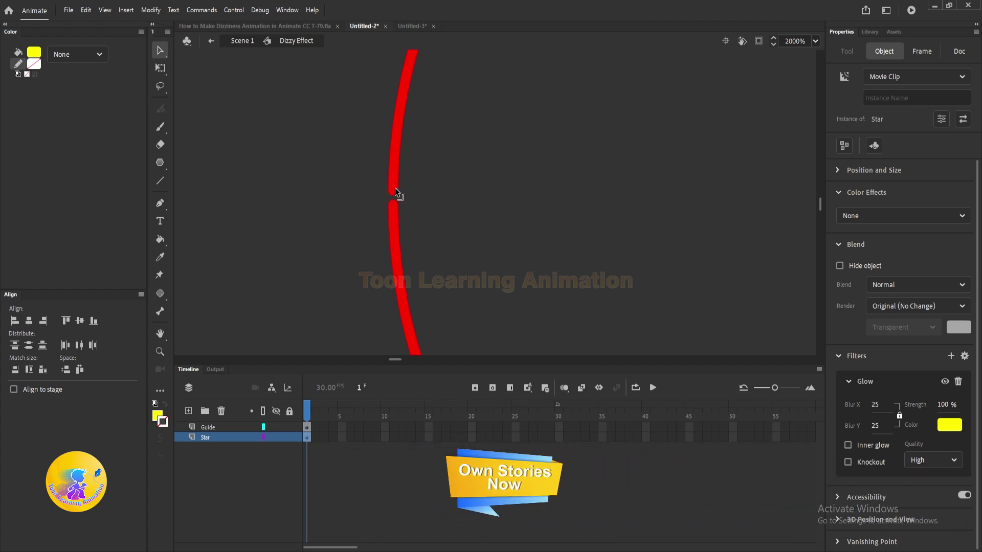
scroll(395, 188, "down", 7)
left_click_drag(803, 176, 384, 197)
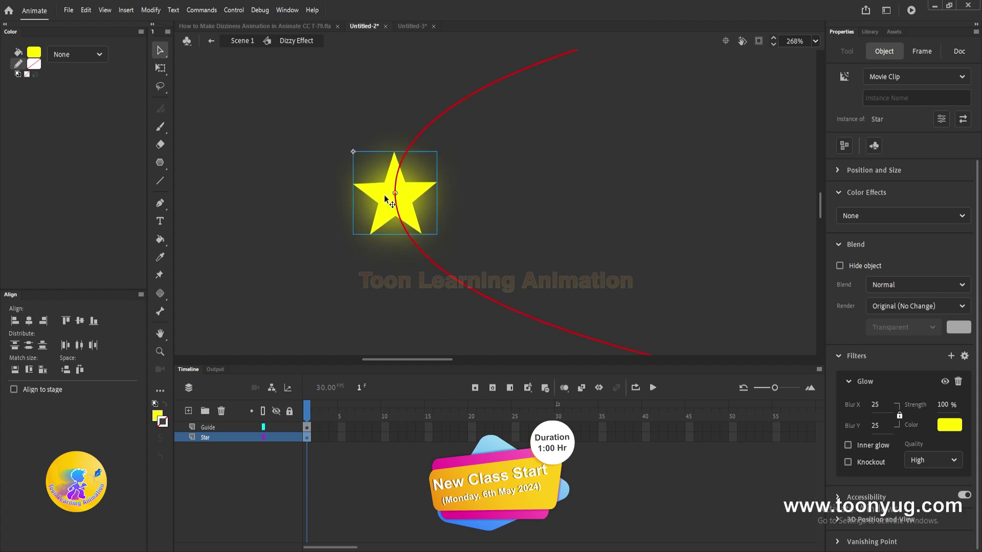
- Turn the Guide layer into a guide layer and nest the Star layer beneath it
left_click(212, 428)
right_click(212, 427)
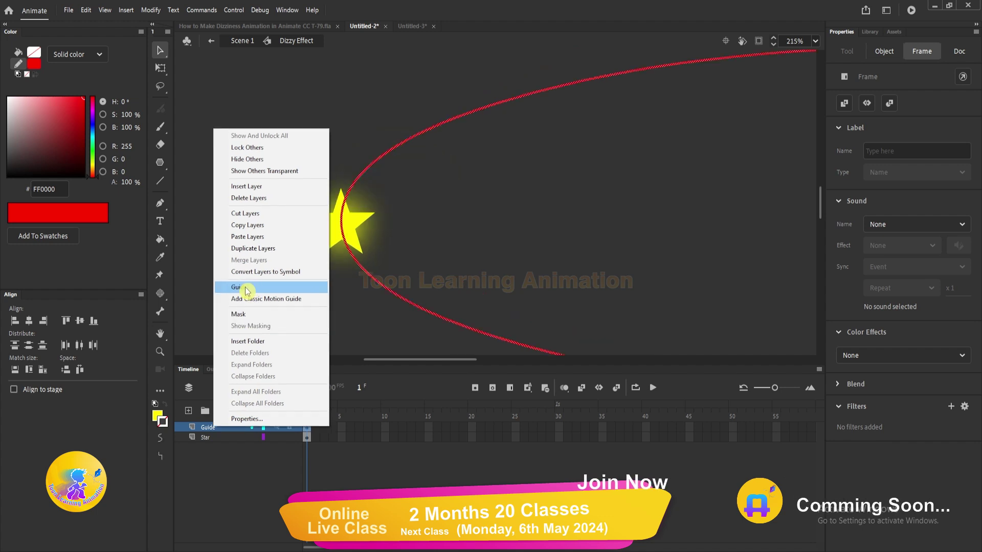
left_click(248, 291)
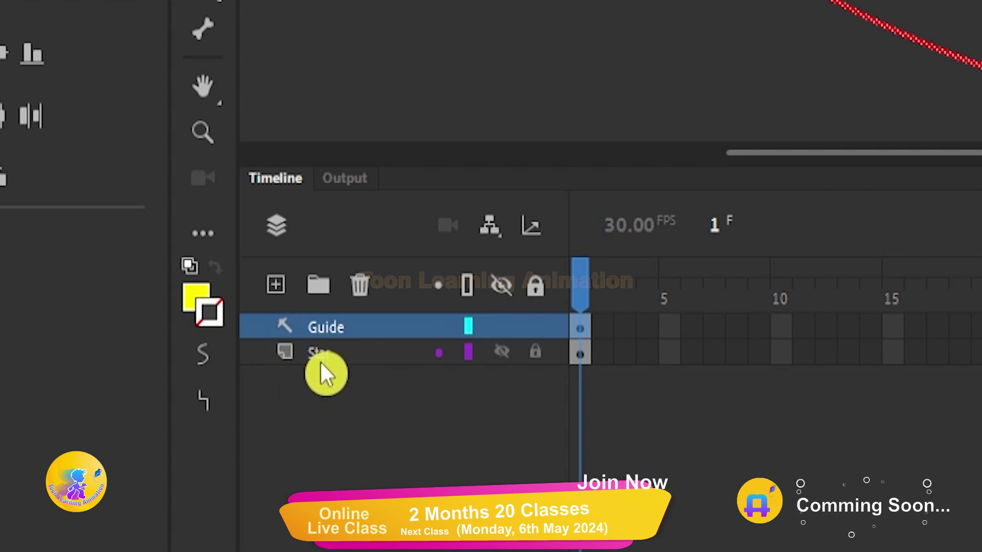
left_click_drag(323, 351, 344, 341)
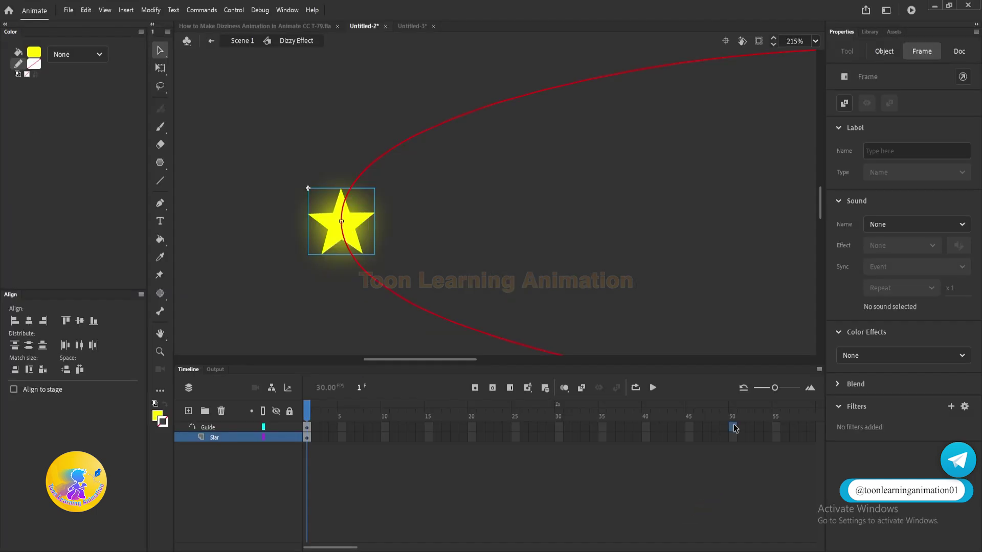
- Extend the Guide and Star layers to frame 50 and insert a keyframe at frame 50 on the Star layer
left_click_drag(733, 429, 735, 449)
key("F5")
left_click(734, 475)
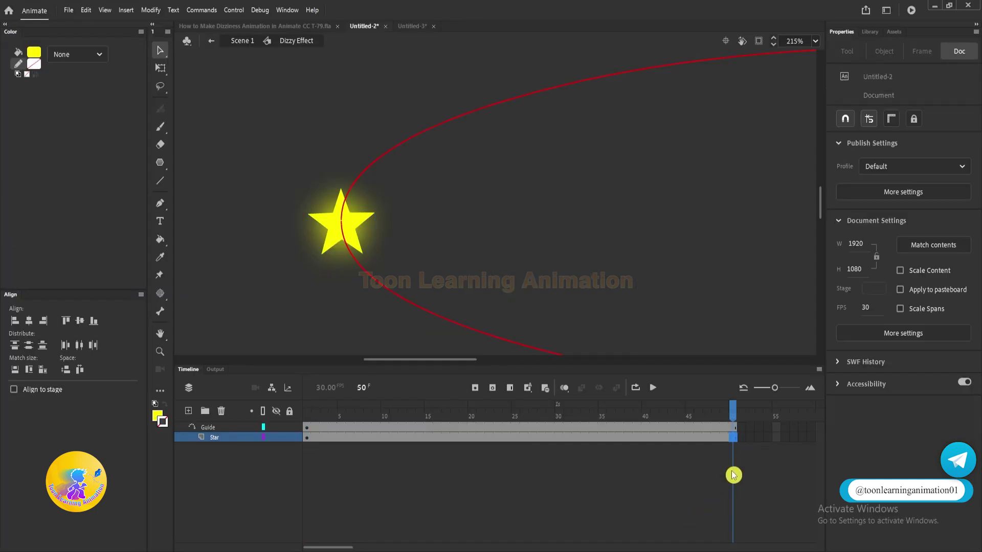
left_click(735, 438)
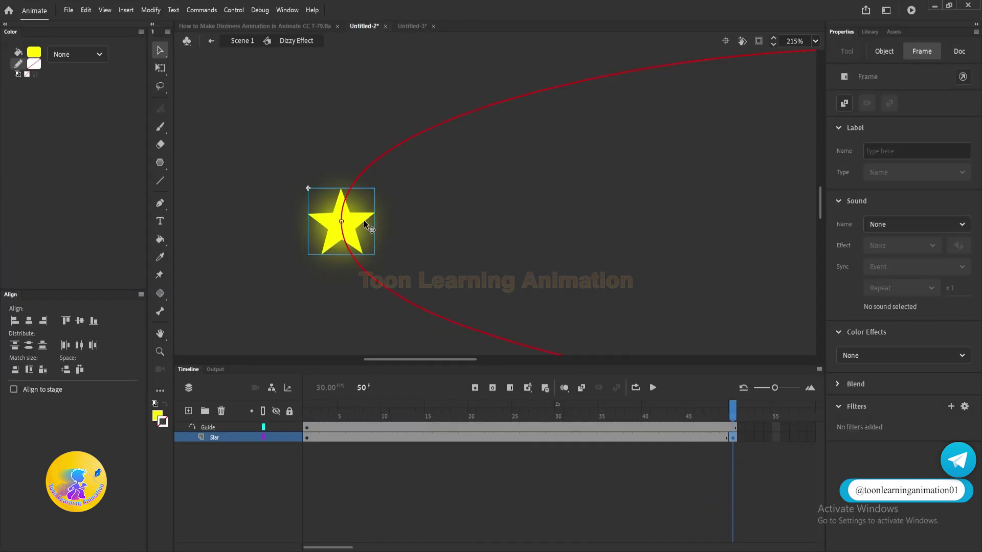
- Move the star at frame 50 so its centre snaps to the upper end of the gap in the oval
left_click_drag(354, 220, 459, 219)
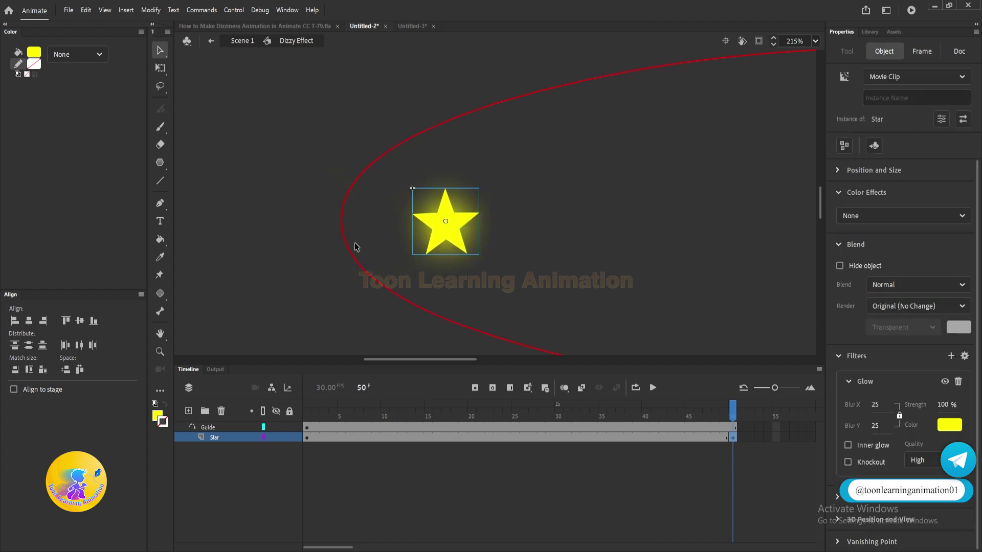
scroll(340, 225, "up", 10)
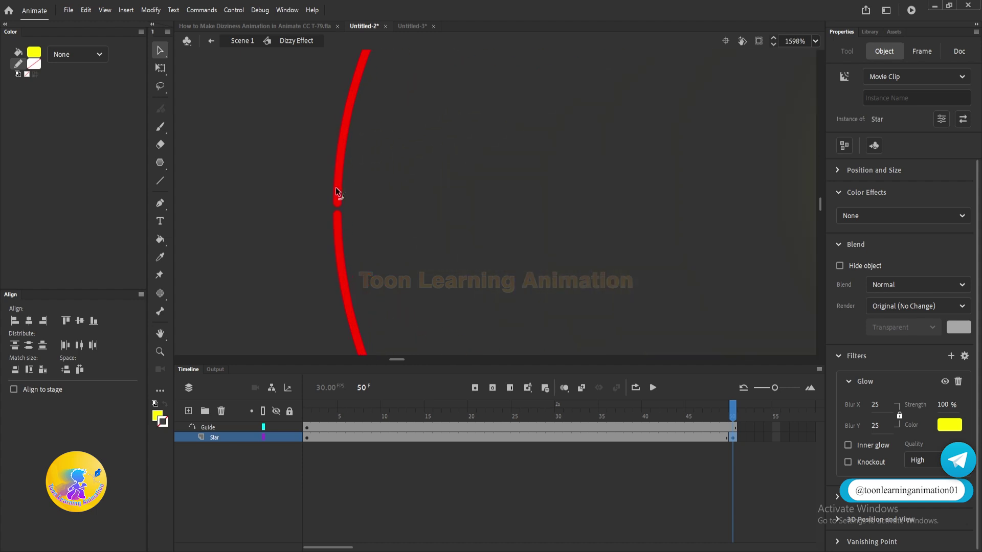
scroll(338, 203, "down", 5)
scroll(522, 219, "down", 3)
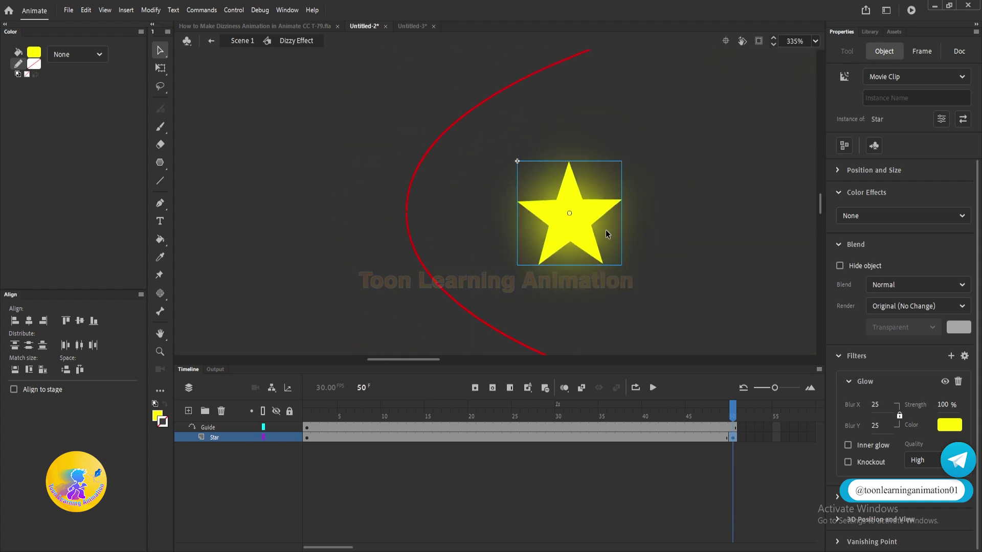
left_click_drag(577, 233, 414, 226)
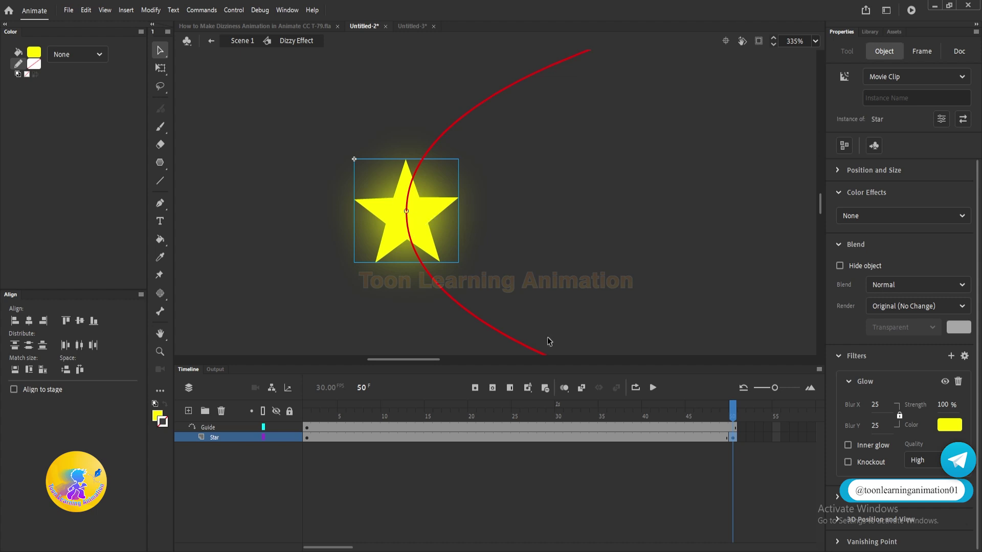
- Create a classic tween between the Star layer's keyframes and play back the motion along the oval
right_click(353, 438)
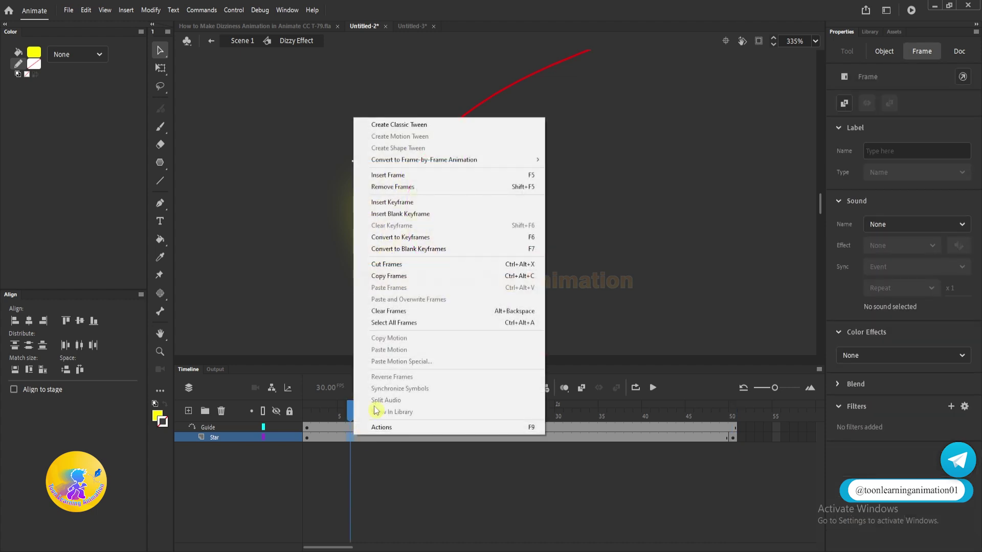
left_click(431, 125)
scroll(436, 214, "down", 4)
scroll(437, 214, "down", 2)
key("Return")
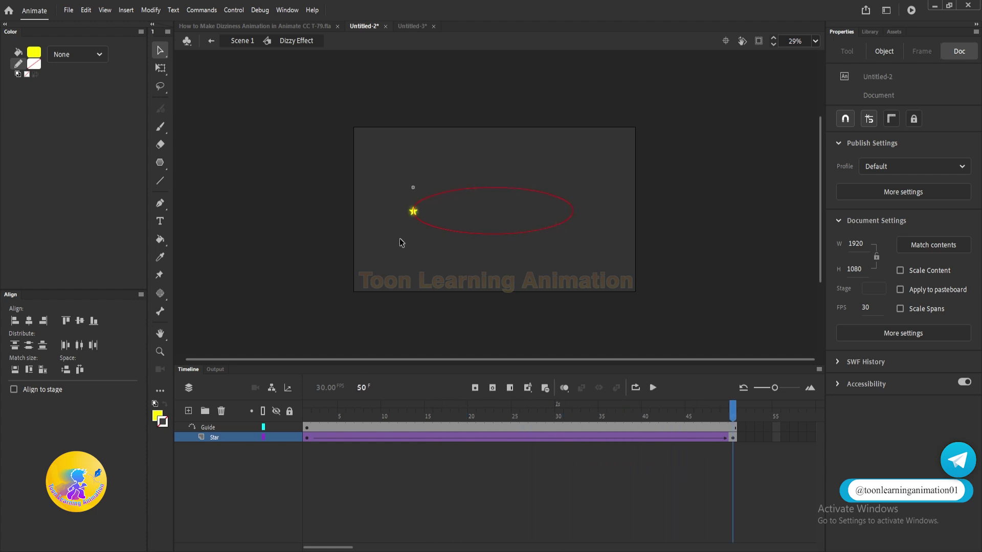
key("Return")
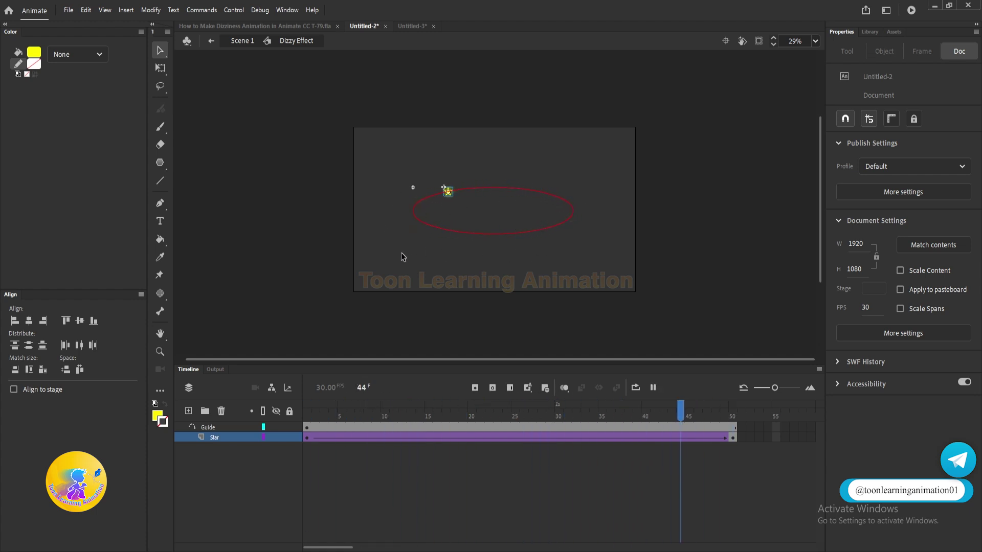
- Enlarge the star shape slightly around its centre inside the Star symbol, then return to Dizzy Effect and play the animation
scroll(412, 212, "up", 5)
double_click(414, 210)
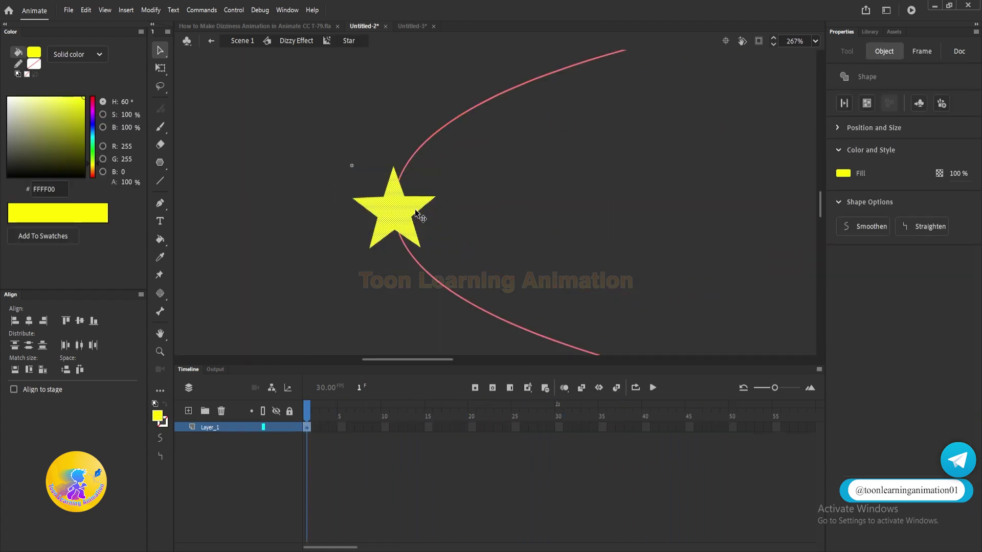
key("q")
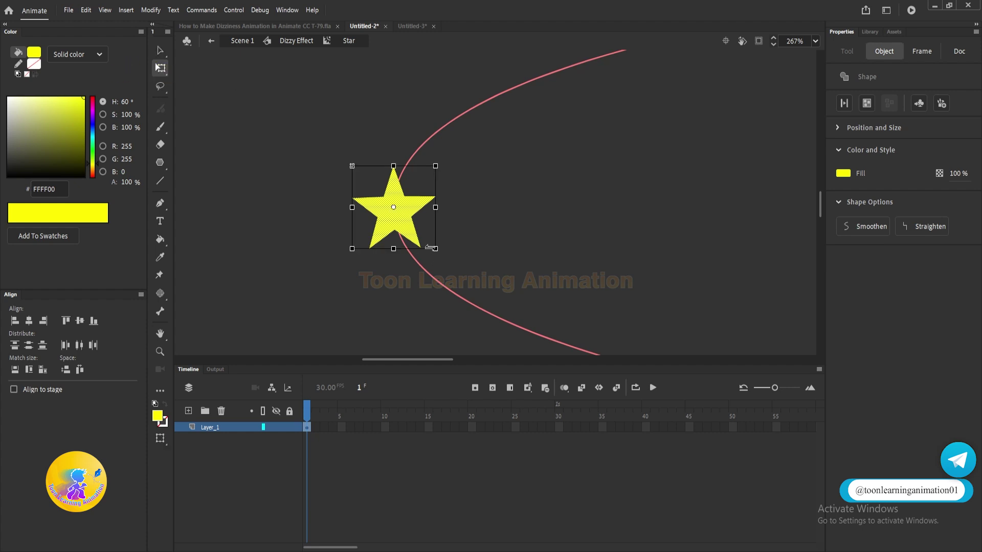
left_click_drag(437, 251, 457, 269)
double_click(509, 217)
key("ctrl+2")
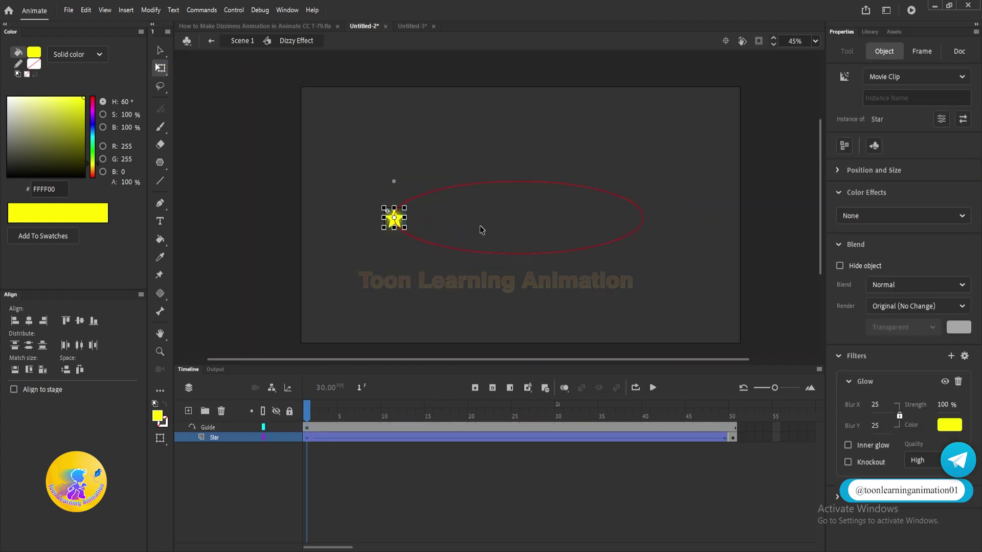
left_click(450, 234)
key("Return")
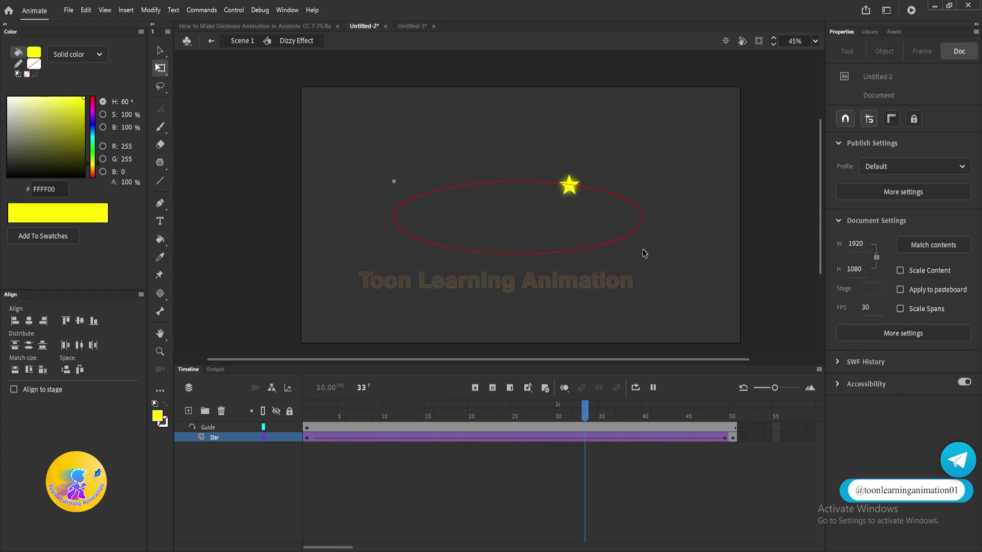
- Return to Scene 1, extend Layer_1 to frame 50 and play the animation
double_click(641, 291)
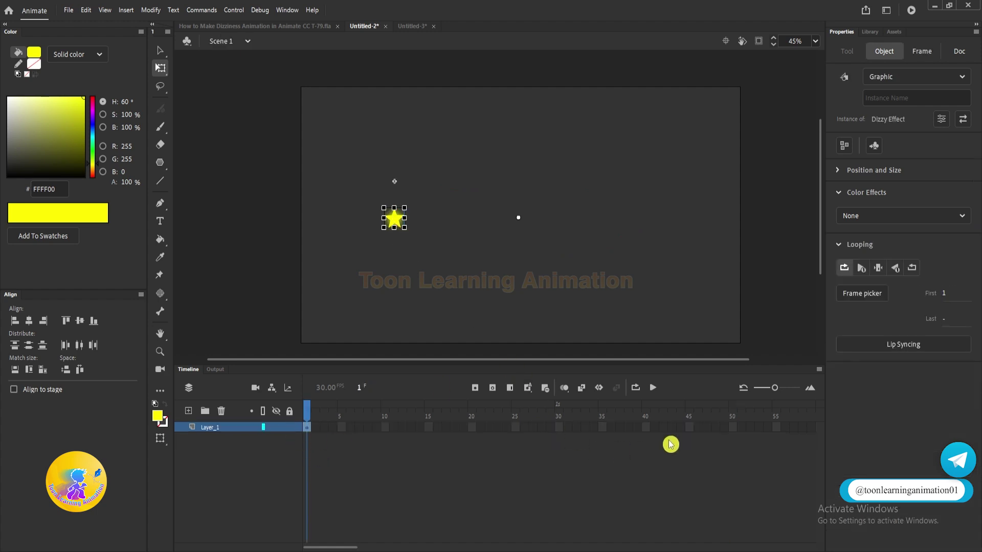
left_click(734, 432)
key("F5")
key("Return")
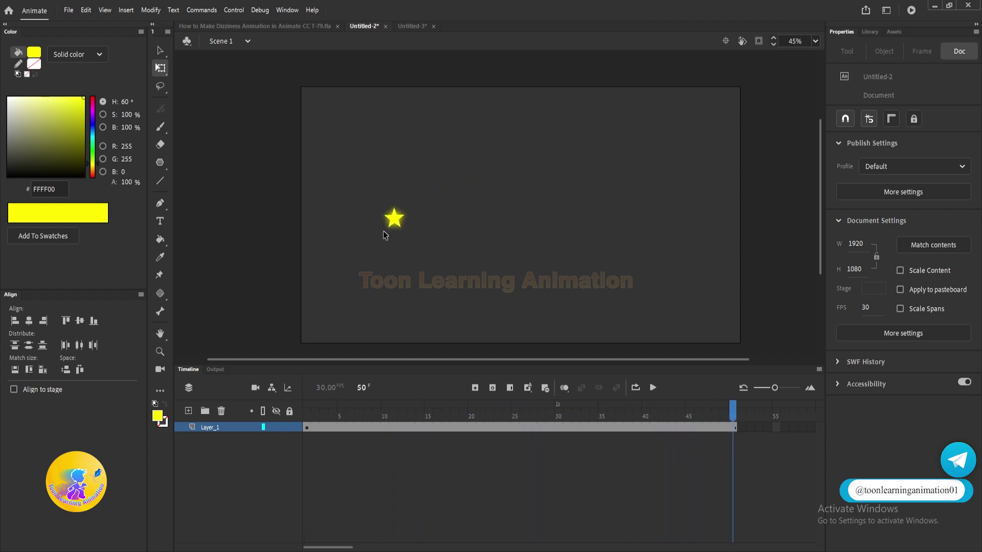
- At frame 1, copy the Dizzy Effect instance, paste it in place until there are five stacked stars, and select them all
left_click(309, 425)
key("ctrl+a")
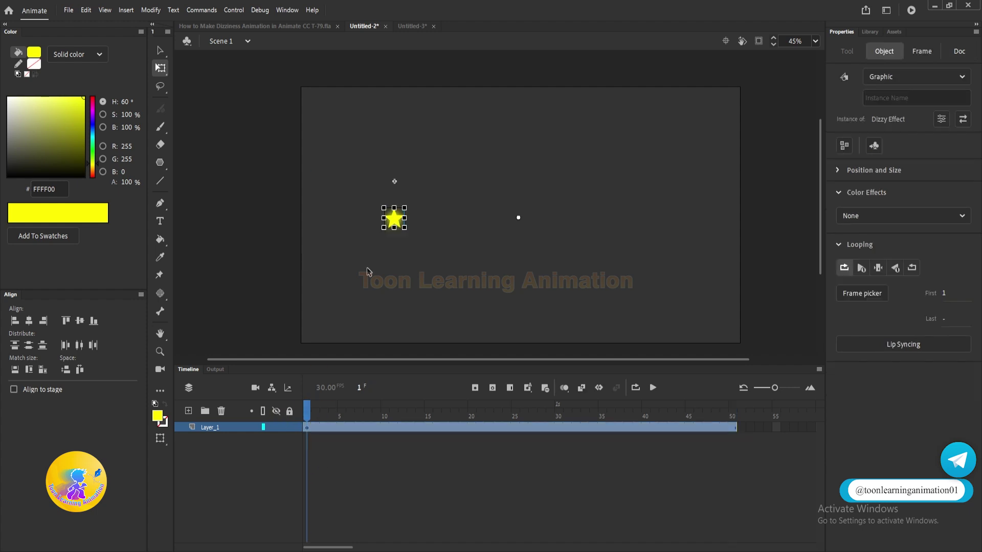
left_click(415, 246)
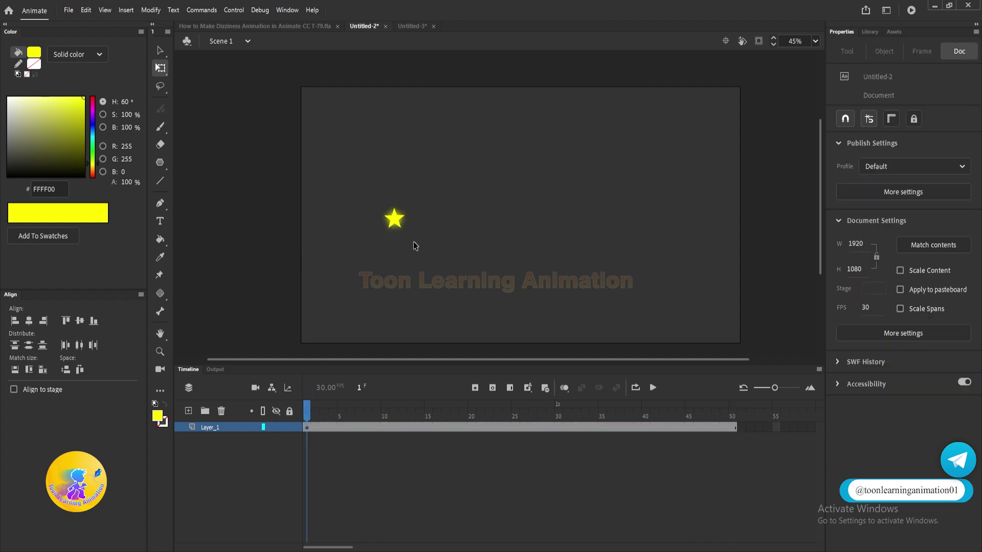
left_click(415, 246)
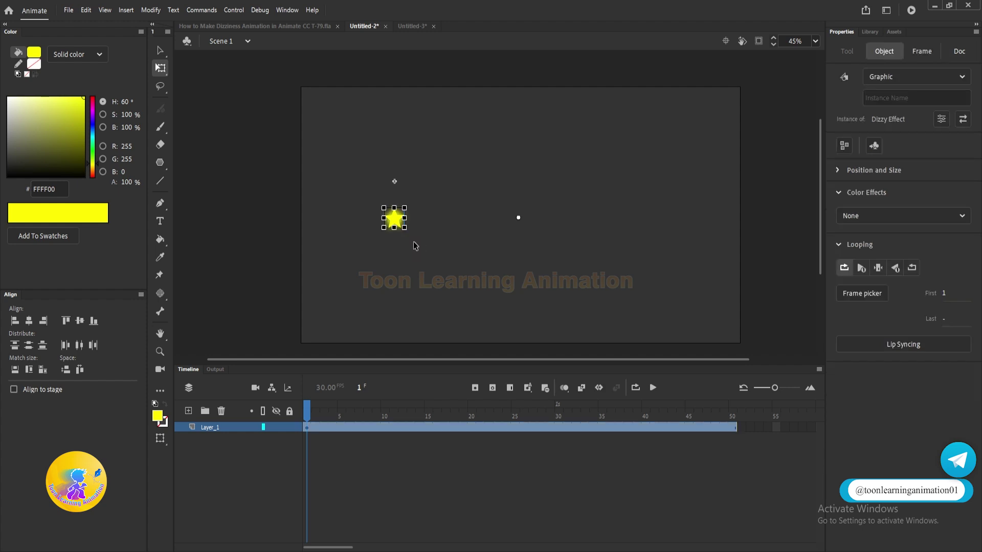
left_click(414, 245)
left_click(415, 245)
left_click(412, 243)
left_click(413, 244)
left_click_drag(451, 171, 325, 314)
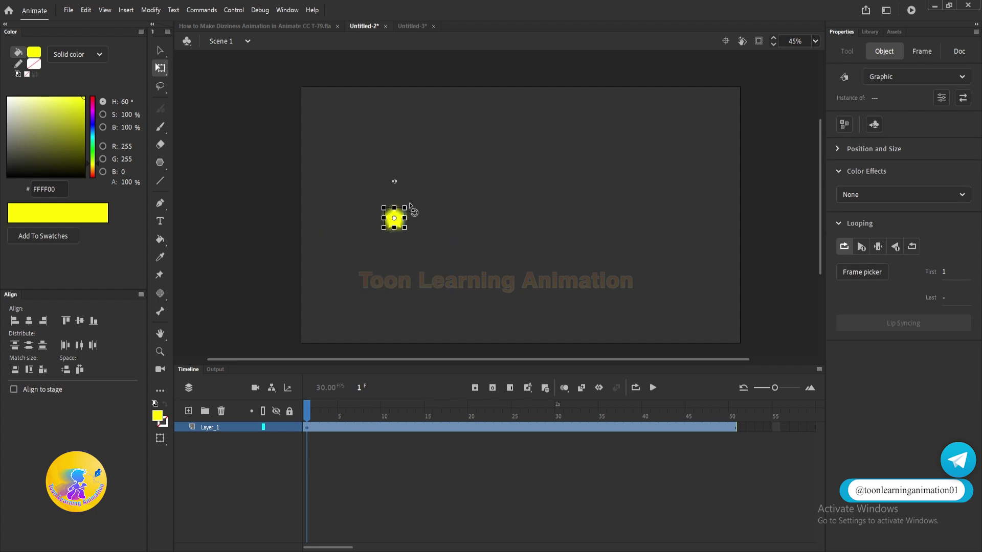
- Convert the selected stars into a Graphic symbol named Stars
key("F8")
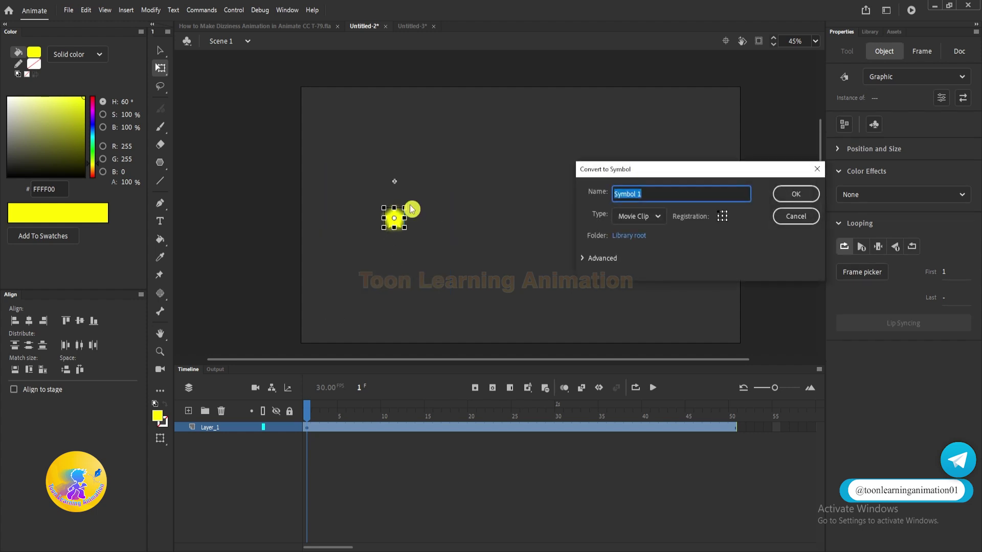
type("Stars")
left_click(641, 218)
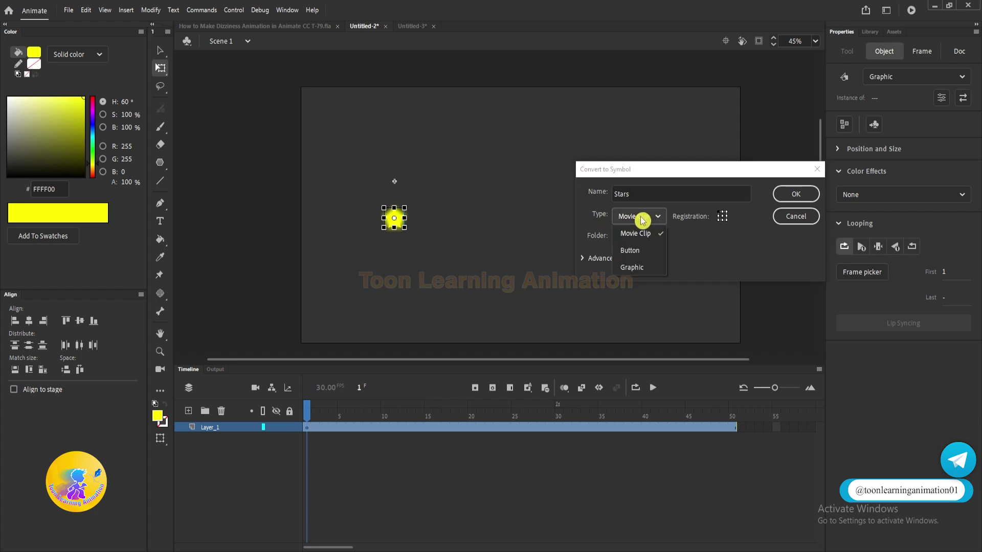
left_click(633, 267)
left_click(792, 196)
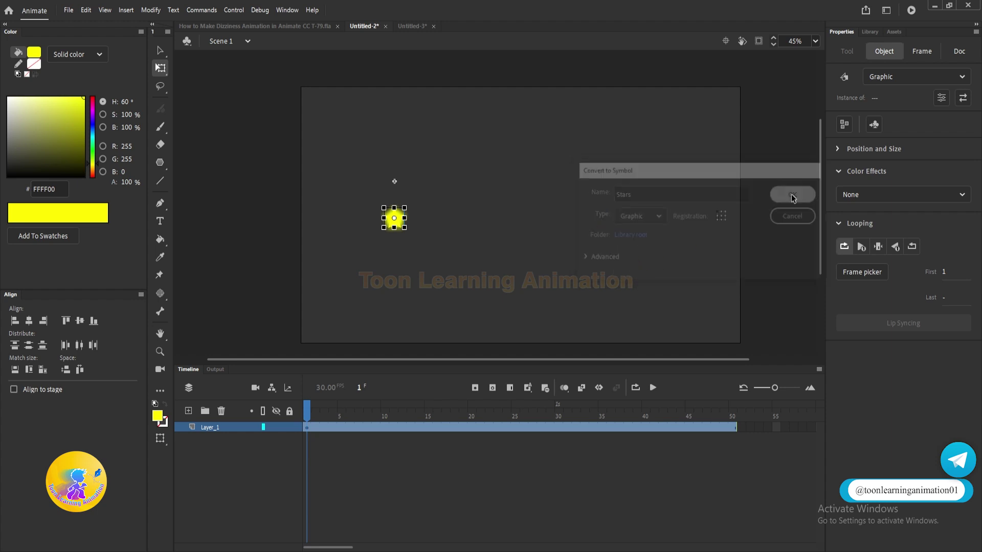
- Open the Stars symbol and distribute the stacked Dizzy Effect instances to separate layers
key("v")
double_click(399, 225)
left_click_drag(340, 163, 519, 316)
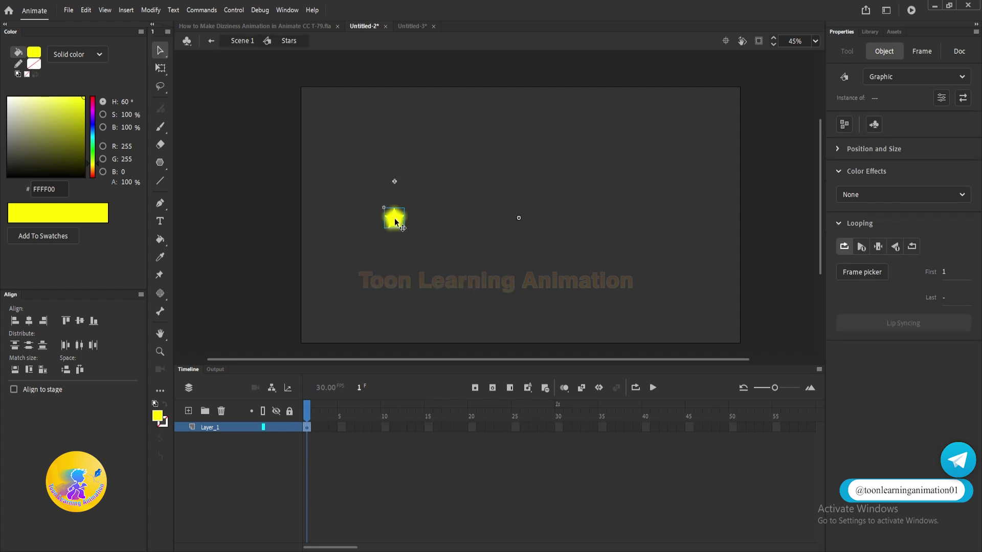
right_click(395, 221)
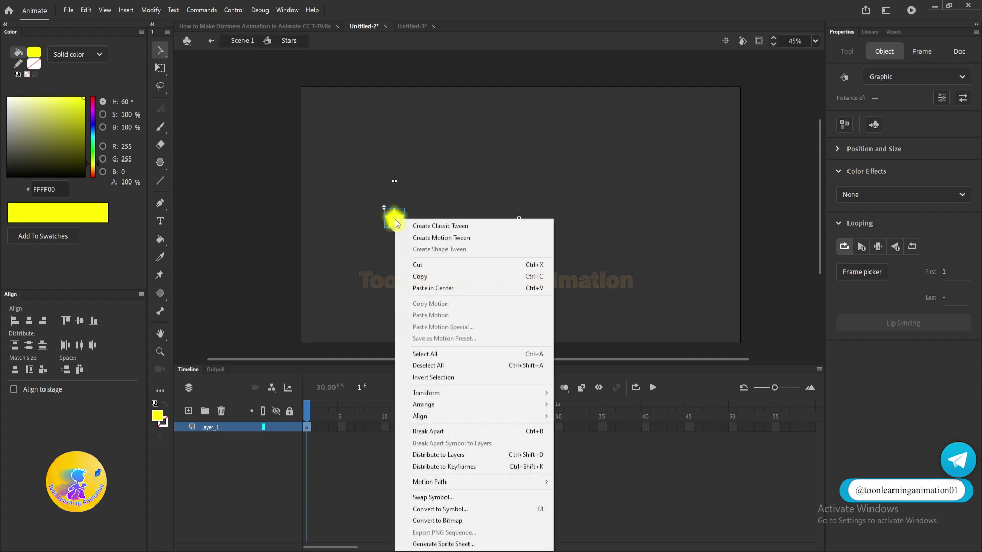
left_click(444, 456)
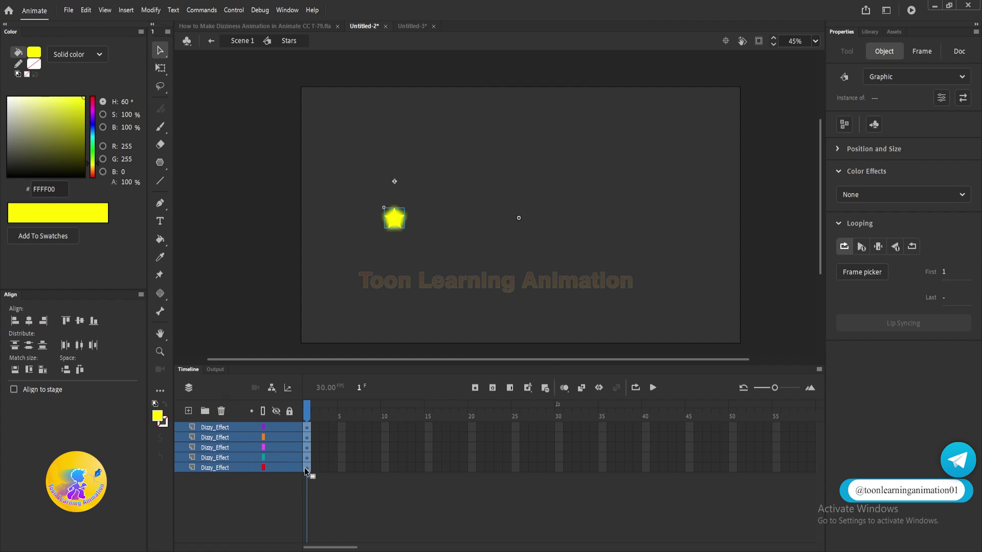
left_click(378, 280)
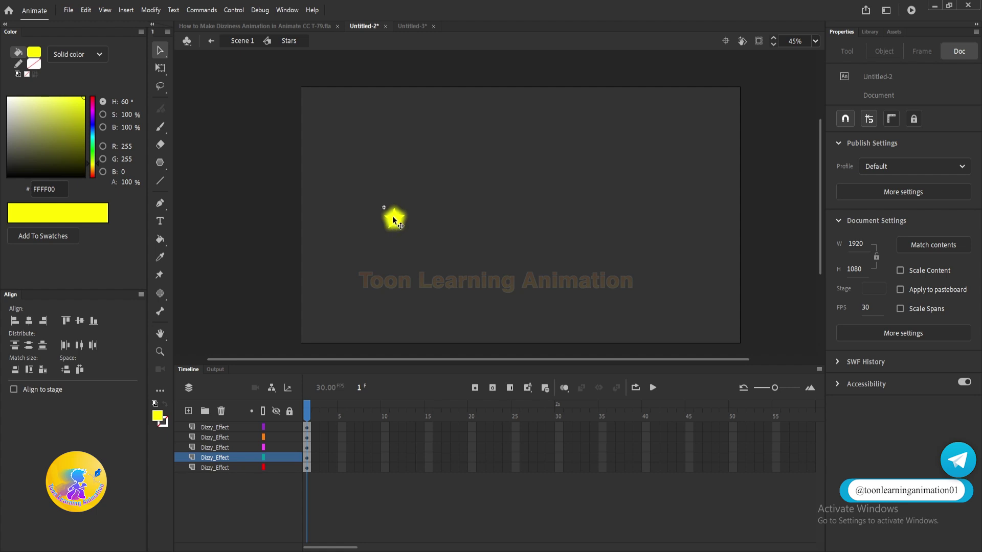
- Inside the Dizzy Effect symbol, insert frames to lengthen the Guide and Star layers to about frame 114 and play the slower motion
double_click(392, 215)
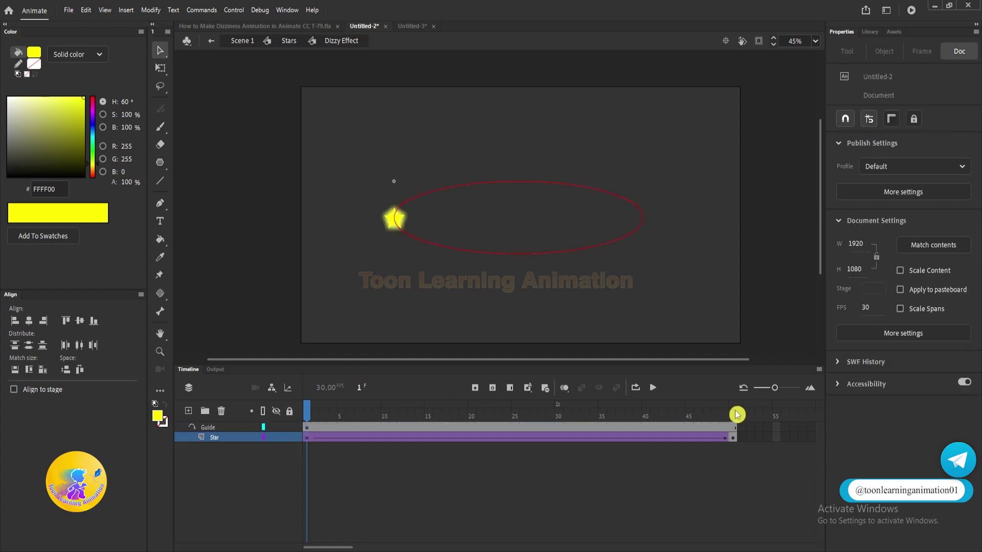
key("Return")
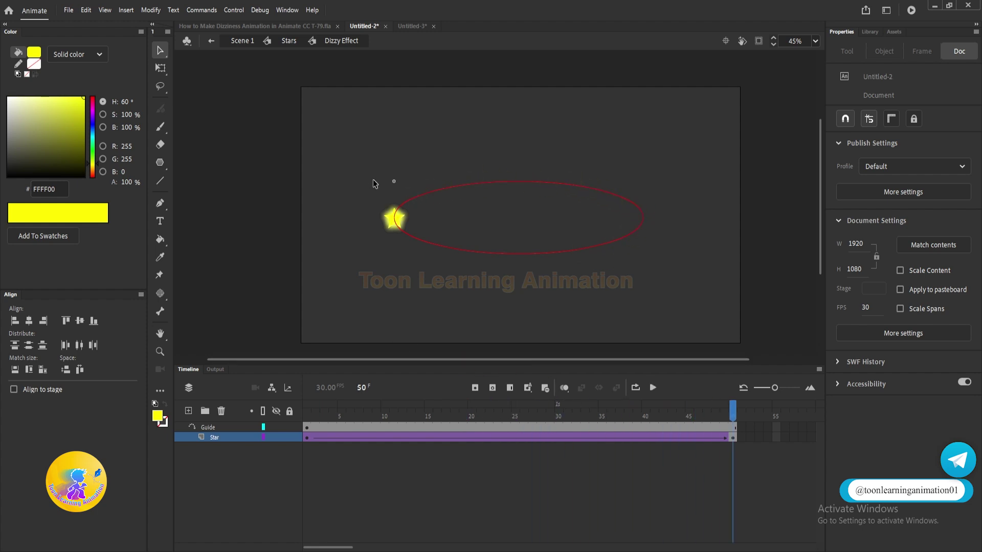
left_click_drag(343, 429, 616, 456)
key("F5")
left_click_drag(612, 413, 298, 413)
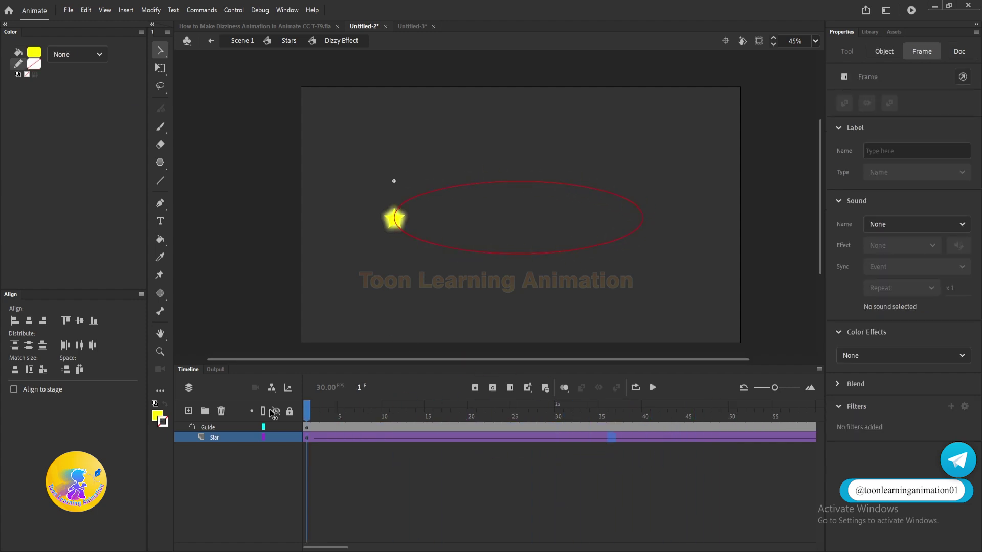
left_click(366, 332)
key("Return")
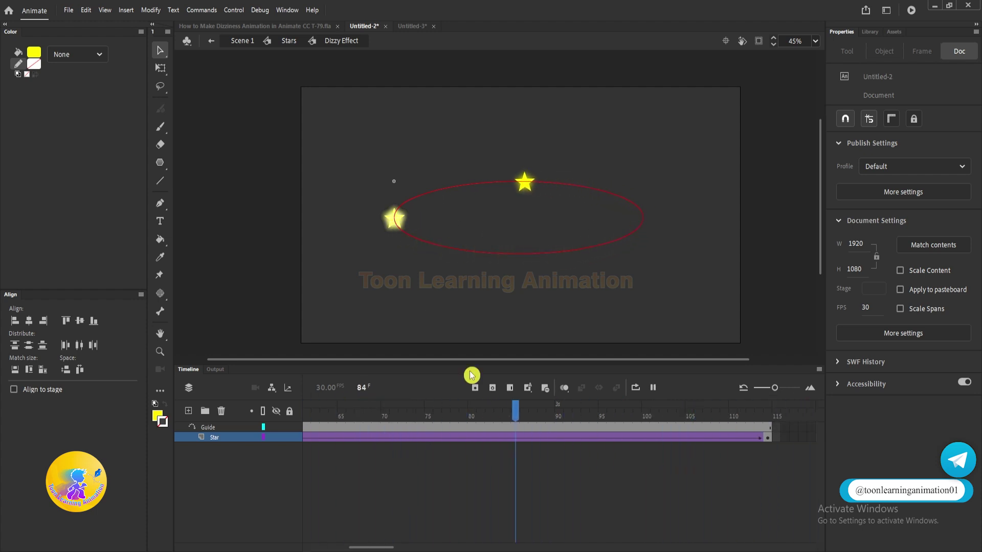
key("Return")
- Remove the surplus frames so the Guide and Star layers end at about frame 75, and play the animation
left_click_drag(765, 434, 429, 462)
key("shift+F5")
key("Return")
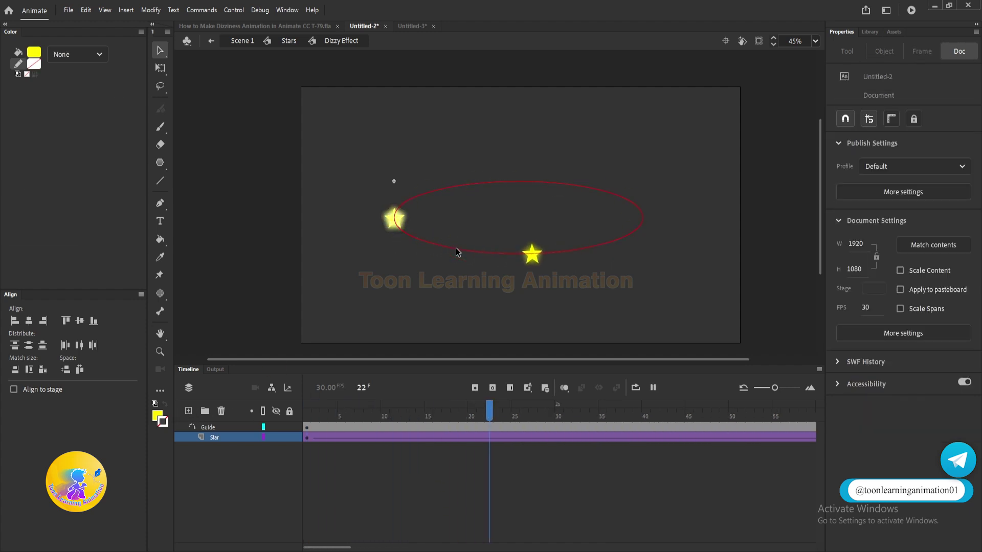
- Return to the Stars symbol, extend all five Dizzy_Effect layers to frame 75 and go back to frame 1
double_click(464, 304)
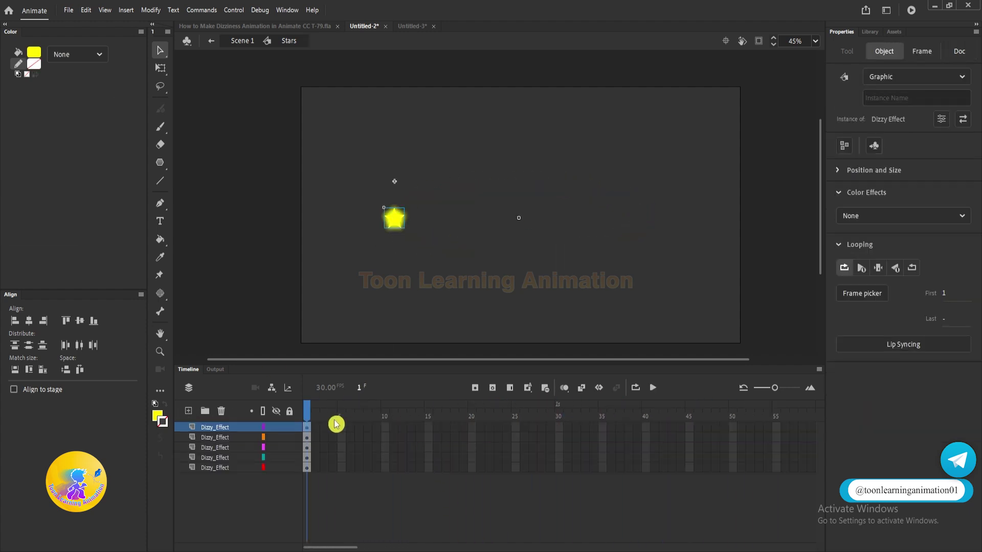
left_click_drag(328, 545, 359, 546)
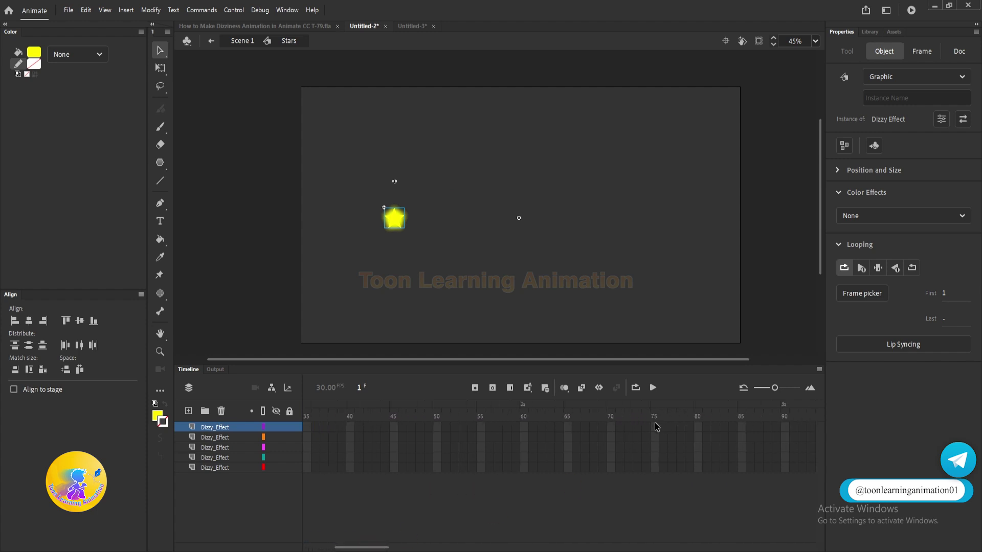
left_click_drag(655, 427, 655, 468)
key("F5")
left_click(662, 489)
key("shift+comma")
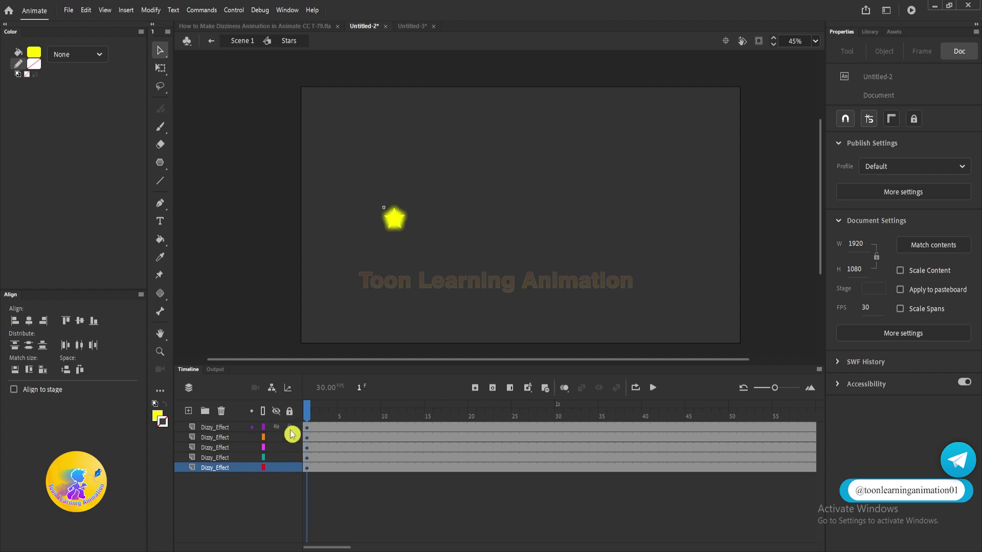
- Lock every Dizzy_Effect layer except the second one from the top
left_click_drag(291, 435, 292, 468)
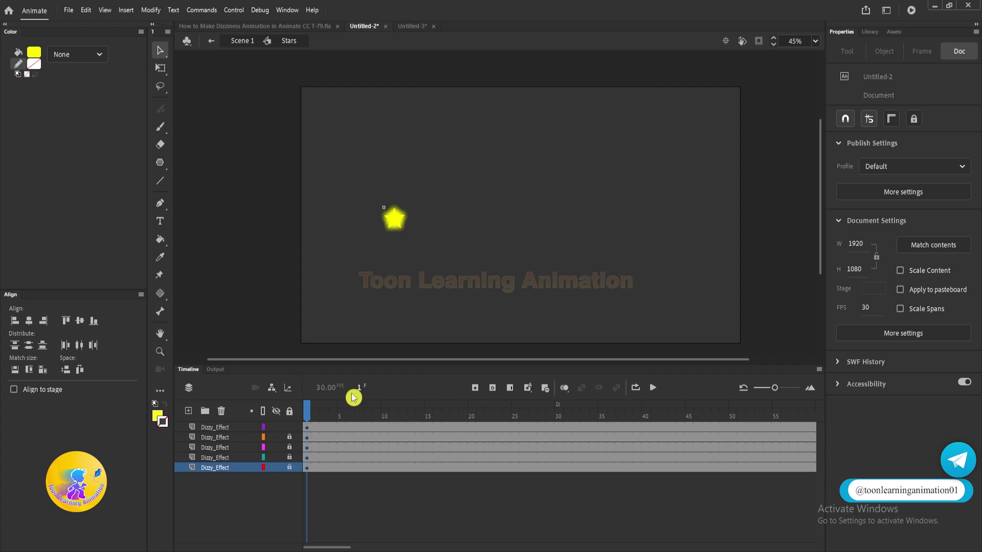
left_click_drag(349, 166, 467, 282)
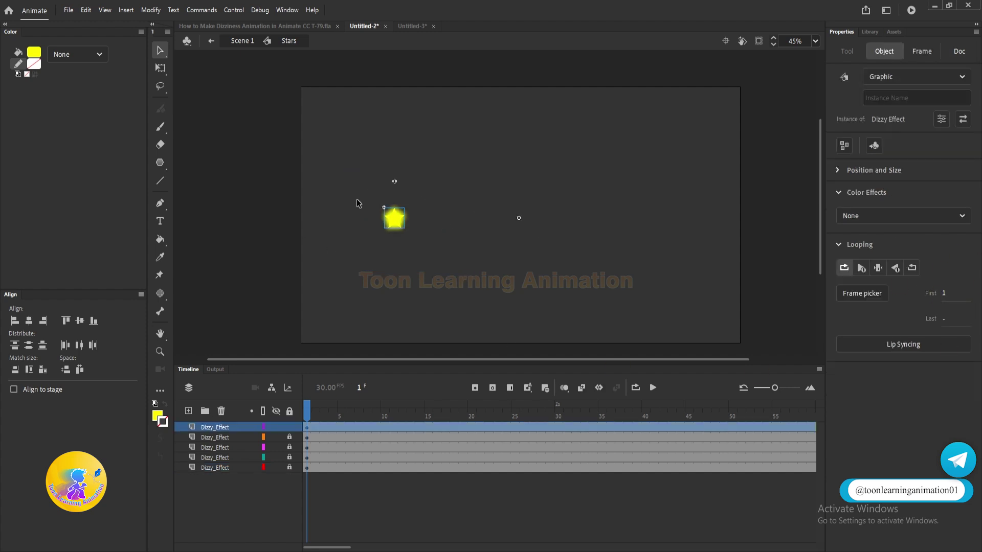
left_click(289, 427)
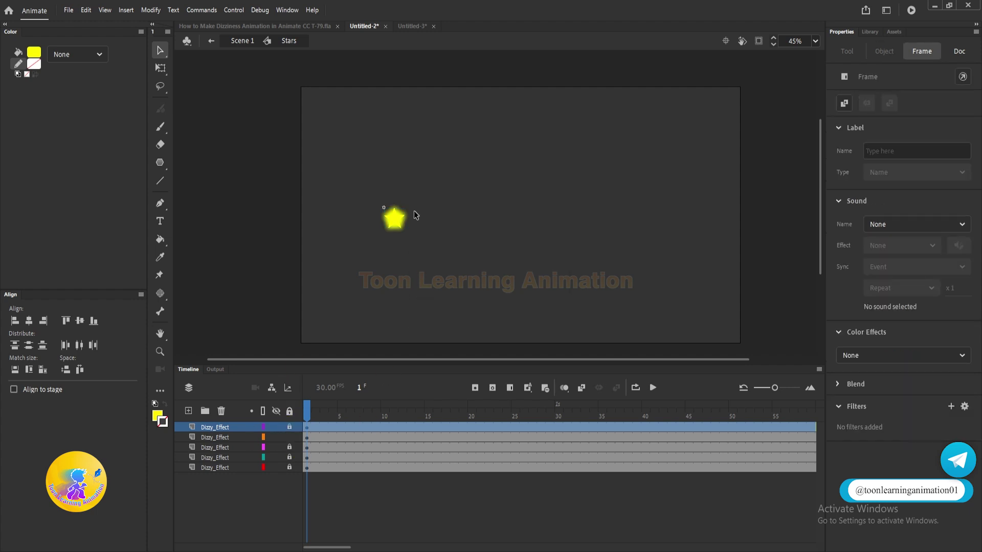
- Select the star on the second layer and set its first looping frame to 15
left_click(416, 215)
left_click_drag(375, 192, 421, 235)
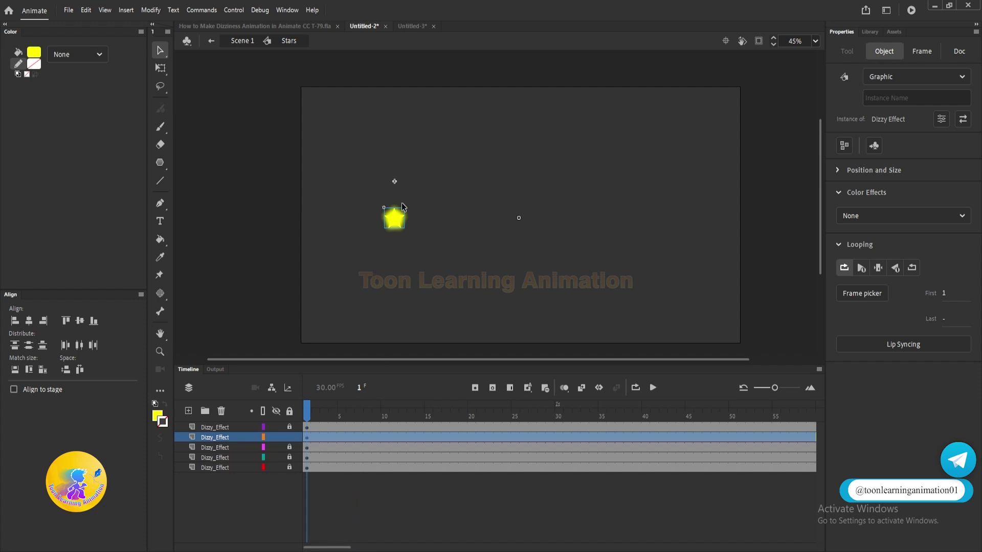
left_click(408, 310)
left_click(394, 218)
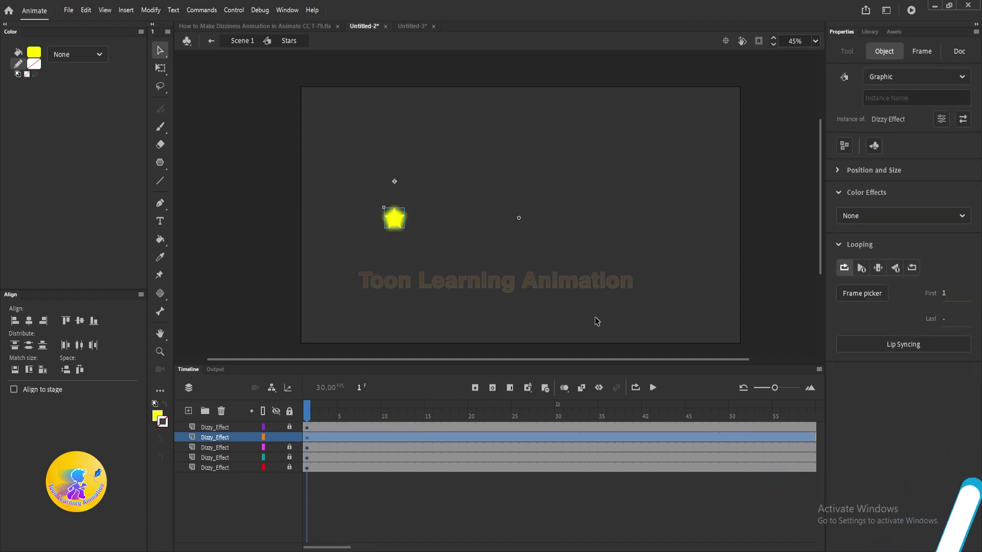
left_click(943, 296)
type("15")
key("Return")
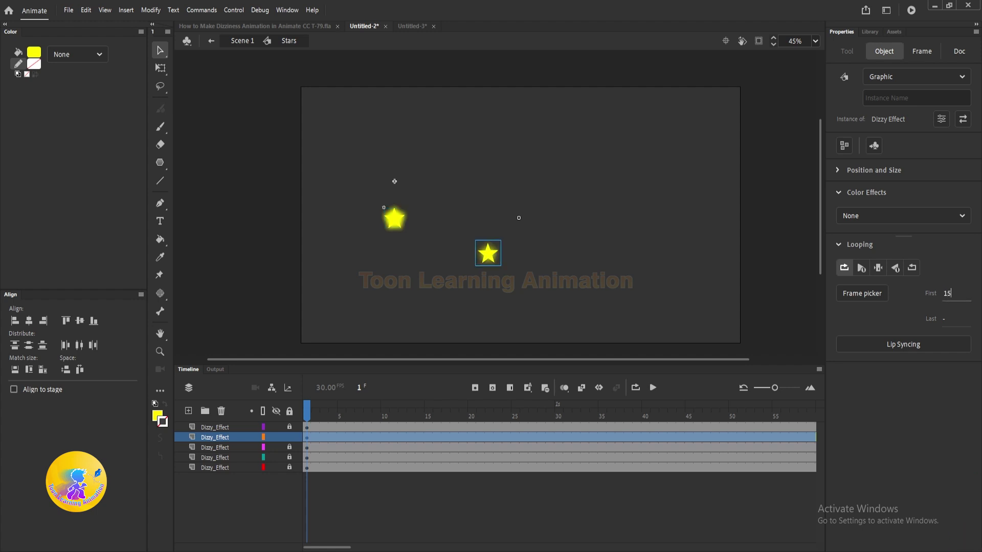
- Lock the second layer, unlock the third and set its star's first looping frame to 30
left_click(299, 440)
left_click(290, 438)
left_click(290, 447)
left_click_drag(376, 179, 417, 241)
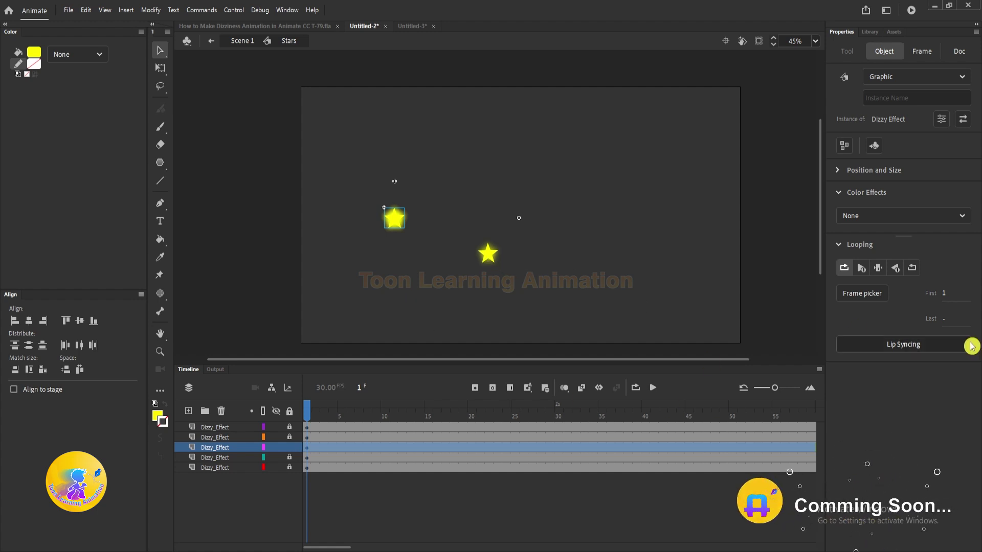
left_click(945, 293)
type("30")
key("Return")
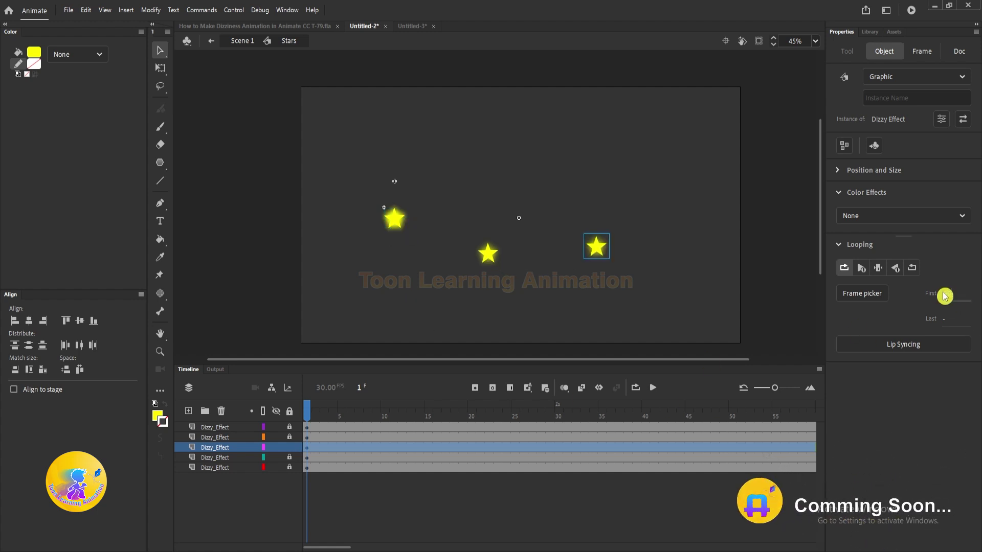
- Lock the third layer, unlock the fourth and set its star's first looping frame to 45
left_click(289, 463)
left_click(289, 448)
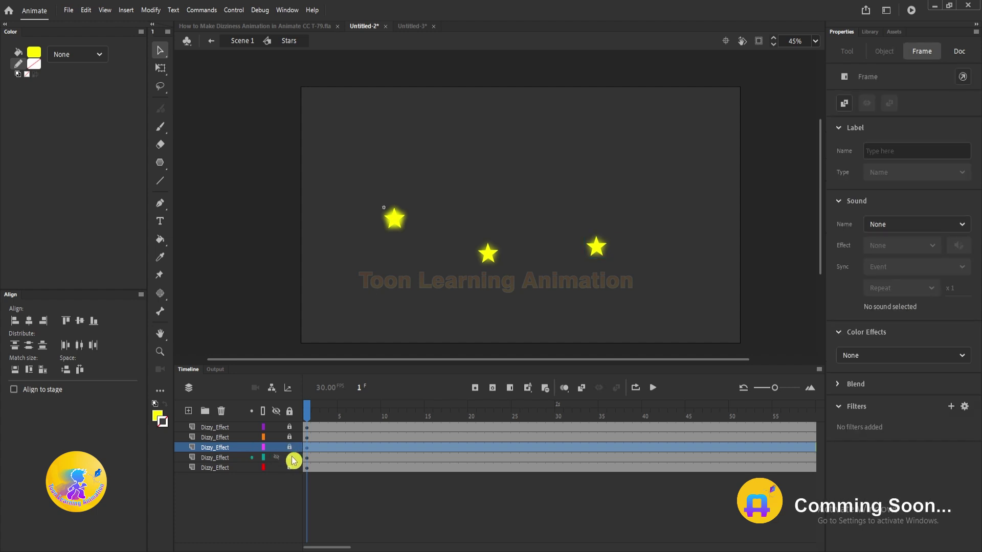
left_click_drag(352, 181, 405, 232)
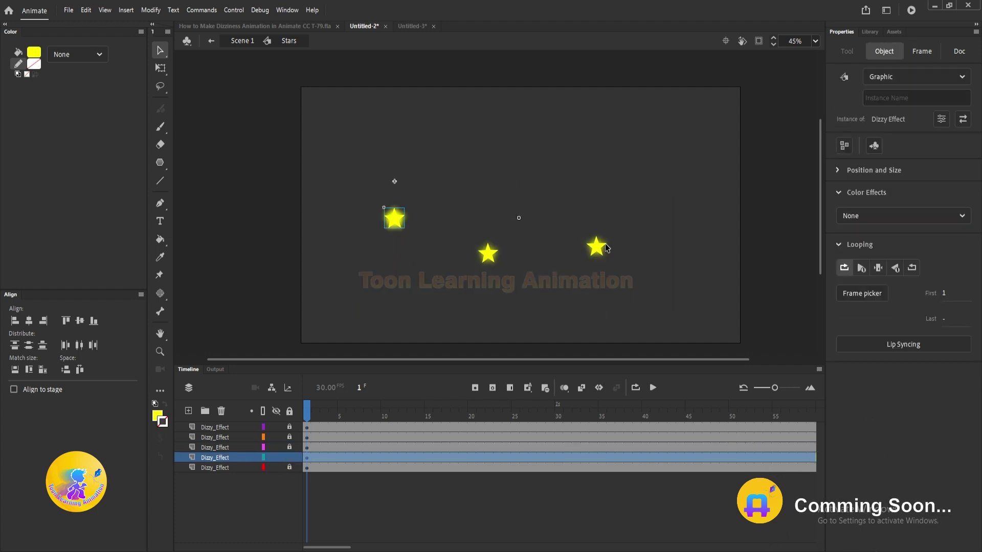
left_click(945, 292)
type("45")
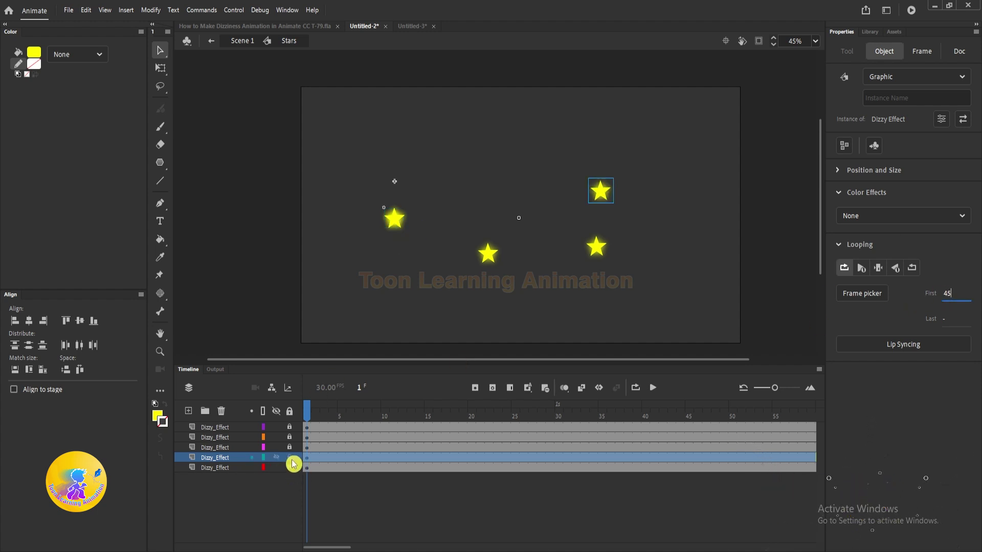
- Lock the fourth layer, unlock the fifth and set its star's first looping frame to 60
left_click(290, 458)
left_click(290, 468)
left_click(395, 219)
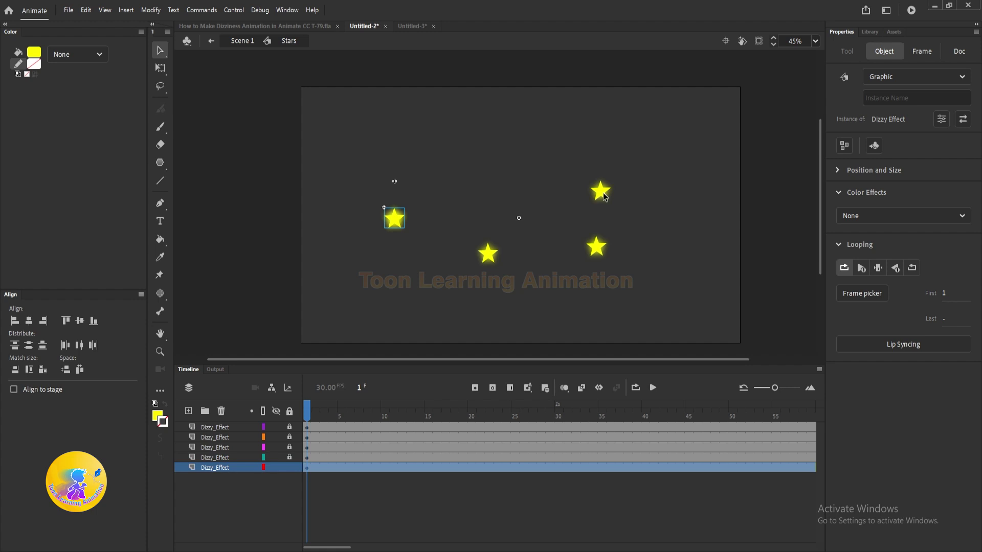
left_click(945, 301)
type("60")
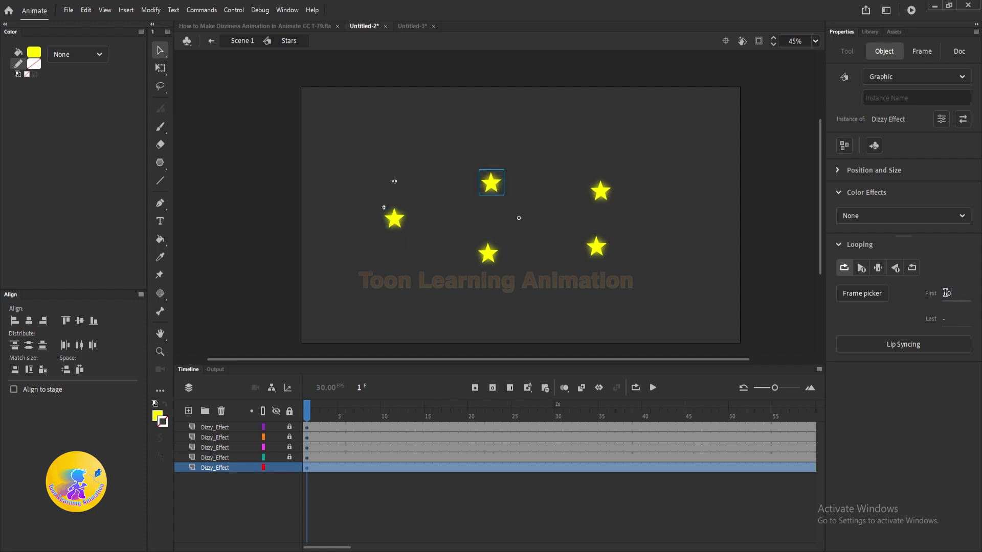
- Unlock all the layers in the Stars symbol and play the animation of the five circling stars
left_click_drag(290, 427, 287, 485)
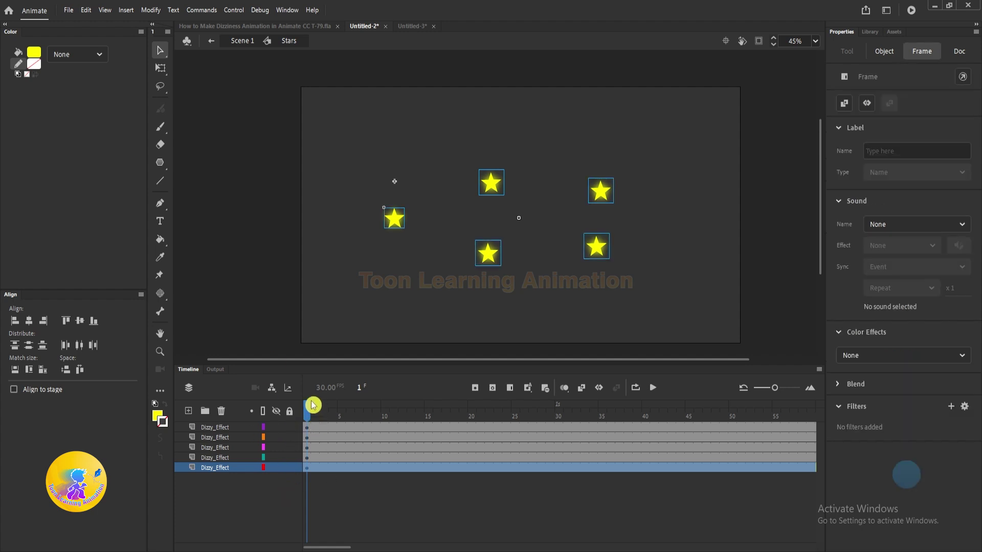
left_click(423, 191)
key("Return")
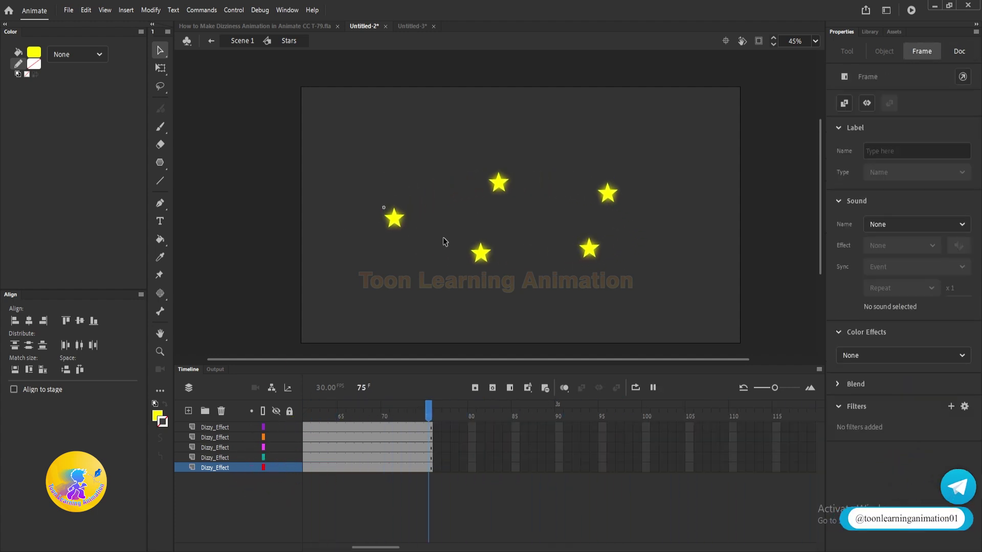
left_click(512, 263)
key("Return")
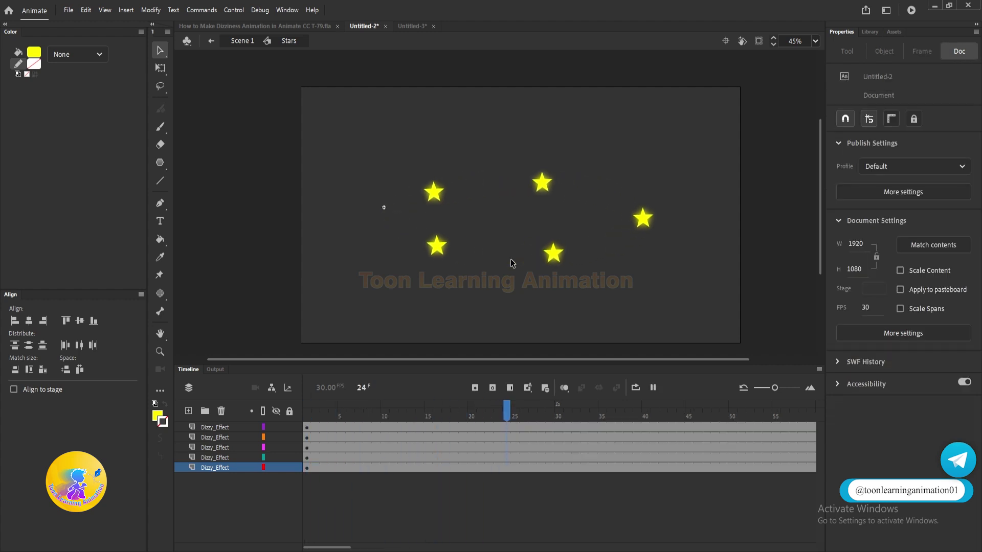
- Return the Stars animation to its first frame and add a new layer above the five star layers
left_click(287, 447)
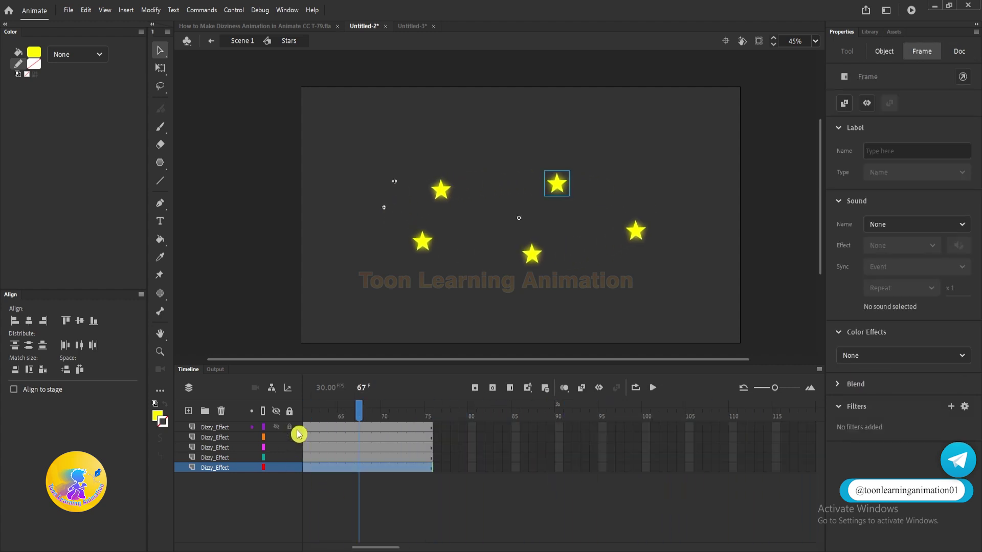
left_click(480, 240)
key("shift+comma")
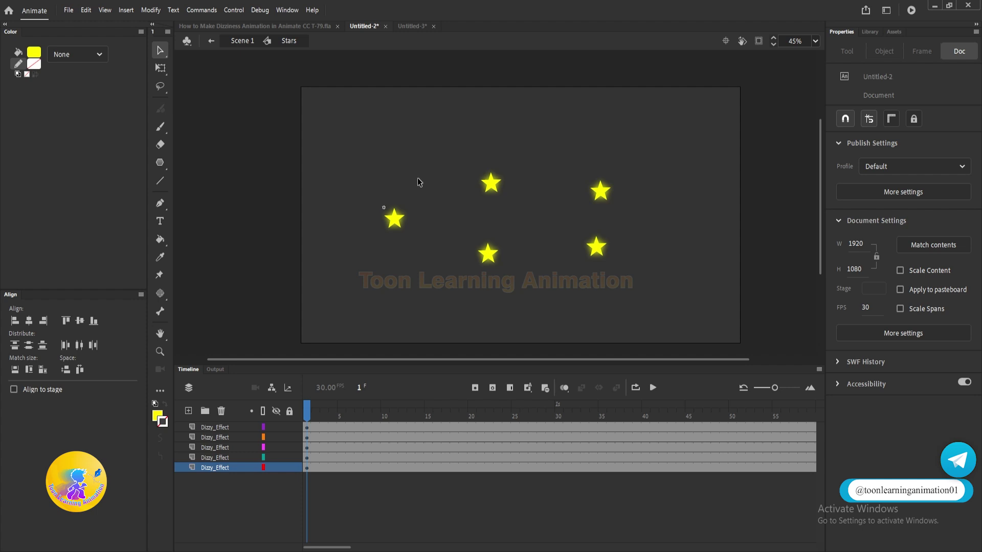
left_click(200, 427)
left_click(188, 410)
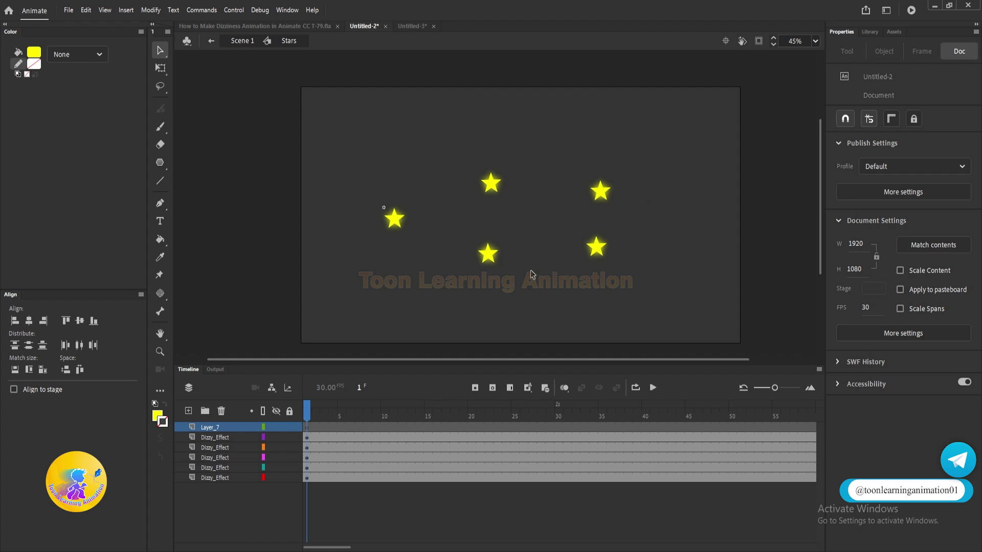
- Copy the leftmost star in place onto the new layer with the five Dizzy_Effect layers hidden, and break it apart
left_click(389, 225)
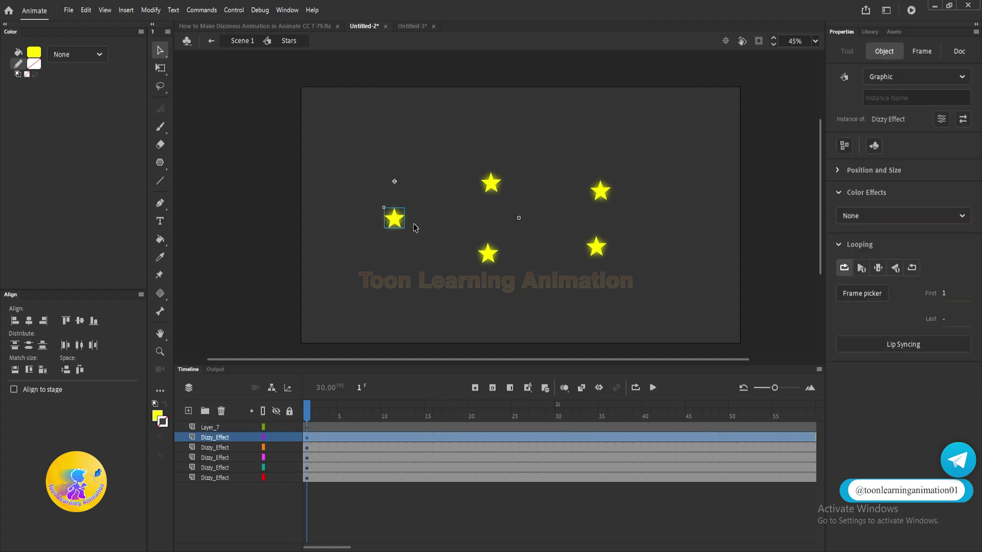
left_click_drag(277, 437, 276, 504)
left_click_drag(304, 427, 310, 435)
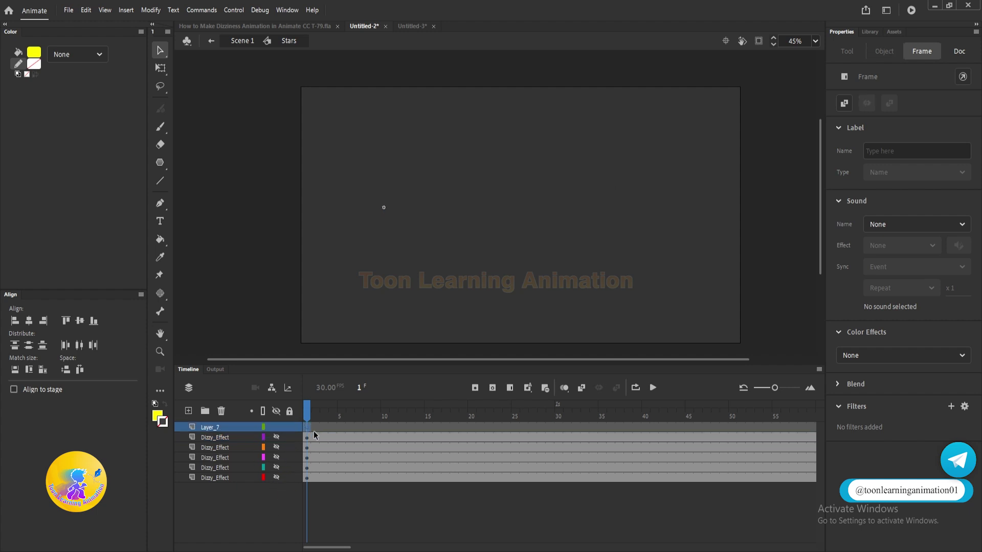
key("ctrl+shift+v")
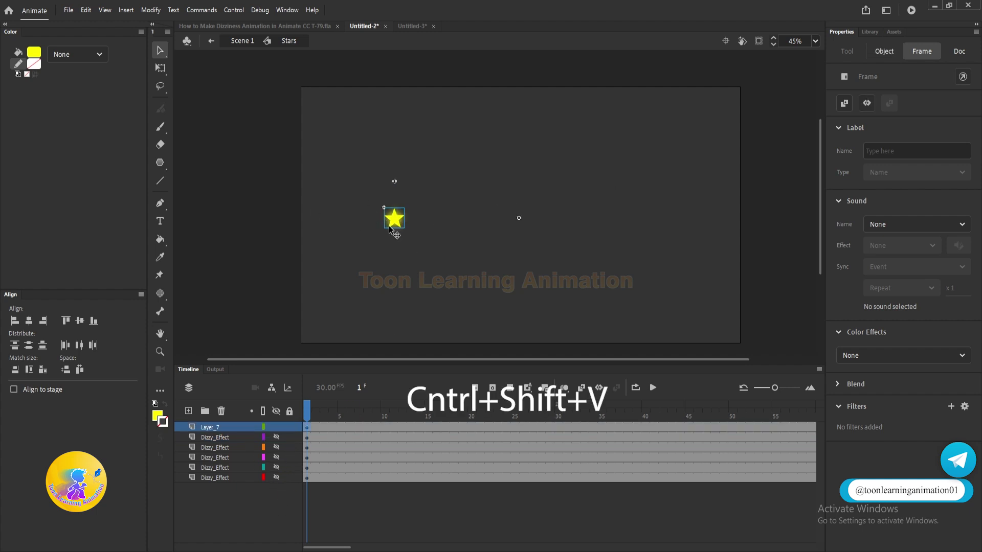
key("ctrl+b")
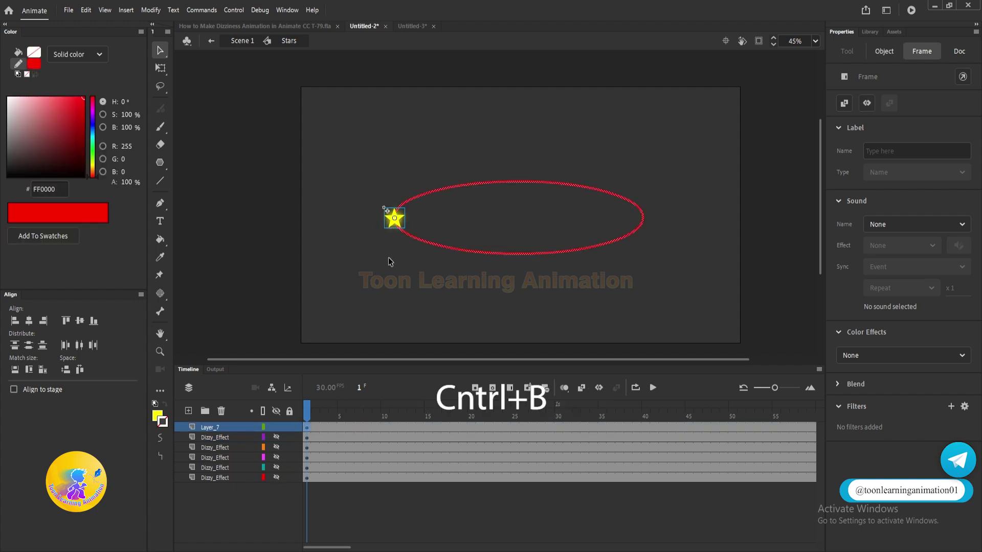
- Remove the star from the new layer, leaving only the oval path
left_click(417, 212)
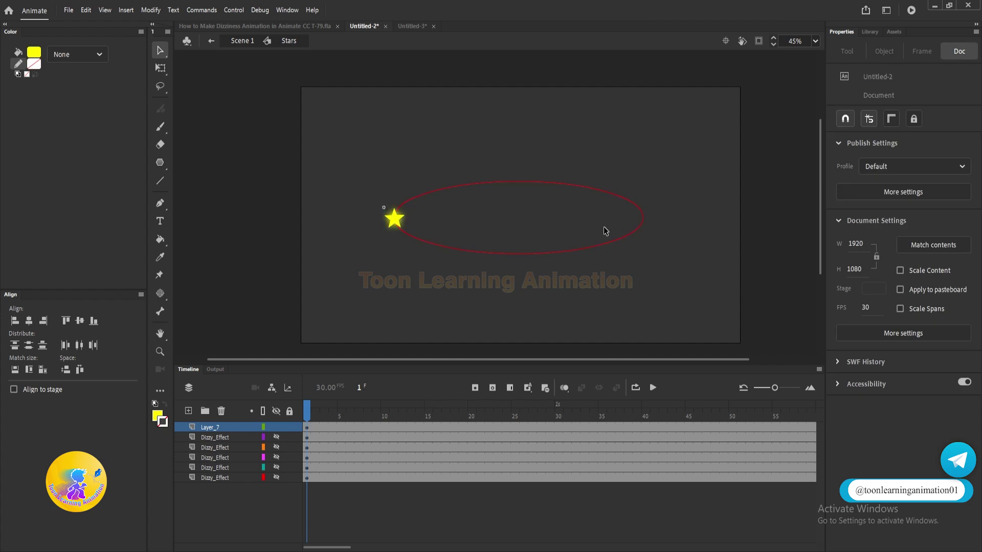
left_click(397, 216)
key("ctrl+x")
- Set the oval's stroke colour to white (FFFFFF) and its stroke style to dashed
left_click(395, 219)
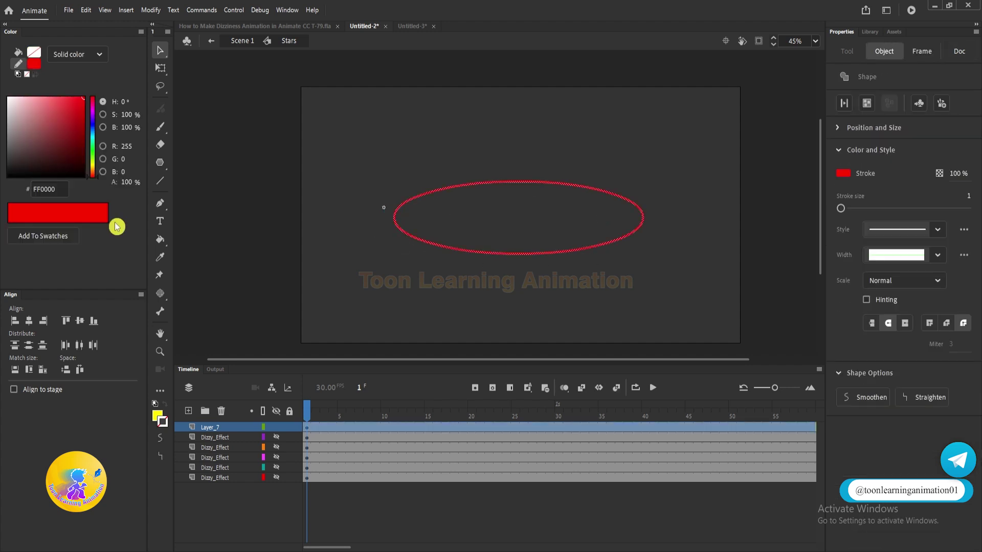
left_click_drag(1, 106, 5, 77)
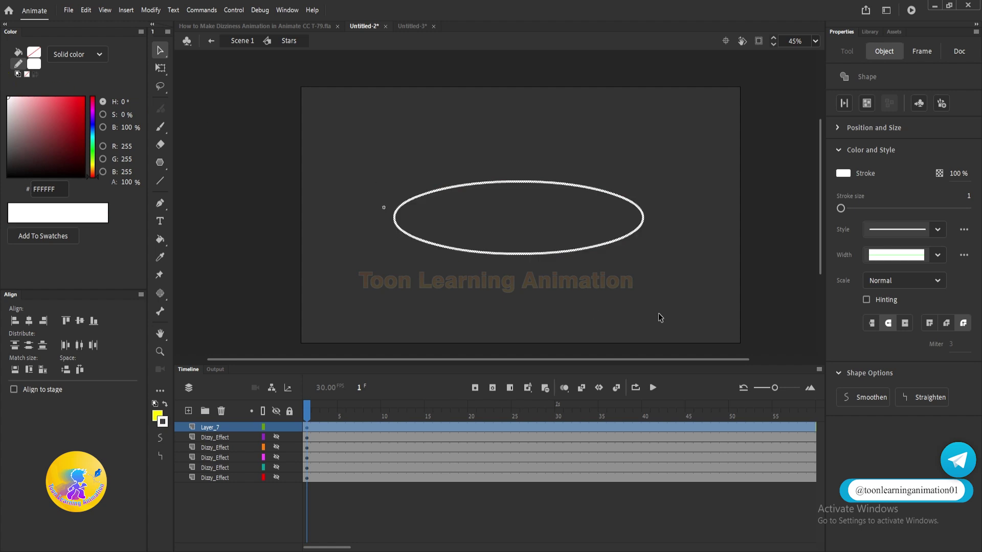
left_click(940, 232)
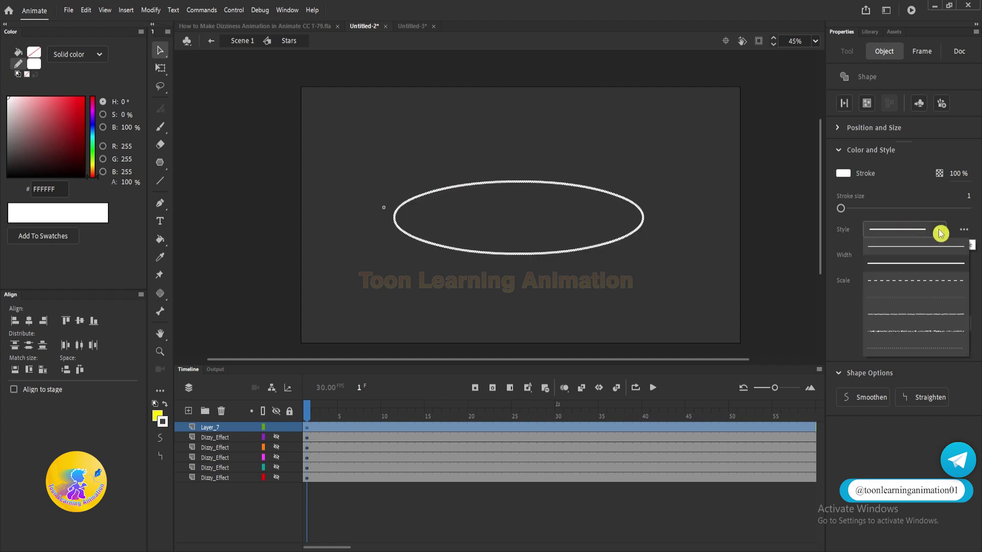
left_click(898, 283)
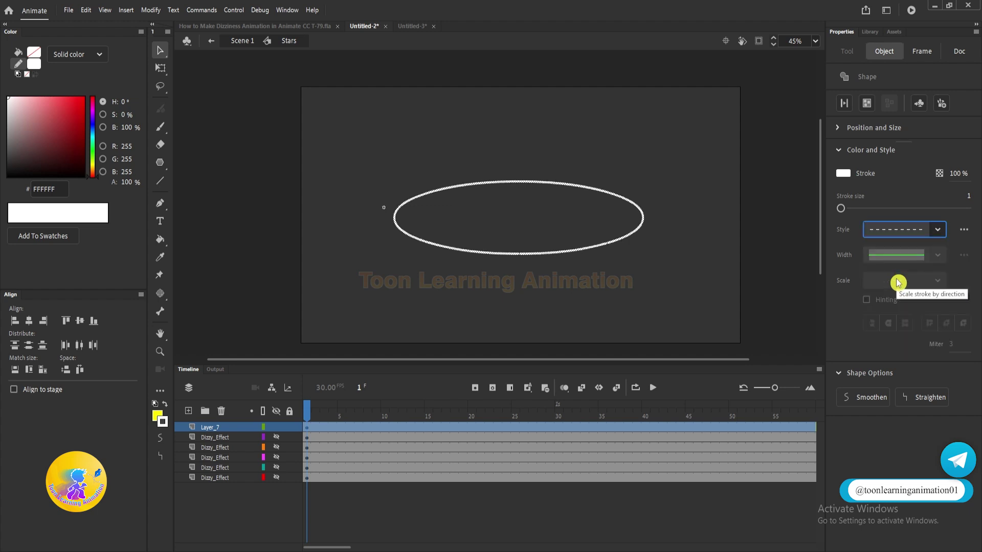
left_click(529, 227)
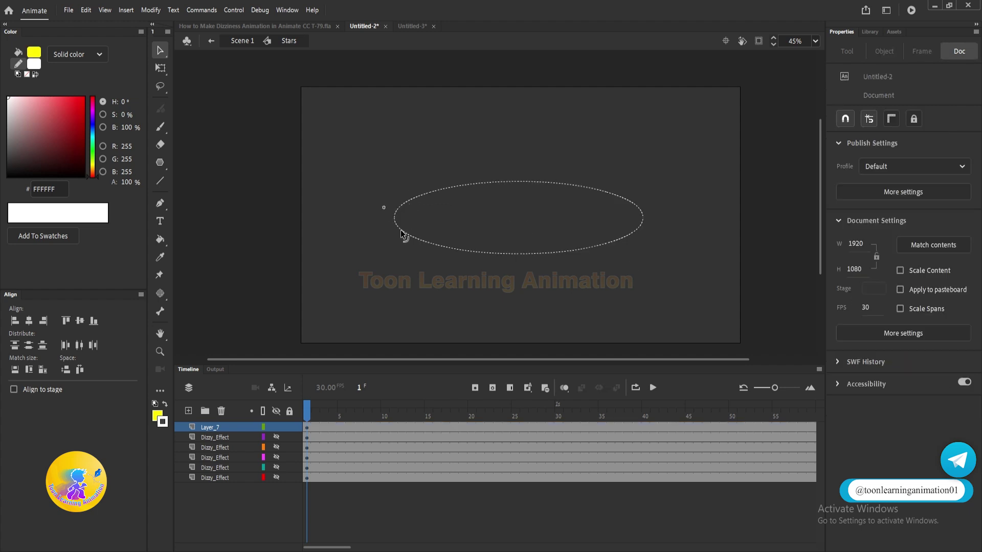
scroll(404, 235, "up", 2)
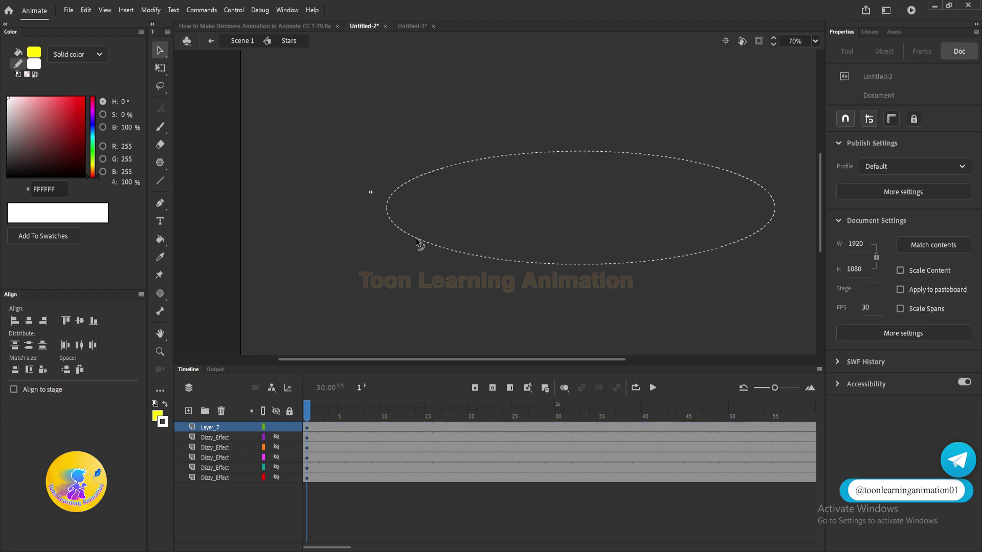
left_click(418, 243)
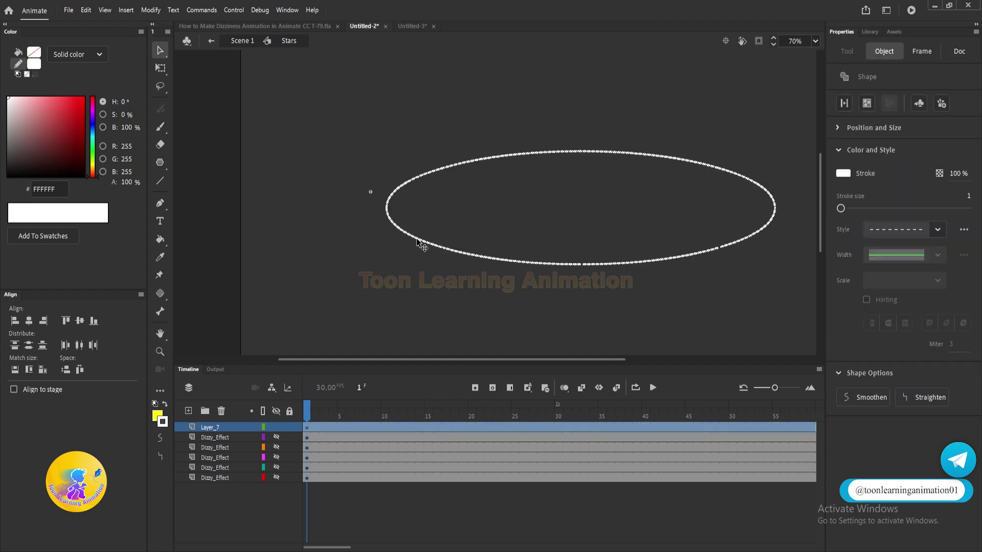
left_click(842, 208)
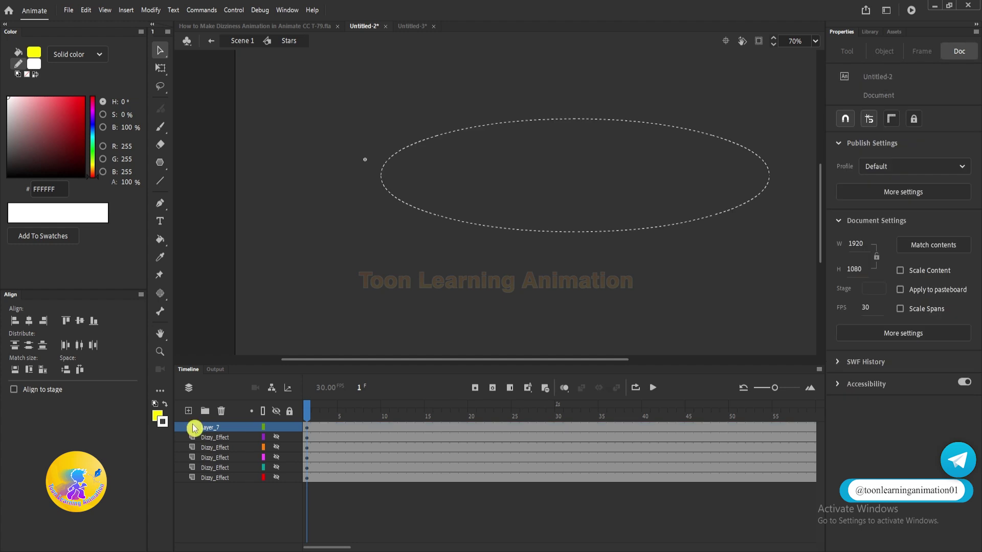
- Rename the oval's layer as Line and move it below the five Dizzy_Effect layers
left_click(212, 432)
double_click(212, 429)
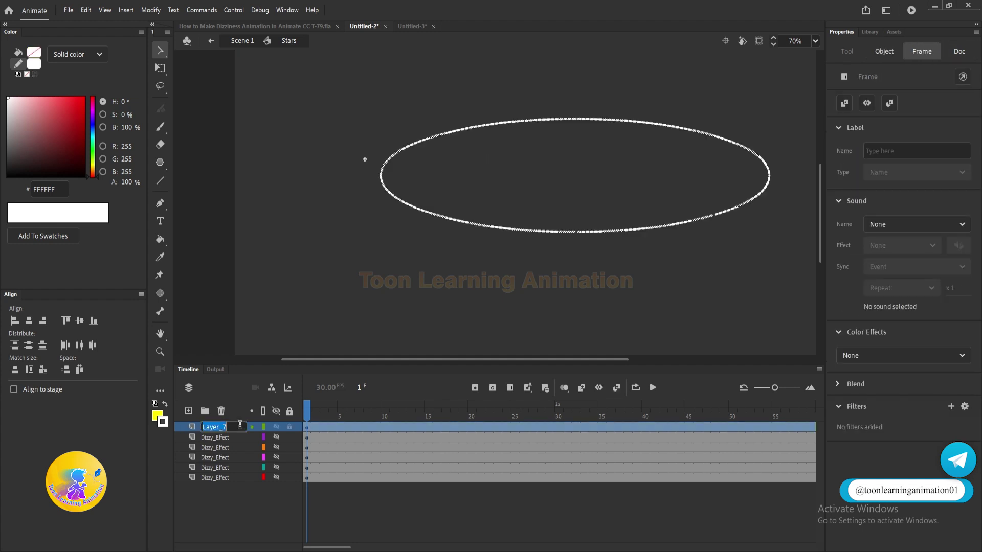
type("Line")
left_click(243, 427)
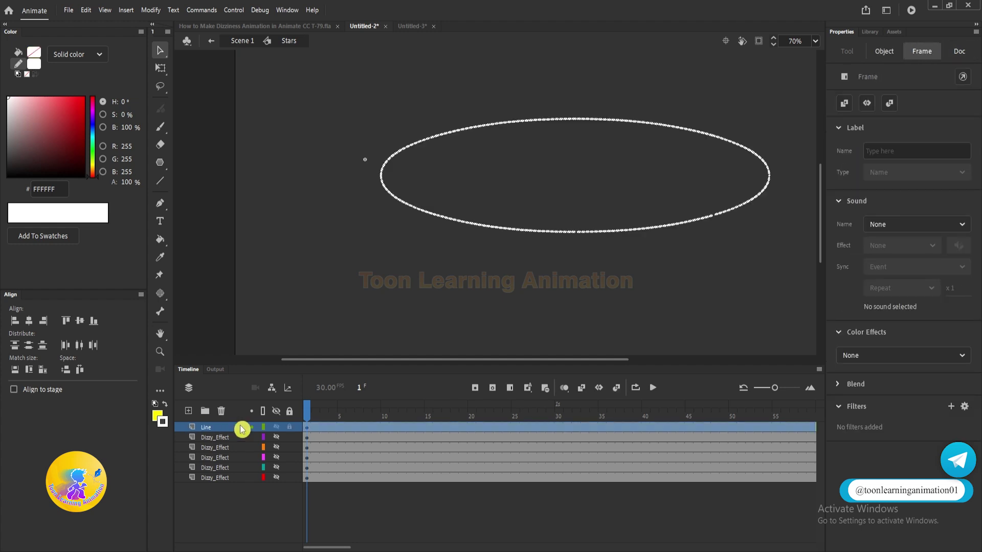
left_click_drag(208, 432, 211, 483)
- Show the hidden Dizzy_Effect layers and play the animation of the stars circling the dashed oval
left_click_drag(281, 428, 279, 490)
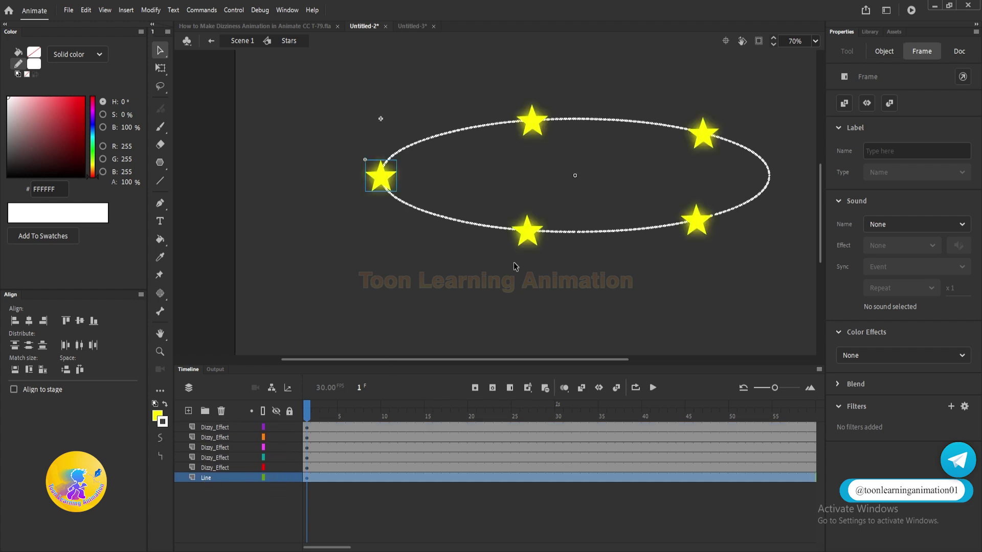
left_click(514, 247)
key("Return")
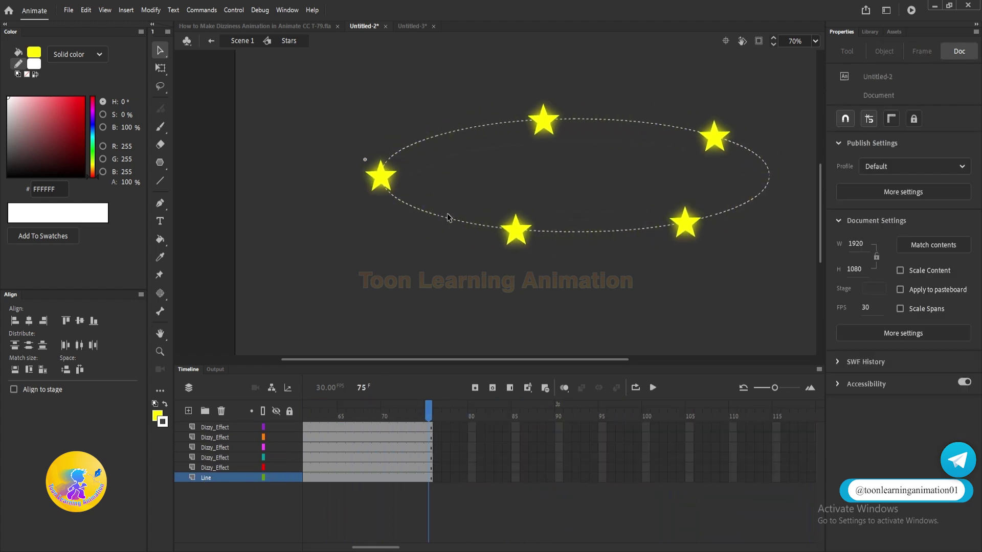
key("Return")
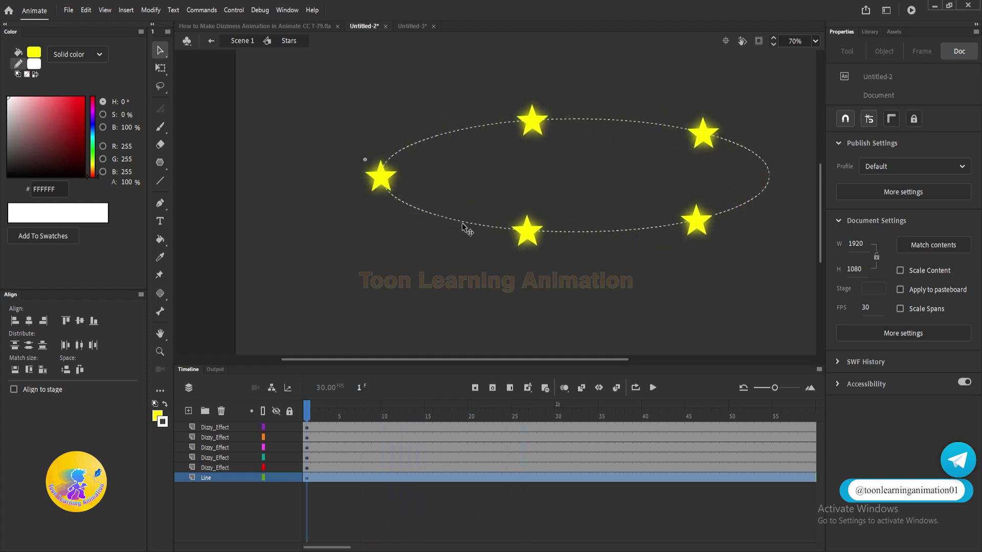
- Change the oval's stroke style to a solid line, play the animation and return to the first frame
left_click(464, 225)
left_click(915, 231)
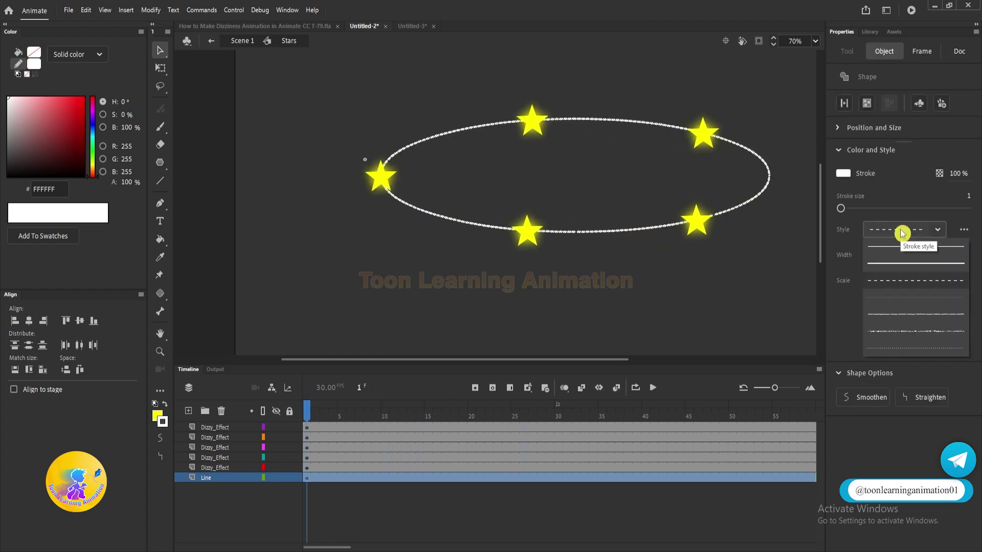
left_click(906, 263)
left_click(394, 207)
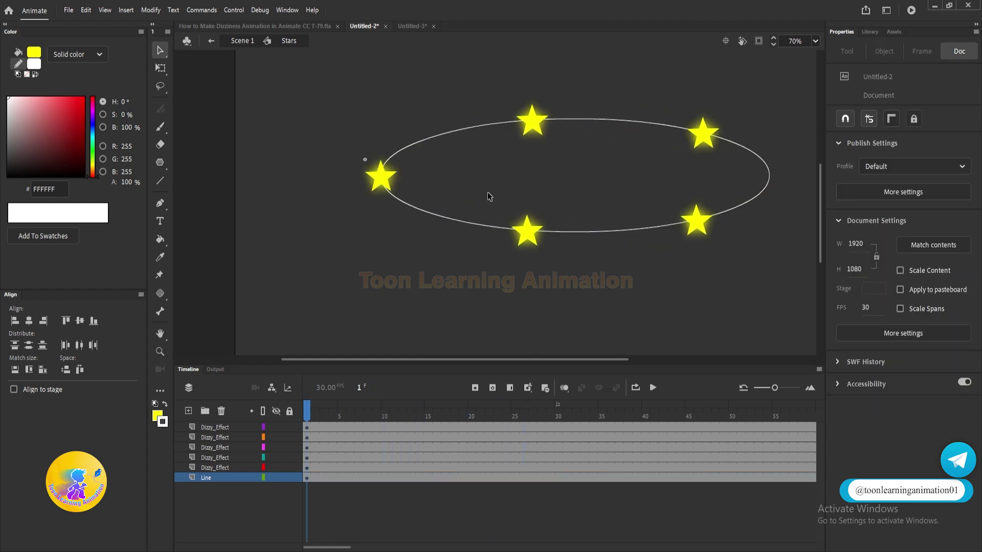
key("Return")
key("shift+comma")
- Exit the Stars symbol to Scene 1 and copy its instance into the Untitled-3 document
left_click(216, 428)
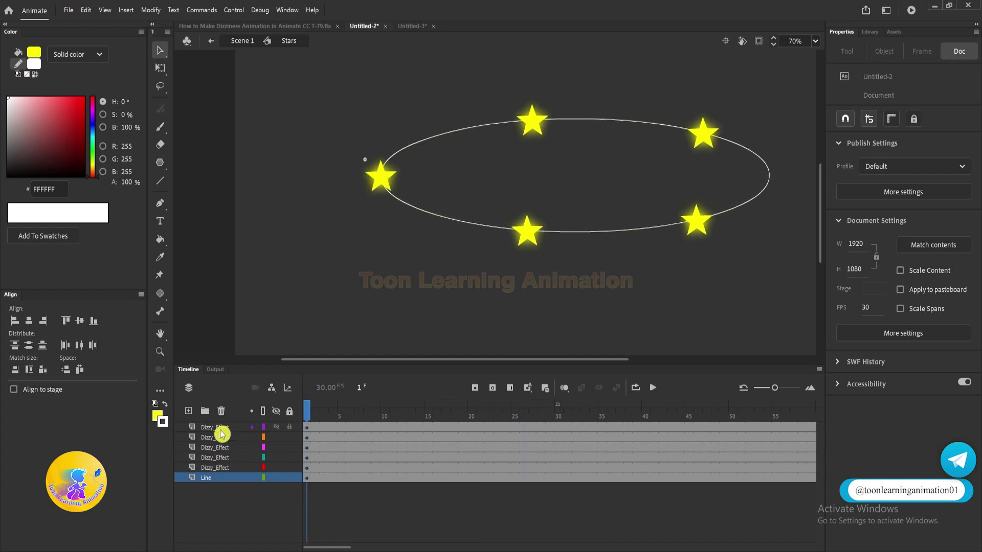
double_click(414, 302)
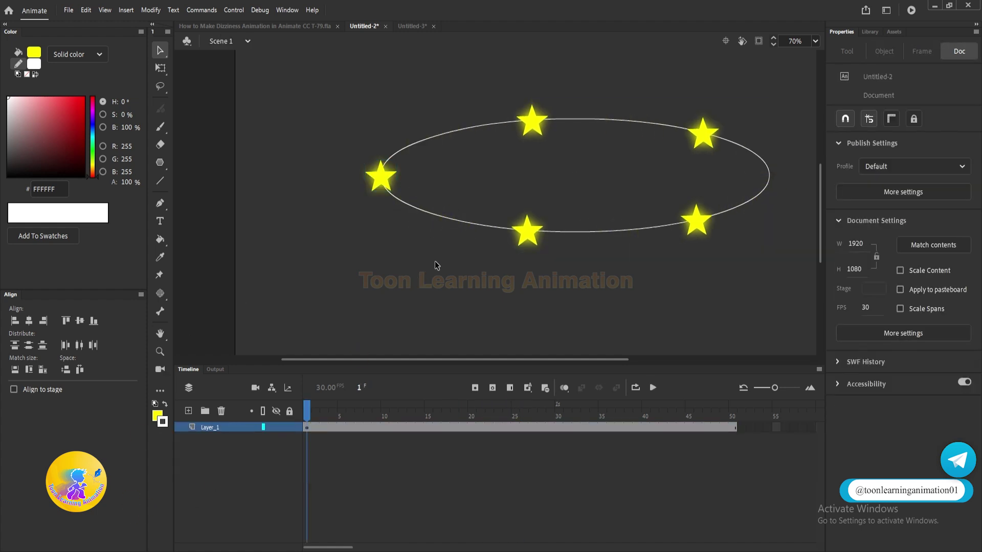
left_click(488, 214)
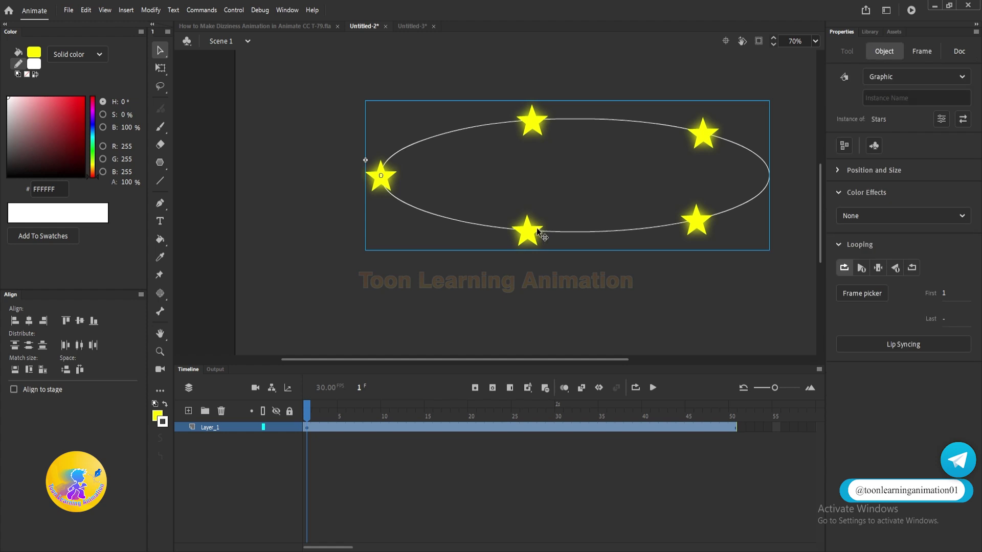
left_click(410, 26)
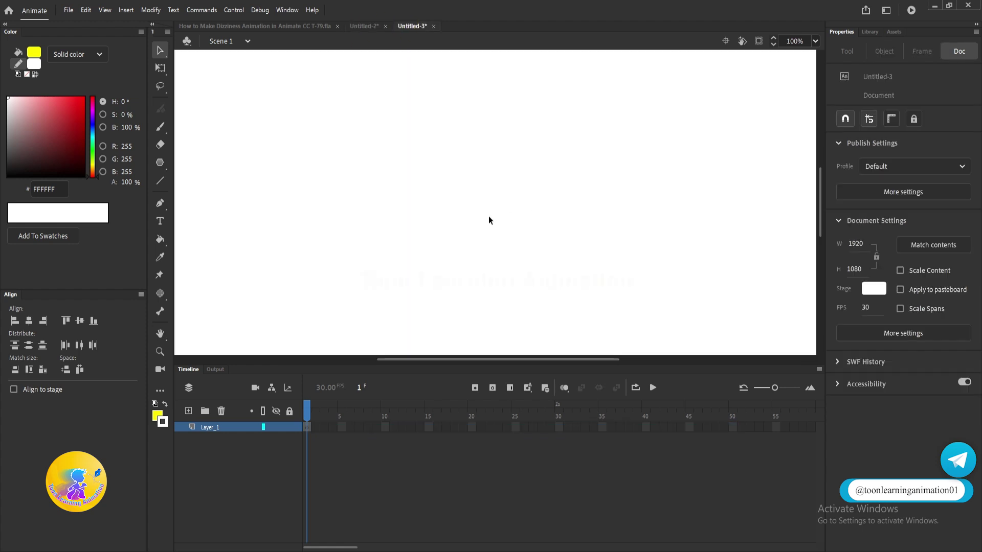
key("ctrl+v")
scroll(398, 231, "down", 3)
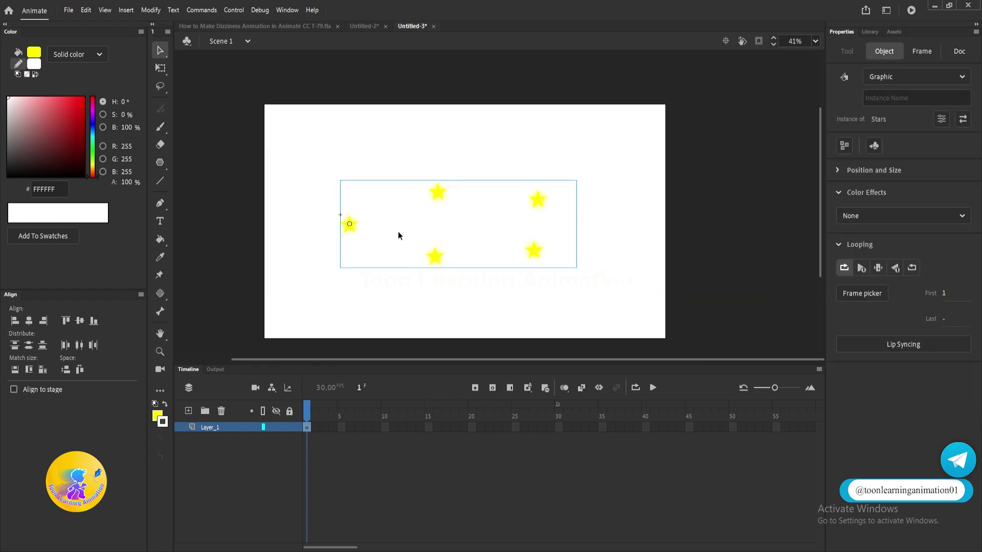
scroll(459, 257, "up", 2)
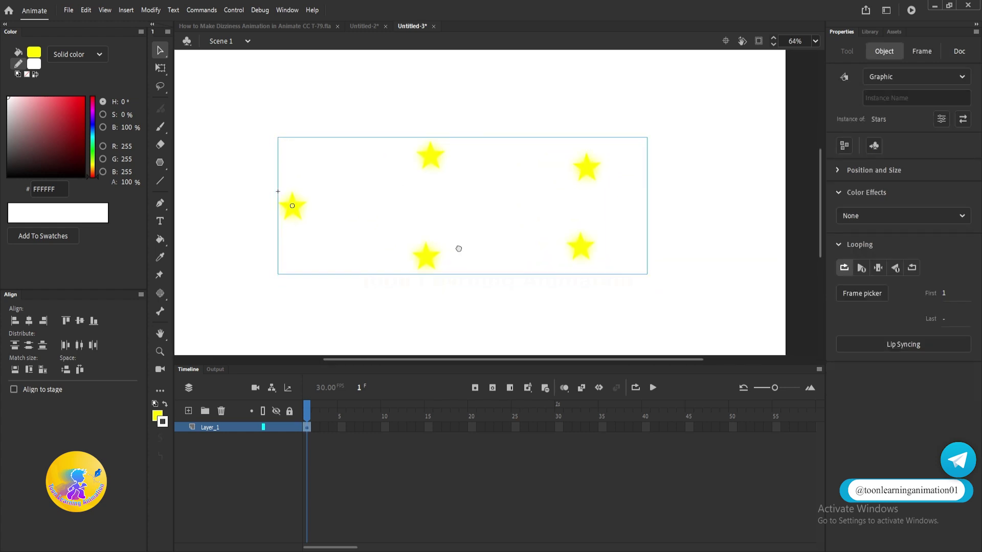
left_click_drag(454, 252, 477, 244)
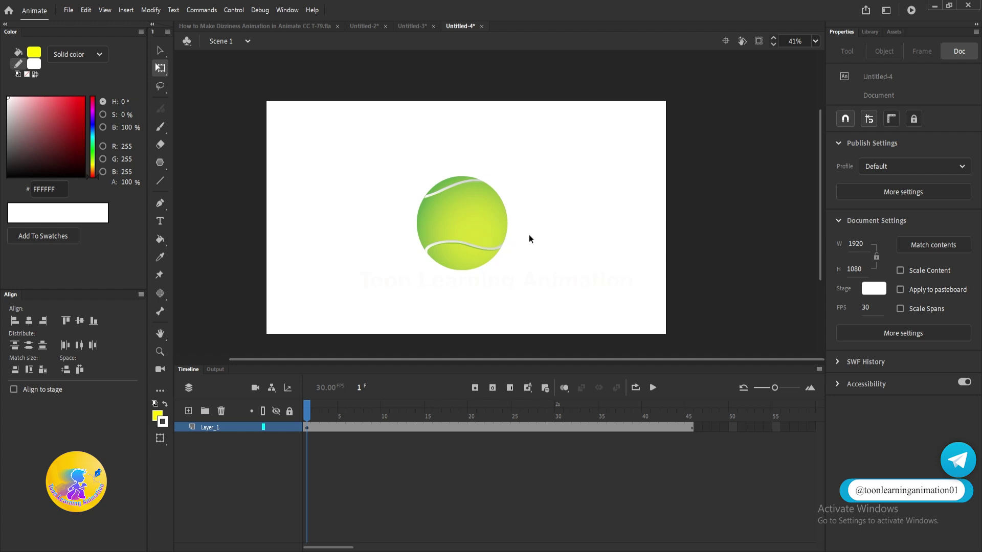
- Play the ball animation in Untitled-4, return to the first frame and select the ball
key("Return")
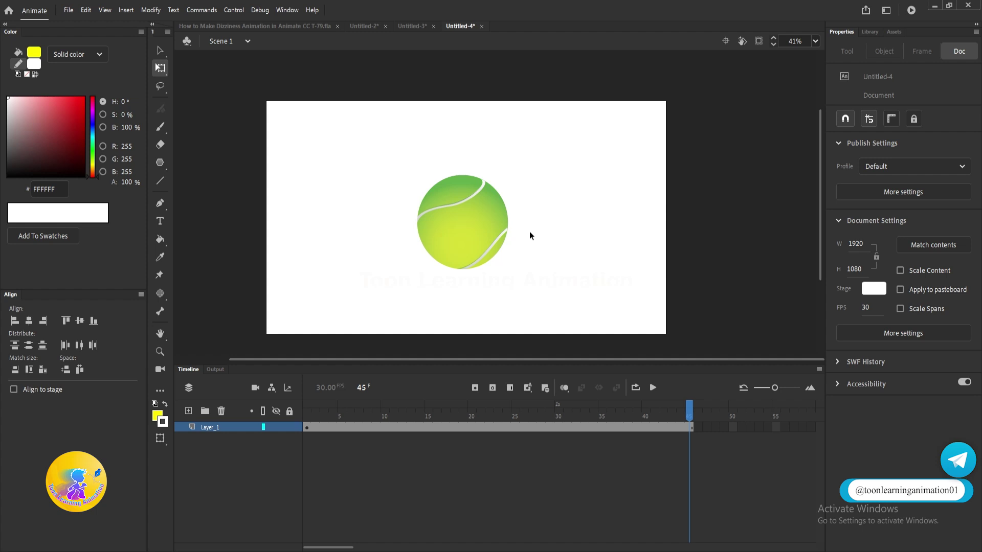
key("shift+comma")
left_click(425, 228)
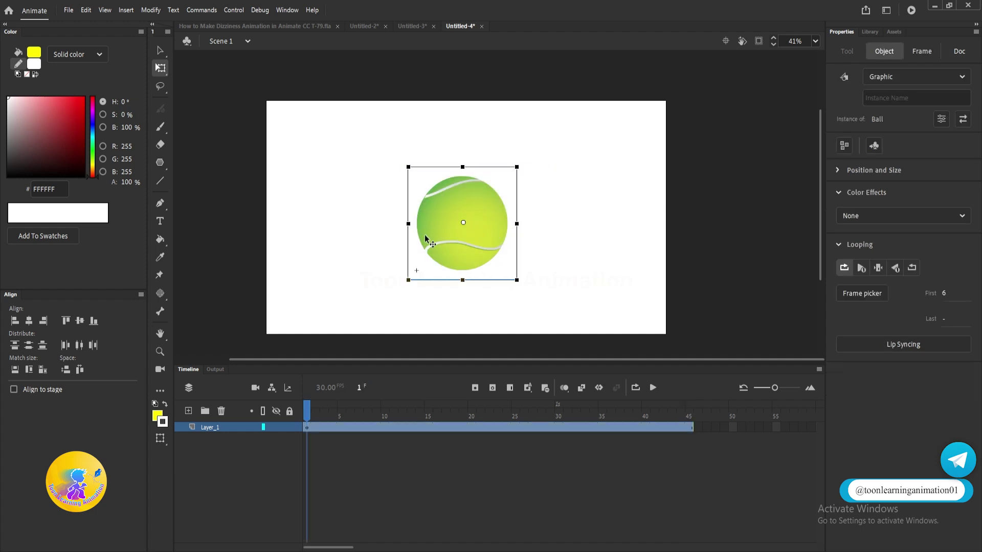
- Switch back to the Untitled-3 document and open the Dizzy Effect symbol nested inside the Stars symbol for editing
left_click(415, 26)
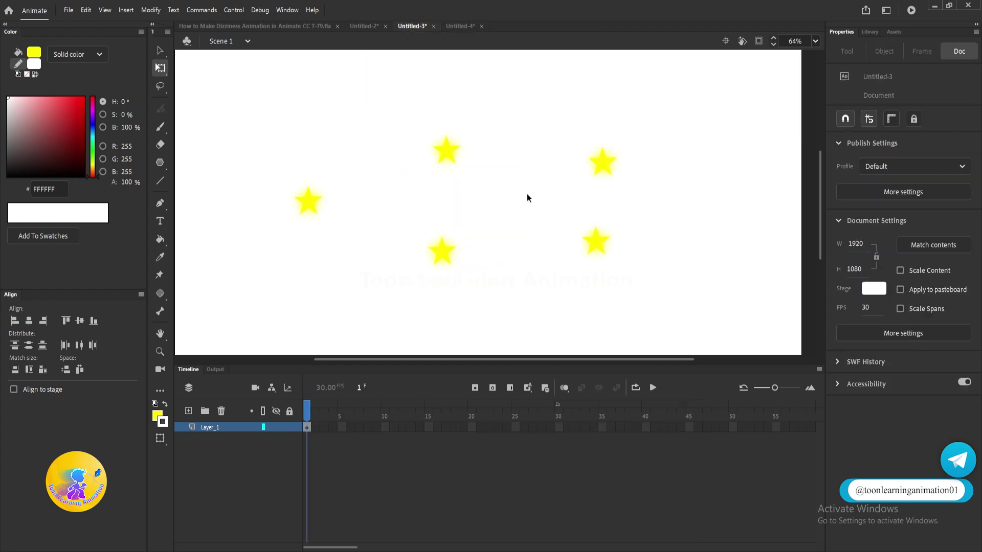
key("ctrl+1")
mouse_move(450, 261)
left_mouse_down()
mouse_move(448, 205)
mouse_move(450, 259)
left_mouse_up()
key("v")
double_click(438, 246)
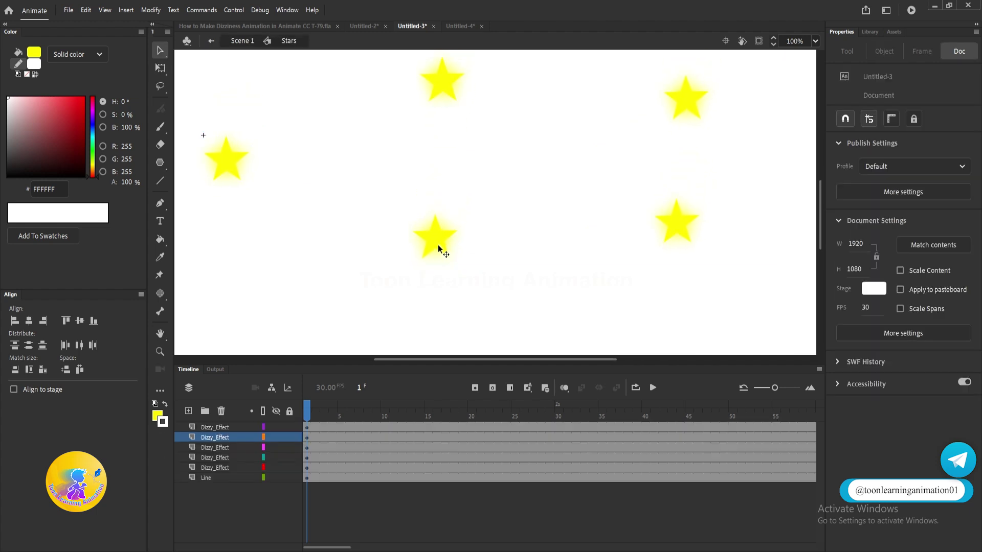
double_click(438, 245)
- Delete the star from the first frame of the Star layer inside the Dizzy Effect symbol
left_click_drag(377, 407, 170, 415)
left_click_drag(361, 184, 435, 232)
left_click_drag(260, 173, 275, 186)
left_click(288, 225)
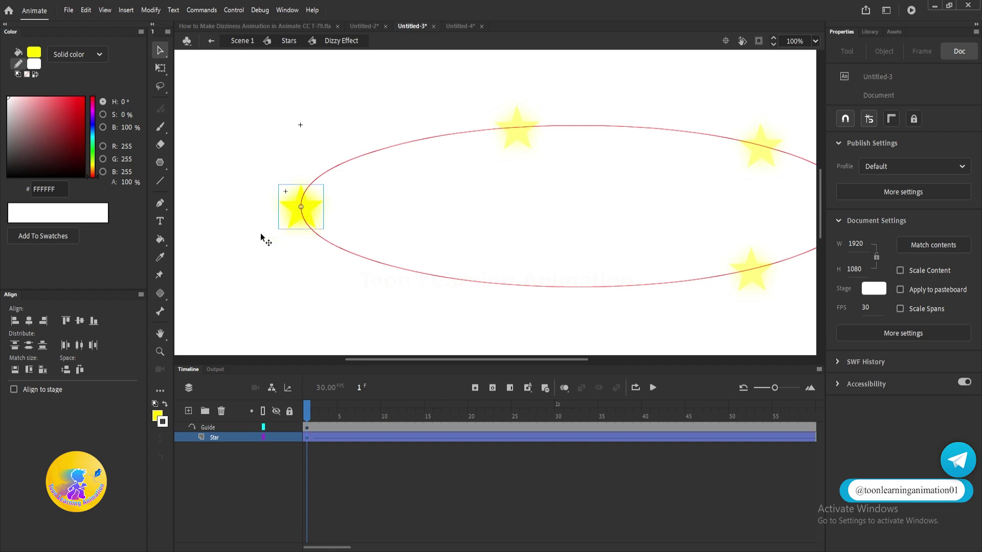
key("Delete")
- Remove the classic tween from the Star layer and return to the first frame
left_click_drag(306, 405, 333, 444)
right_click(335, 448)
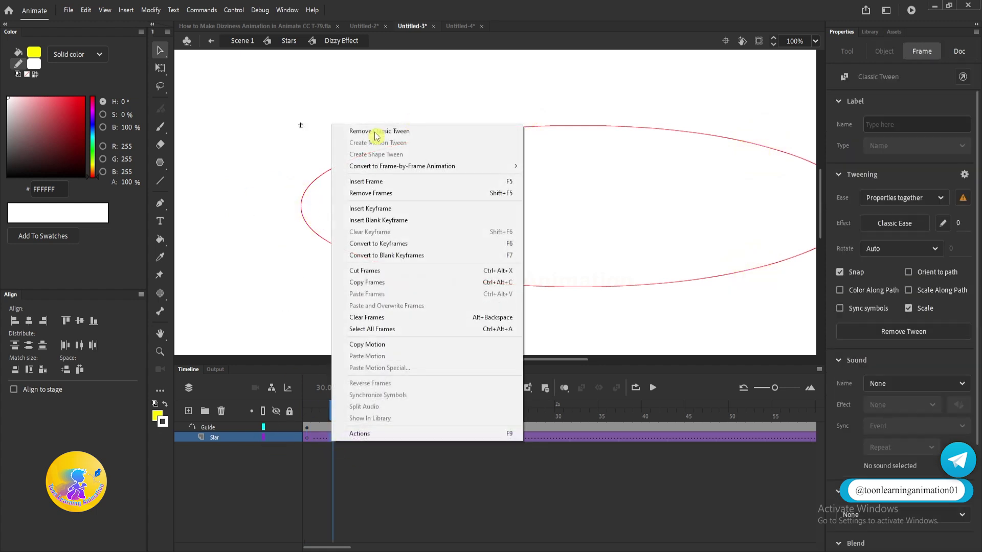
left_click(364, 131)
left_click(430, 285)
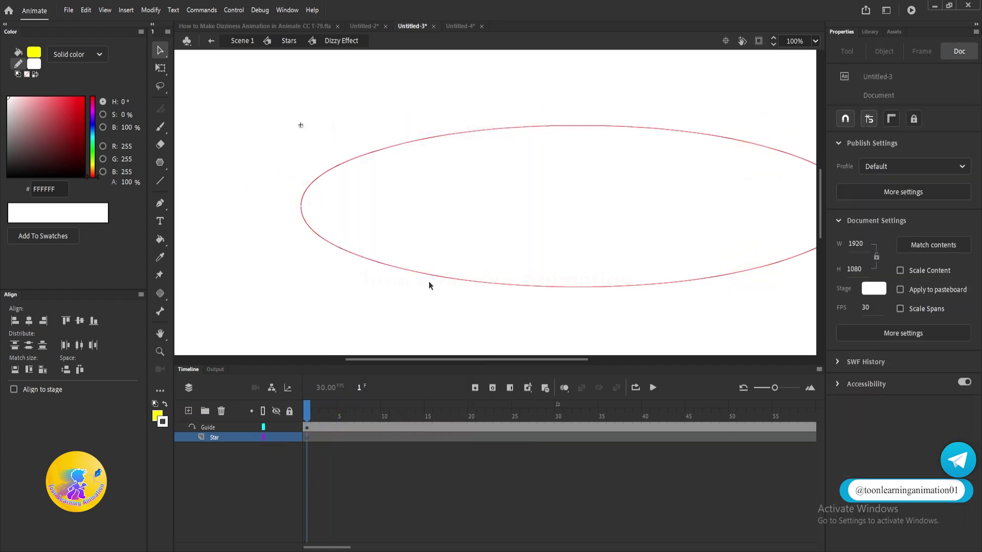
- Paste the ball into the Star layer and scale it down to slightly larger than the star
key("ctrl+v")
key("q")
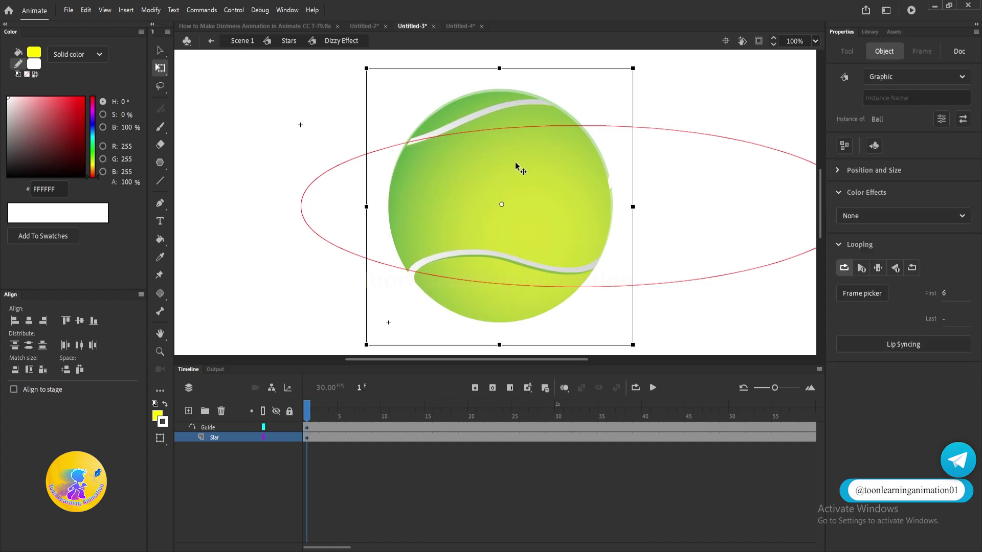
left_click_drag(634, 346, 545, 250)
left_click_drag(520, 213, 320, 212)
left_click_drag(344, 253, 333, 240)
- Snap the ball's centre to the start of the oval guide path on the first frame
left_click(160, 50)
left_click_drag(299, 207, 366, 223)
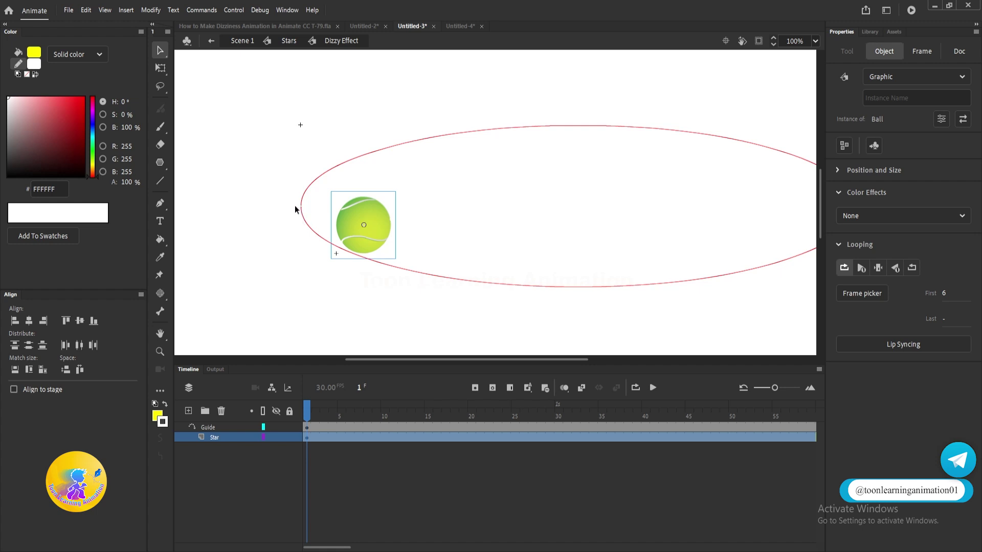
scroll(295, 210, "up", 5)
scroll(598, 301, "down", 5)
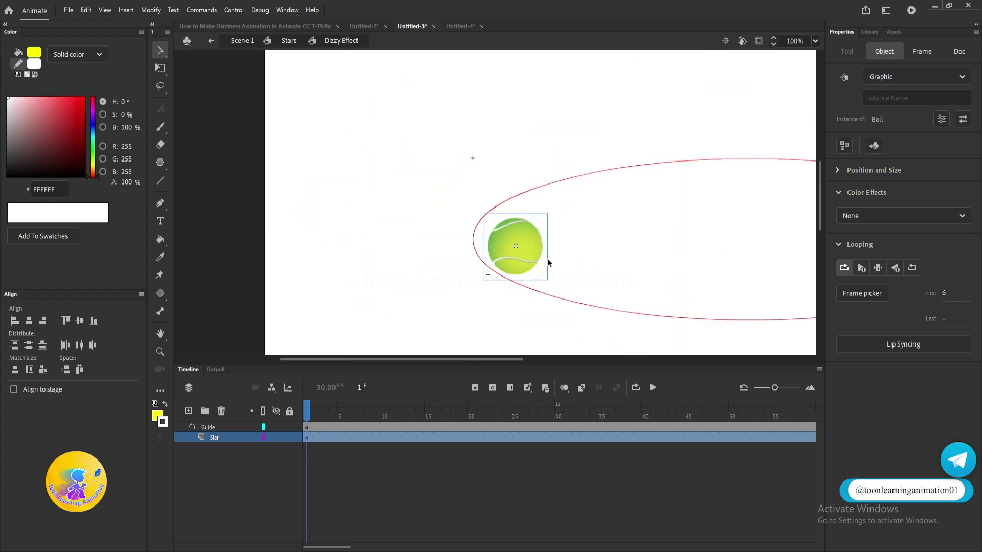
scroll(591, 261, "up", 1)
left_click_drag(426, 234, 386, 237)
- On frame 75 of the Star layer, replace the star with the ball and snap it to the end of the guide path
key("shift+period")
left_click_drag(309, 415, 568, 421)
left_click(567, 438)
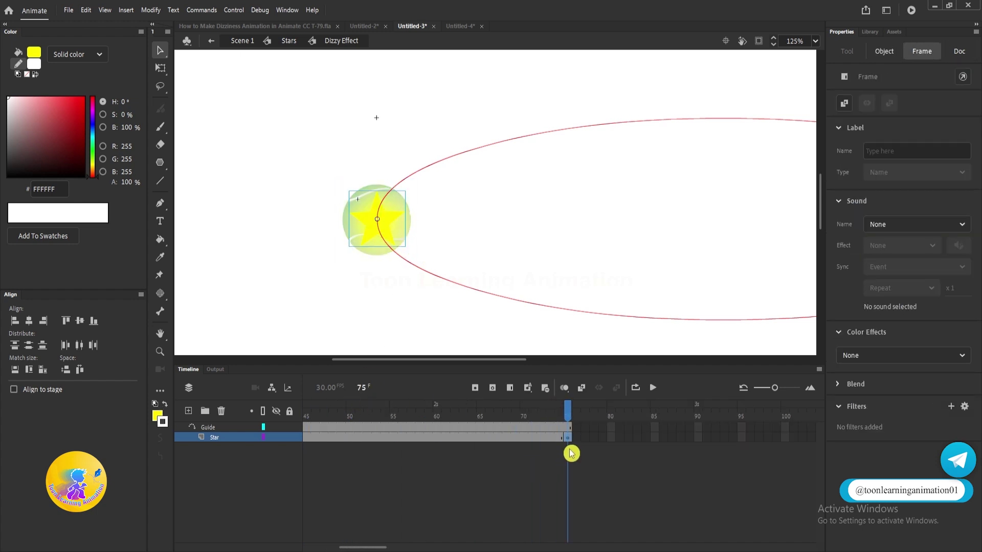
key("Delete")
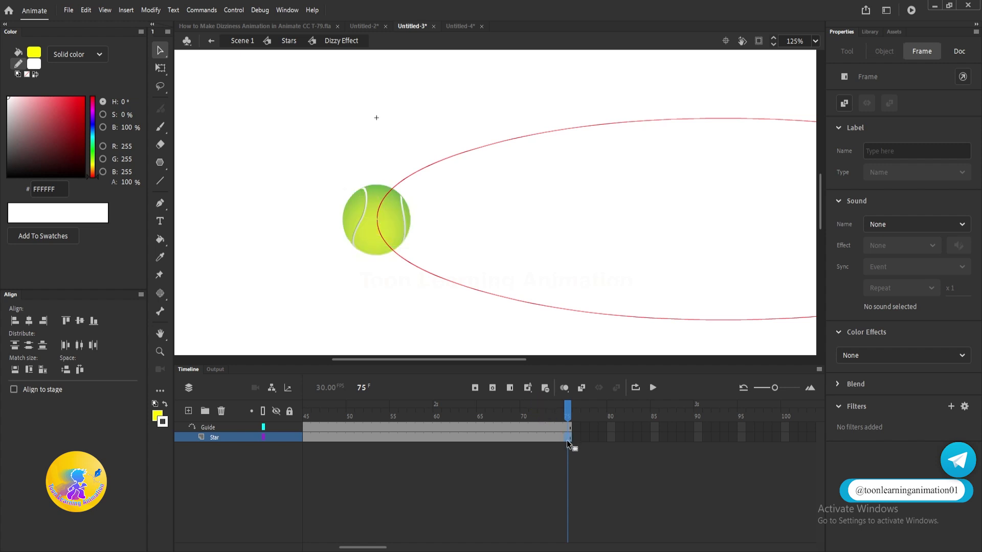
left_click(568, 438)
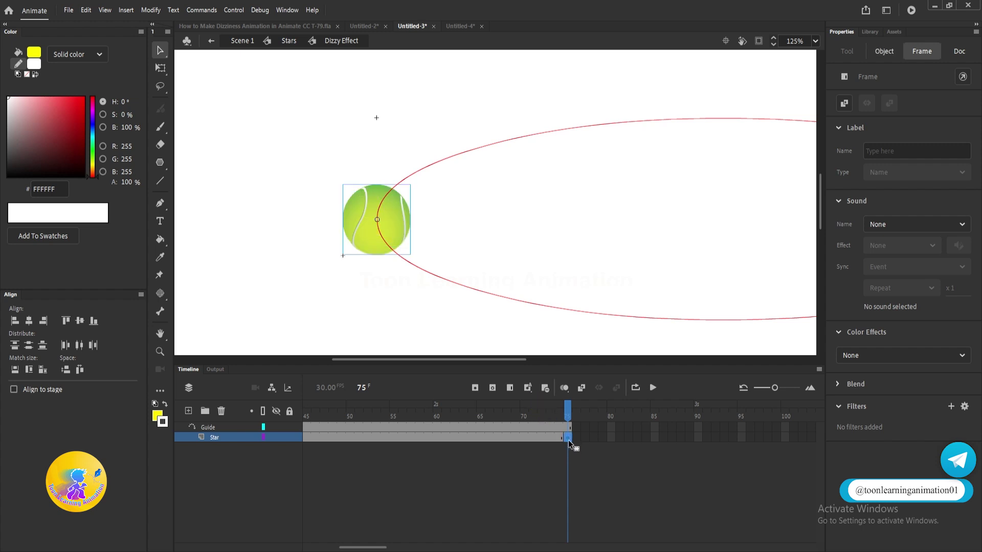
left_click_drag(405, 227, 373, 226)
- Create a classic tween between the ball's two keyframes on the Star layer and play the animation
key("ctrl+1")
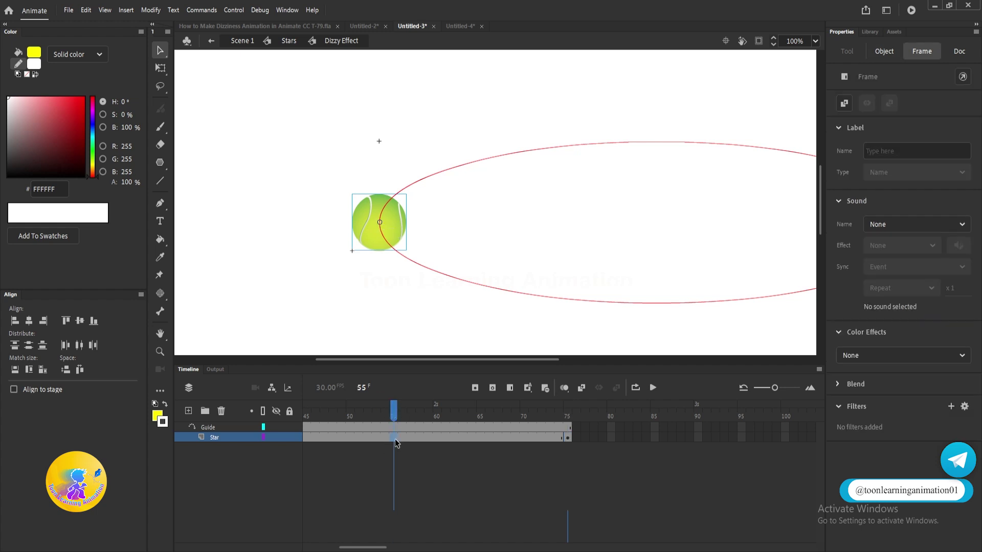
right_click(394, 437)
left_click(429, 65)
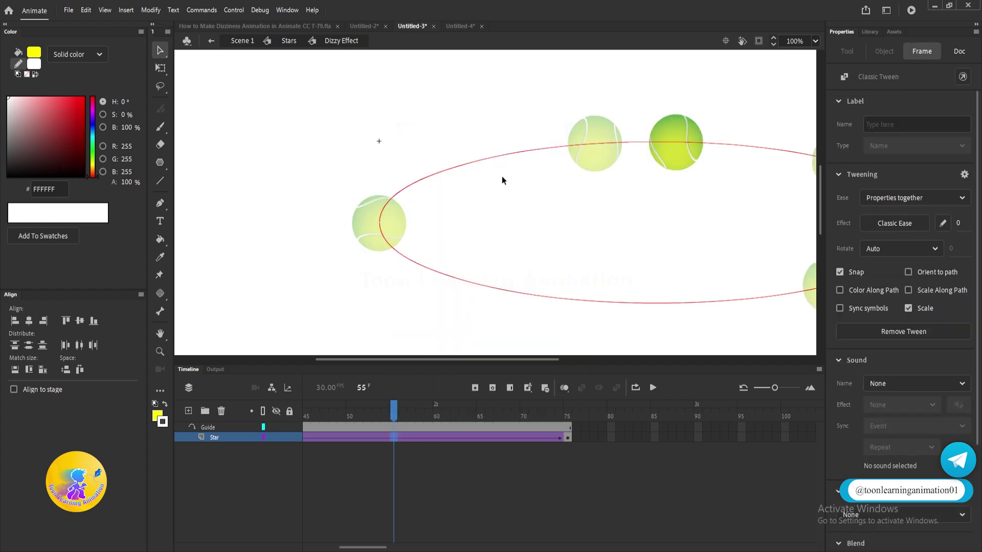
key("Return")
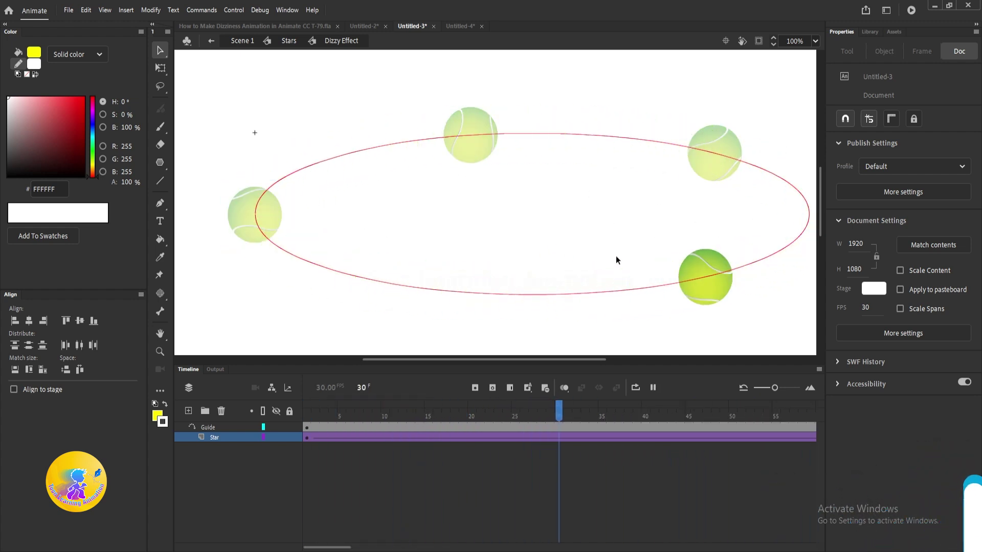
key("Return")
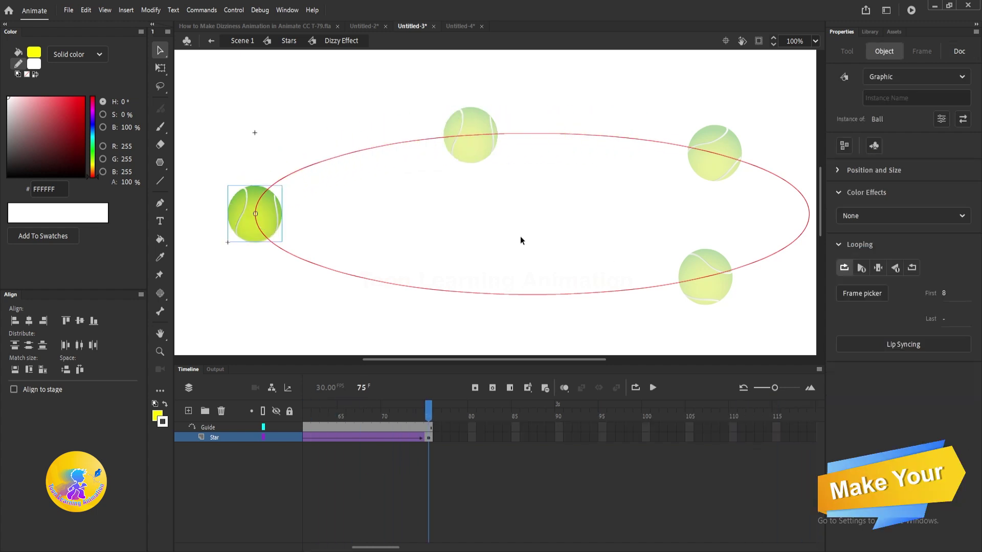
- Exit the nested symbols to Scene 1, copy the Stars instance with the balls, and switch to the Untitled-2 document
double_click(521, 235)
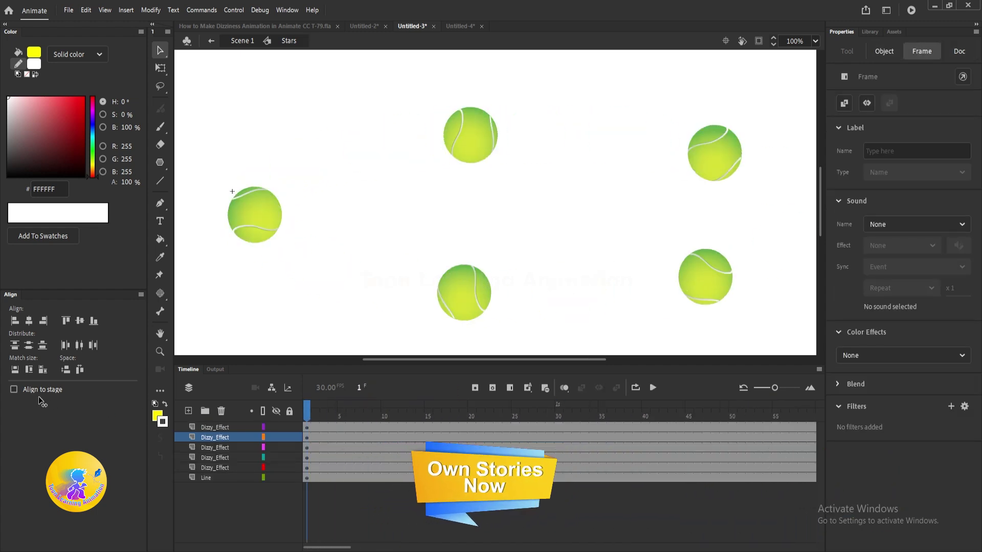
scroll(435, 230, "down", 10)
double_click(671, 213)
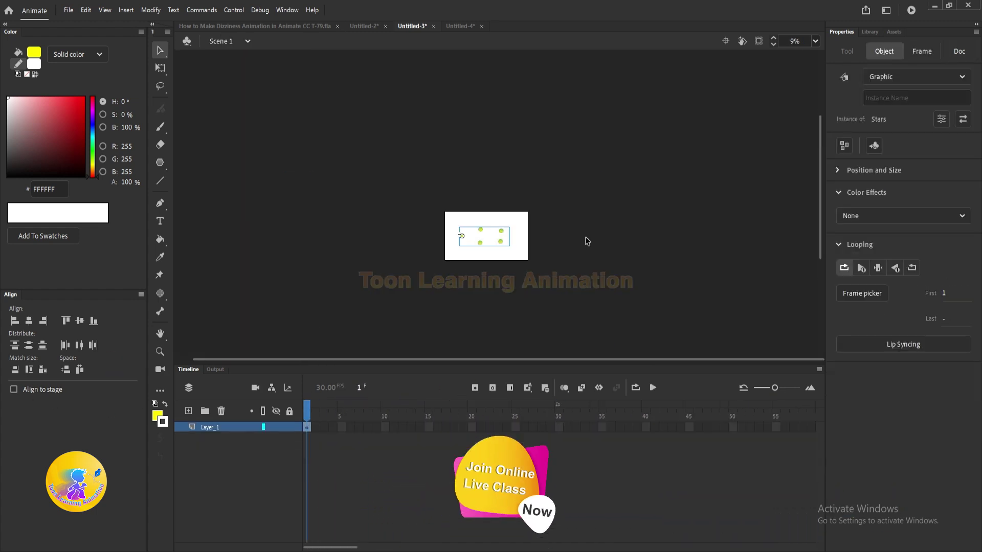
left_click(364, 26)
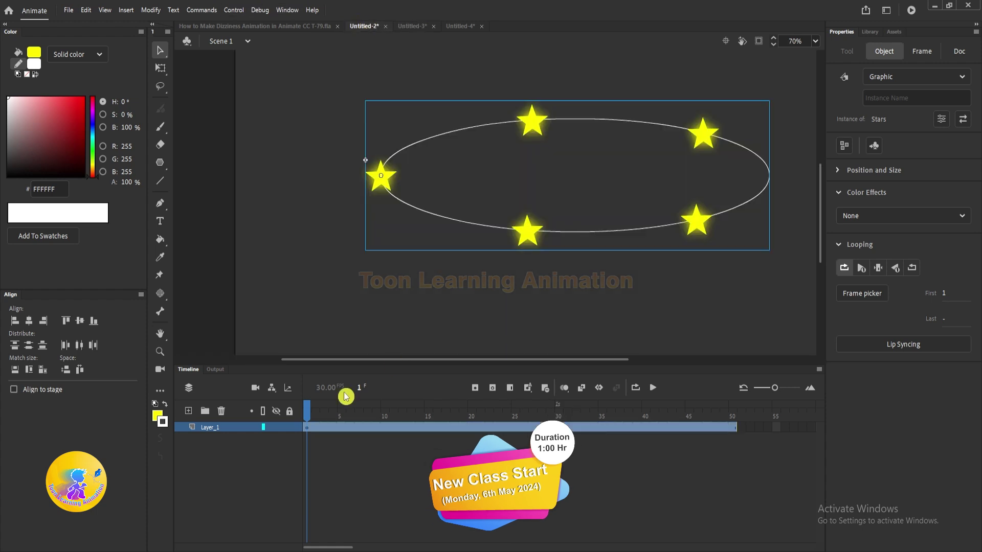
- Paste the ball version of the Stars instance over the star ring, putting duplicate library items into a folder
left_click(382, 323)
key("ctrl+v")
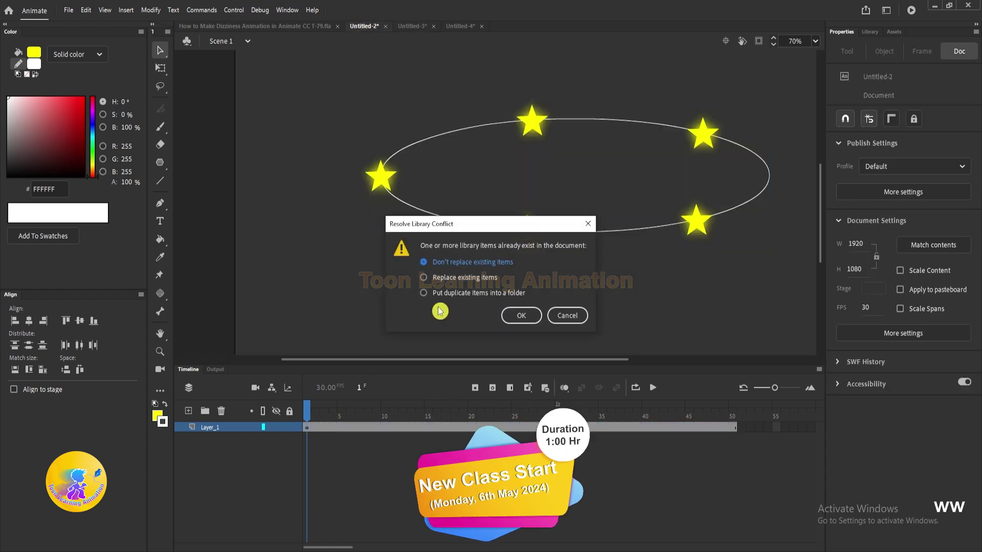
left_click(462, 294)
left_click(521, 315)
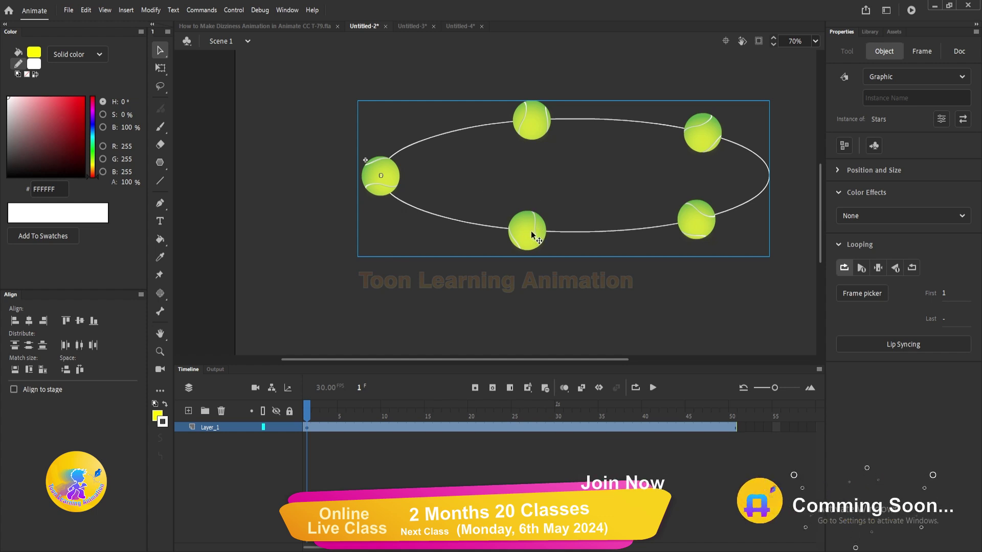
- Rotate the ball ring slightly clockwise around its centre with Free Transform
key("q")
left_click_drag(775, 106, 782, 118)
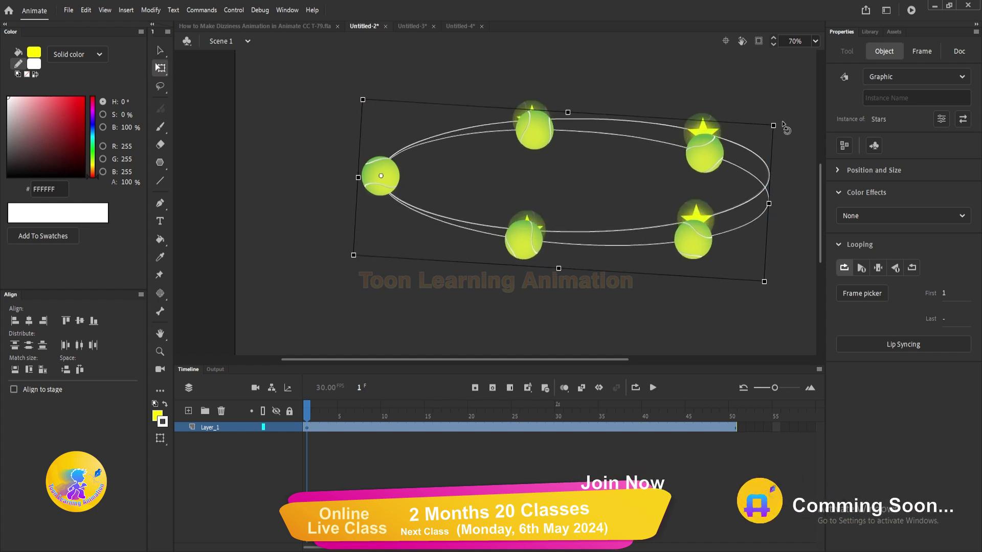
key("ctrl+z")
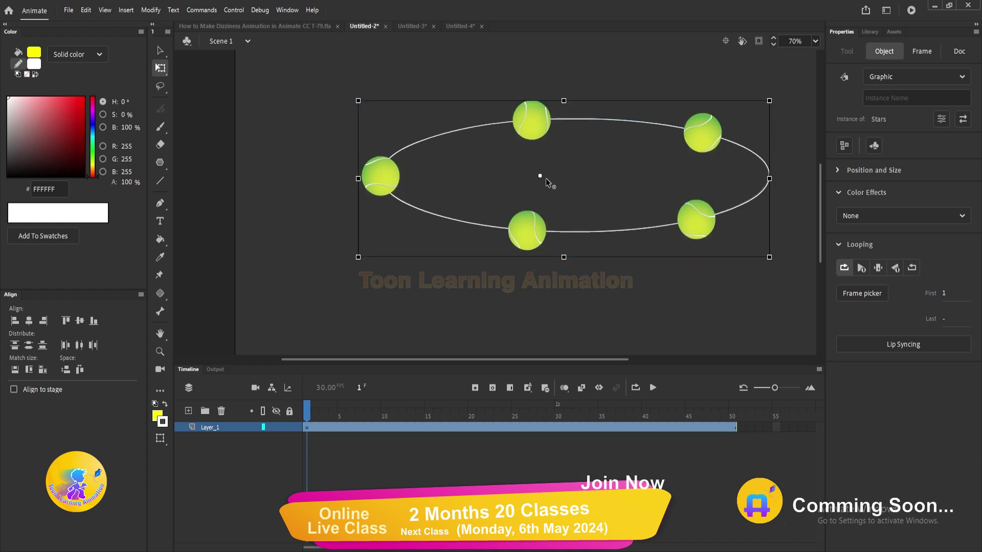
left_click_drag(772, 100, 781, 122)
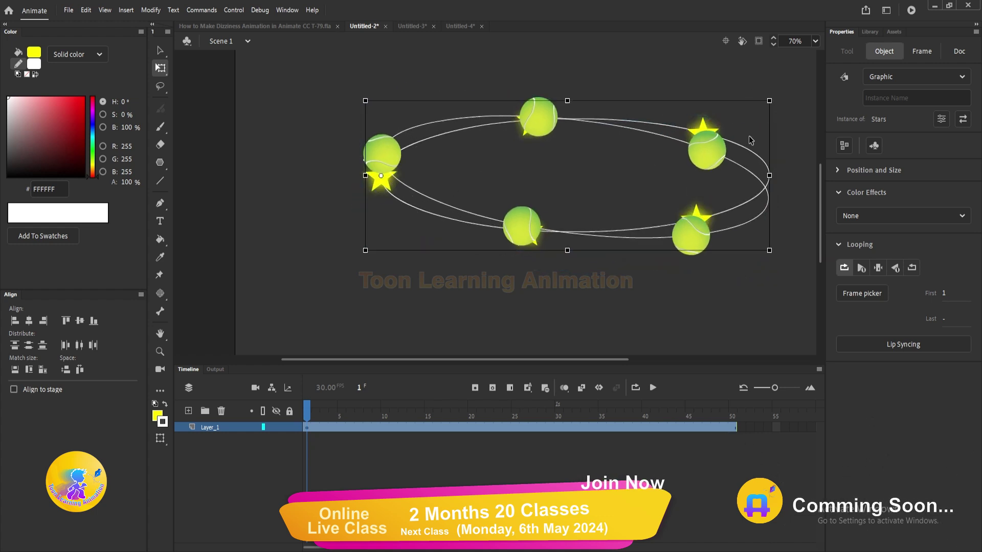
- Rotate the star ring slightly counterclockwise around its centre so it crosses the ball ring
left_click_drag(771, 102, 766, 82)
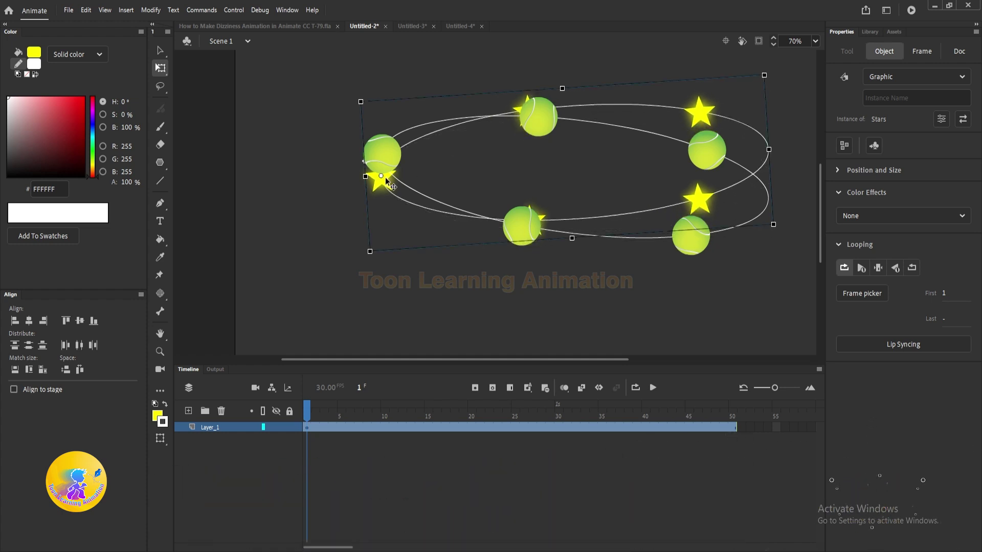
key("ctrl+z")
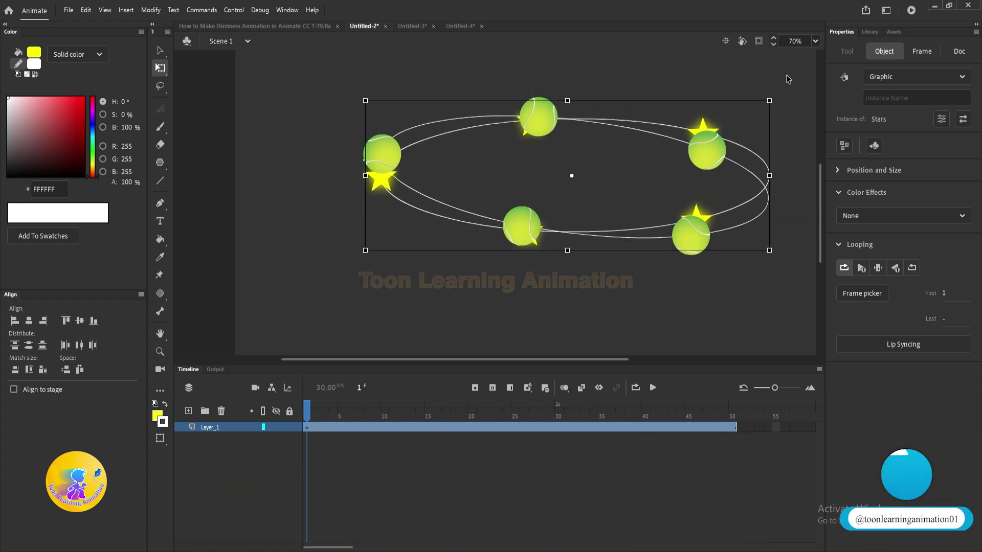
left_click_drag(771, 100, 757, 72)
- Play the animation with both tilted rings, return to the first frame and switch to the Selection tool
key("Return")
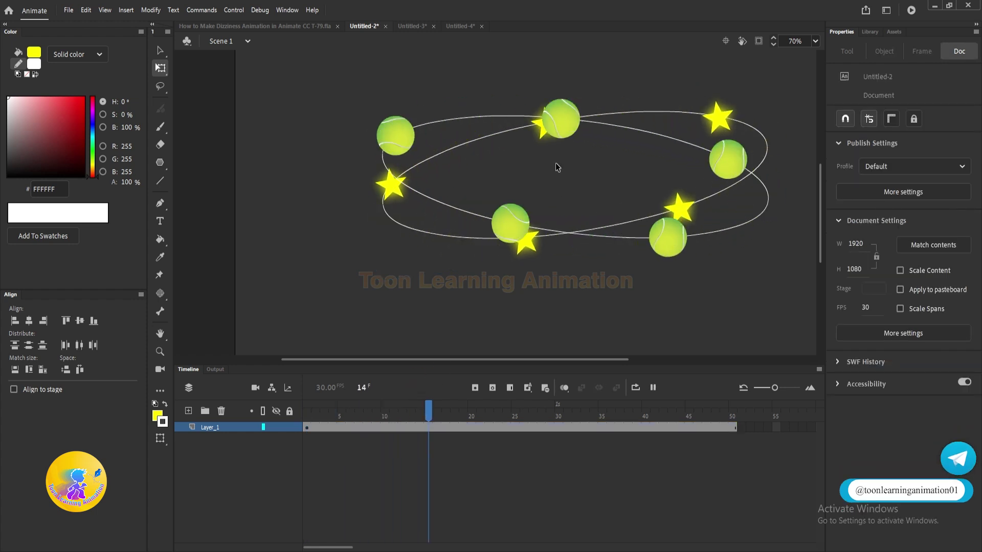
key("Return")
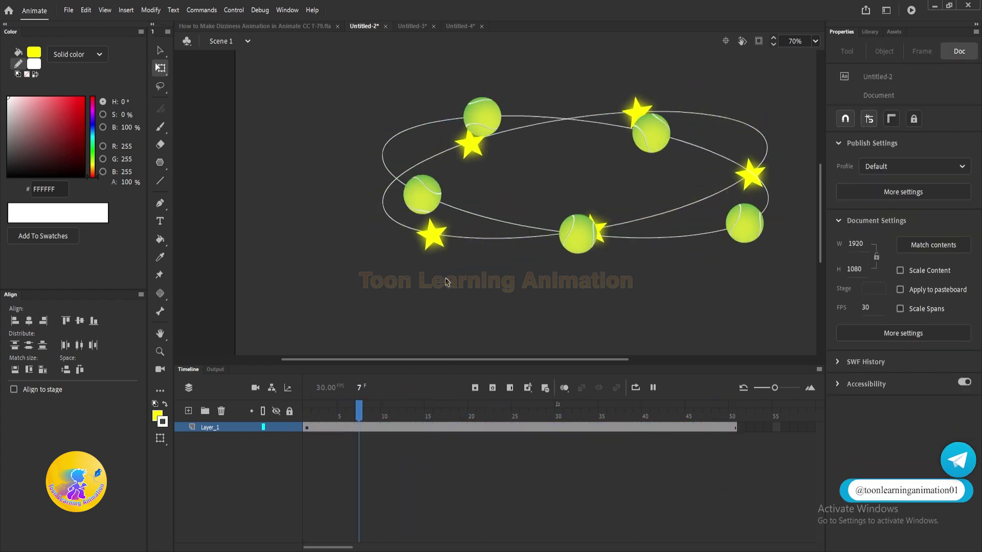
left_click_drag(331, 414, 272, 407)
left_click(370, 284)
key("v")
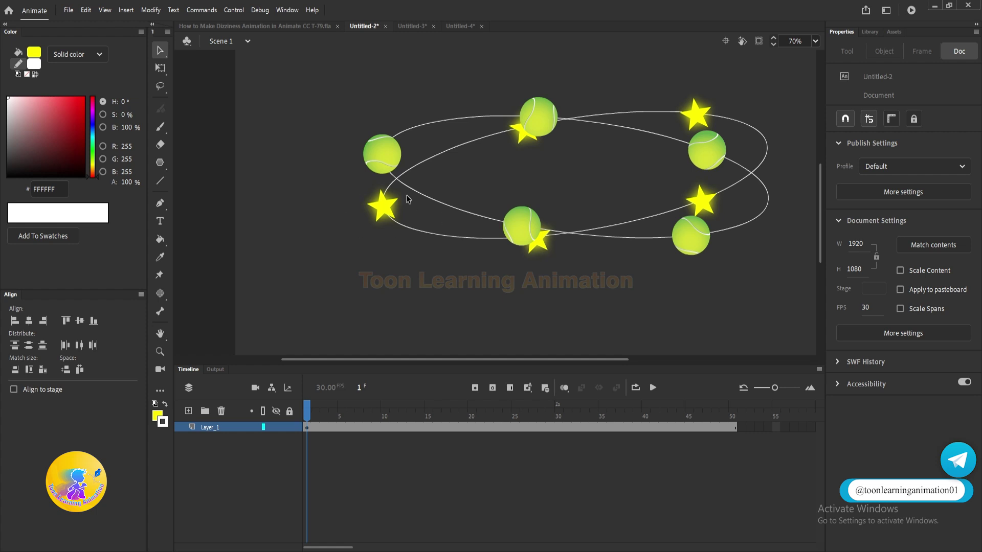
- Open the Dizzy Effect symbol nested inside the ball ring and remove the classic tween from its Star layer
double_click(387, 161)
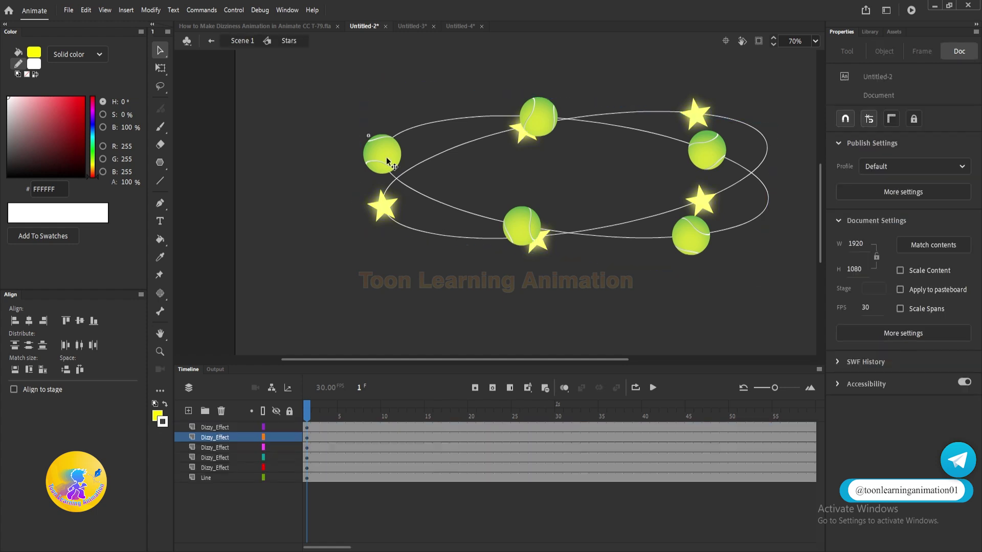
double_click(387, 161)
left_click(318, 448)
right_click(314, 438)
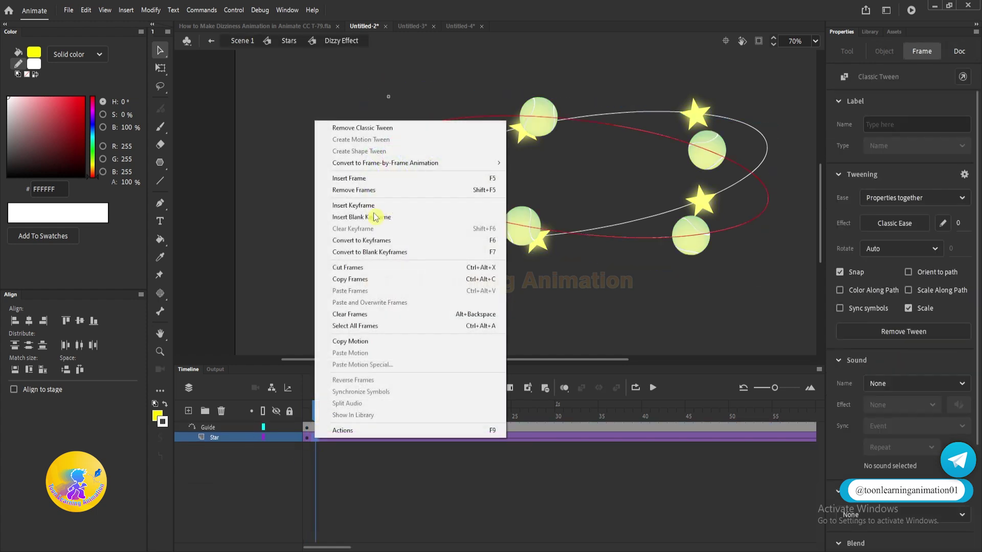
left_click(361, 127)
left_click(307, 411)
left_click(457, 153)
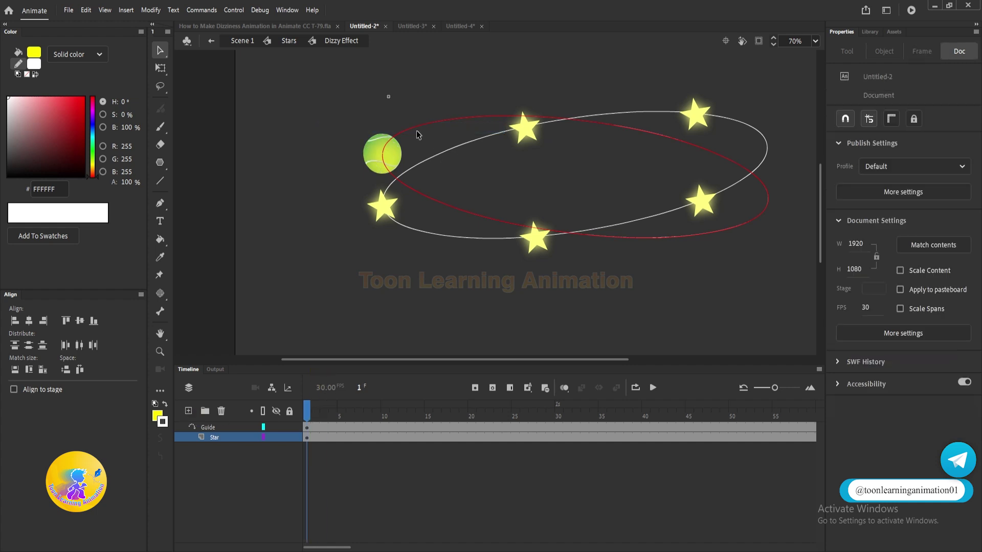
- Close the small gap in the oval guide path behind the ball by joining its two ends
scroll(376, 155, "up", 5)
scroll(398, 132, "up", 7)
scroll(383, 258, "up", 3)
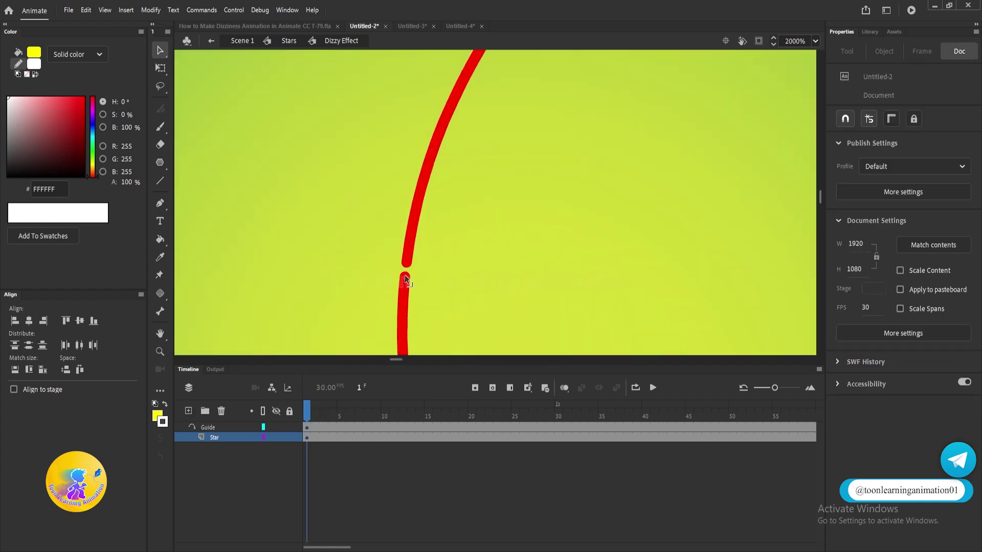
left_click_drag(404, 275, 406, 262)
- Cut a new tiny gap in the lower-left stretch of the oval guide path
scroll(407, 259, "down", 5)
scroll(406, 259, "down", 5)
scroll(447, 254, "up", 4)
scroll(447, 254, "down", 1)
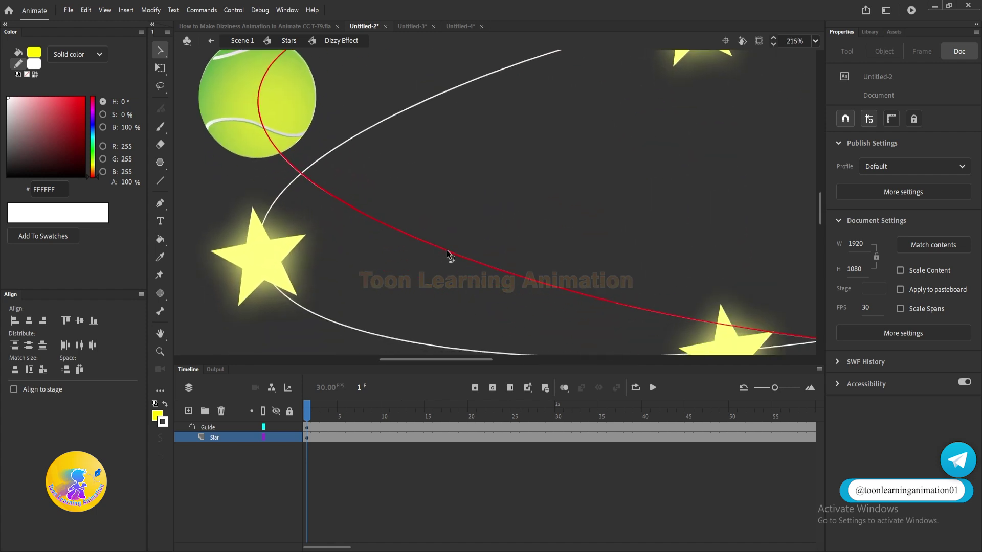
scroll(477, 262, "up", 3)
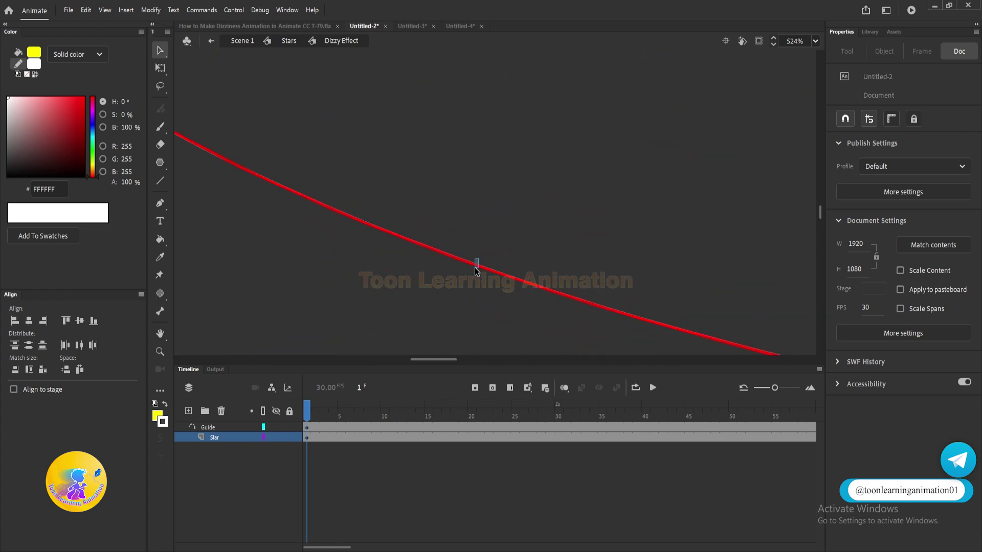
left_click(475, 273)
scroll(380, 291, "down", 5)
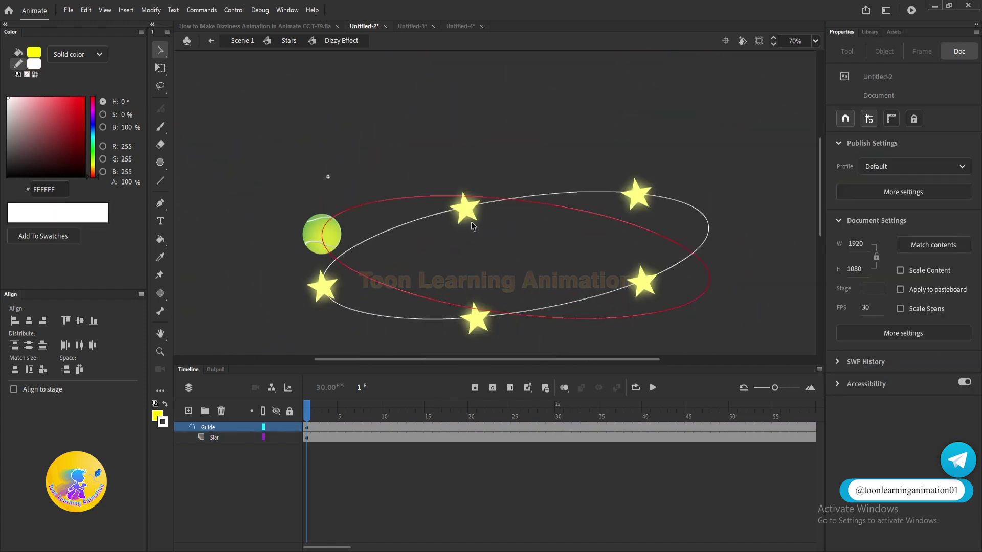
- Move the ball on the first frame to the new gap and snap its centre to the guide path
left_click(342, 235)
scroll(348, 174, "up", 2)
left_click_drag(298, 163, 403, 239)
scroll(402, 240, "up", 4)
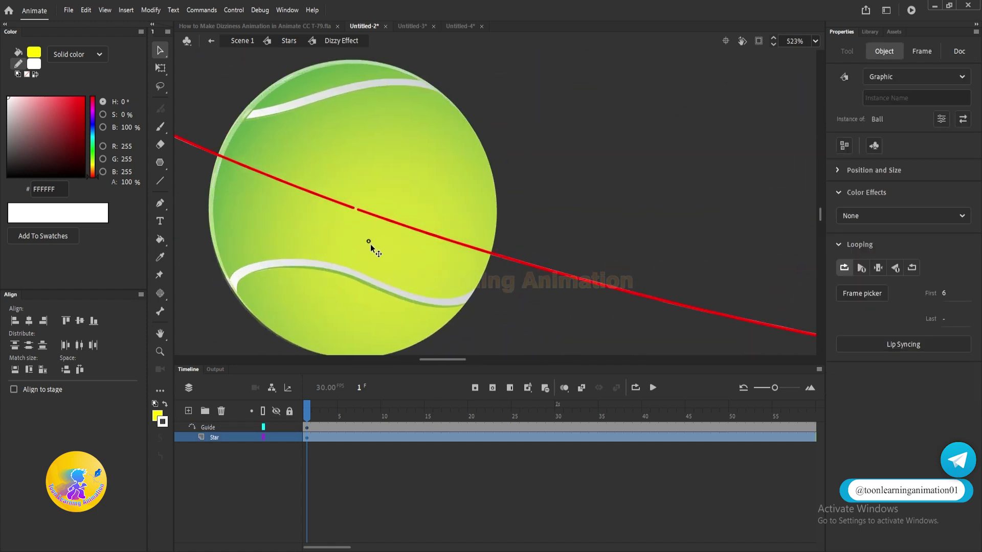
scroll(373, 246, "down", 3)
left_click_drag(402, 231, 402, 234)
scroll(397, 229, "down", 2)
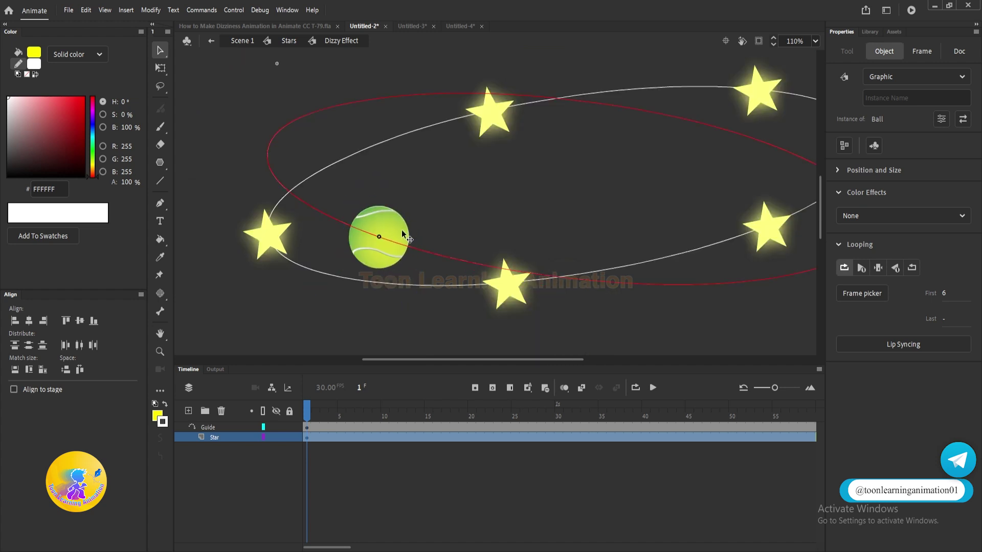
- Replace the Star layer's keyframe at frame 75 with a fresh copy and move its ball to the other end of the guide gap
left_click(328, 486)
key("End")
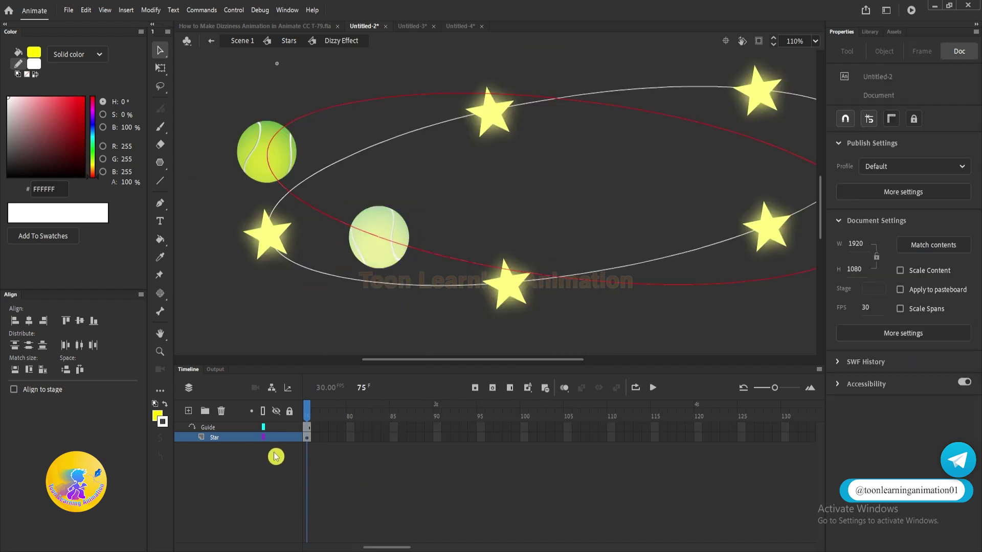
left_click_drag(307, 440, 614, 430)
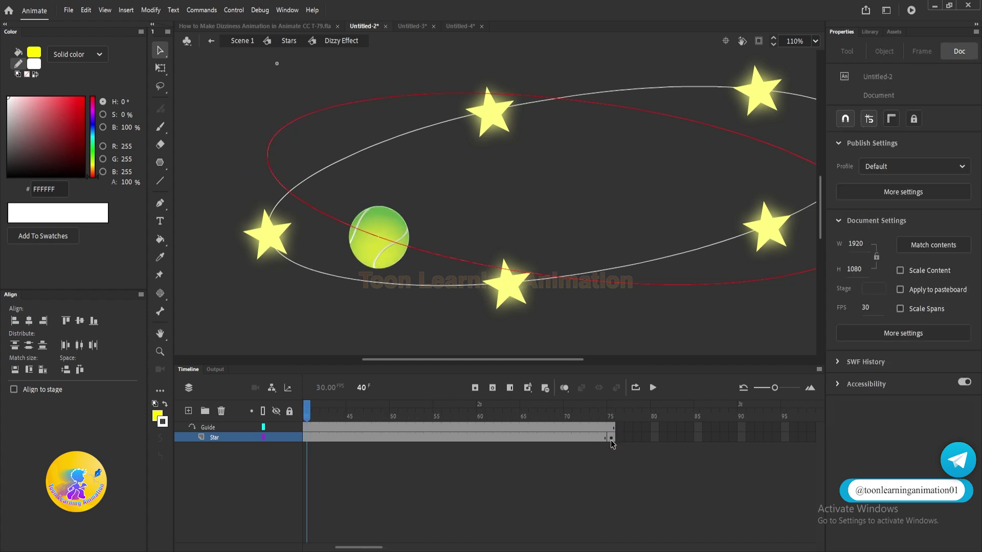
left_click(612, 440)
key("shift+F6")
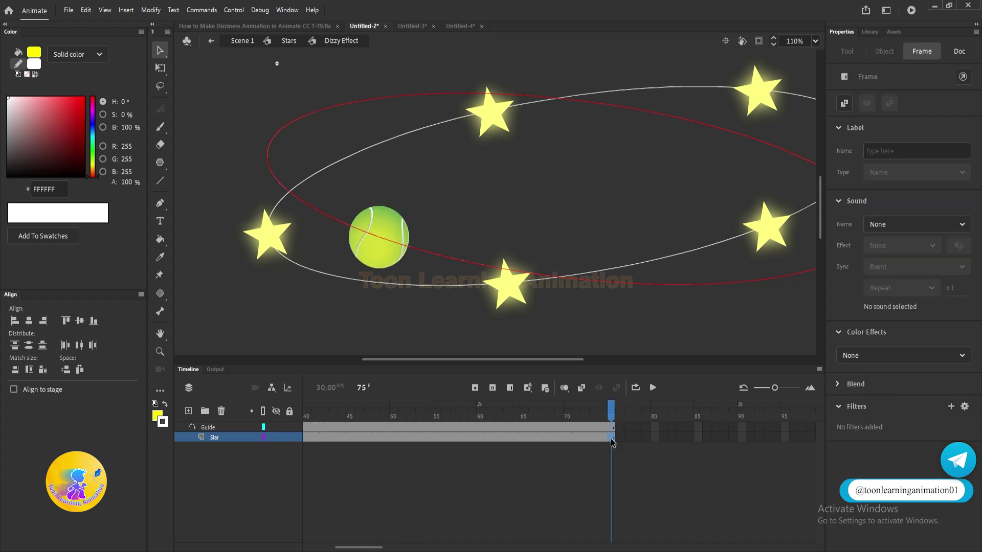
left_click(612, 443)
mouse_move(399, 223)
left_mouse_down()
mouse_move(366, 210)
mouse_move(388, 229)
left_mouse_up()
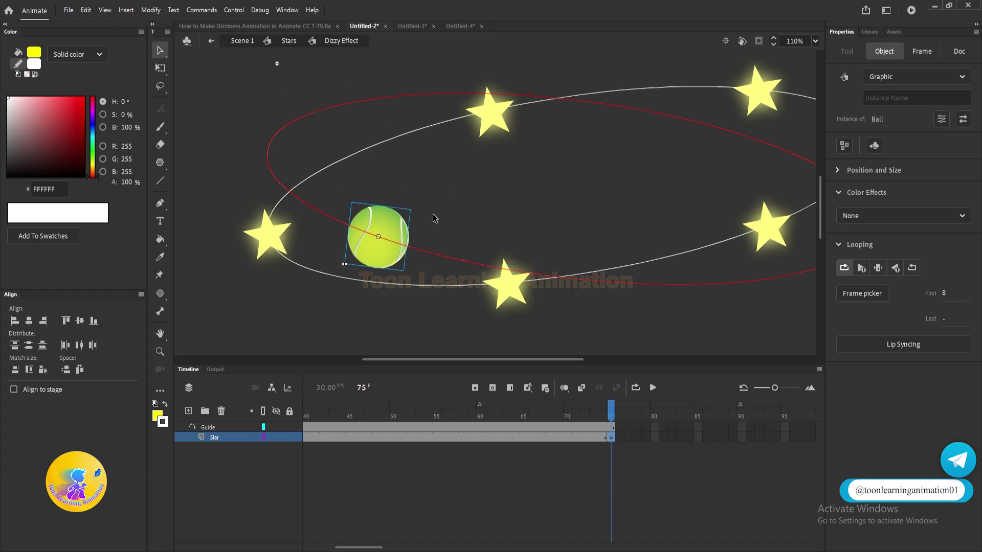
- Create a classic tween on the Star layer up to frame 75 and play it back from the first frame
right_click(449, 441)
left_click(508, 127)
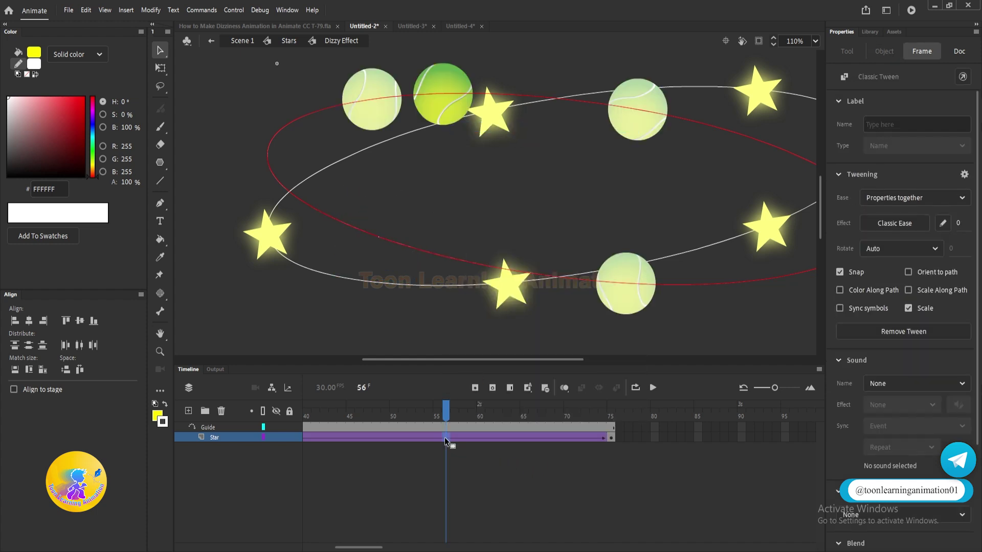
key("shift+comma")
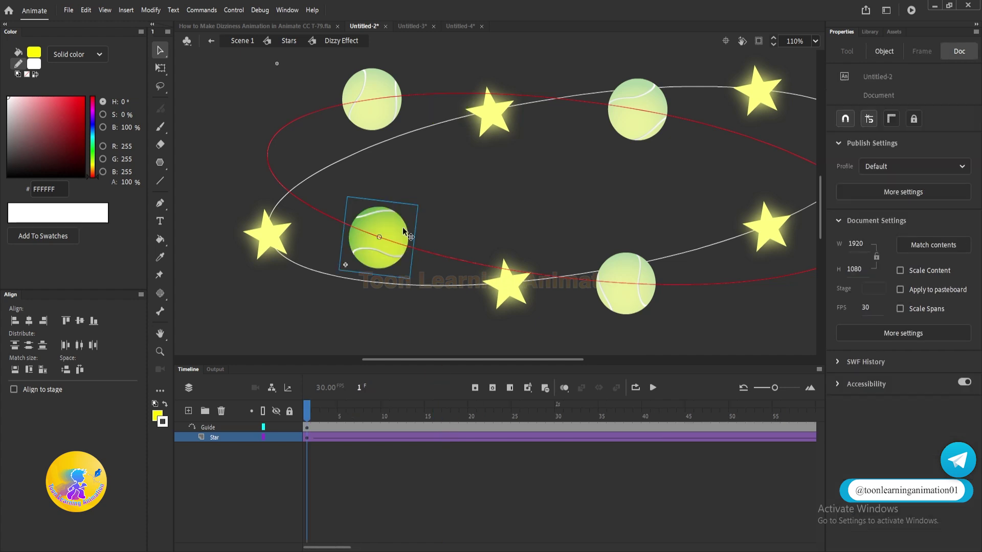
key("Return")
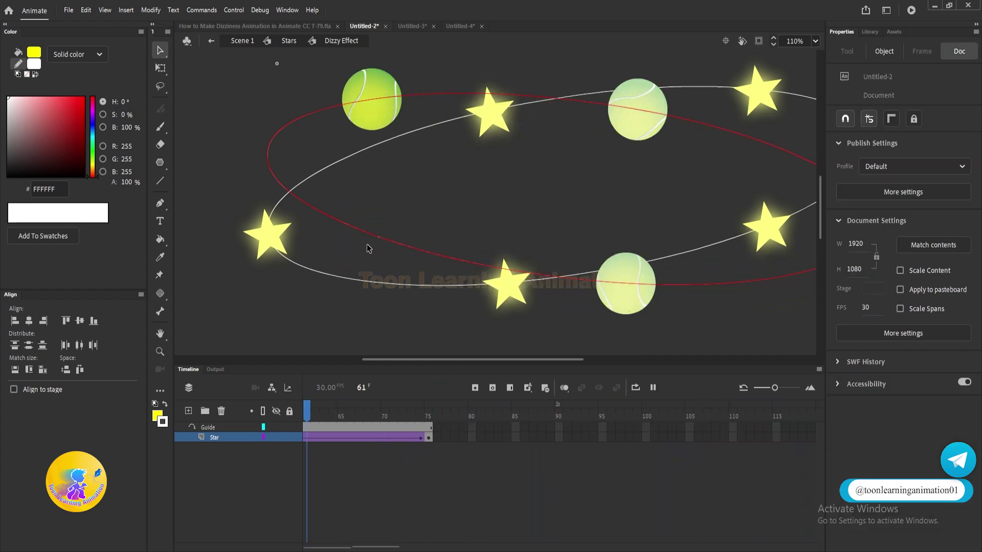
- Return through the Stars symbol to Scene 1, playing back the circling balls and stars at each level
double_click(520, 166)
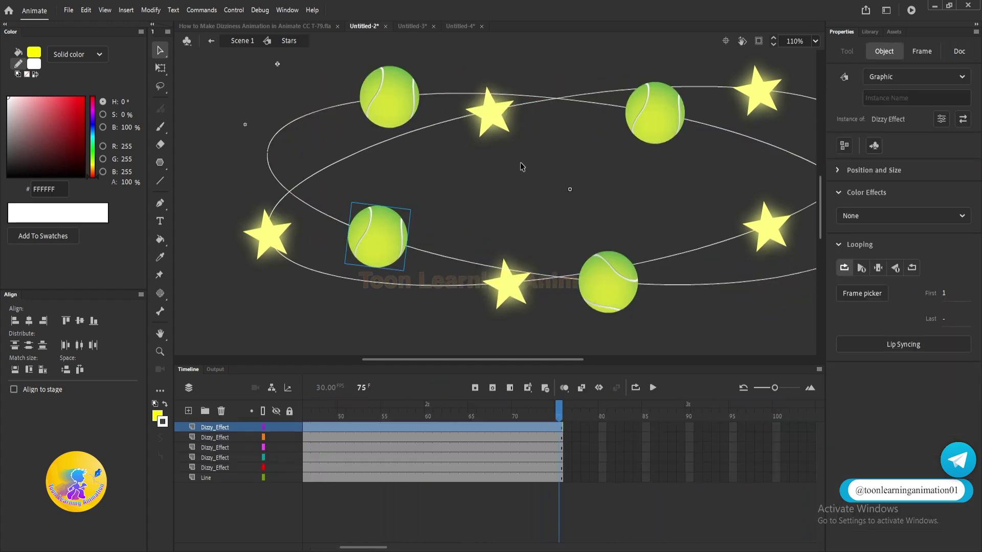
key("Return")
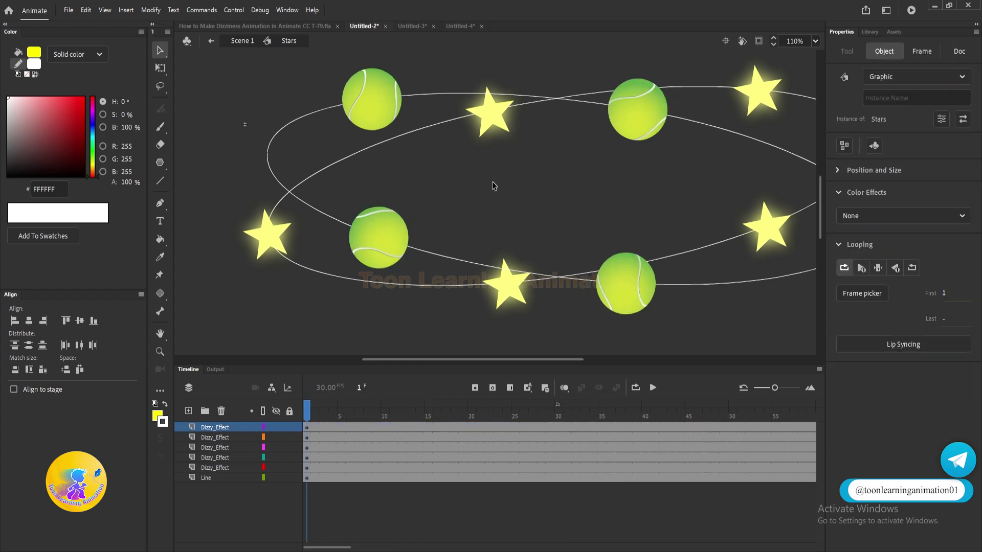
double_click(494, 186)
scroll(386, 175, "down", 4)
left_click(563, 261)
left_click_drag(621, 206, 630, 213)
scroll(364, 232, "up", 1)
key("Return")
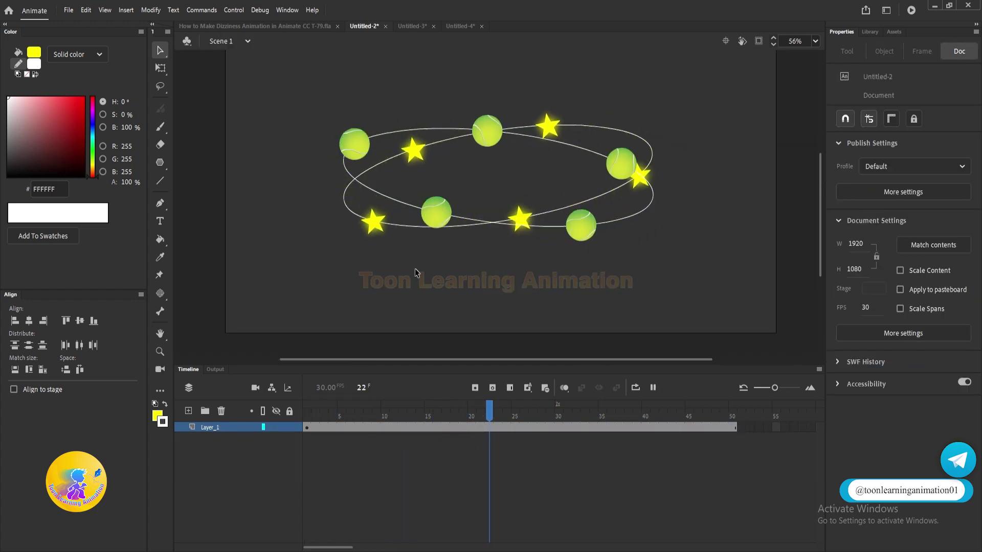
key("Return")
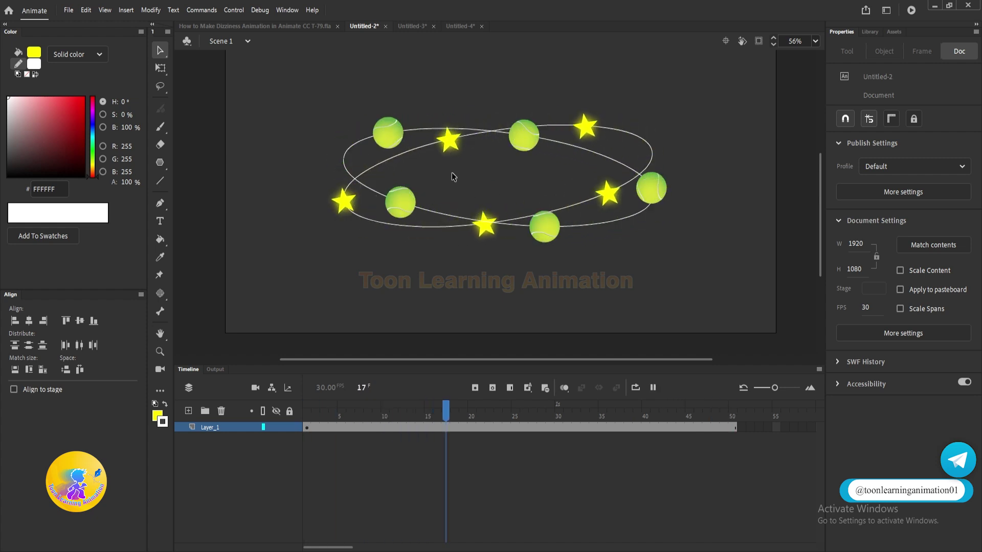
key("Return")
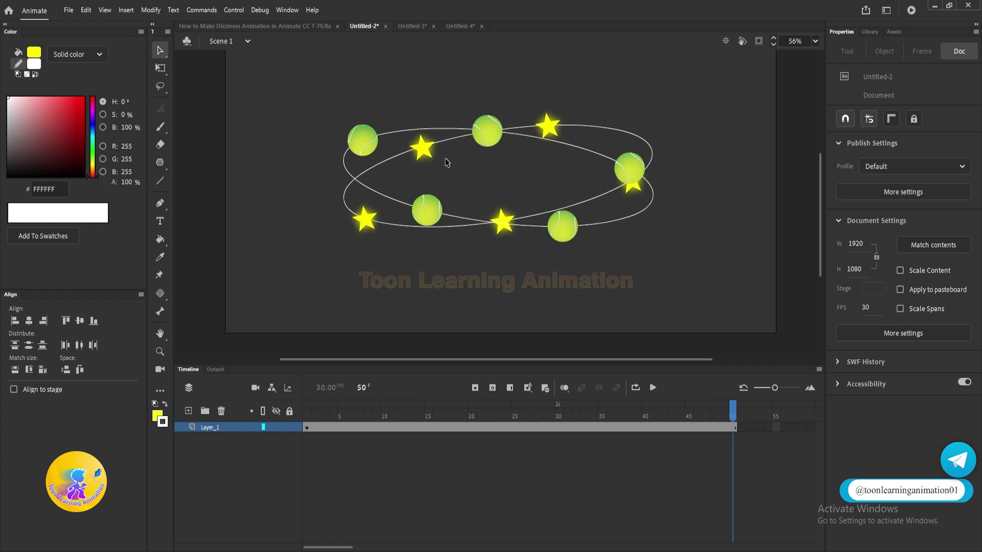
key("shift+comma")
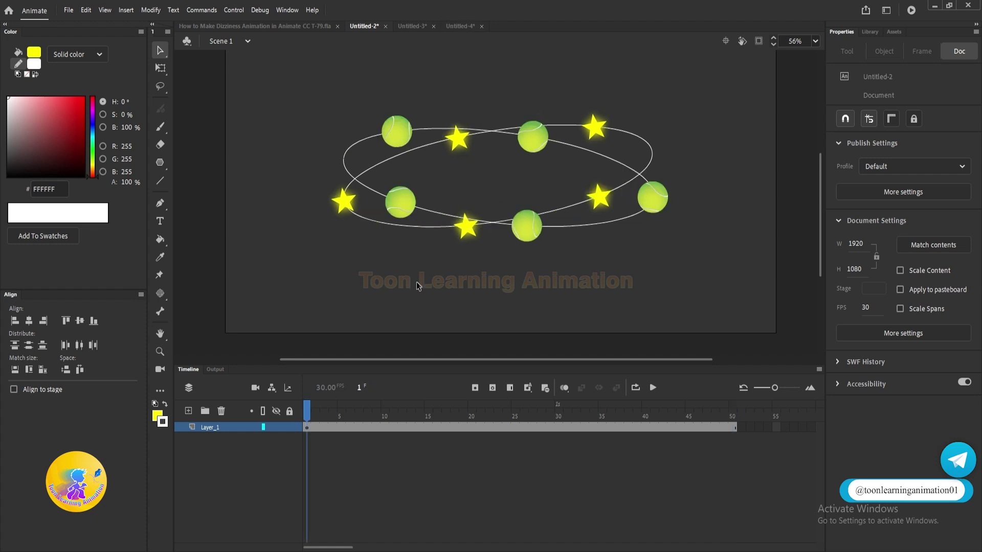
- Convert both crossing rings into one graphic symbol named "Ball and Stars" and open it for editing
left_click(421, 217)
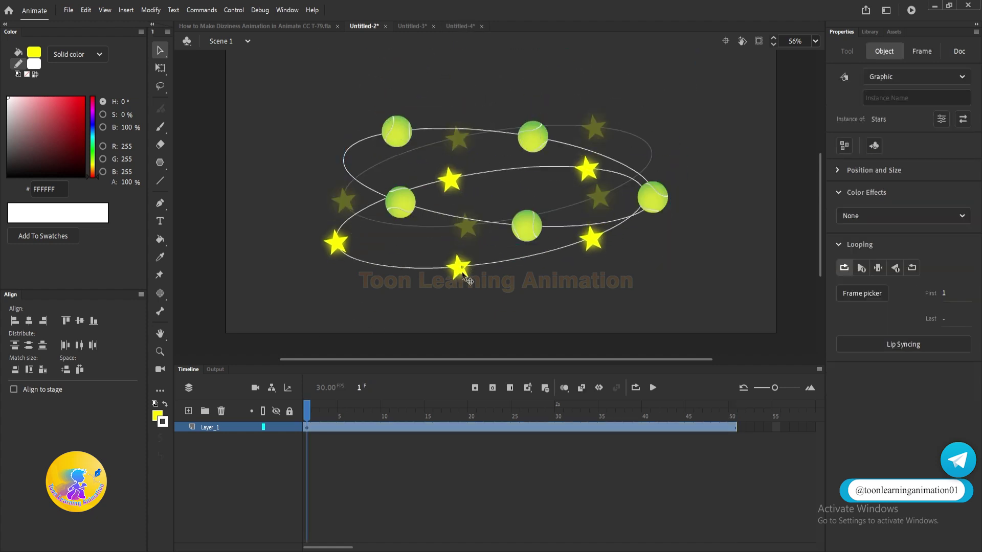
key("ctrl+a")
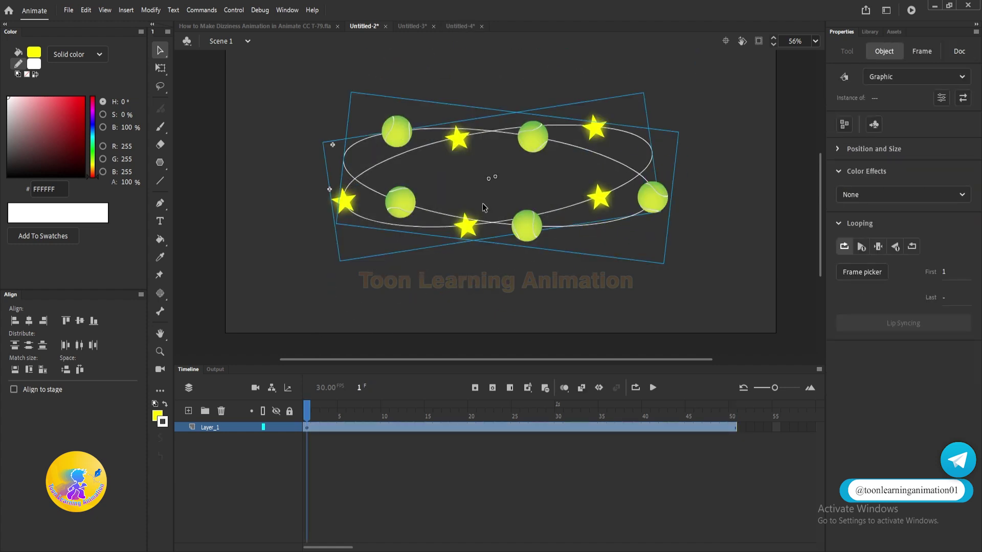
key("F8")
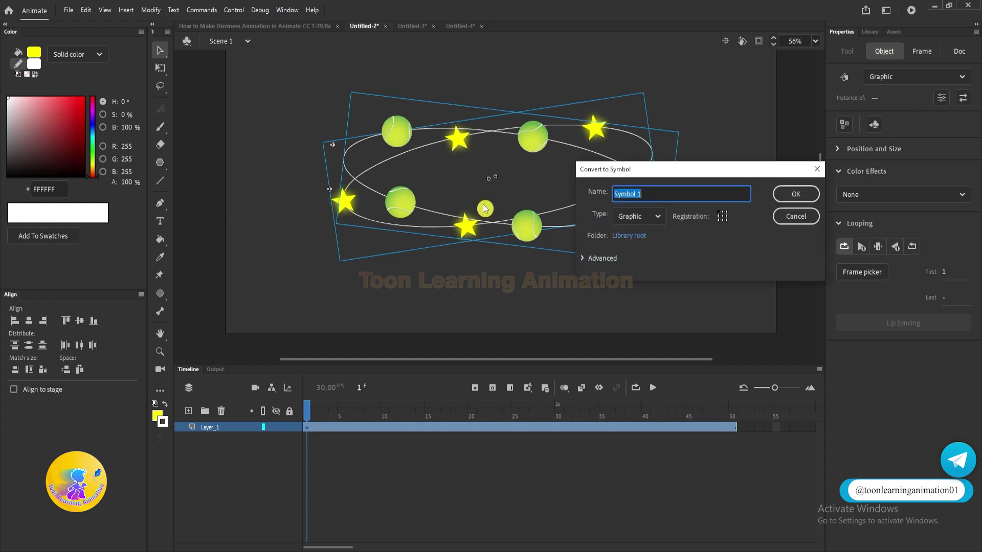
type("Ball and Stars")
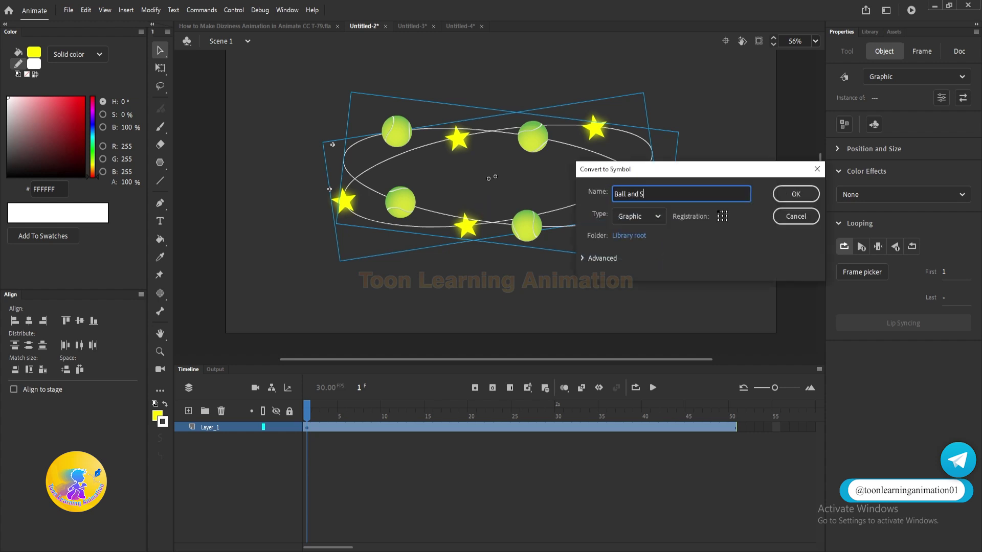
left_click(793, 194)
double_click(532, 227)
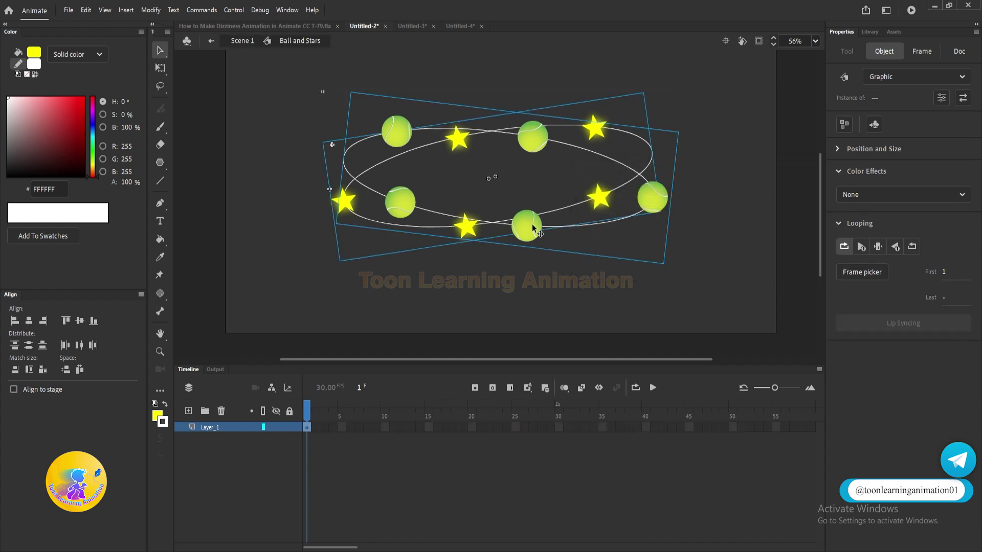
- Distribute the ball ring and the star ring to separate layers inside the Ball and Stars symbol
left_click(526, 226)
left_click(518, 232)
left_click_drag(531, 230, 522, 186)
key("ctrl+z")
left_click_drag(426, 85, 581, 289)
right_click(530, 228)
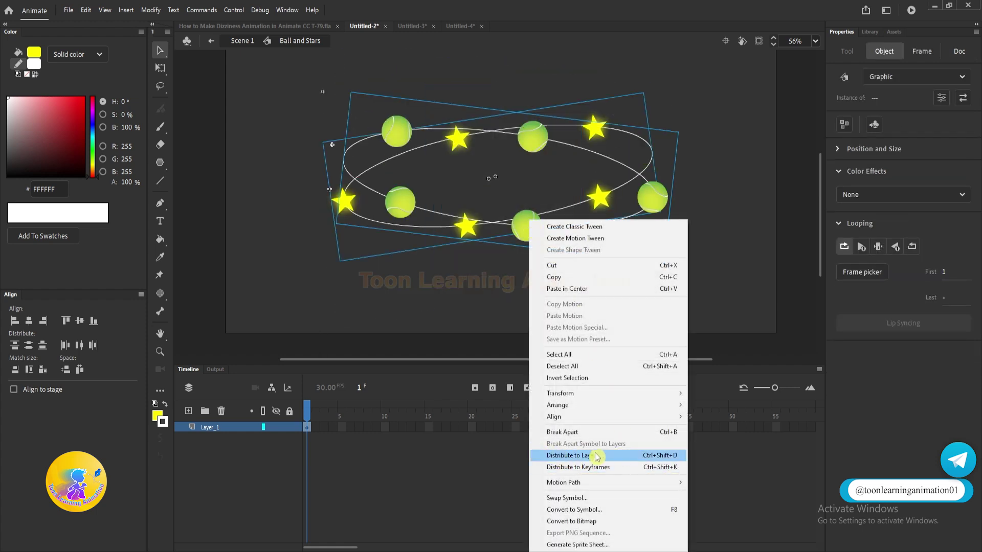
left_click(571, 456)
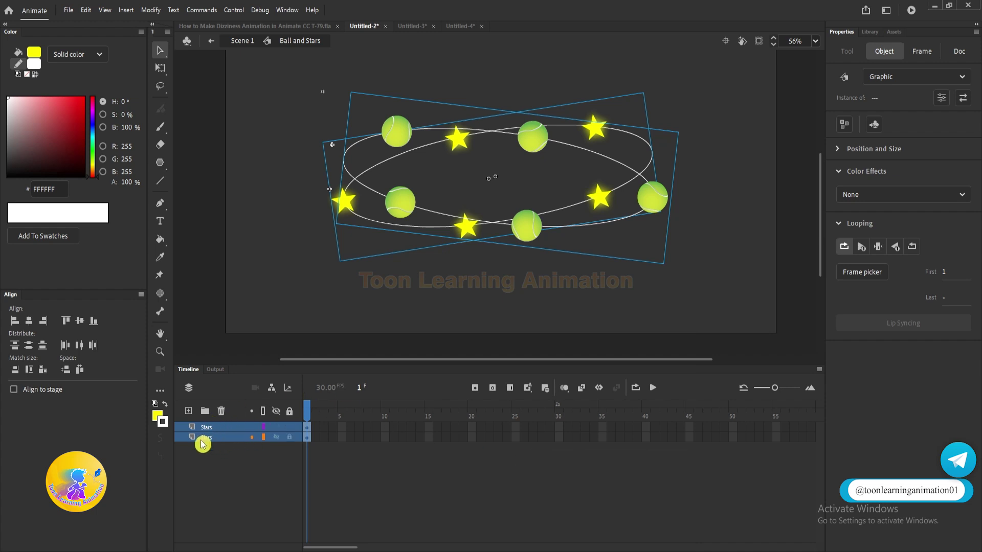
- Rename the ball ring's symbol as "Ball Animation"
left_click(399, 323)
left_click(533, 229)
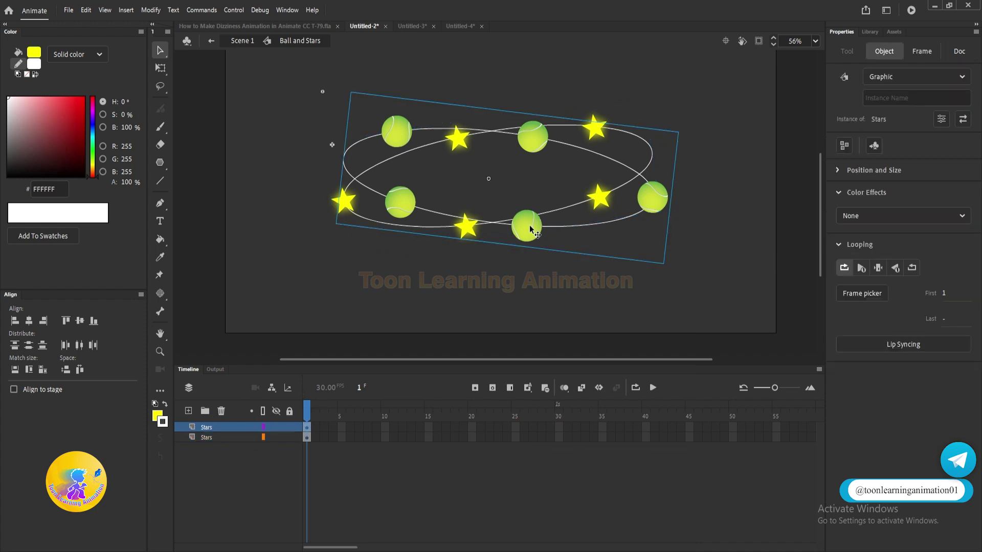
left_click(942, 118)
type("Ball")
key("Return")
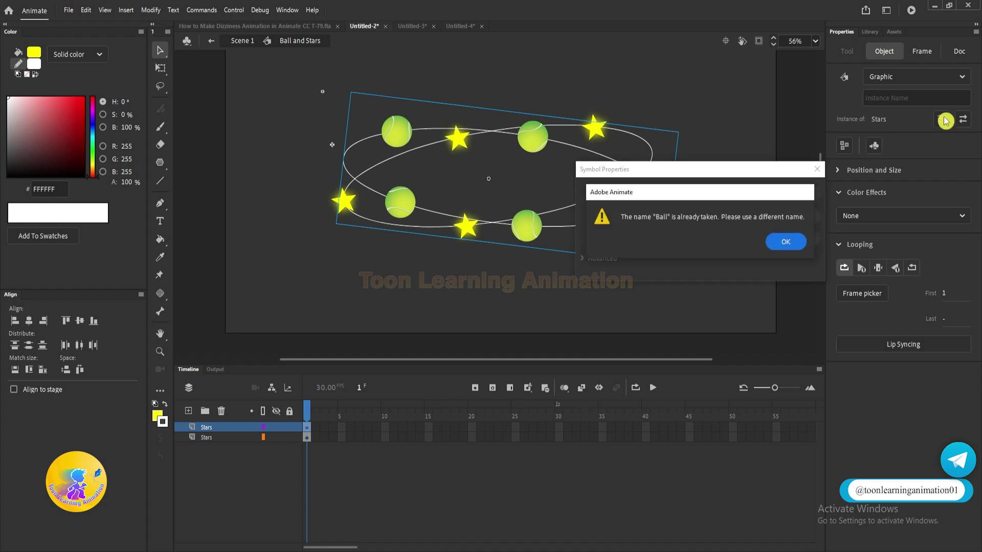
left_click(784, 245)
left_click(648, 193)
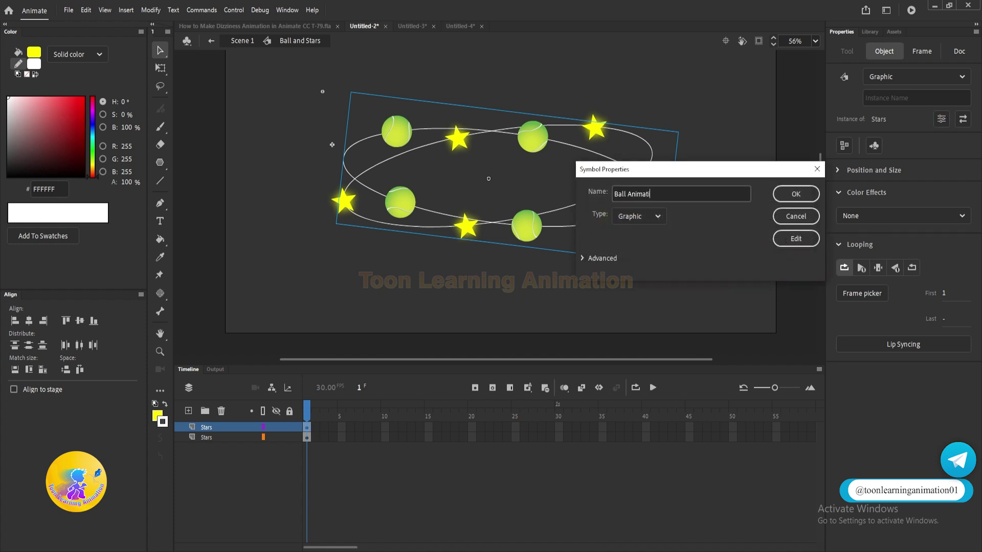
left_click(796, 194)
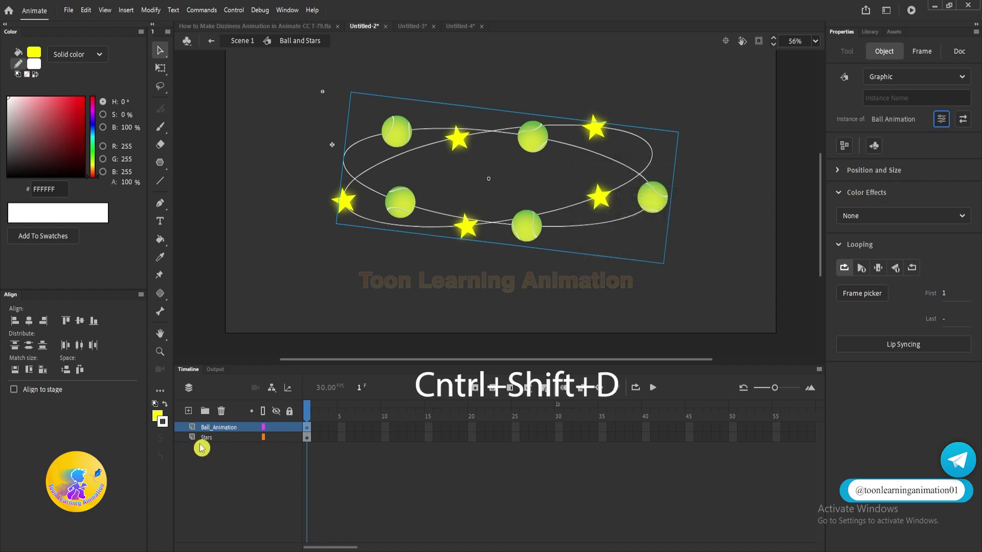
- Examine the Ball Animation symbol's timeline for its last frame and return to the Ball and Stars symbol
left_click(561, 305)
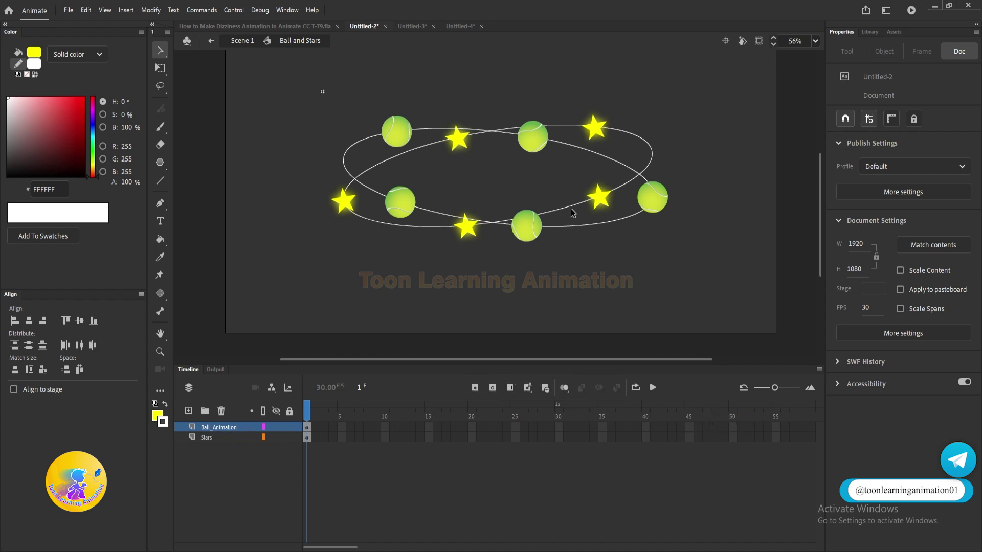
double_click(529, 231)
left_click_drag(328, 549, 380, 547)
left_click_drag(392, 415, 389, 418)
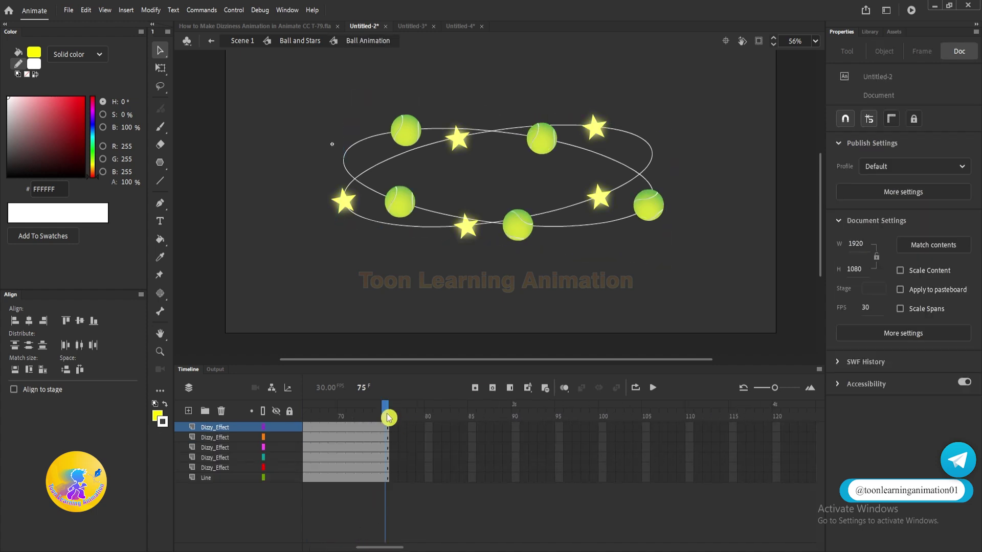
double_click(629, 293)
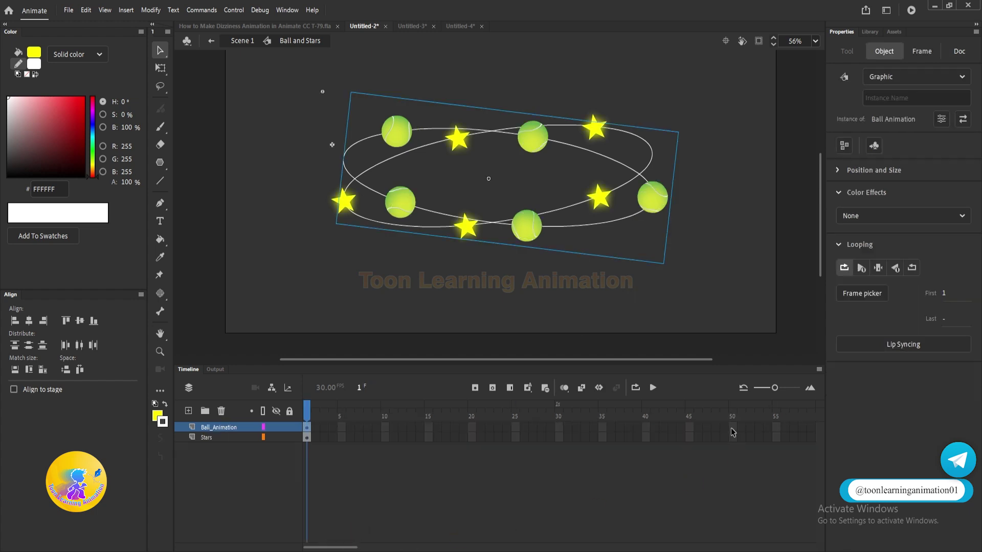
- Extend the Ball_Animation and Stars layers to frame 75 and play back the result
left_click(598, 532)
left_click_drag(735, 427, 735, 438)
key("F5")
left_click_drag(347, 548, 382, 548)
left_click_drag(561, 427, 560, 439)
key("F5")
left_click(572, 478)
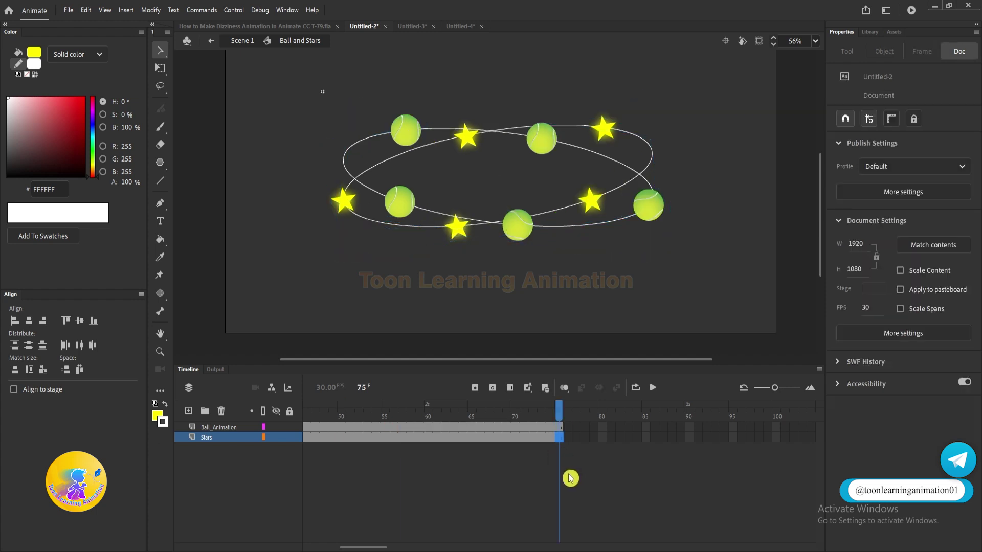
key("Return")
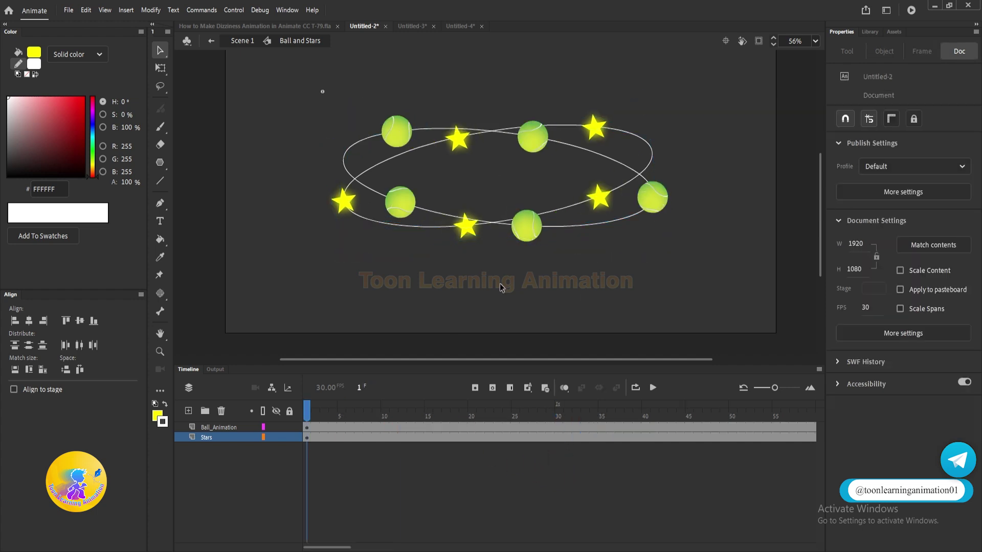
- Insert keyframes at frames 10 and 20 on both the Ball_Animation and Stars layers
left_click(385, 428)
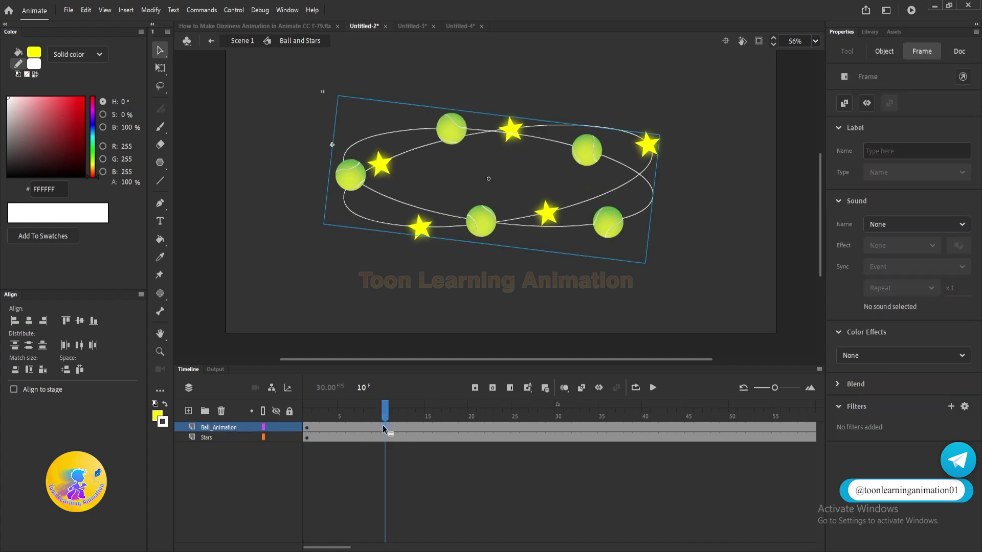
left_click(470, 430)
key("F6")
left_click(386, 439)
left_click(471, 438)
key("F6")
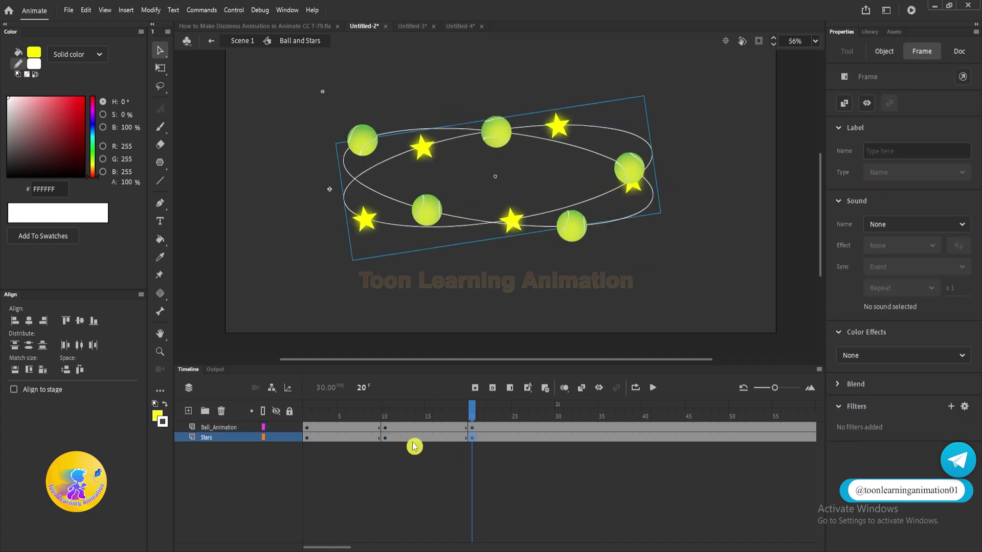
- On frame 10, rotate the ball ring and the star ring a few degrees counter-clockwise
left_click(387, 429)
key("q")
left_click(601, 173)
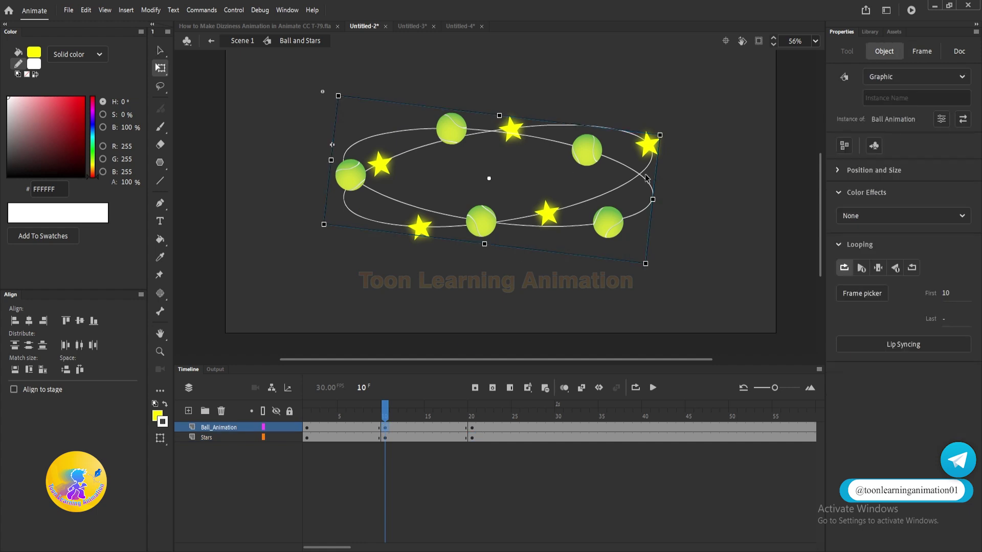
left_click_drag(667, 135, 651, 72)
left_click(421, 231)
left_click(378, 411)
left_click_drag(378, 411, 389, 412)
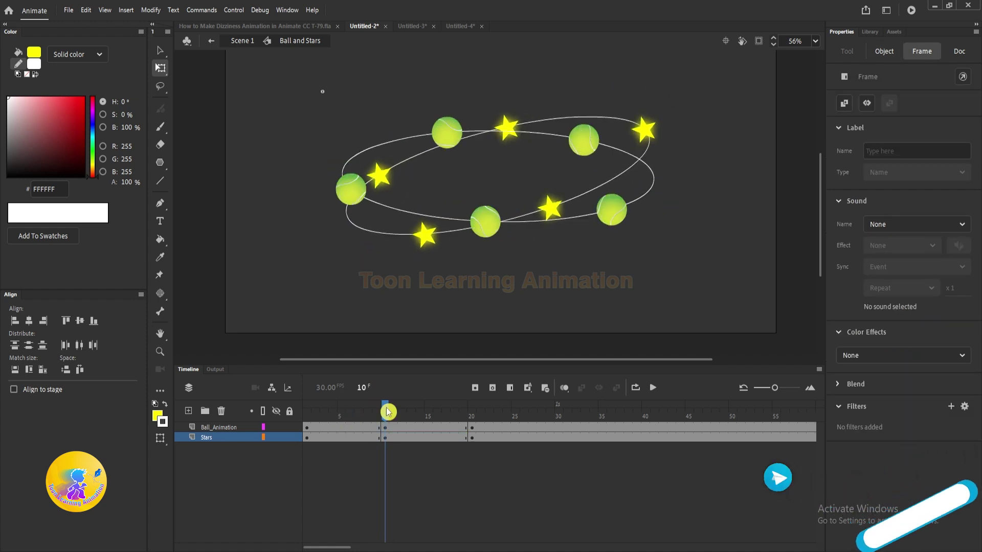
- Rotate the star ring on frame 10 a few degrees clockwise to a flatter tilt
left_click(609, 210)
left_click(439, 244)
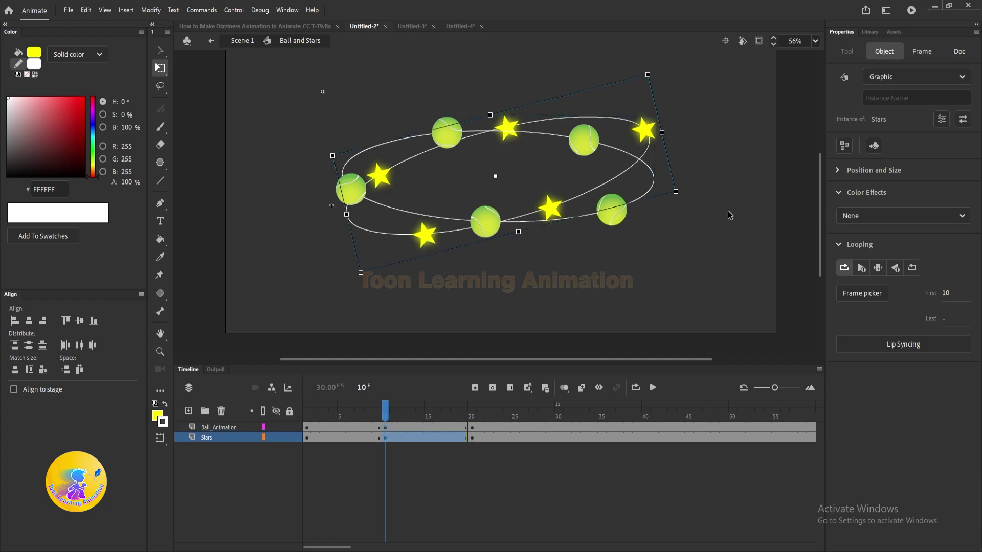
left_click_drag(688, 195, 673, 213)
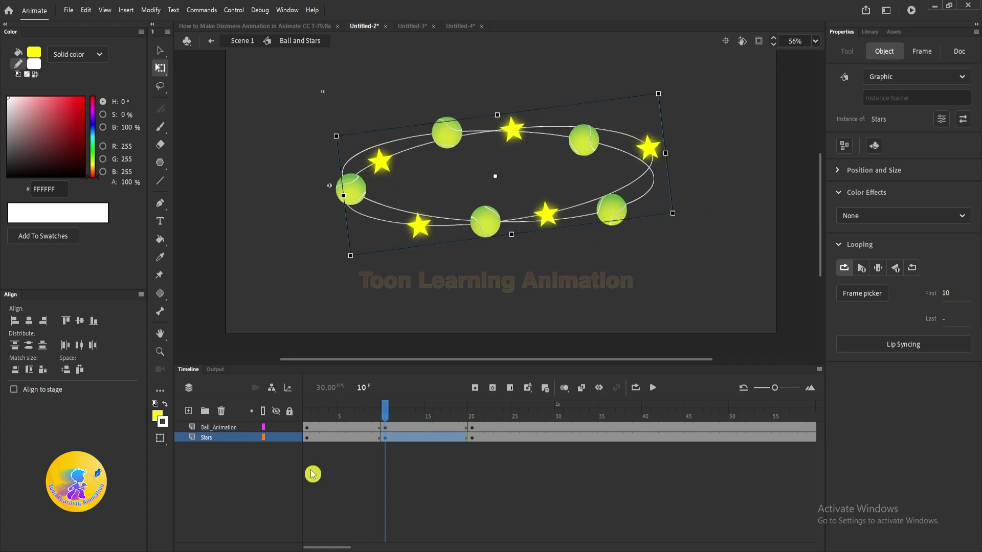
- Create classic tweens between the keyframes at frames 1, 10 and 20 on both layers and play back the wobble
left_click(392, 416)
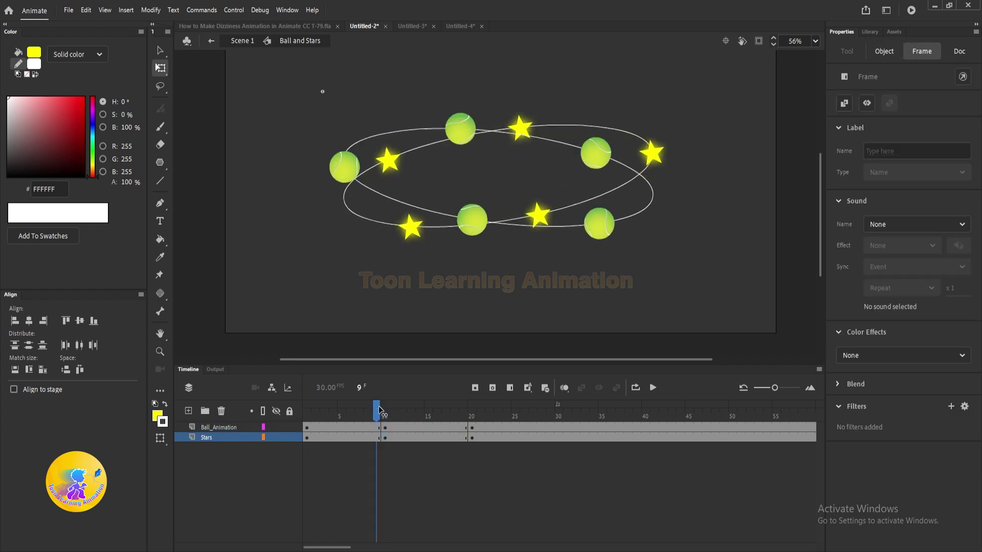
left_click_drag(410, 437, 359, 438)
right_click(386, 438)
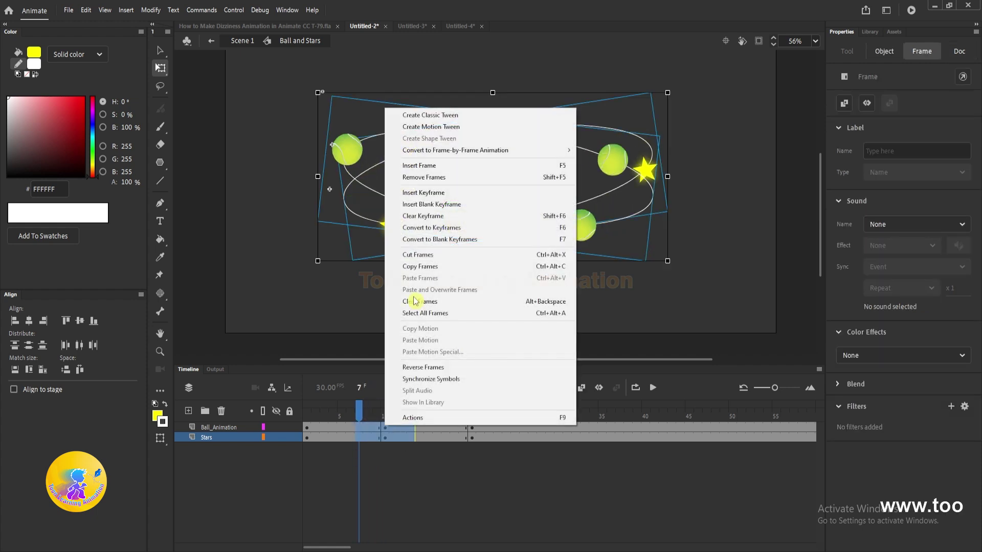
left_click(445, 120)
key("Return")
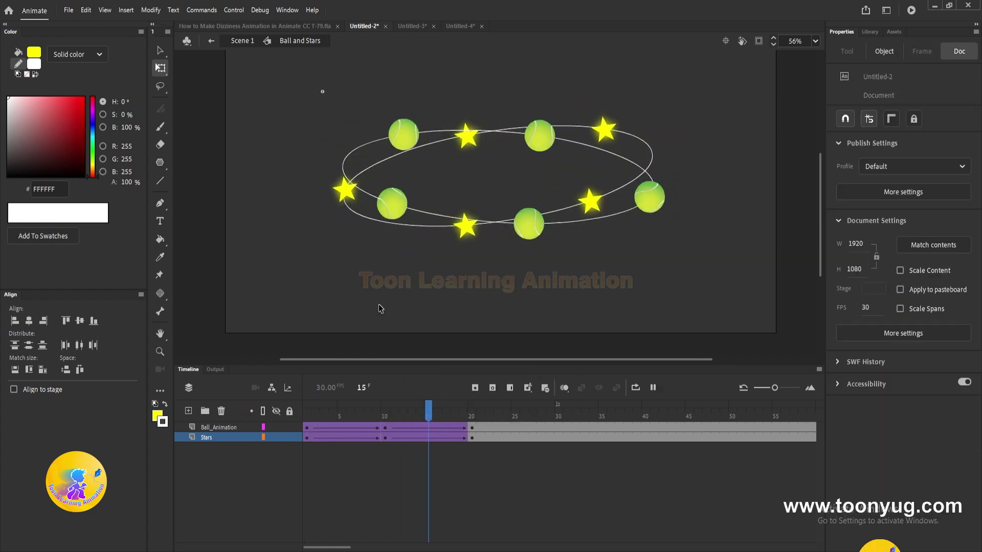
- Repeat the tweened wobble keyframes along the Ball_Animation and Stars layers past frame 75
left_click(439, 404)
left_click_drag(443, 404, 449, 434)
left_click(551, 483)
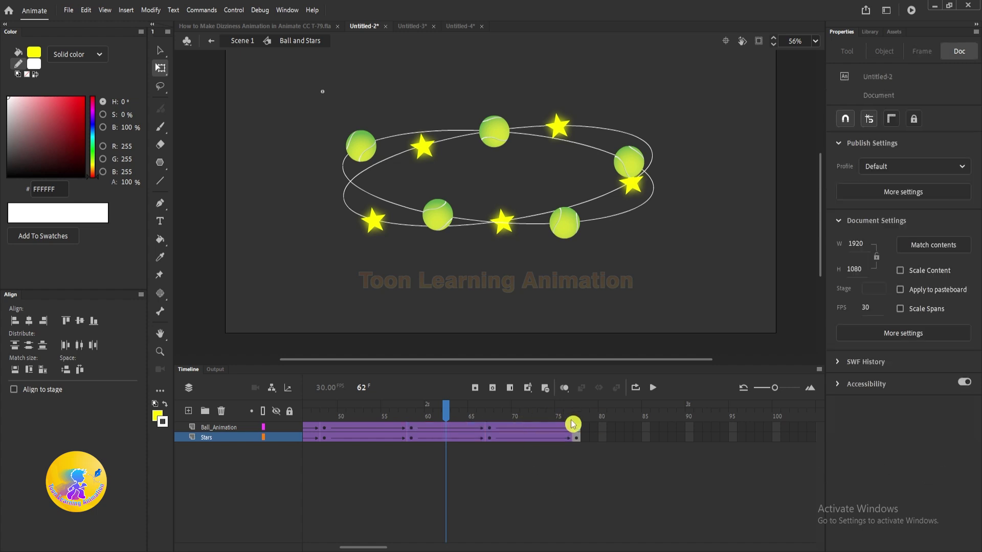
- Remove surplus frames from the tween spans so both layers end at frame 75
key("shift+comma")
left_click(348, 415)
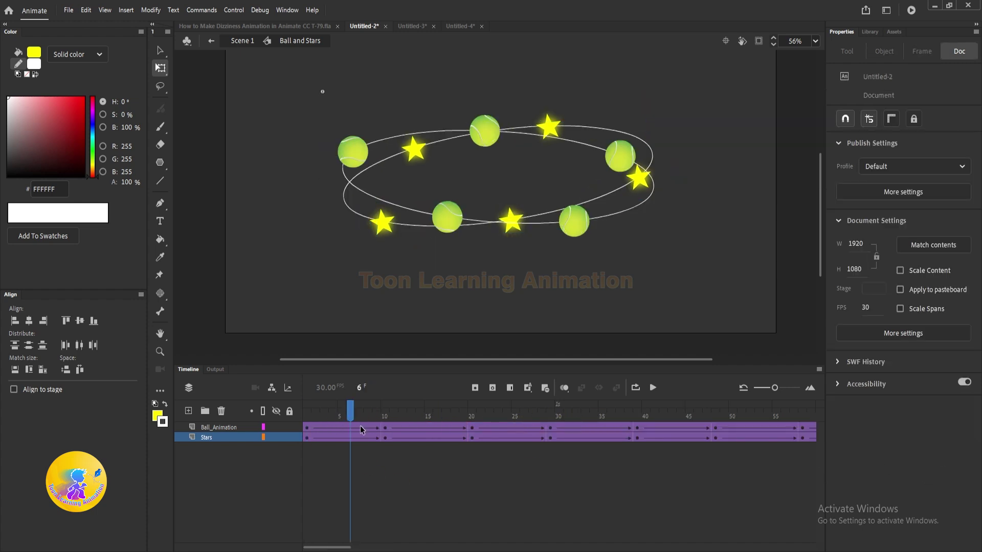
mouse_move(551, 419)
left_mouse_down()
mouse_move(563, 417)
mouse_move(516, 415)
mouse_move(559, 416)
left_mouse_up()
key("shift+F5")
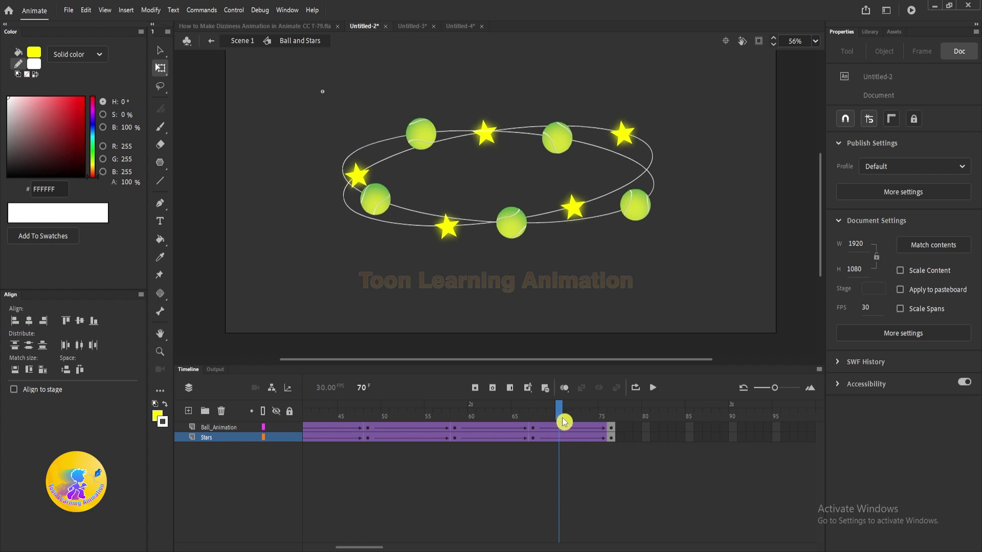
left_click(406, 412)
key("shift+F5")
- Synchronize the symbols across all frames of the Ball_Animation and Stars layers and play back the animation from frame 1
left_click_drag(584, 417, 3, 466)
left_click(213, 429, "shift")
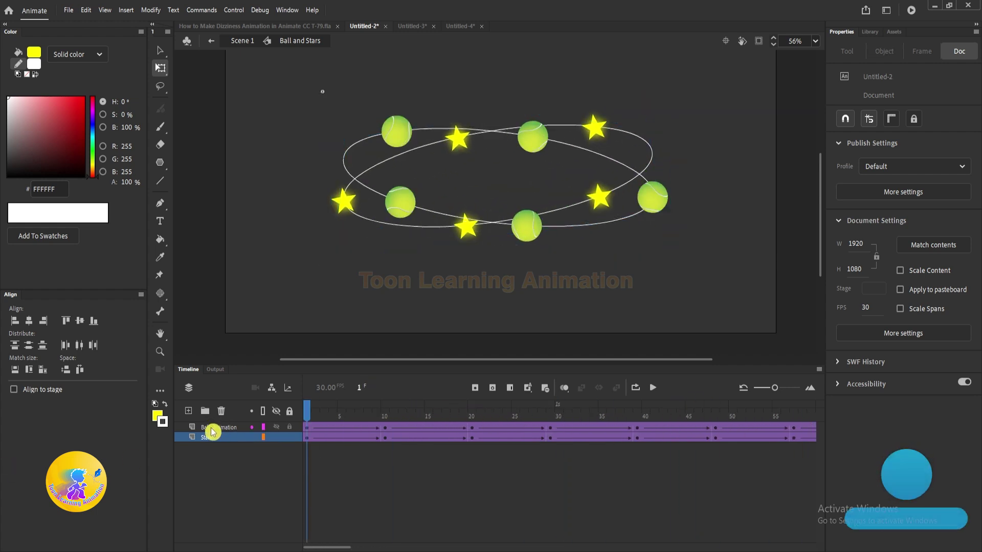
right_click(351, 431)
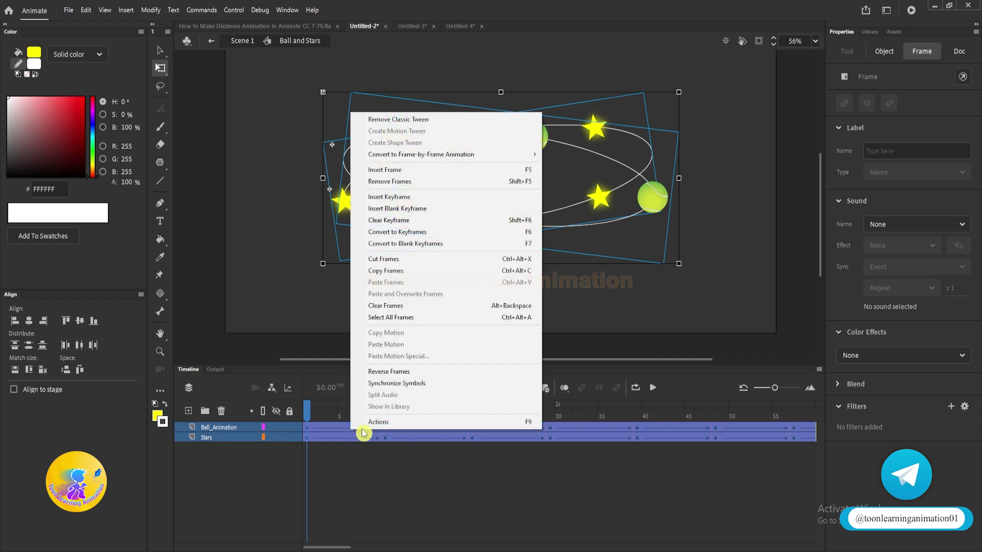
left_click(438, 384)
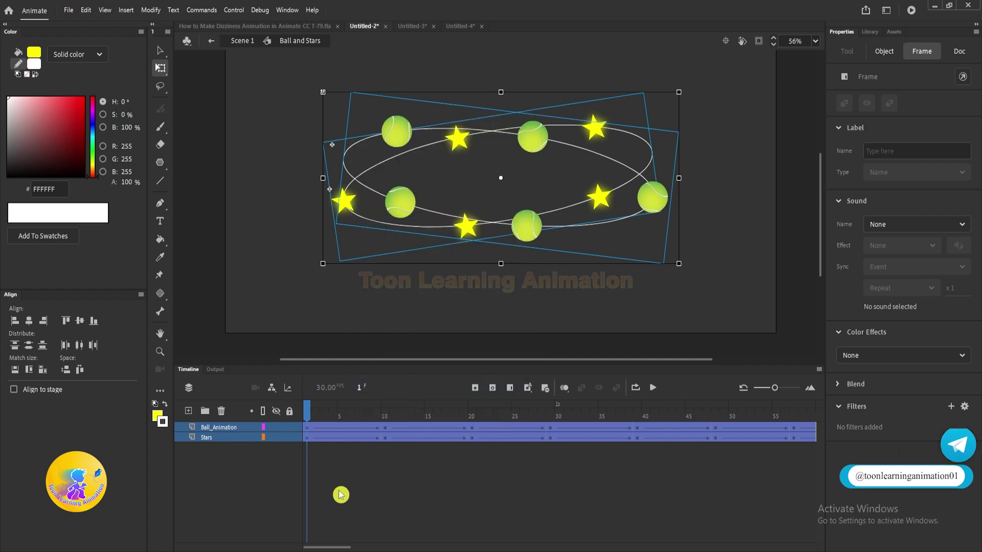
left_click(340, 493)
key("Return")
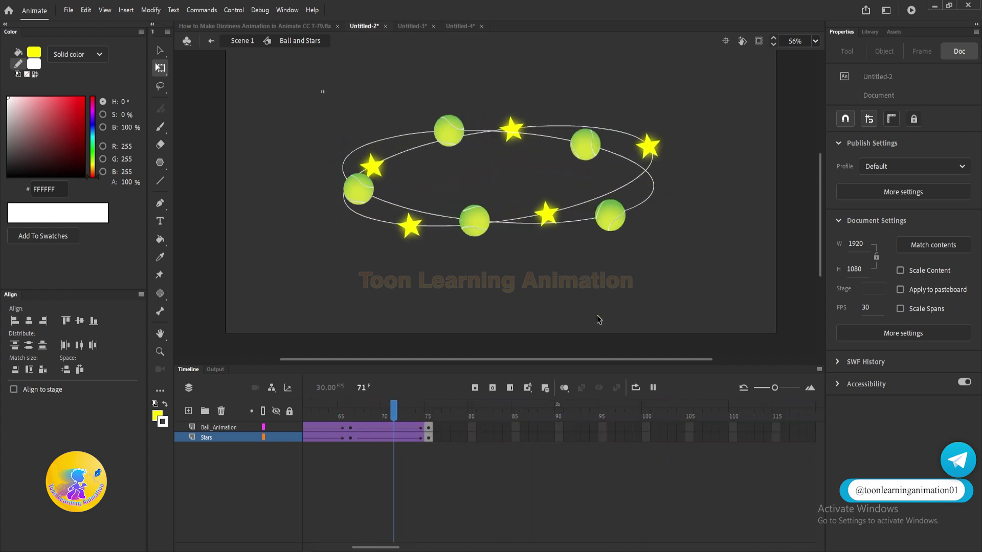
key("Return")
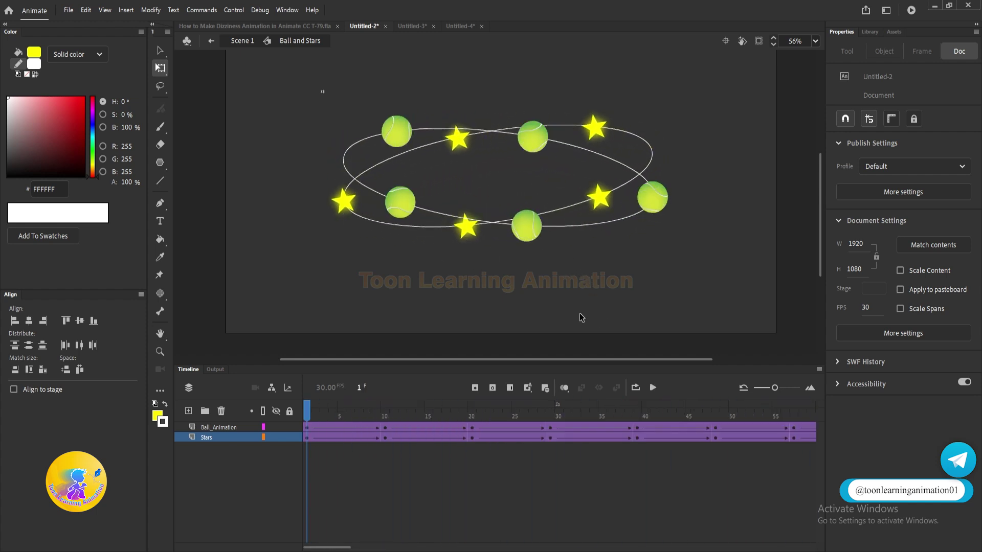
- Add a layer above Ball_Animation and draw a yellow circle with a white outline on it, beside the rings
left_click(219, 428)
left_click(189, 411)
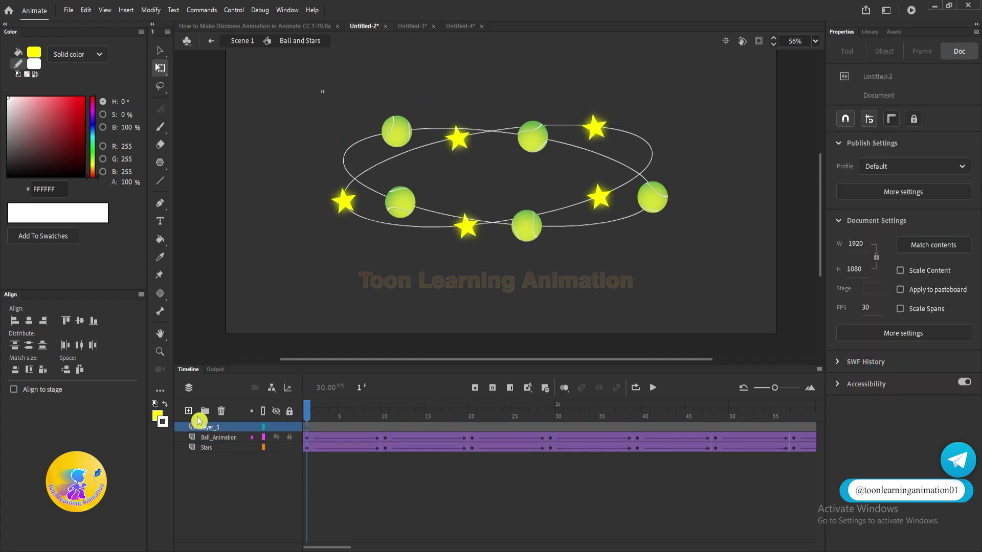
scroll(652, 312, "up", 1)
left_click_drag(652, 312, 651, 354)
left_click_drag(427, 280, 567, 254)
scroll(362, 165, "up", 2)
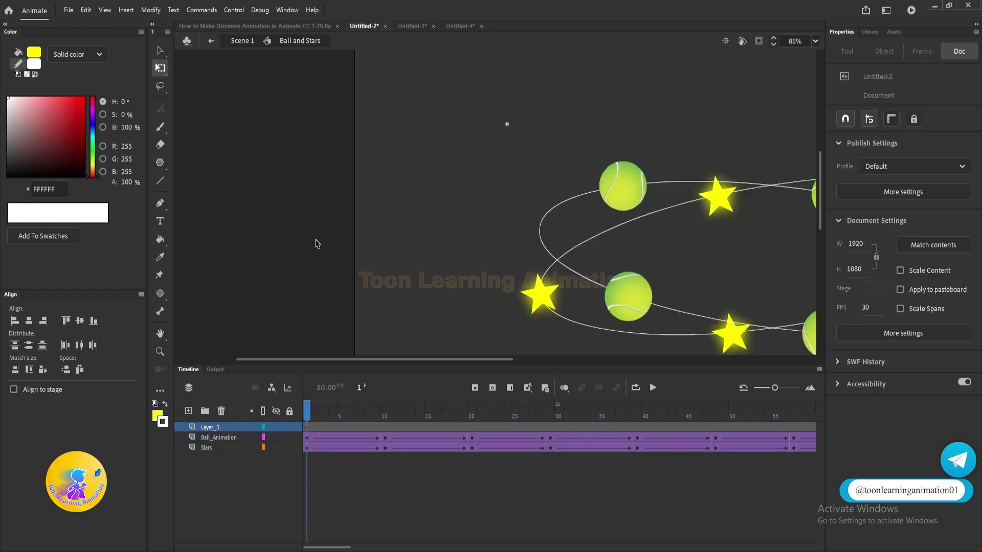
left_click_drag(160, 162, 198, 197)
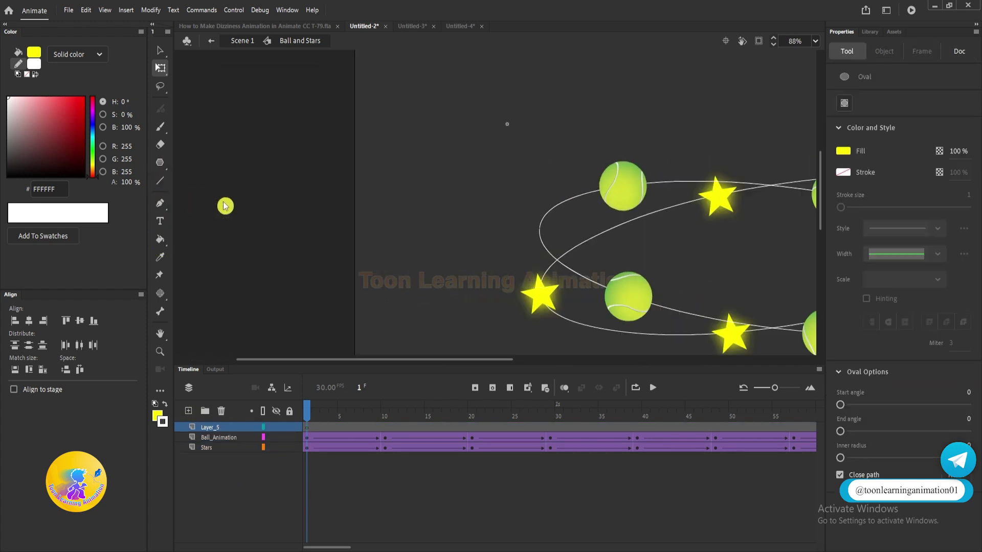
left_click_drag(405, 175, 472, 250)
key("v")
- Delete the circle's yellow fill and move the white outline slightly up and to the left
scroll(443, 210, "up", 2)
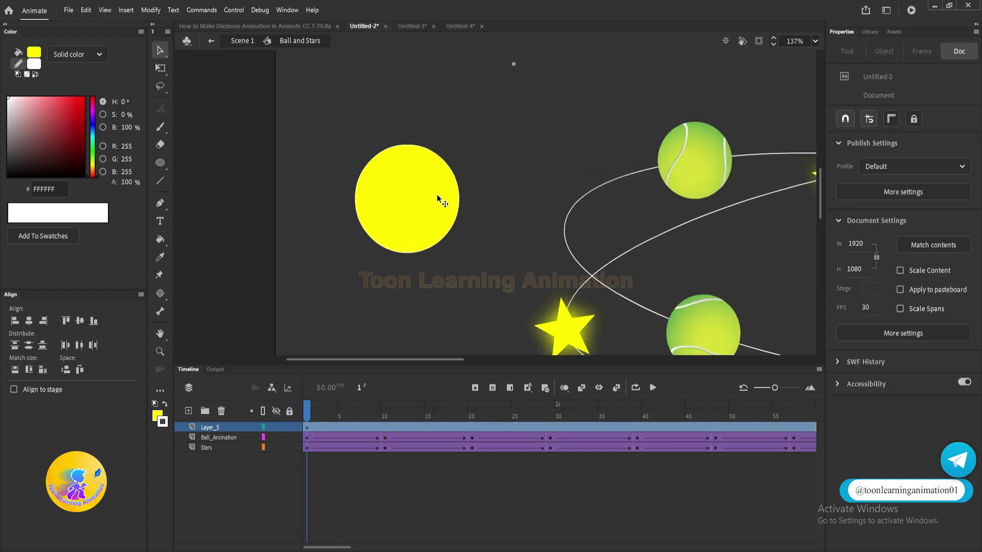
left_click(438, 199)
key("Delete")
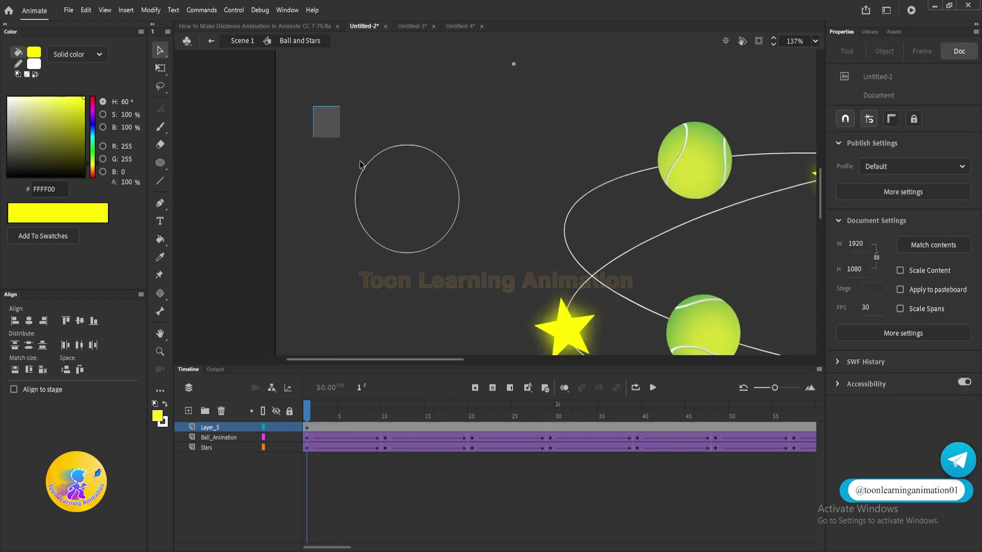
left_click_drag(333, 133, 473, 279)
left_click_drag(433, 249, 408, 223)
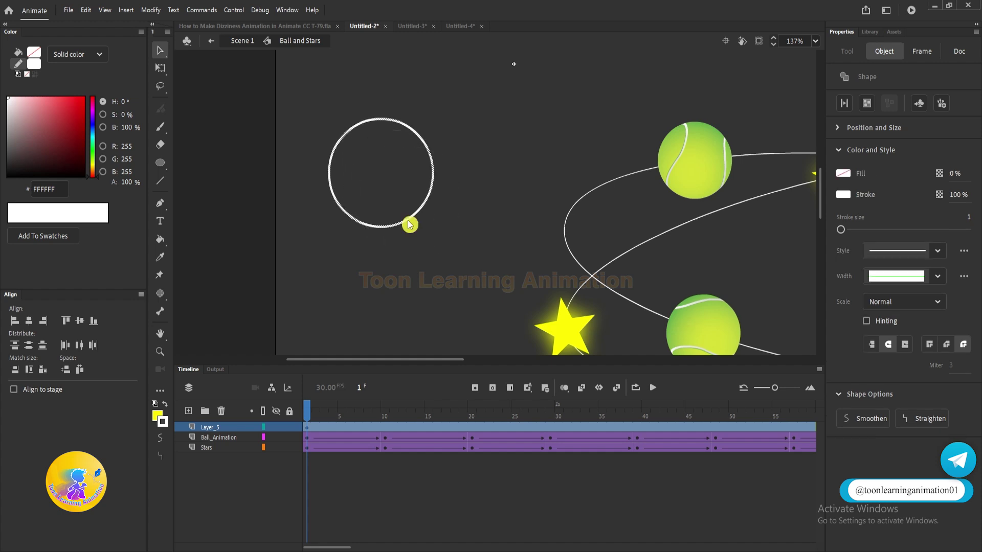
- Convert the circle outline to a graphic symbol named Circle Animation and open it for editing
key("F8")
type("Circle Animation")
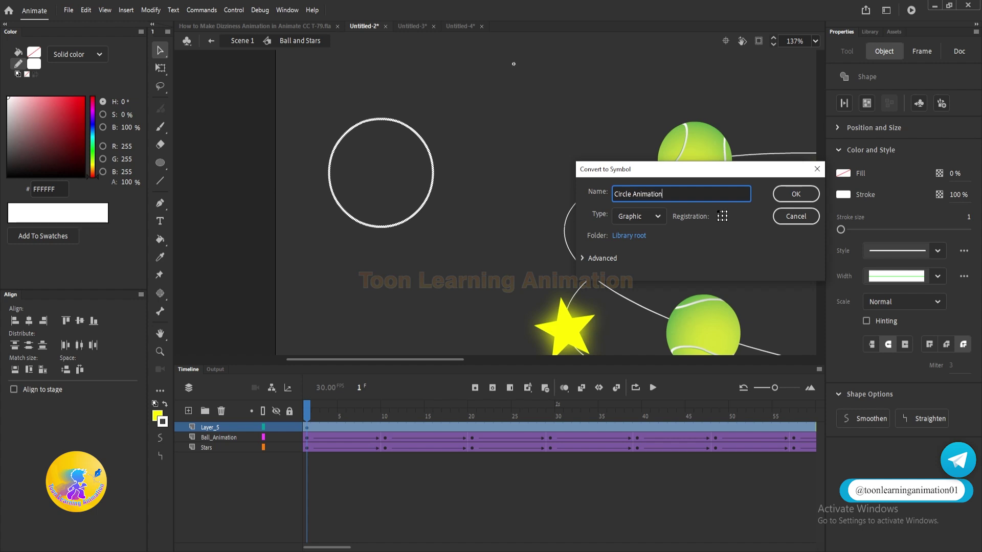
left_click(801, 194)
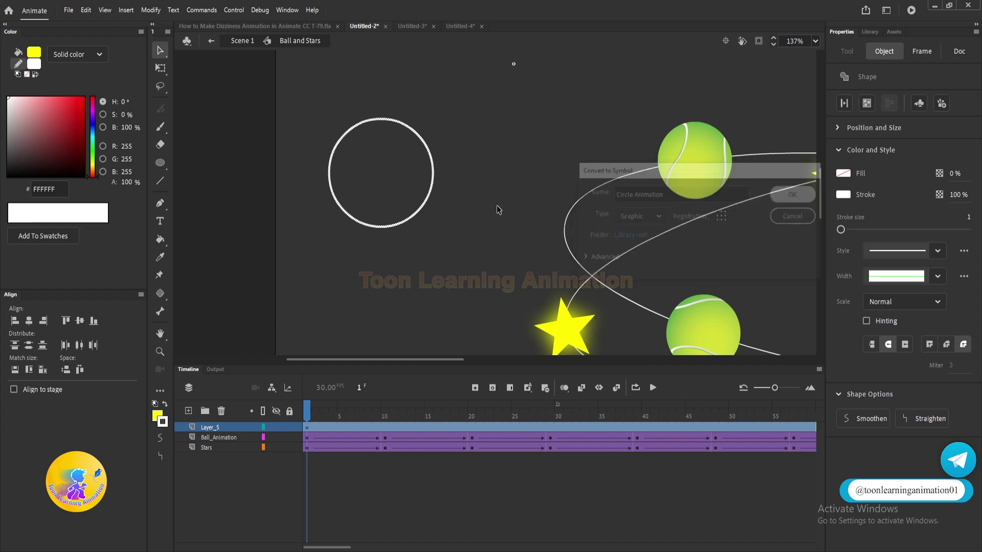
double_click(399, 226)
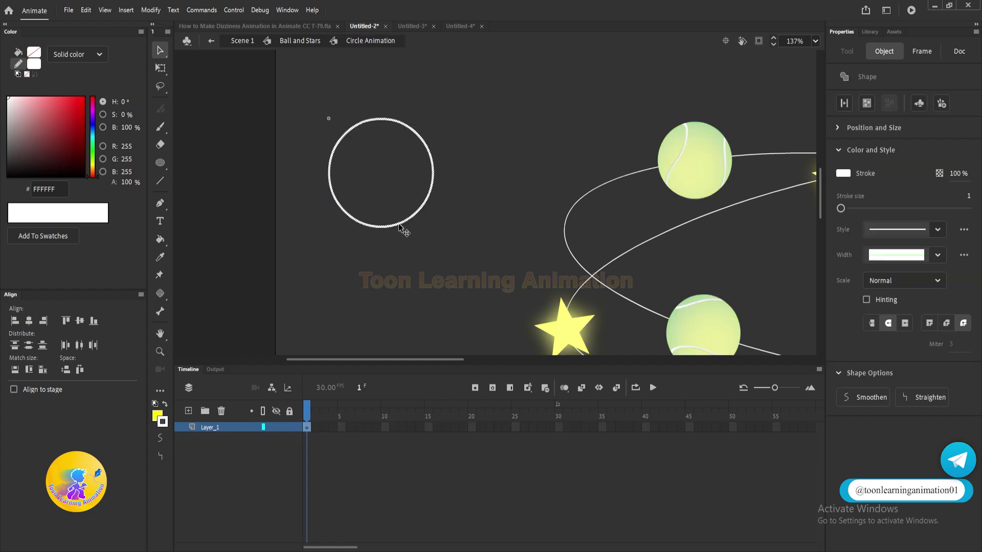
- Insert a keyframe at frame 10, then shrink the frame 1 circle around its centre and set its stroke opacity to 0%
left_click(385, 427)
key("F6")
left_click(307, 429)
left_click(160, 68)
left_click_drag(434, 228, 391, 204)
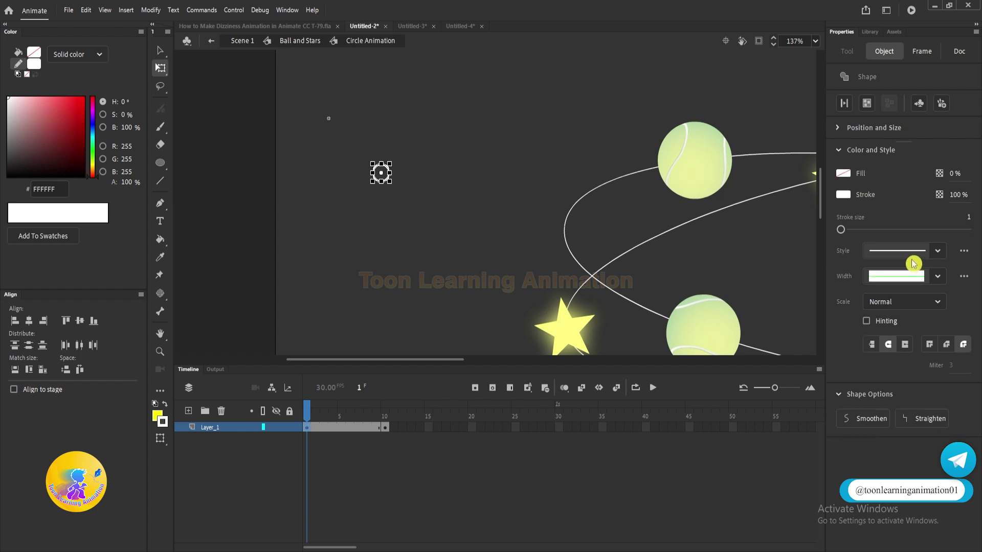
left_click_drag(911, 190, 232, 254)
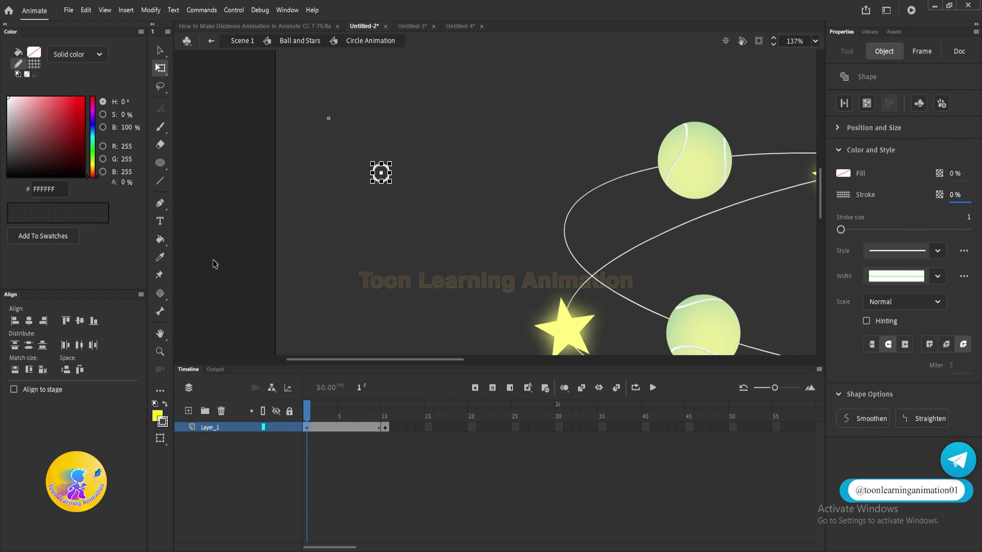
- Create a shape tween between frames 1 and 10 of the circle and play it back
left_click(325, 442)
right_click(326, 432)
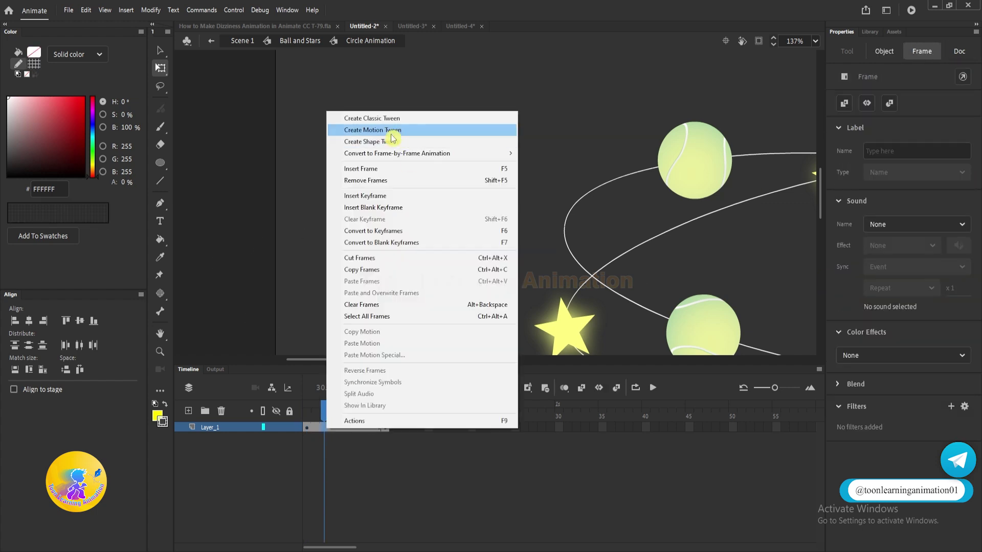
left_click(397, 137)
key("Return")
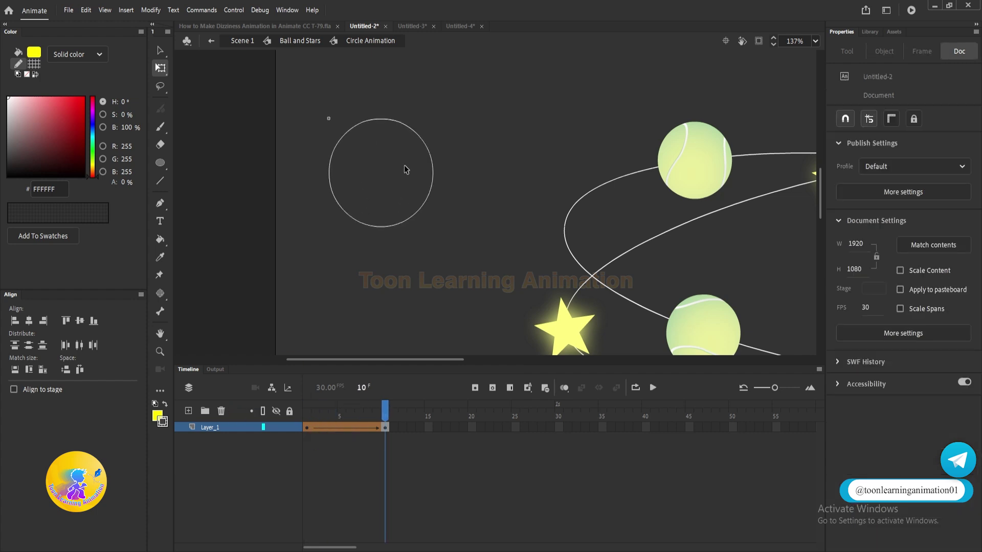
- Scale the frame 10 circle down to roughly 60% around its centre and replay the growing circle
left_click(390, 402)
left_click(385, 428)
left_click_drag(434, 227, 415, 210)
left_click(333, 417)
key("Return")
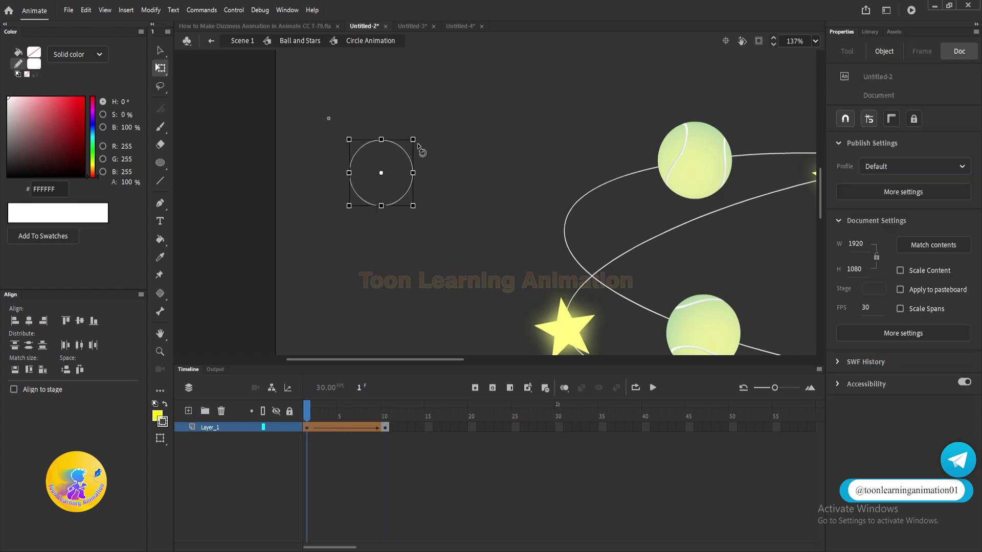
key("v")
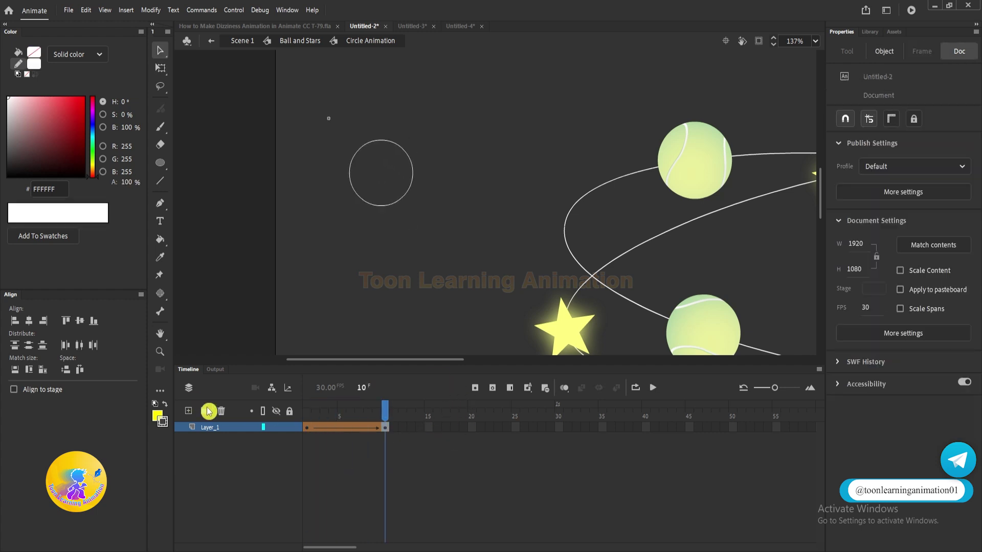
- Add a layer above the circle's layer and extend both layers to frame 15
left_click(188, 412)
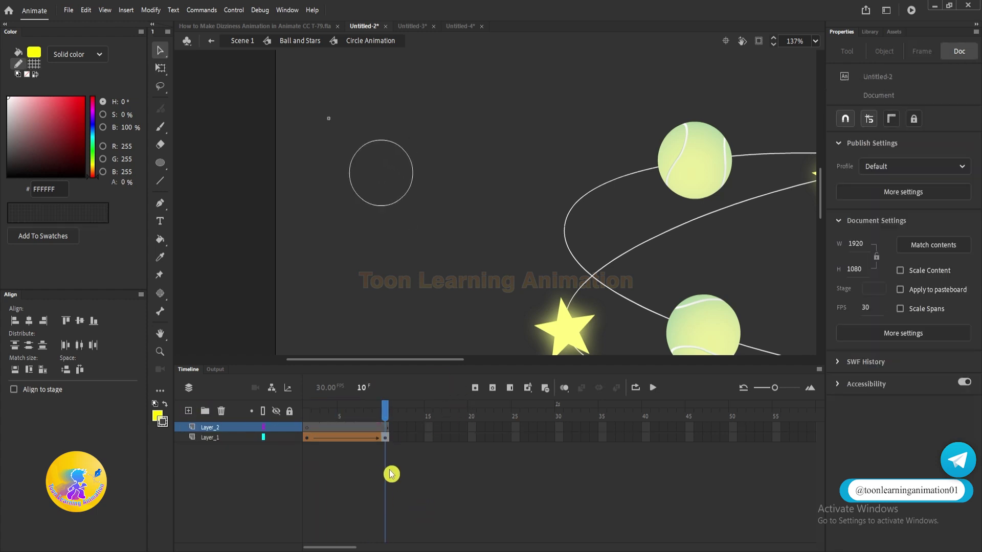
left_click(429, 438)
key("F5")
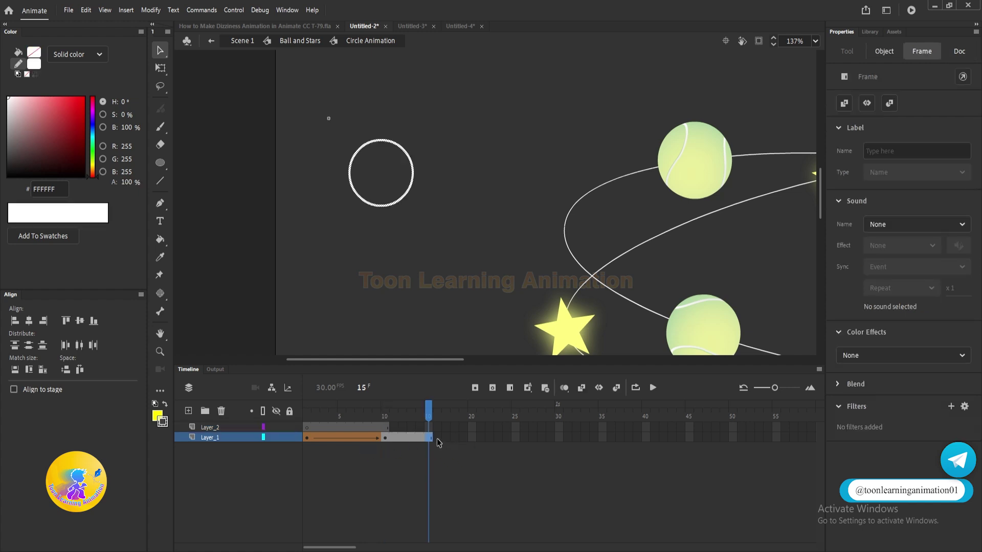
left_click(429, 428)
key("F5")
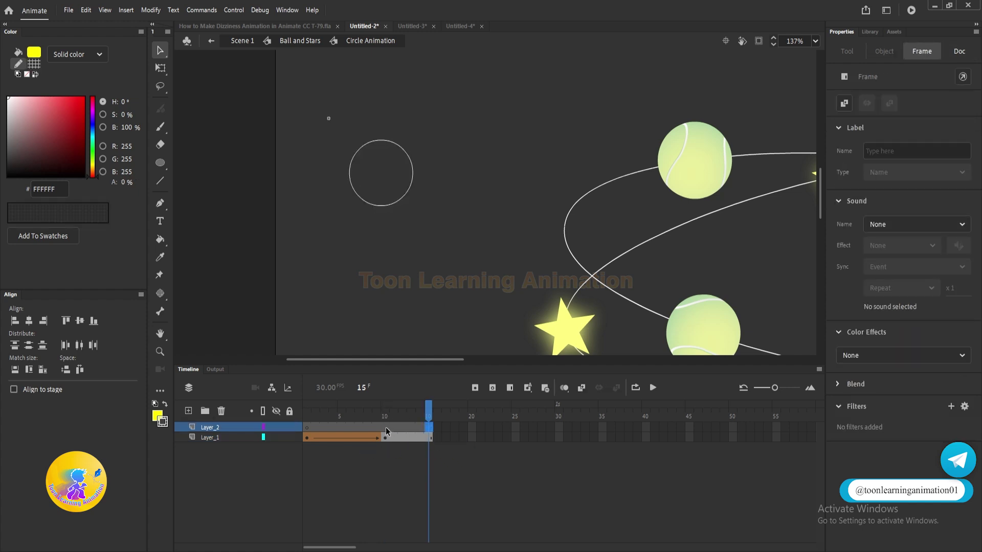
- Insert a blank keyframe at frame 10 of the upper layer and choose the Paint Brush tool
left_click(385, 428)
mouse_move(159, 127)
left_mouse_down()
mouse_move(249, 148)
mouse_move(198, 147)
left_mouse_up()
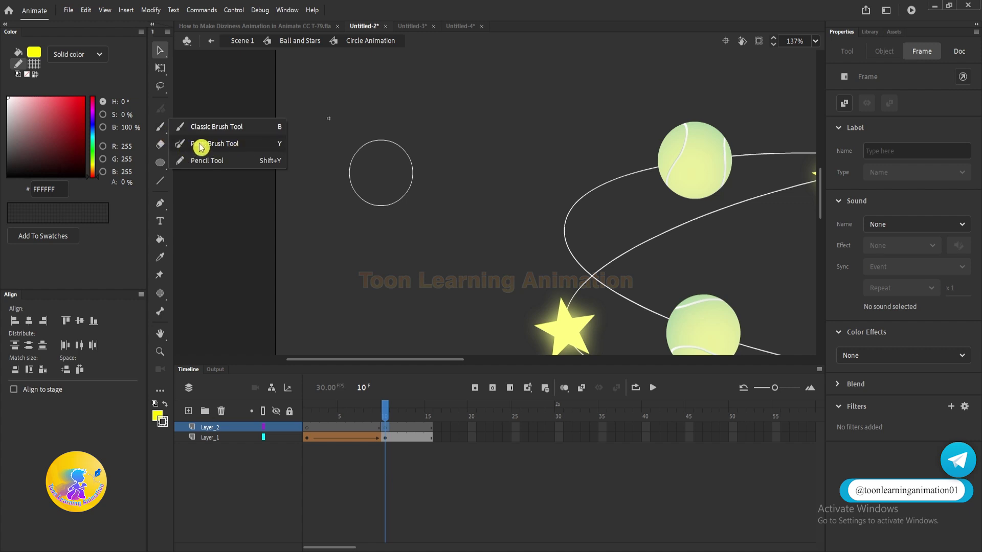
left_click(160, 392)
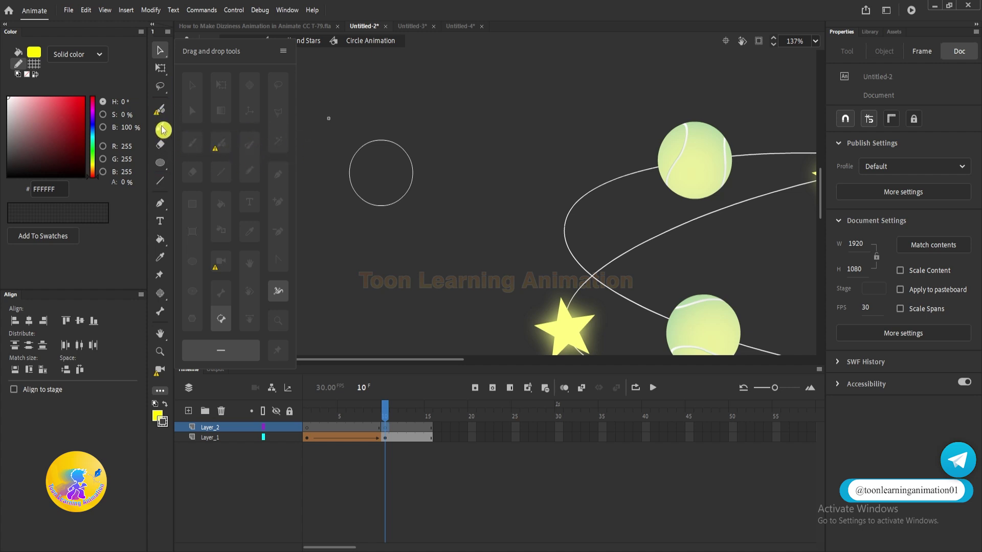
left_click(167, 127)
left_click(160, 127)
left_click(189, 146)
left_click(160, 50)
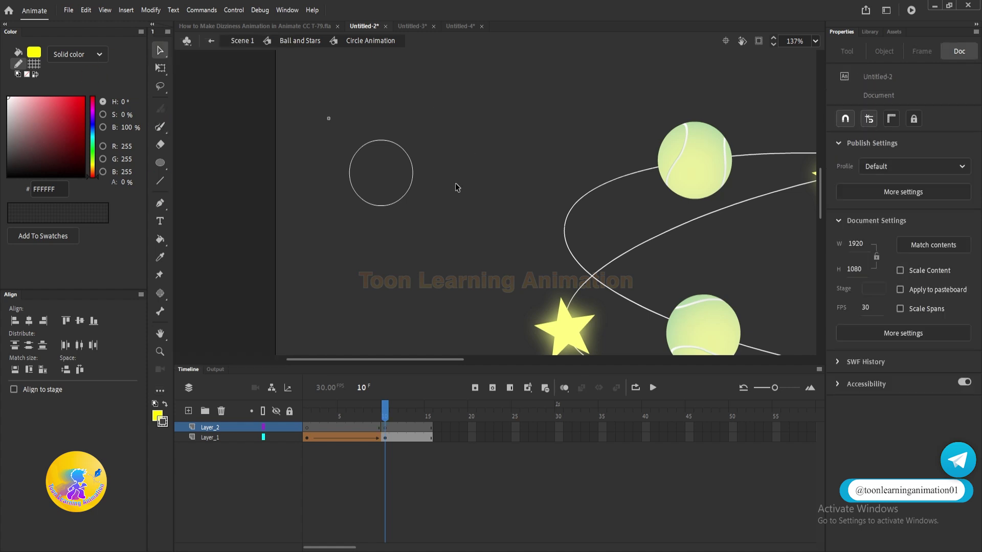
left_click(163, 130)
scroll(406, 149, "up", 4)
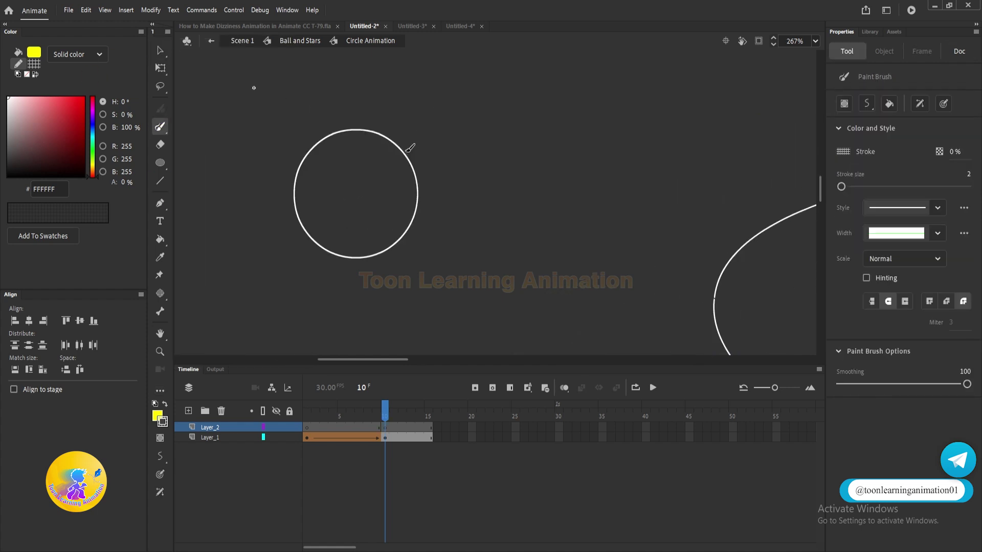
scroll(448, 179, "up", 1)
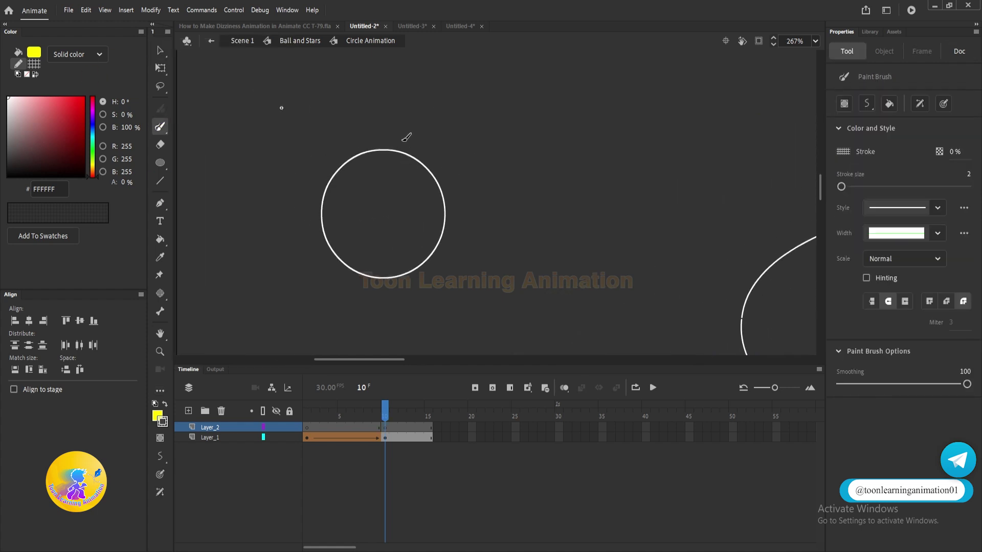
scroll(408, 151, "down", 2)
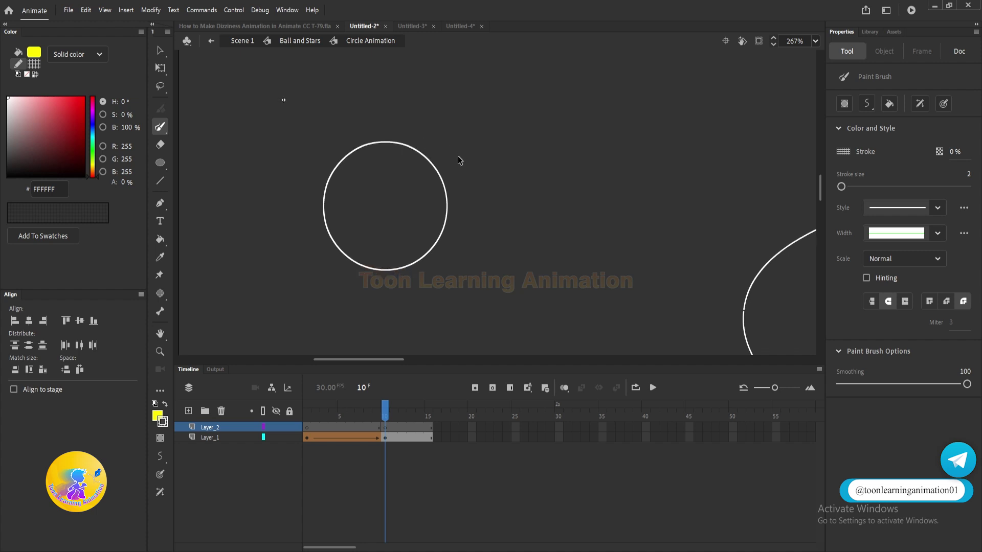
scroll(459, 157, "down", 1)
scroll(668, 168, "left", 2)
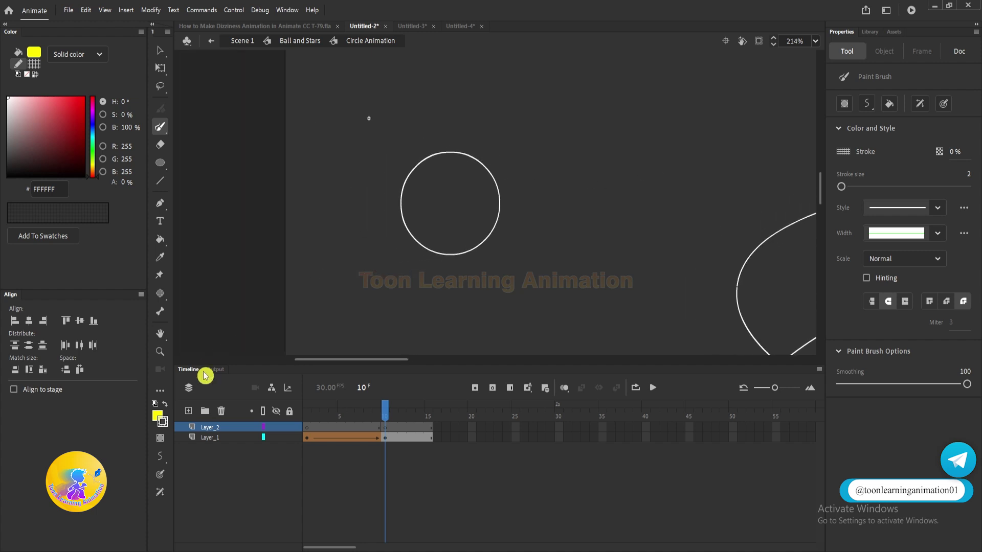
- Set the Paint Brush stroke colour to white at 100% opacity
left_click(163, 425)
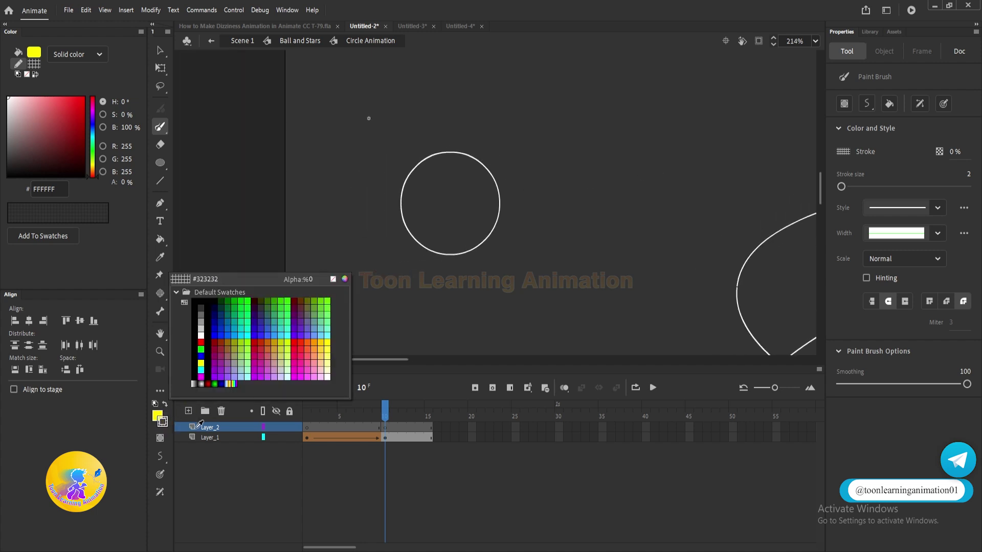
left_click(199, 328)
left_click_drag(125, 189, 559, 176)
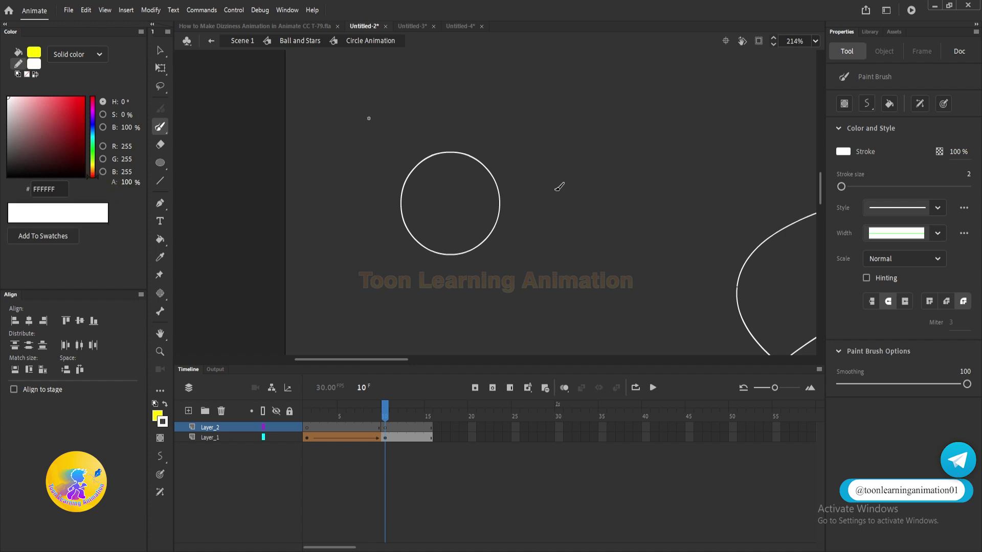
- Paint short curved white rays all around the circle on frame 10 of the upper layer
left_click_drag(483, 147, 532, 104)
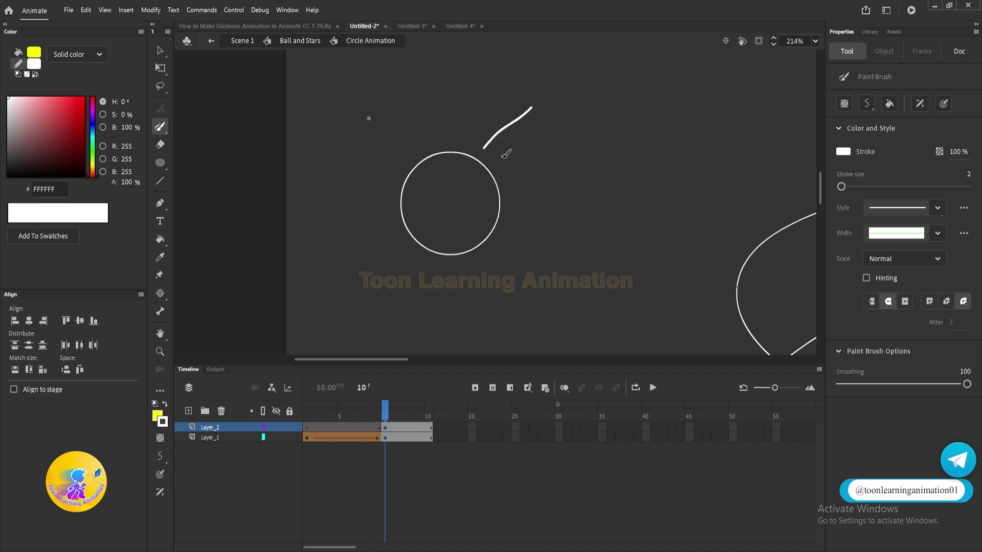
key("ctrl+z")
left_click_drag(487, 149, 527, 108)
left_click_drag(607, 169, 607, 169)
key("ctrl+z")
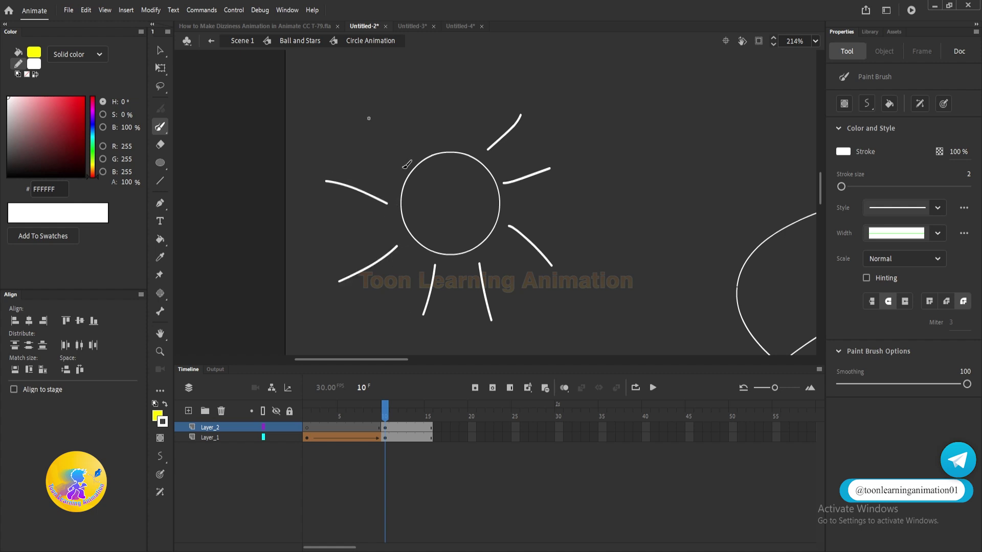
- Insert a keyframe at frame 12 of the rays layer and scale the rays up around their centre
left_click(402, 428)
key("F6")
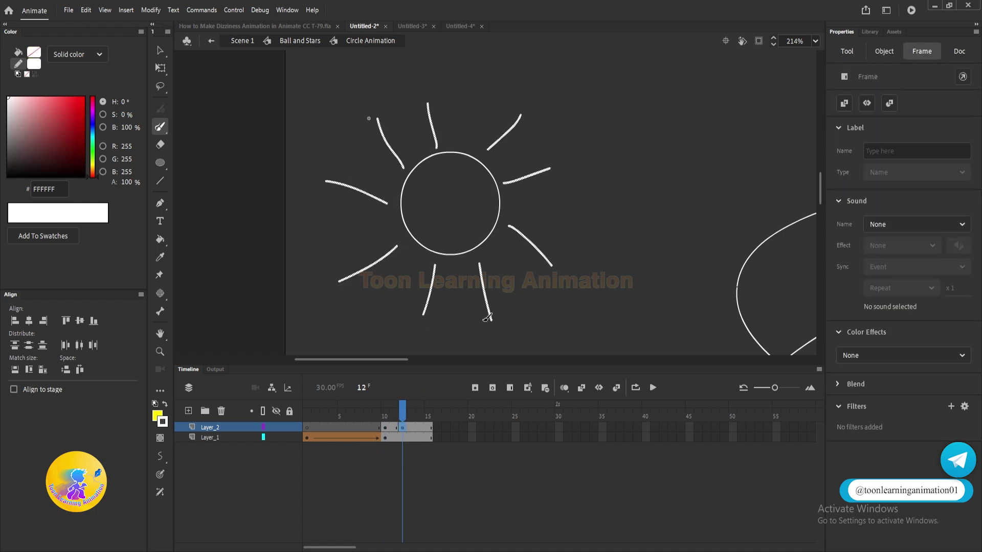
left_click(161, 71)
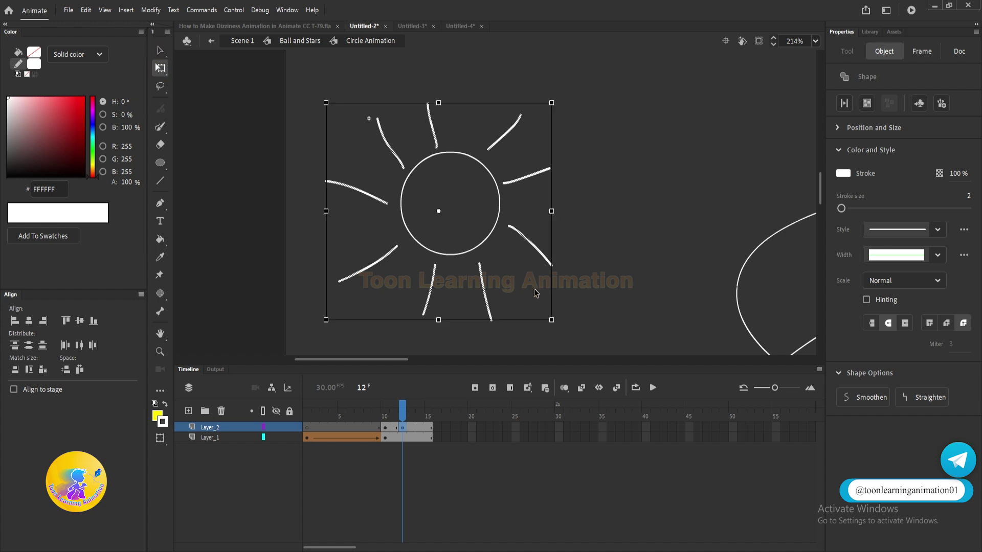
left_click_drag(551, 320, 619, 380)
- Trim off the outer ends of the enlarged rays on frame 12, leaving only short segments
key("ctrl+minus")
left_click_drag(572, 118, 520, 171)
key("Delete")
left_click_drag(534, 86, 506, 135)
key("Delete")
left_click_drag(422, 90, 469, 124)
key("Delete")
left_click_drag(394, 100, 427, 133)
key("Delete")
left_click_drag(334, 126, 404, 184)
key("Delete")
mouse_move(362, 208)
left_mouse_down()
mouse_move(405, 259)
mouse_move(469, 279)
mouse_move(487, 241)
left_mouse_up()
key("Delete")
key("Delete")
key("Delete")
left_click_drag(569, 226, 525, 193)
key("Delete")
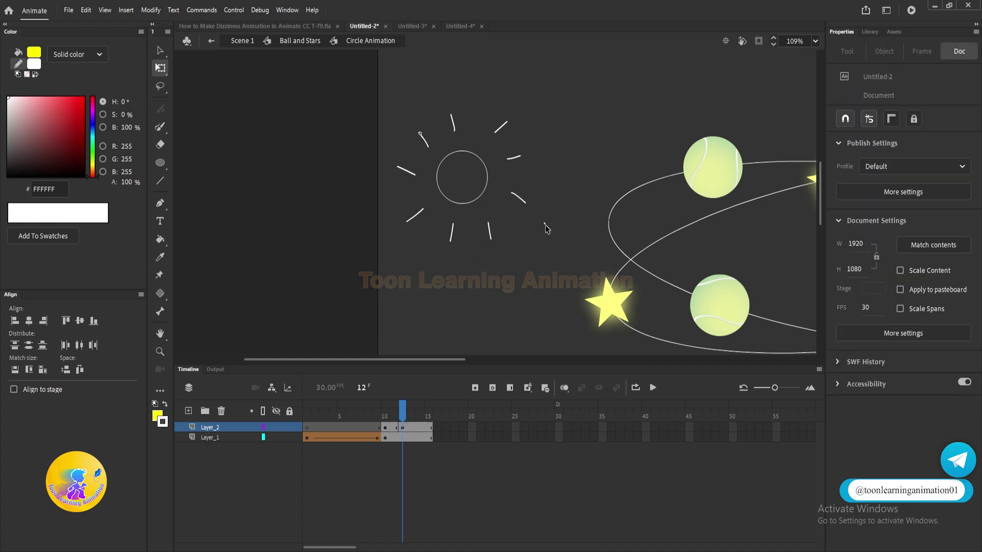
- Remove the frames after frame 13 from both layers and delete the circle from frame 11 onward
left_click_drag(421, 428, 511, 467)
key("shift+F5")
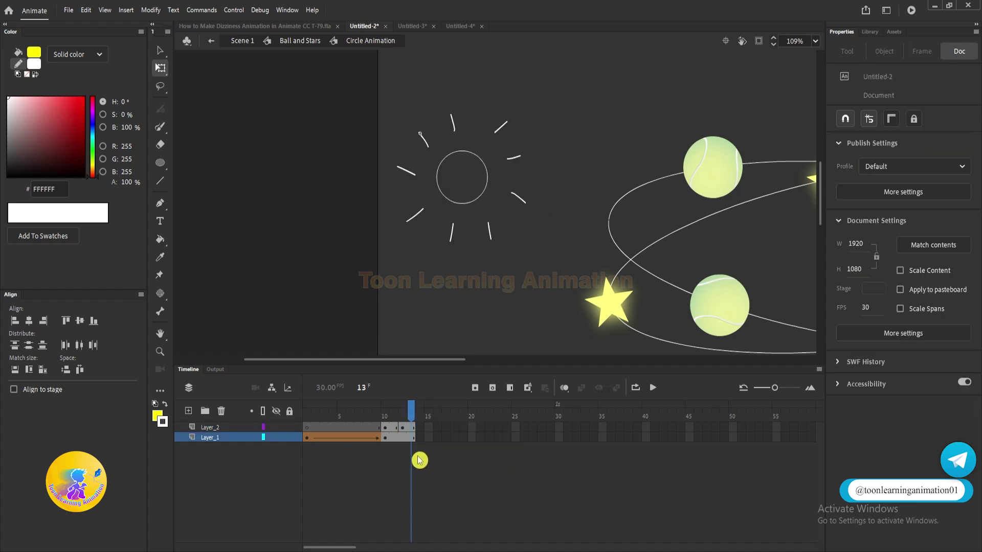
left_click(394, 439)
key("Delete")
key("ctrl+z")
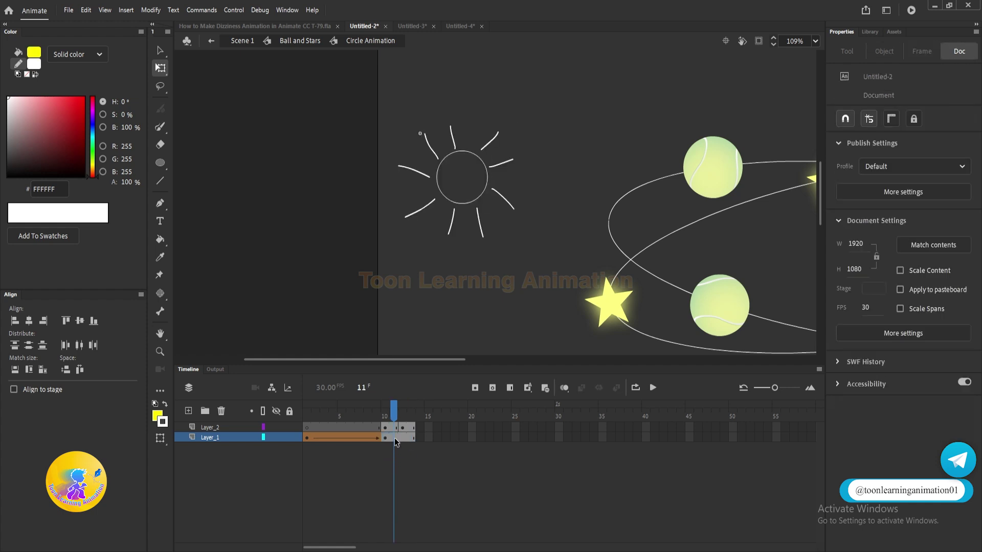
key("ctrl+y")
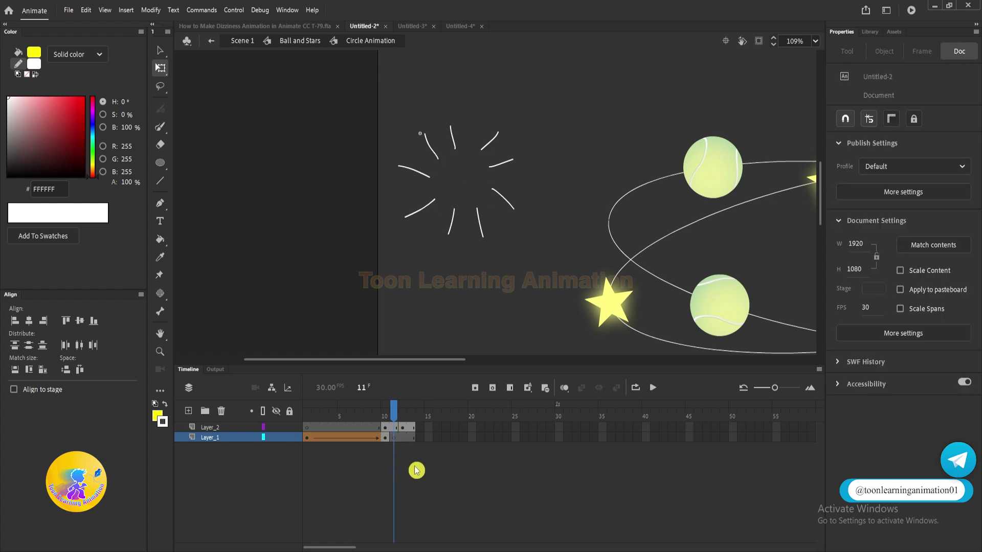
- Add a blank keyframe at frame 14 of the rays layer and play back the burst animation
left_click_drag(420, 428, 421, 438)
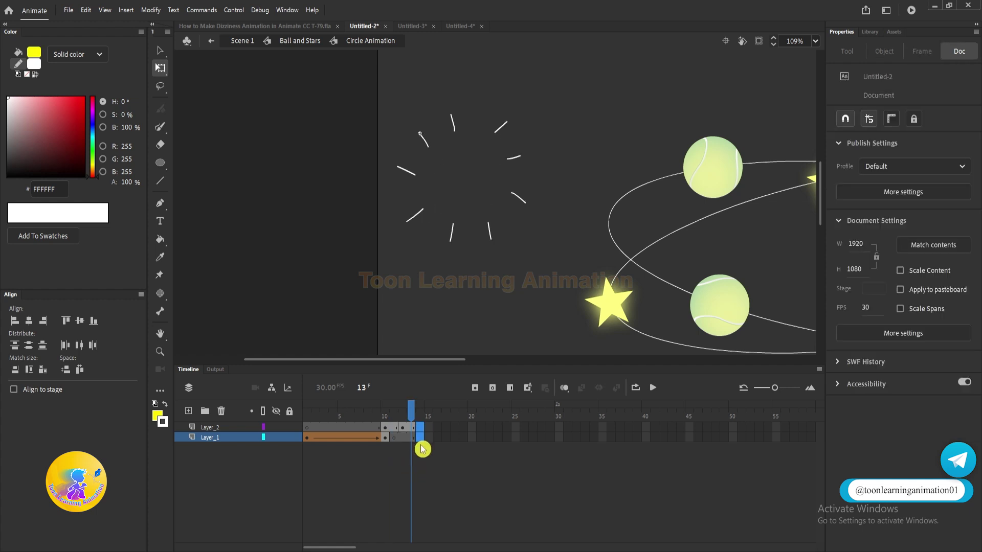
left_click(431, 461)
left_click(418, 428)
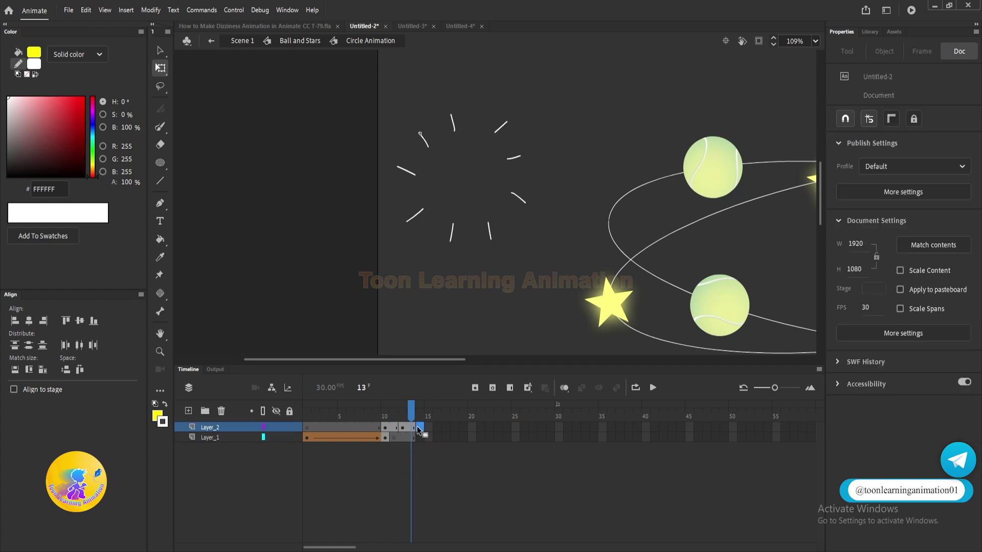
left_click(419, 428)
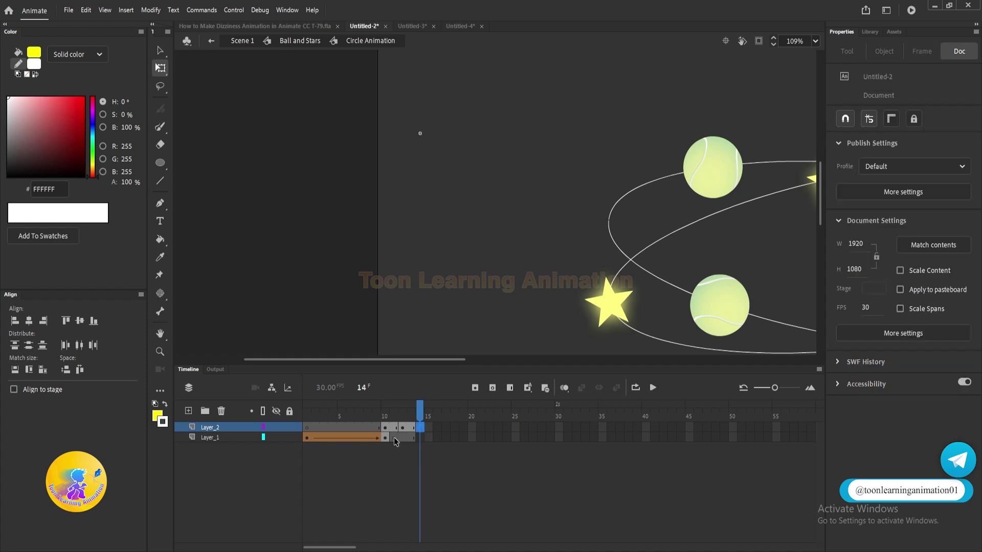
left_click_drag(427, 412, 177, 428)
key("Return")
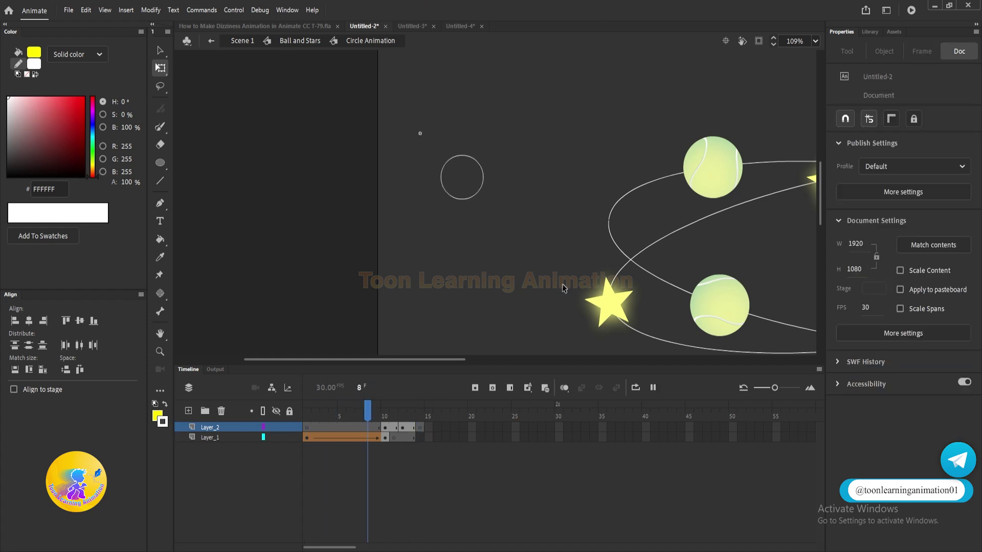
key("Return")
key("Return")
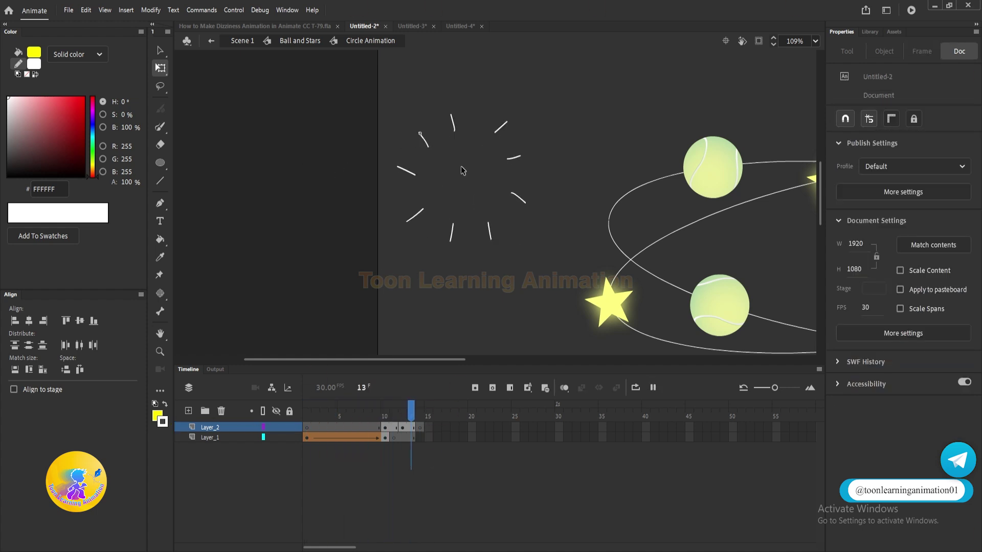
- Remove two frames from the circle's growing section in both layers and replay the animation
left_click_drag(351, 428, 342, 448)
key("shift+F5")
key("Return")
left_click(483, 184)
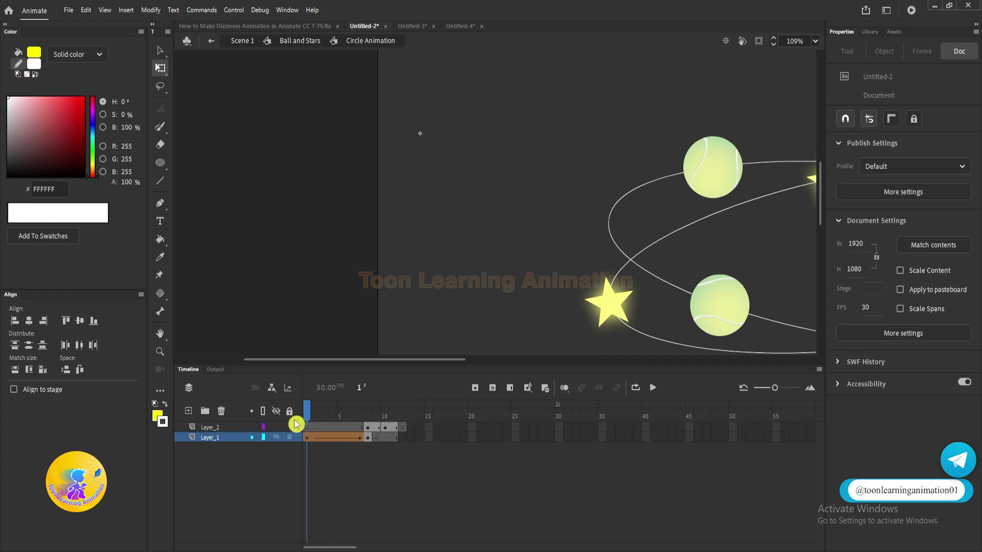
- Shorten the growing section by two more frames in both layers so the rays start at frame 6, then replay
left_click_drag(324, 418, 332, 445)
left_click(333, 437)
left_click(335, 469)
left_click(323, 419)
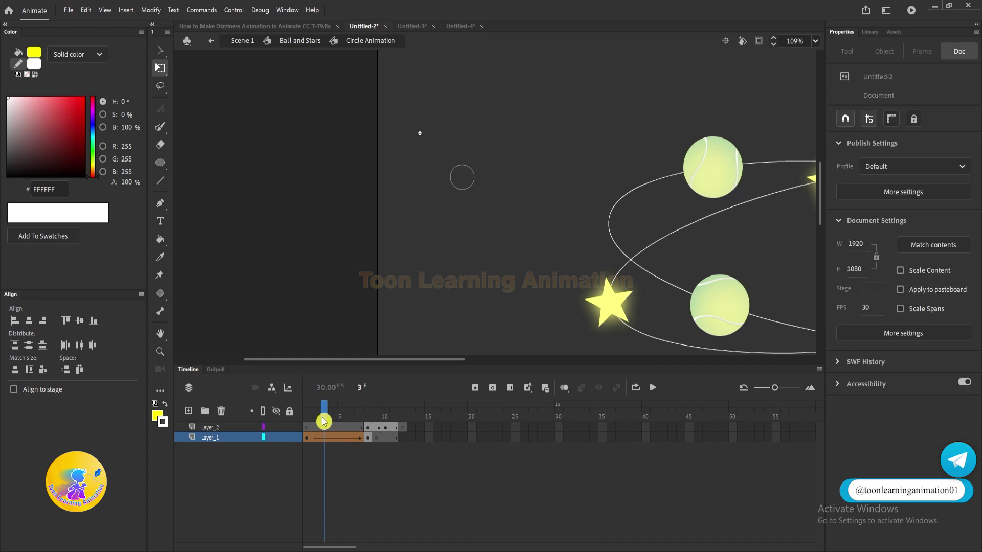
key("shift+F5")
key("shift+F5")
key("Return")
key("Return")
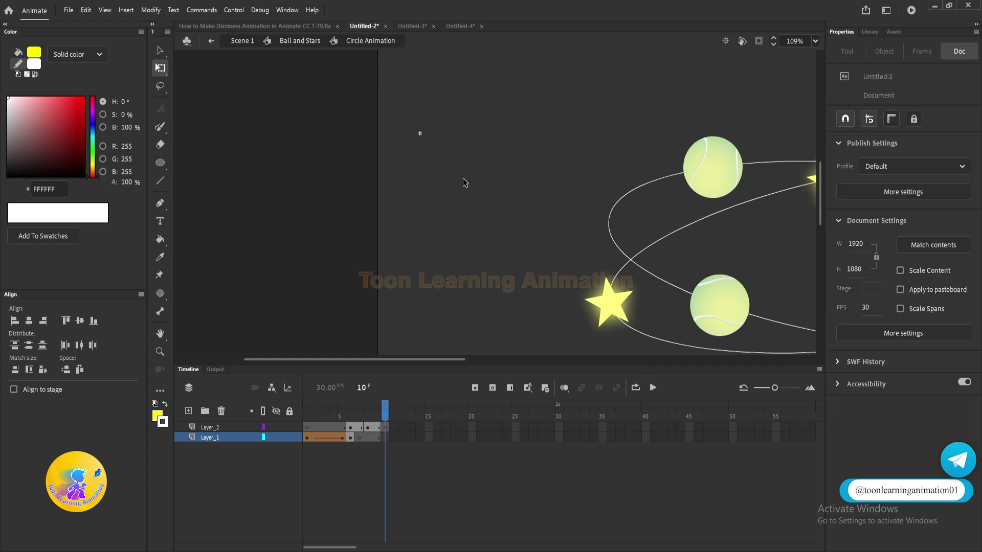
- Return to the Ball and Stars symbol and preview the circle animation there at frame 6
key("v")
left_click(384, 417)
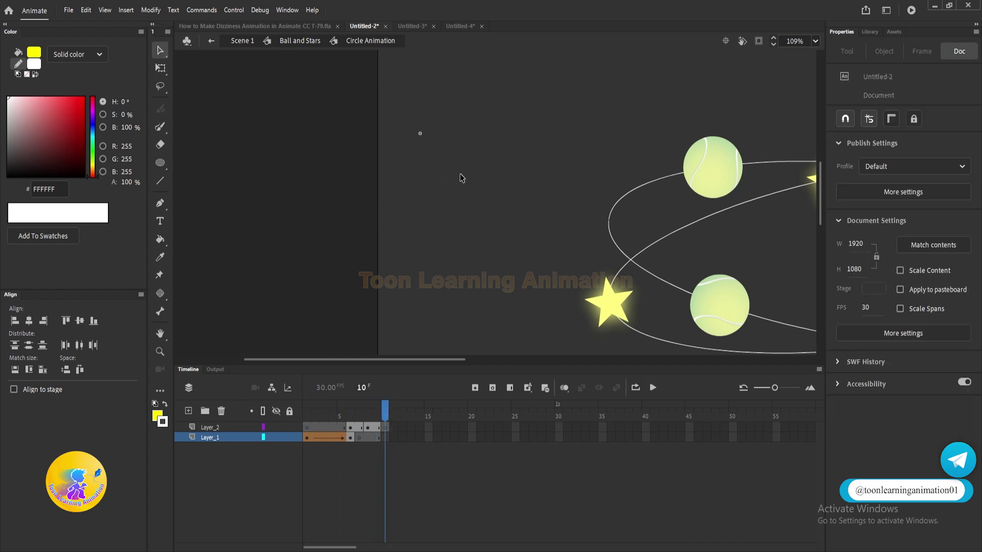
double_click(444, 318)
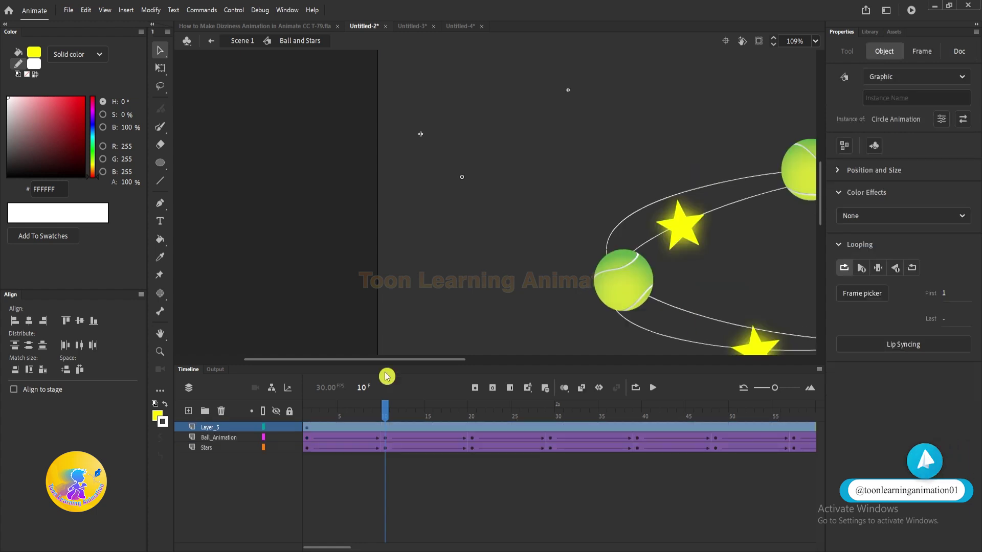
left_click_drag(327, 418, 307, 417)
left_click_drag(336, 87, 481, 249)
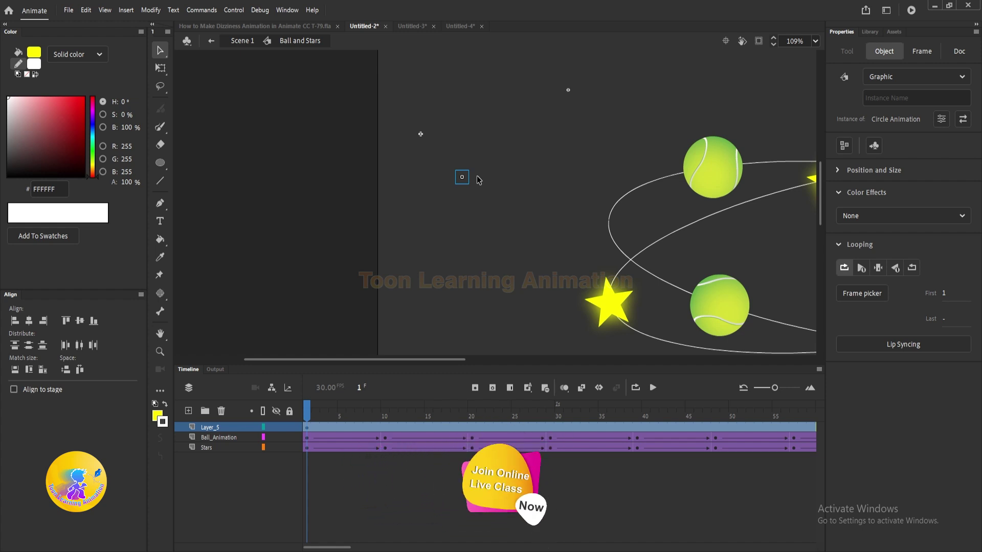
left_click_drag(489, 195, 377, 189)
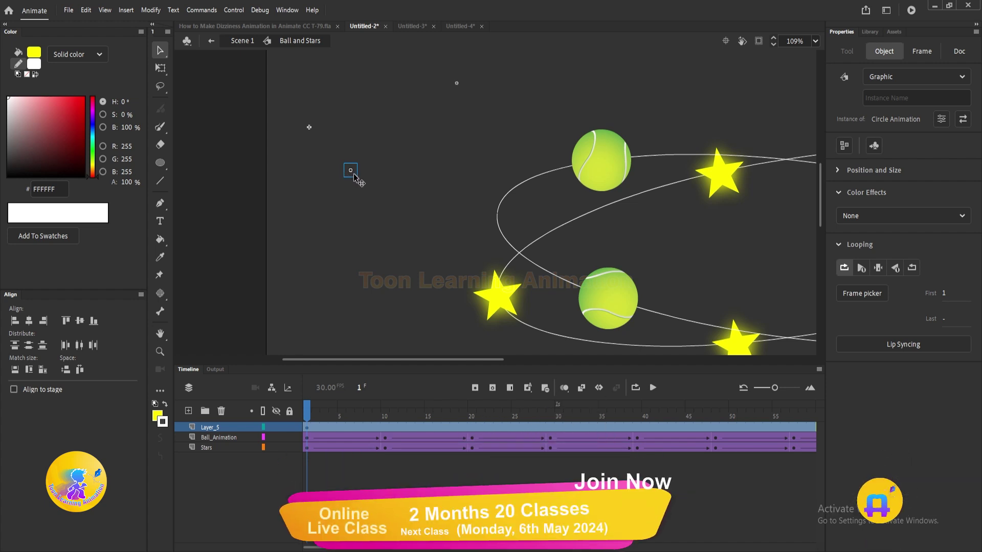
left_click(352, 409)
mouse_move(352, 408)
left_mouse_down()
mouse_move(369, 409)
mouse_move(352, 409)
left_mouse_up()
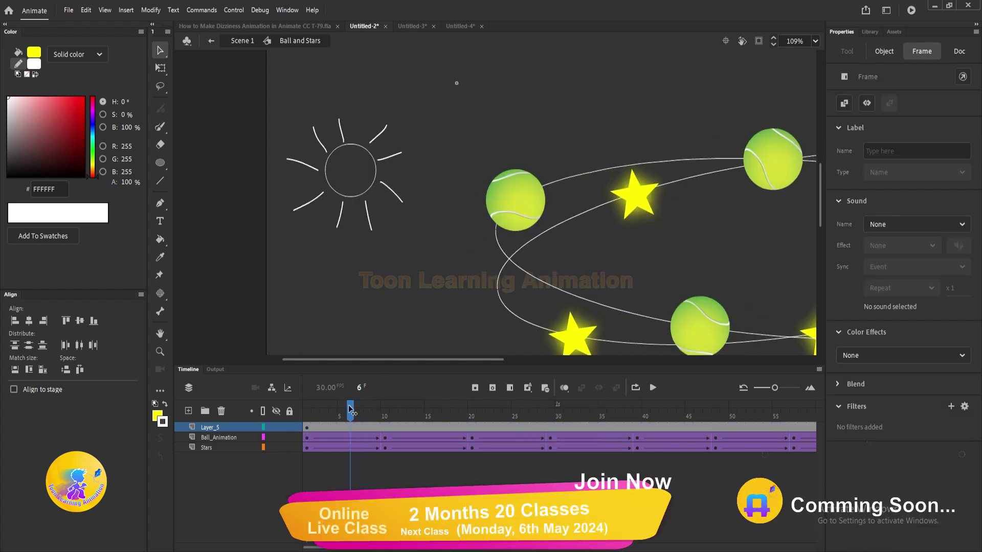
- Scale the Circle Animation instance down to about half and duplicate it so four bursts surround the rings
left_click(398, 178)
left_click_drag(400, 203, 629, 132)
left_click_drag(679, 162, 733, 136)
left_click(160, 68)
left_click_drag(753, 169, 476, 165)
left_click_drag(495, 204, 571, 153)
left_click_drag(553, 115, 311, 277)
left_click_drag(513, 155, 498, 185)
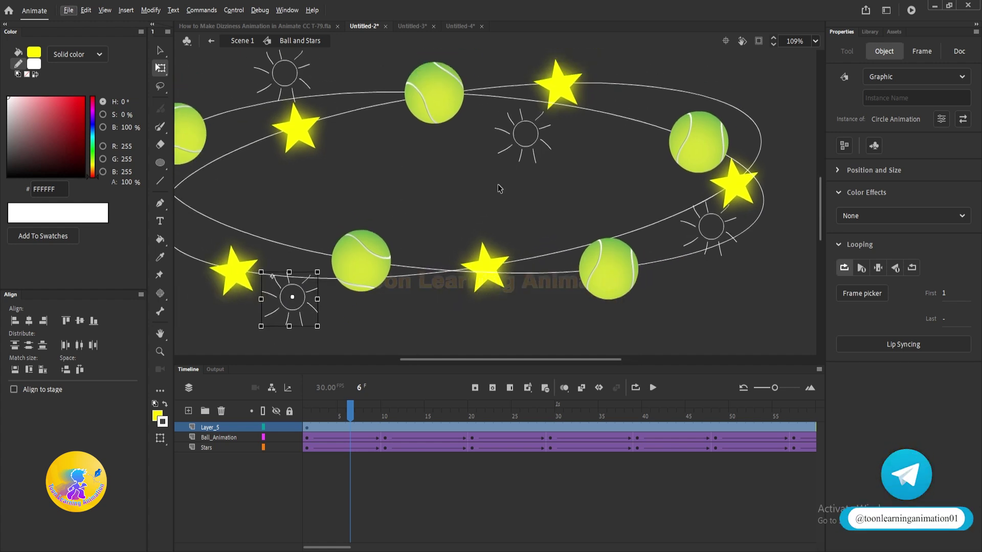
- Check the bursts up to frame 9, then set the first loop frame of the burst inside the rings to 5
key("v")
mouse_move(349, 410)
left_mouse_down()
mouse_move(380, 412)
mouse_move(368, 414)
left_mouse_up()
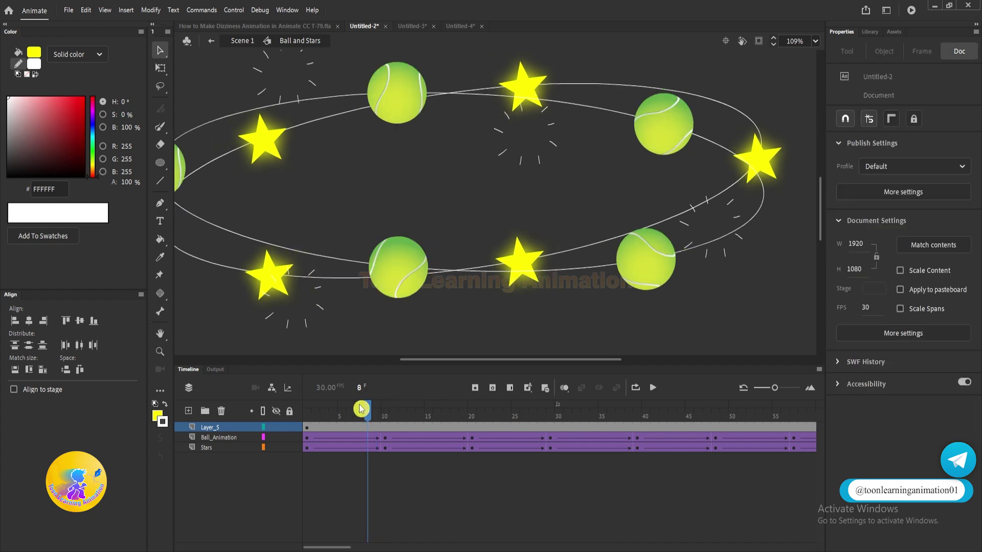
left_click(321, 307)
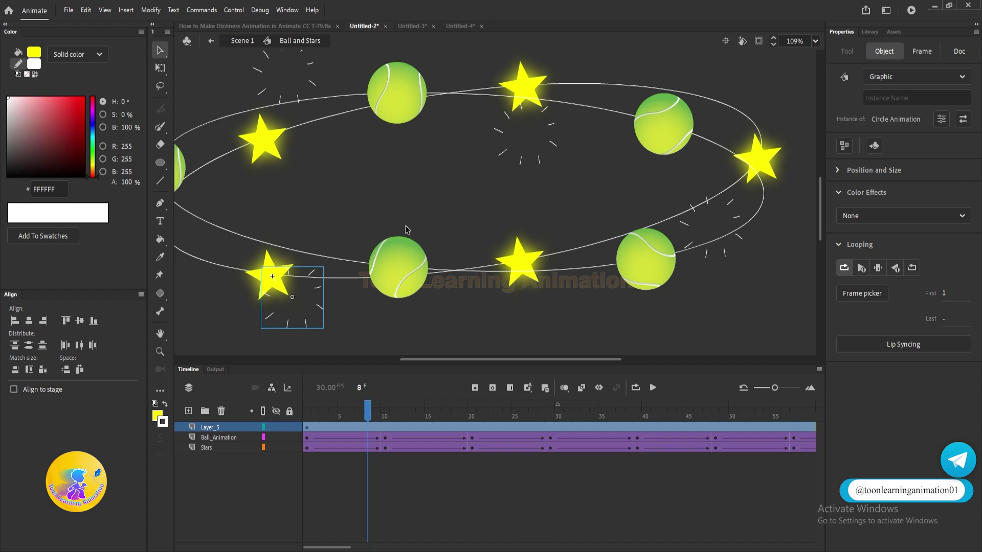
left_click(310, 414)
left_click(376, 410)
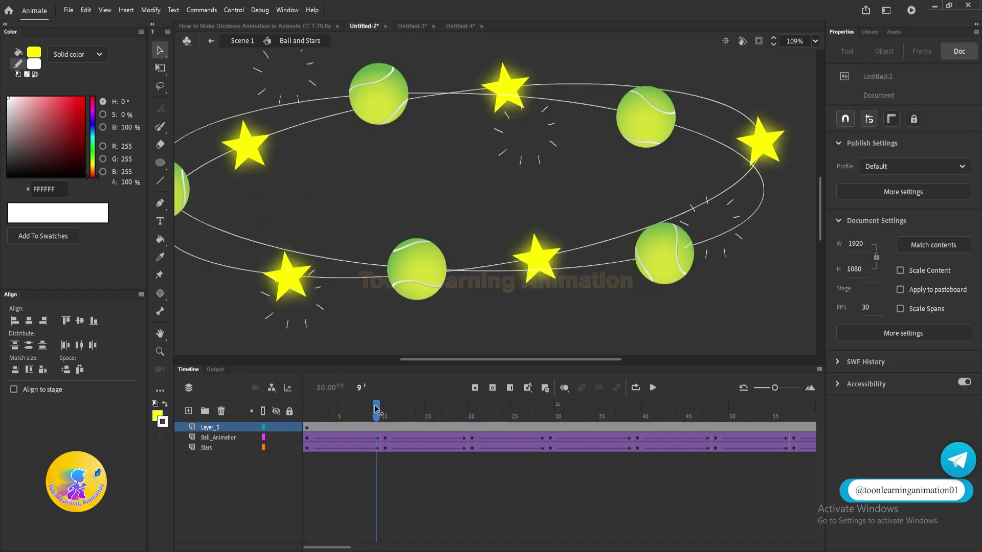
left_click(516, 151)
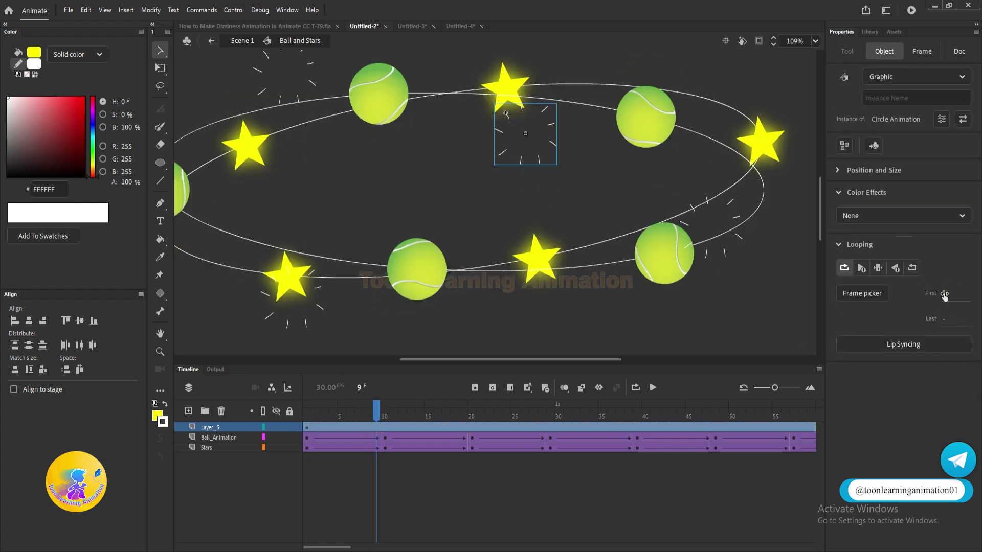
left_click_drag(954, 296, 954, 298)
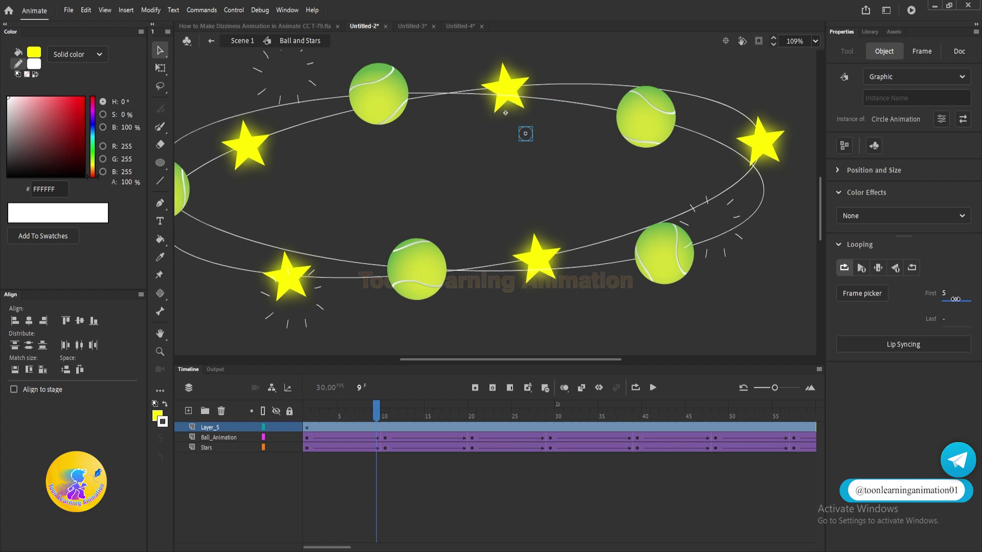
- Set the first loop frame to 8 for the right-hand burst and 3 for the lower-left burst, then rewind to frame 1
left_click(724, 251)
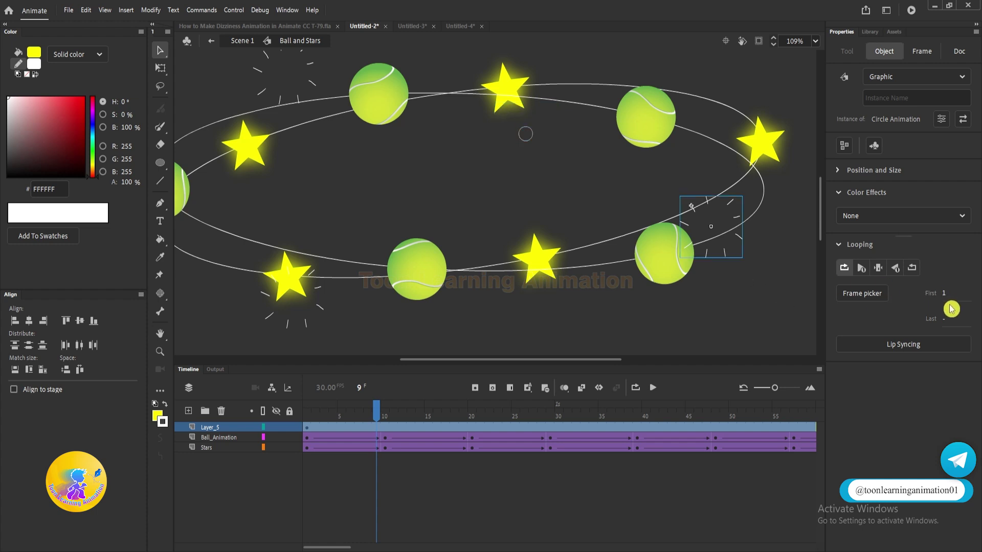
type("8")
key("Return")
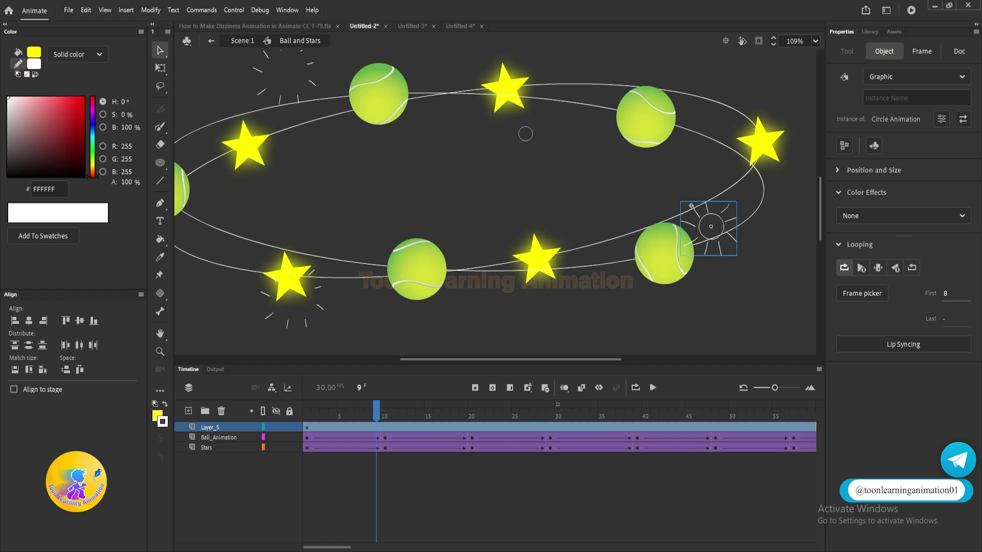
left_click(304, 324)
left_click(948, 300)
type("3")
left_click(721, 371)
left_click_drag(387, 413, 278, 355)
left_click_drag(501, 167, 513, 188)
scroll(513, 214, "down", 3)
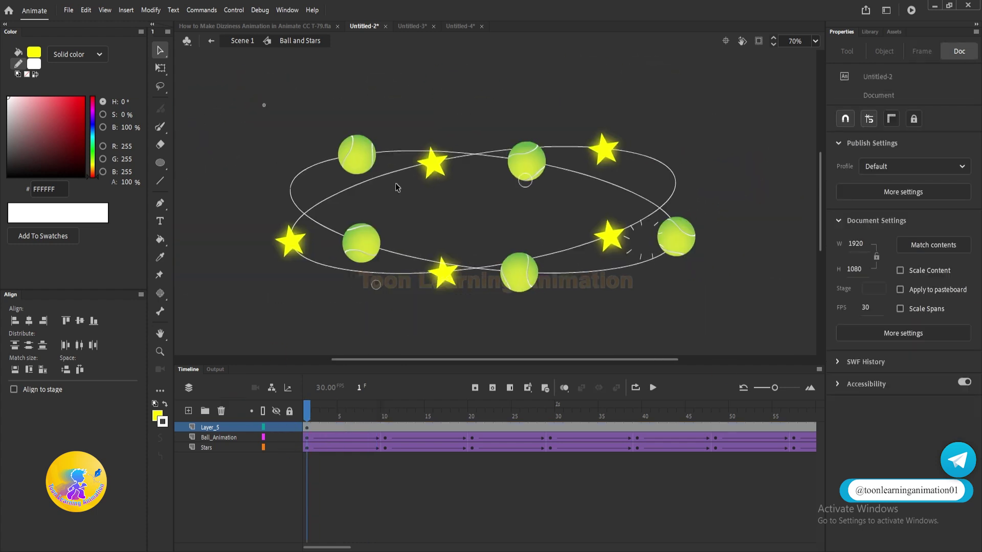
- Play back the Ball and Stars animation and check the Circle Animation symbol's frames to review the timing of the circle bursts
key("Return")
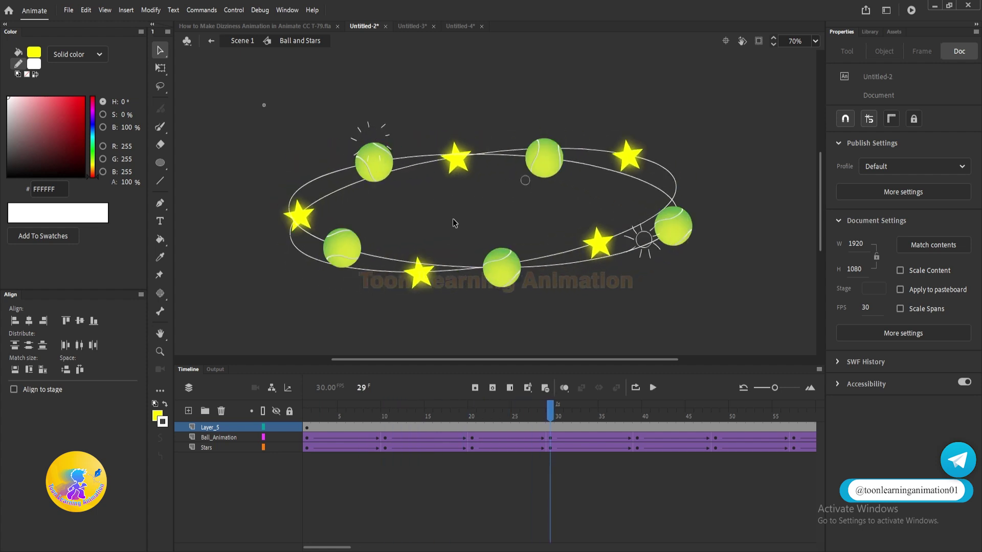
double_click(634, 254)
left_click_drag(361, 428, 404, 428)
key("ctrl+z")
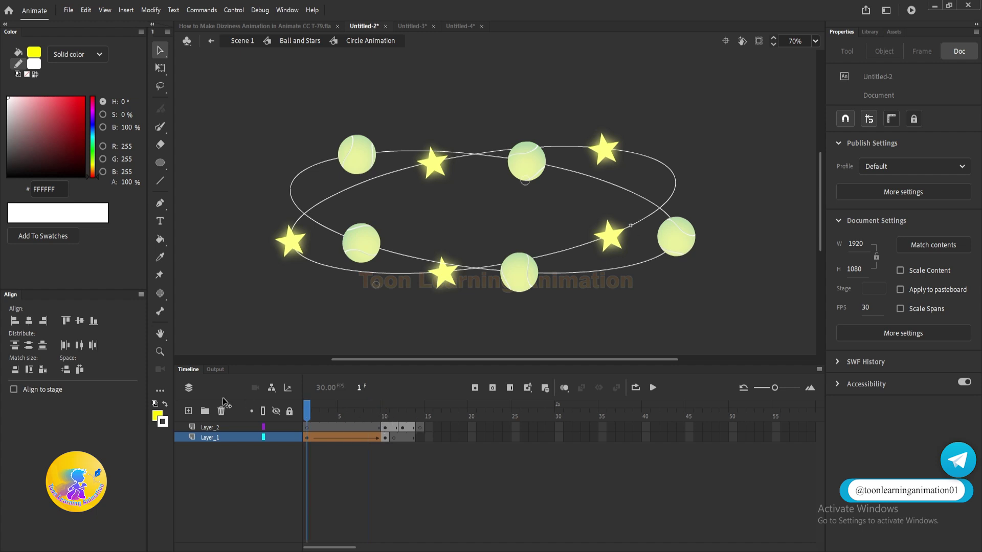
double_click(563, 304)
key("Return")
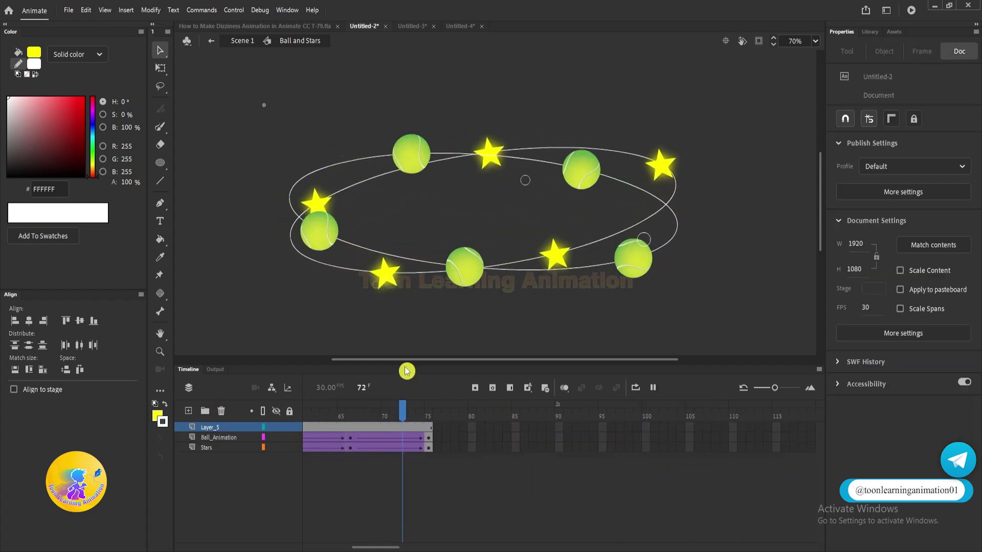
key("Return")
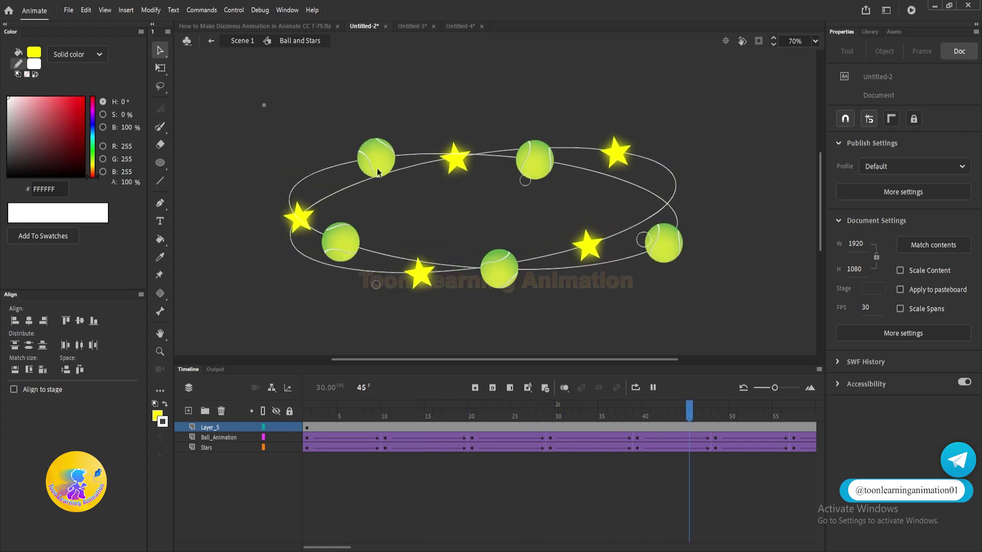
left_click(336, 418)
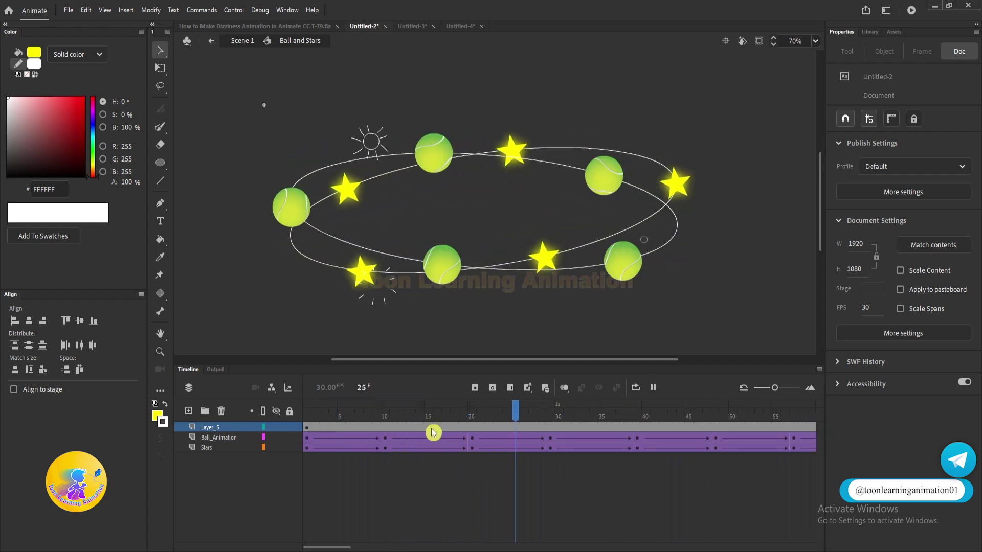
- At frame 8, set the looping first frame of the circle burst below the upper-middle star to 8
left_click(402, 416)
scroll(429, 246, "up", 2)
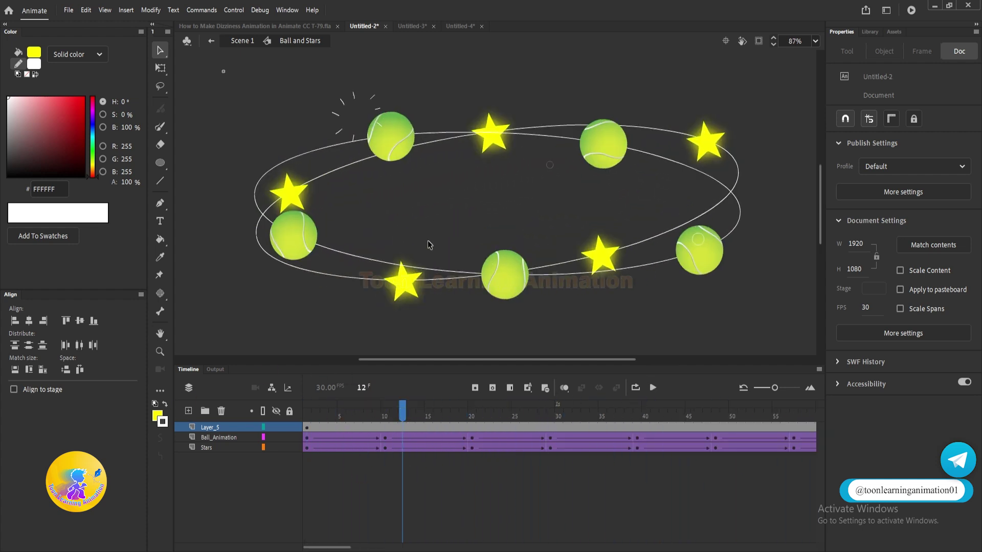
left_click_drag(394, 405, 368, 414)
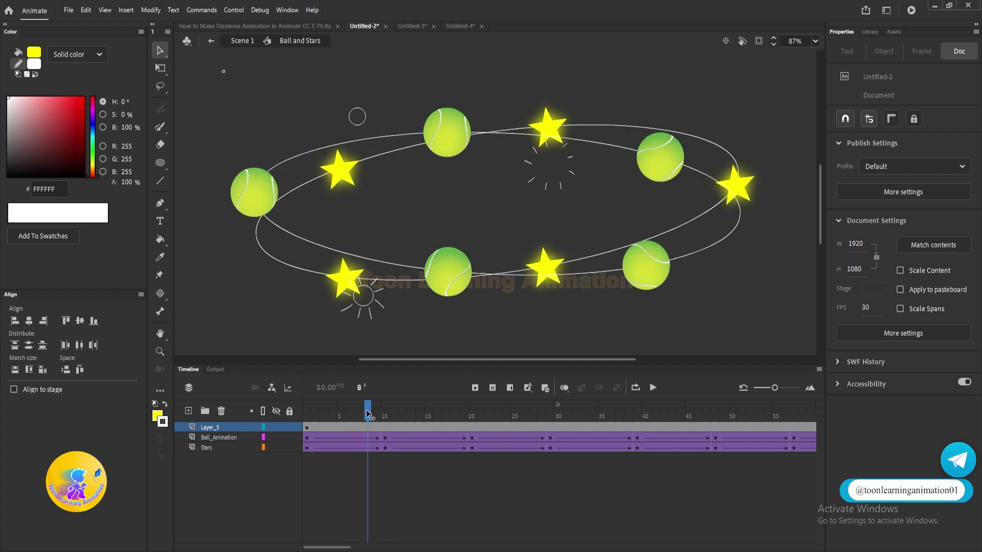
left_click(354, 109)
left_click(537, 154)
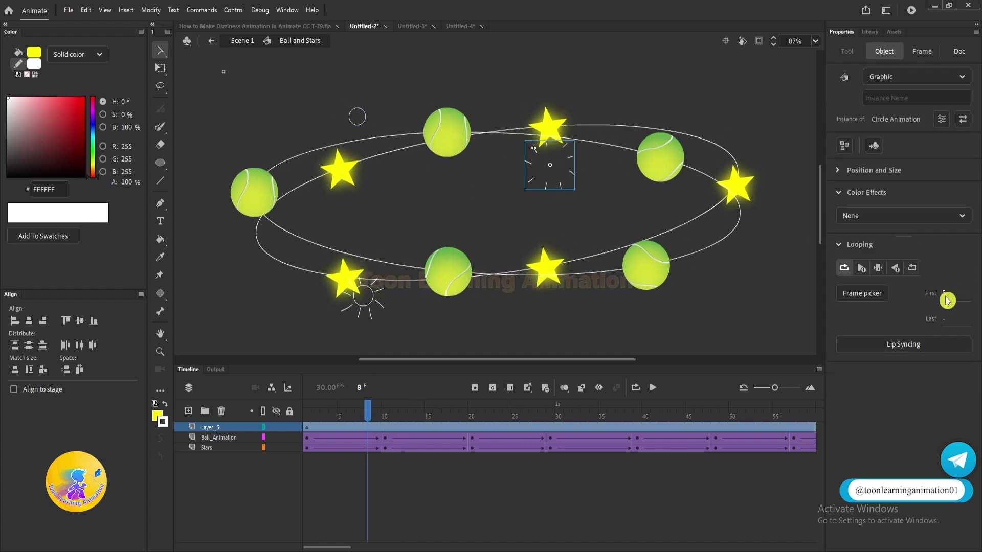
left_click(949, 294)
type("8")
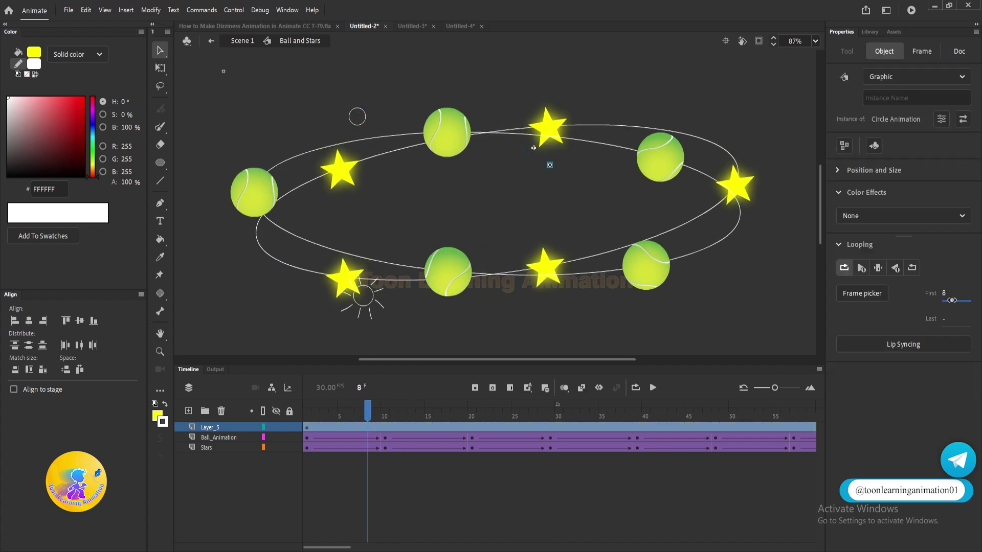
- At frame 6, set the looping first frame of the Circle Animation instance at the orbit's right end to 7
left_click_drag(379, 412, 350, 413)
left_click(715, 229)
left_click(720, 233)
left_click(949, 294)
type("13")
left_click_drag(948, 298, 930, 315)
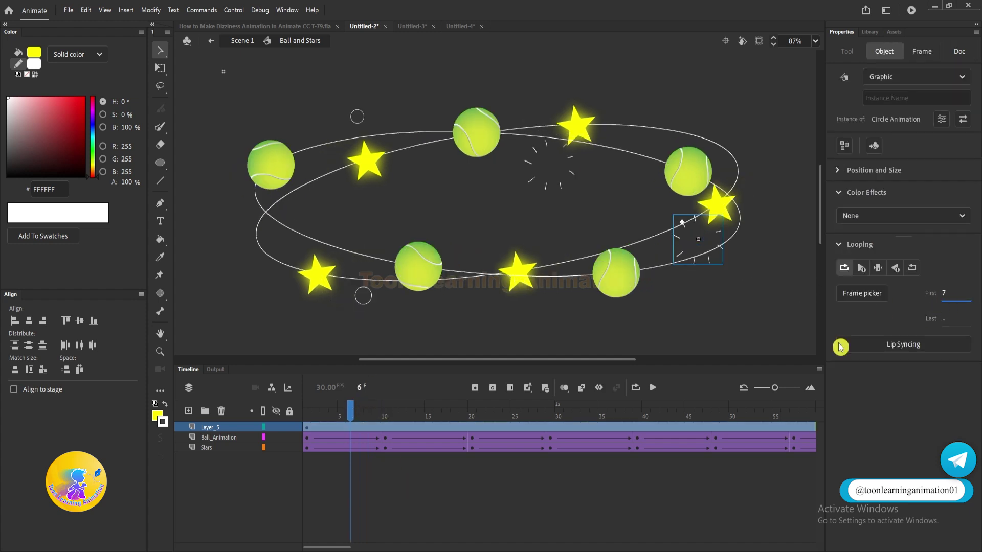
- Set the looping first frame of the Circle Animation instance below the orbit's lower-left side to 6
left_click(363, 296)
left_click(943, 298)
left_click_drag(948, 297, 950, 295)
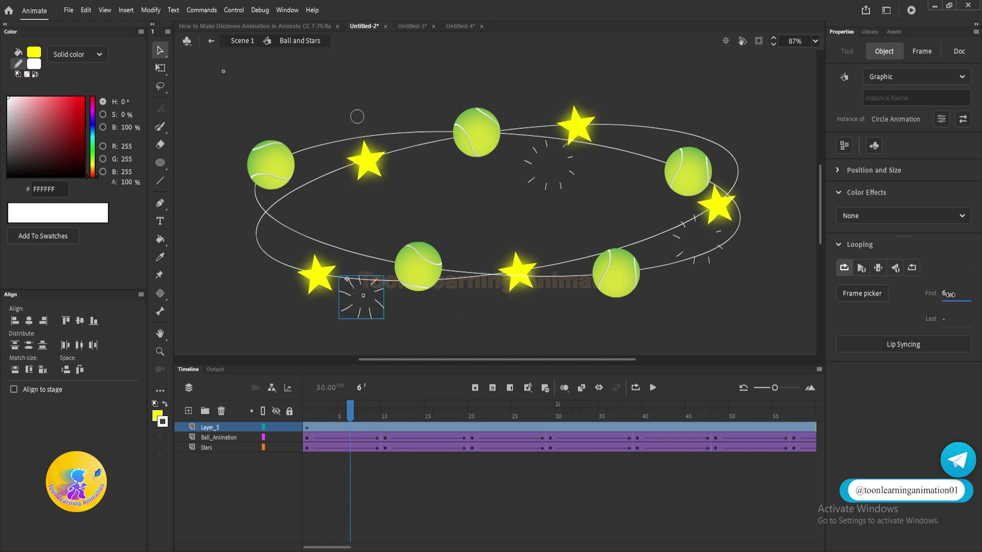
left_click(778, 297)
left_click(713, 267)
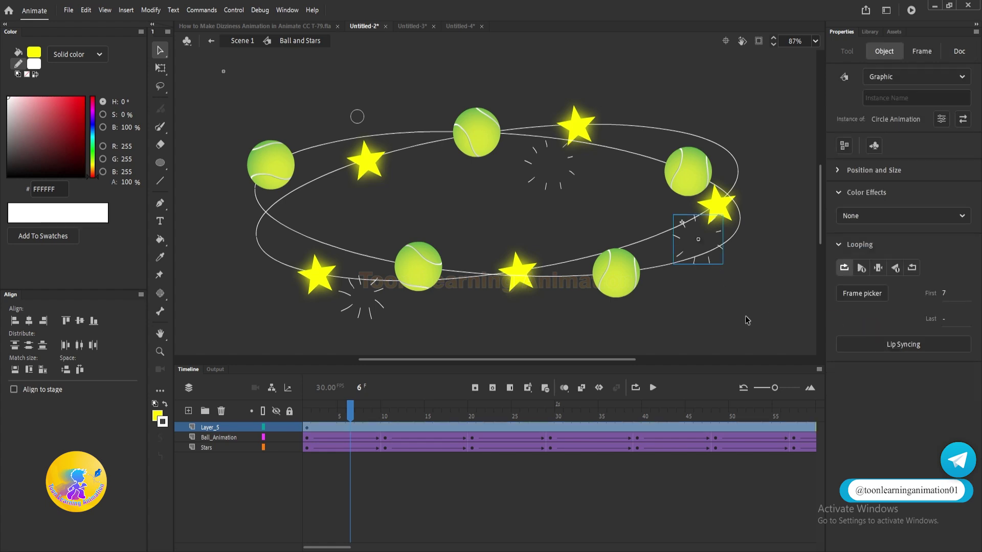
- Move the circle burst inside the orbit's upper middle outside its upper-right curve, and play the animation to check it
key("Return")
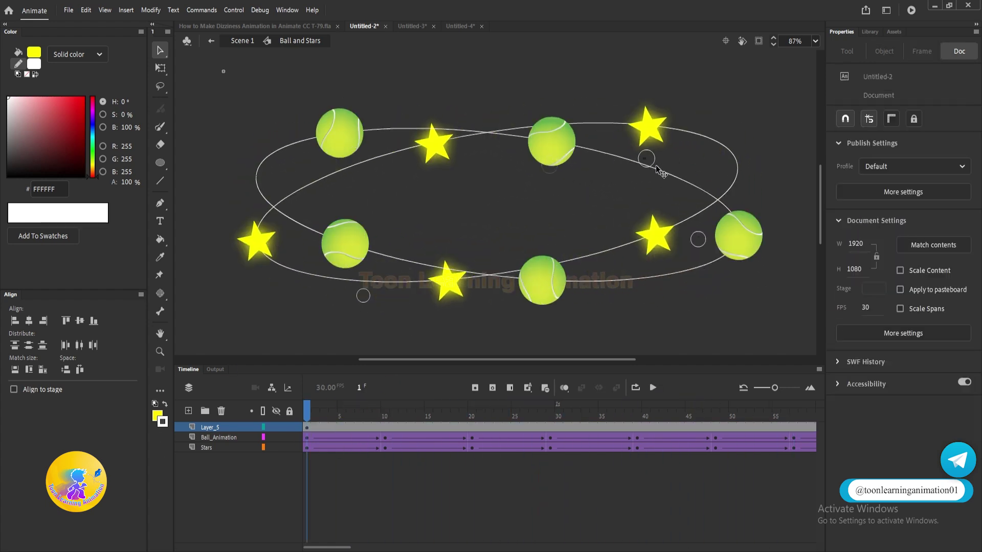
left_click(714, 126)
key("Return")
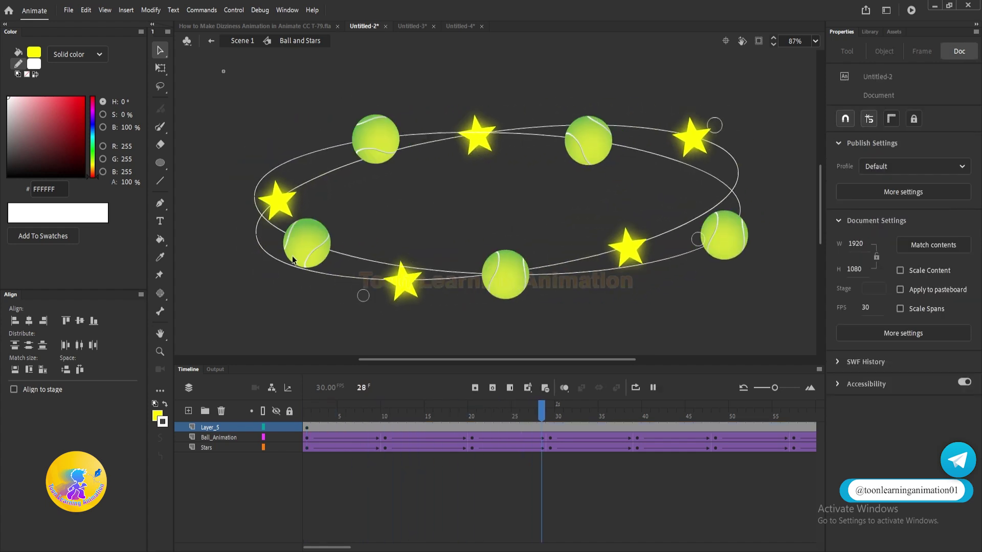
left_click(401, 258)
left_click(401, 257)
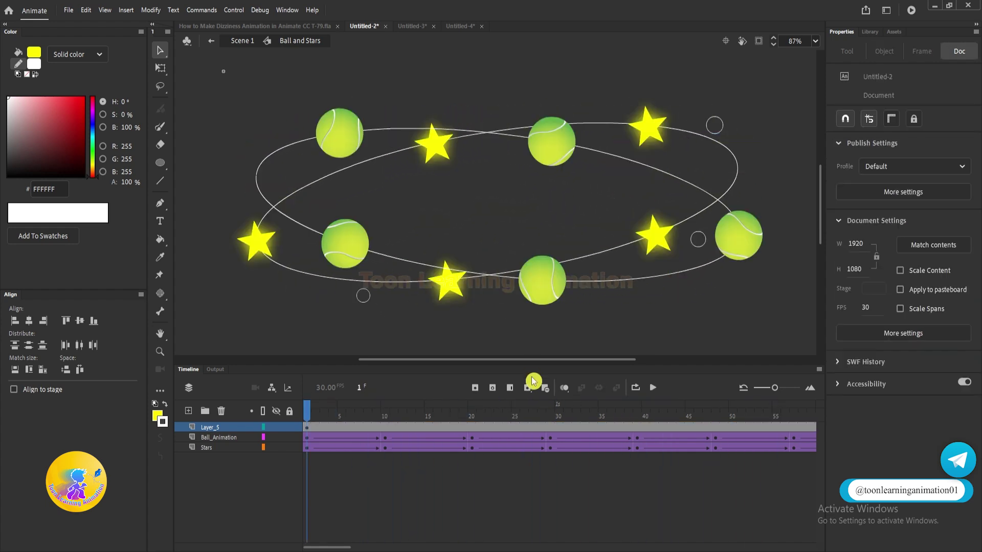
- Return to Scene 1 and play back the complete Ball and Stars animation on the stage
double_click(409, 264)
left_click(417, 270)
scroll(496, 243, "down", 2)
left_click_drag(600, 147, 383, 301)
left_click(660, 212)
key("Return")
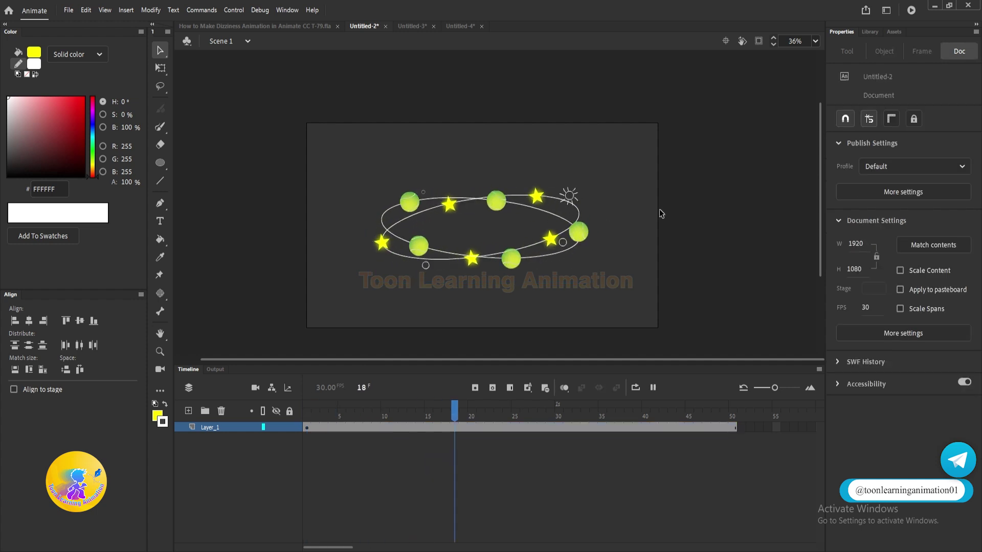
key("Return")
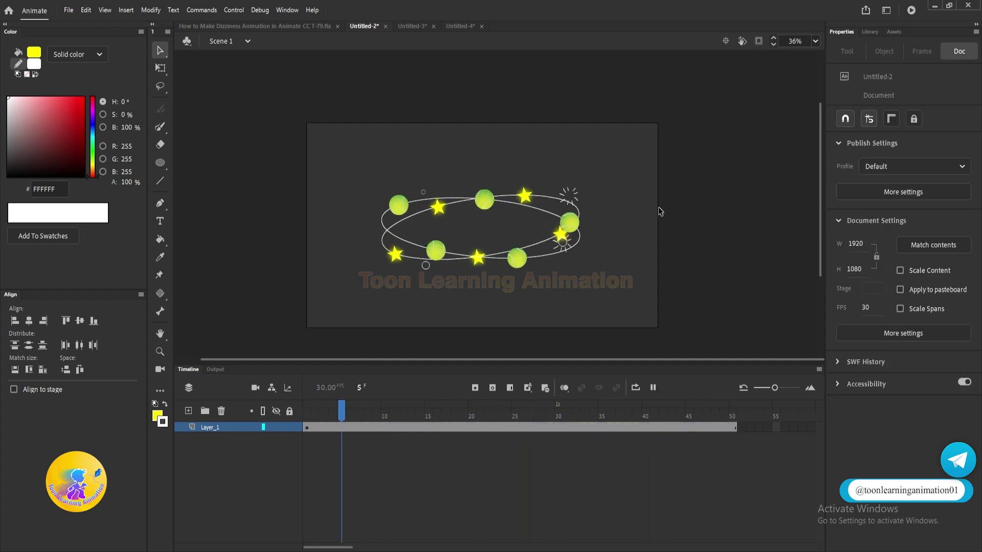
- Copy the Ball and Stars instance and open the man's head symbol in the document "How to Make Dizziness Animation in Animate CC T-79.fla"
left_click(508, 231)
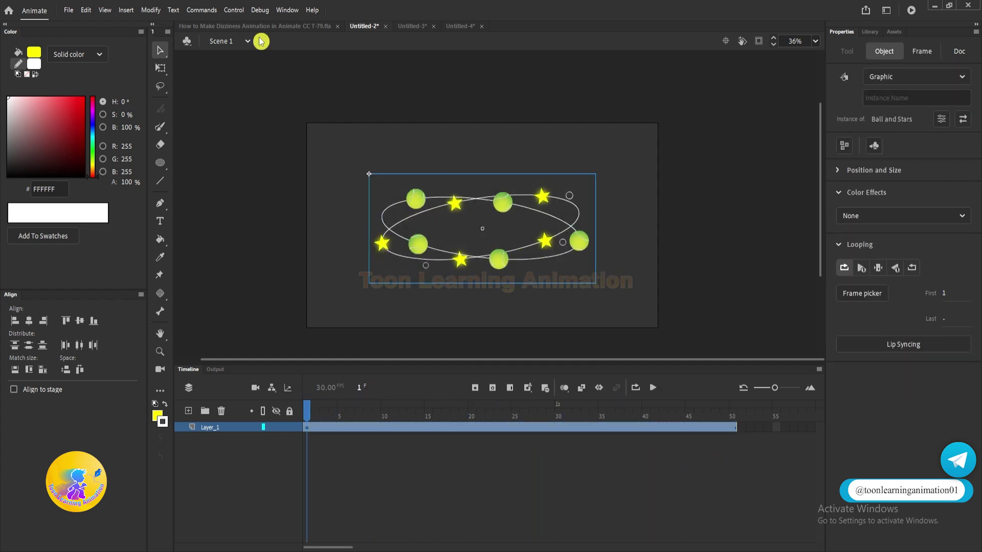
left_click(277, 27)
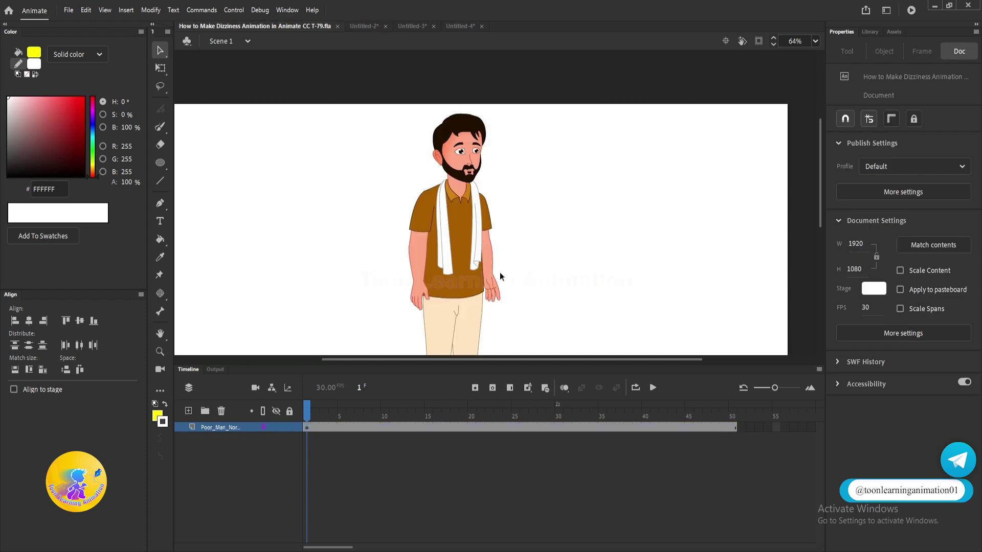
double_click(497, 143)
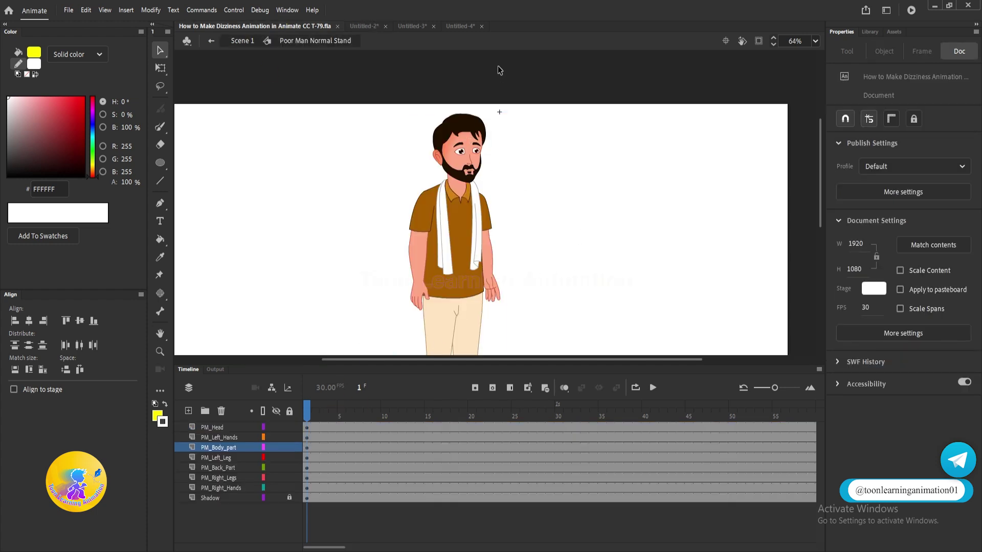
double_click(463, 131)
- Add a new layer above PM_Nose in the head symbol and insert a blank keyframe on it at frame 20
left_click(217, 427)
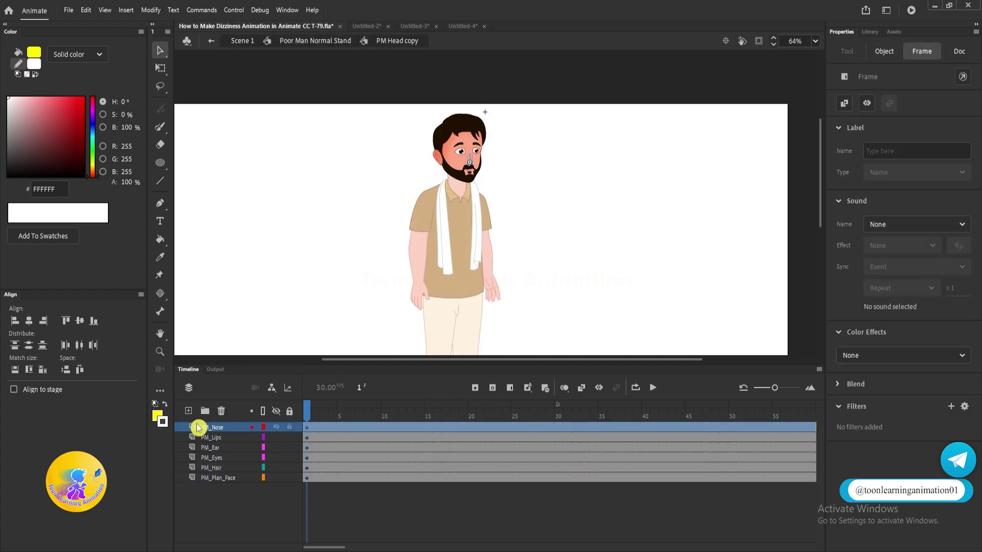
left_click(188, 413)
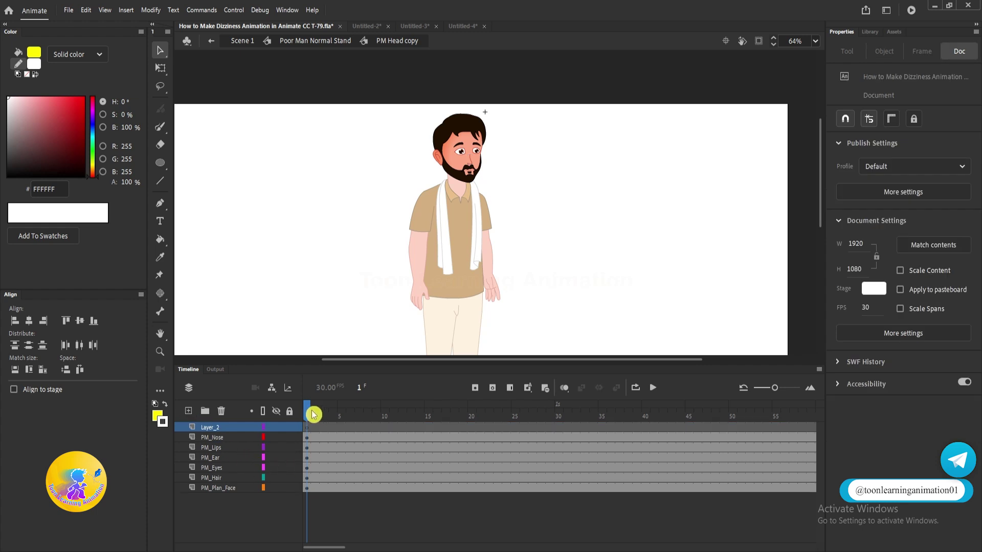
double_click(600, 233)
left_click(601, 232)
left_click(496, 420)
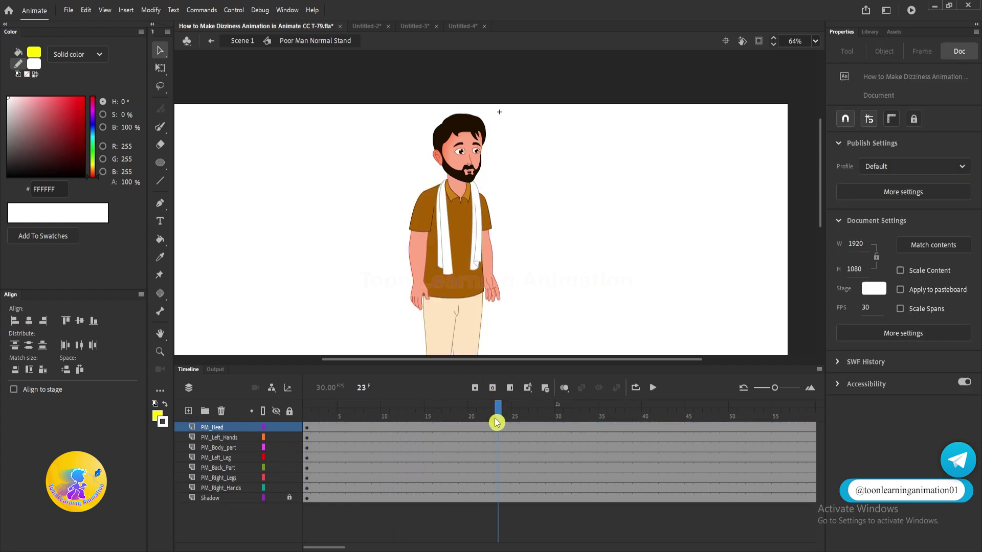
left_click_drag(497, 415, 474, 418)
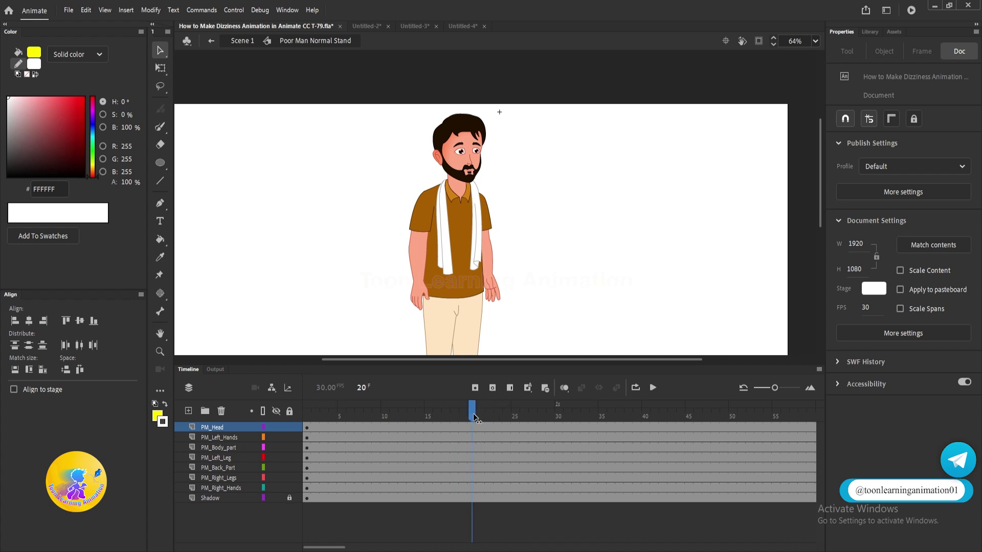
double_click(462, 144)
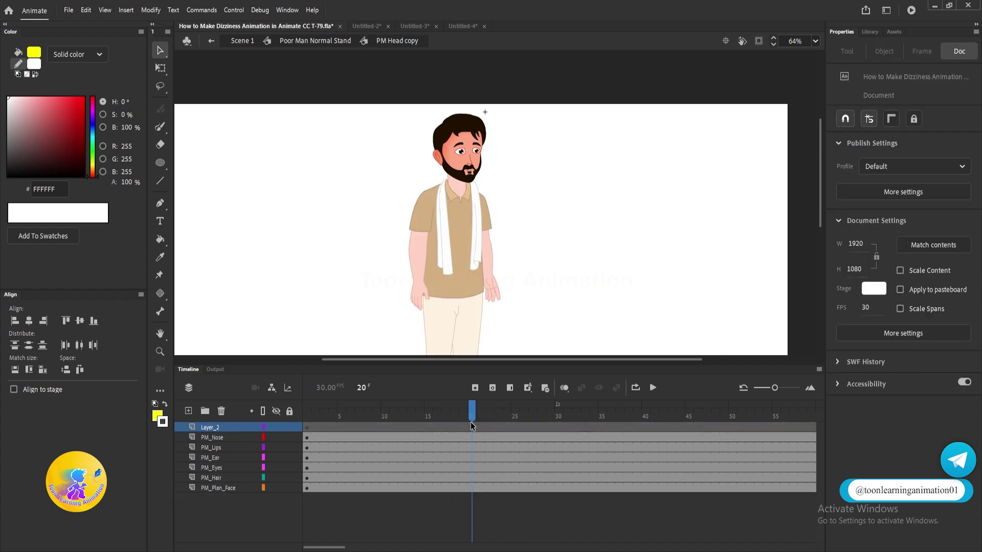
left_click(472, 427)
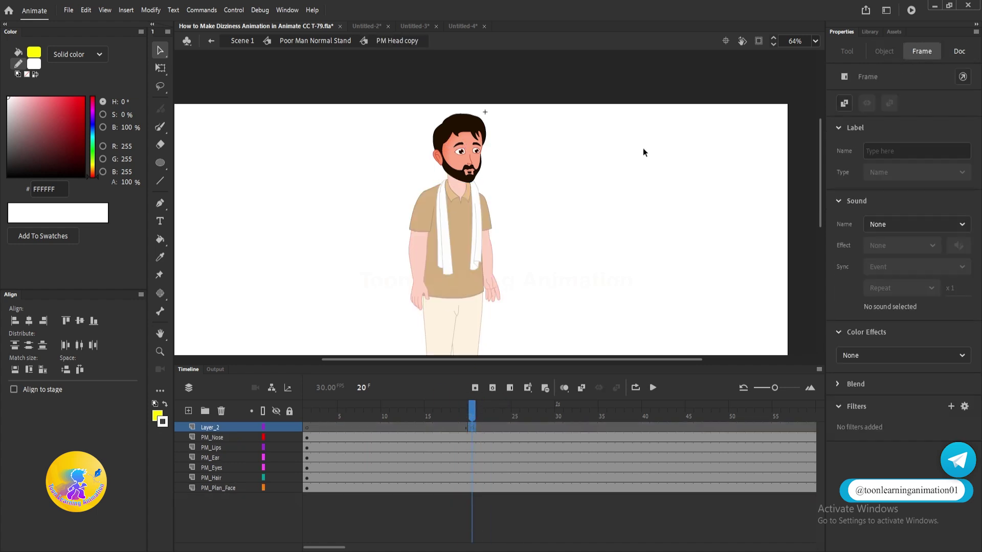
- Paste the Ball and Stars instance in place at frame 20, then scale it down and position it around the top of the man's head
key("ctrl+shift+v")
left_click(162, 68)
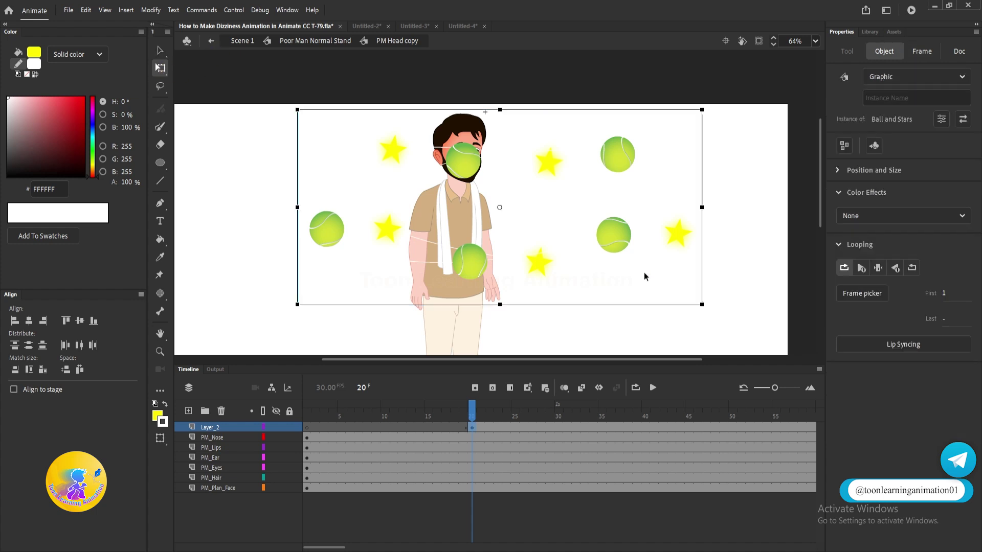
left_click_drag(699, 308, 565, 245)
left_click_drag(535, 210, 514, 153)
scroll(516, 155, "up", 5)
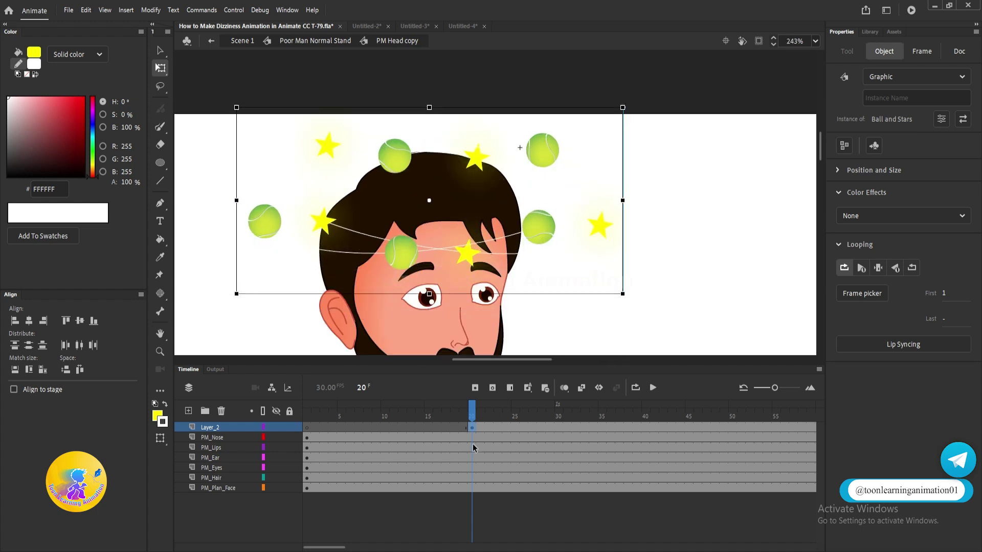
left_click(553, 180)
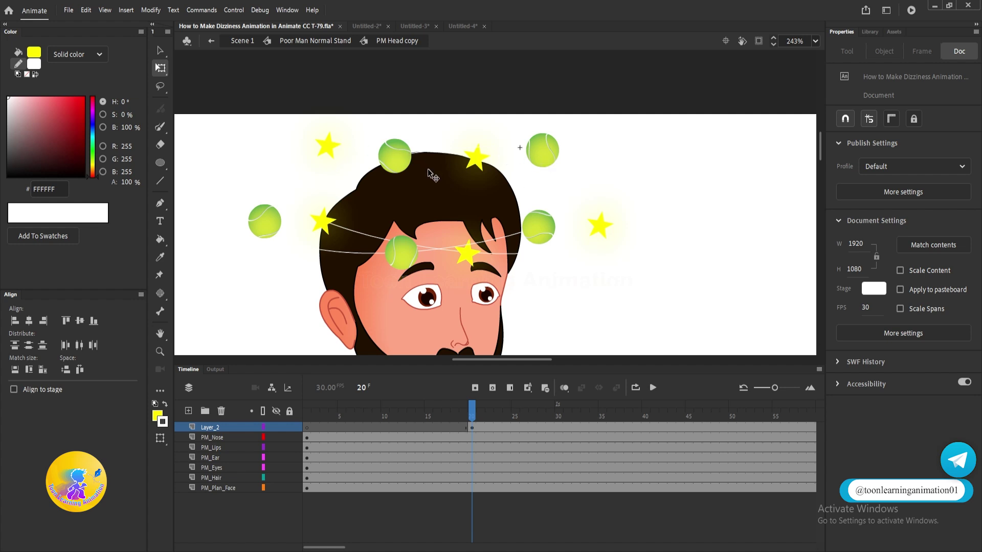
key("Return")
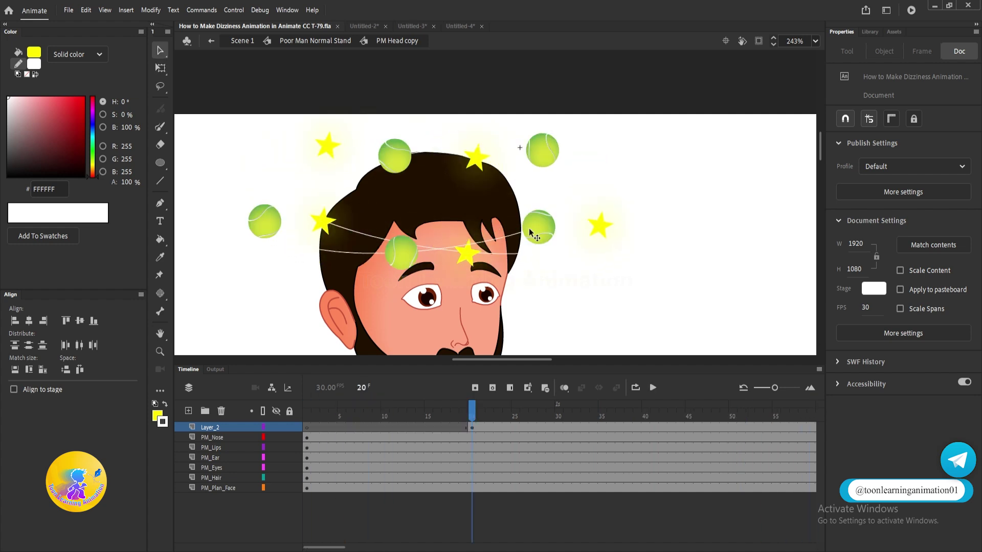
left_click(380, 207)
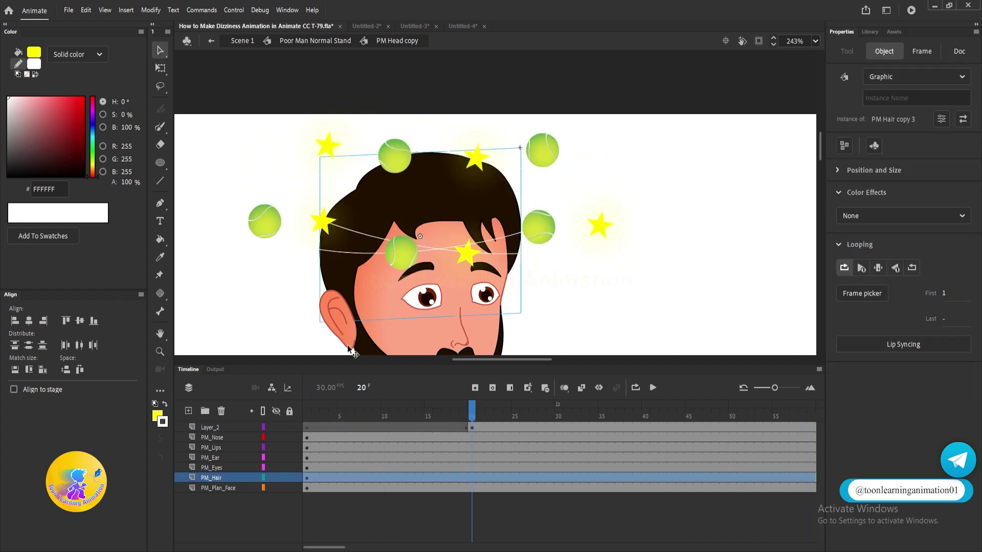
left_click_drag(403, 204, 573, 170)
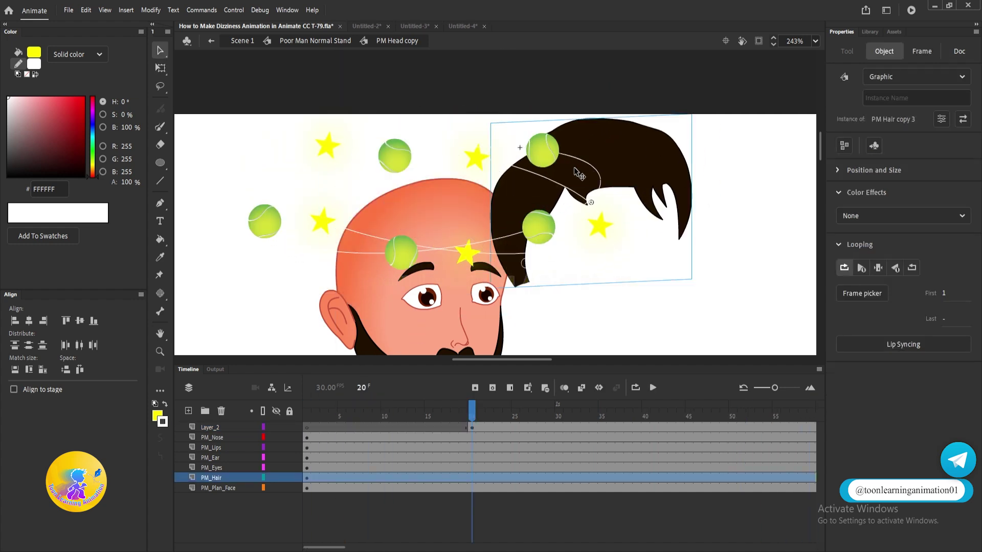
key("ctrl+z")
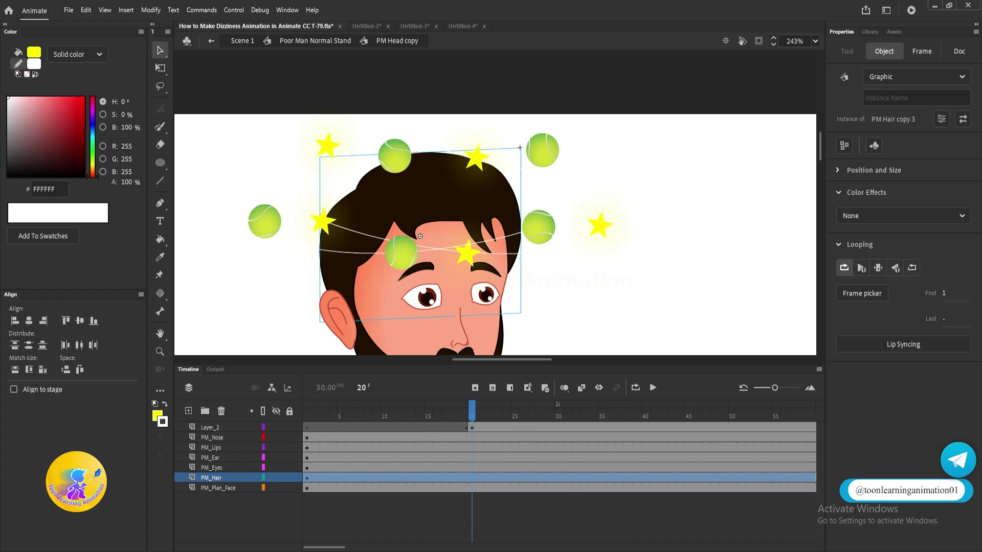
- Add another new layer above the ball-and-stars layer in the head symbol
left_click(476, 429)
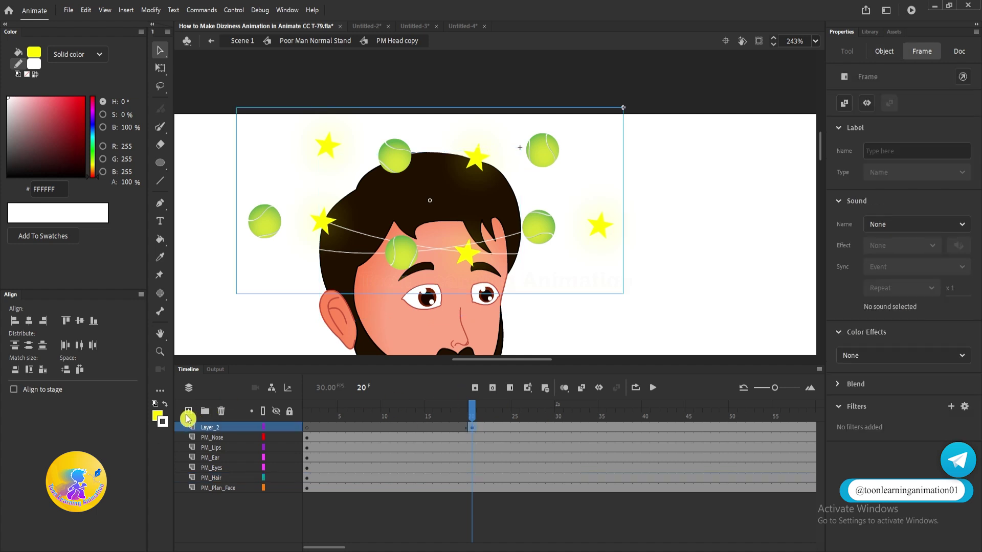
left_click(188, 411)
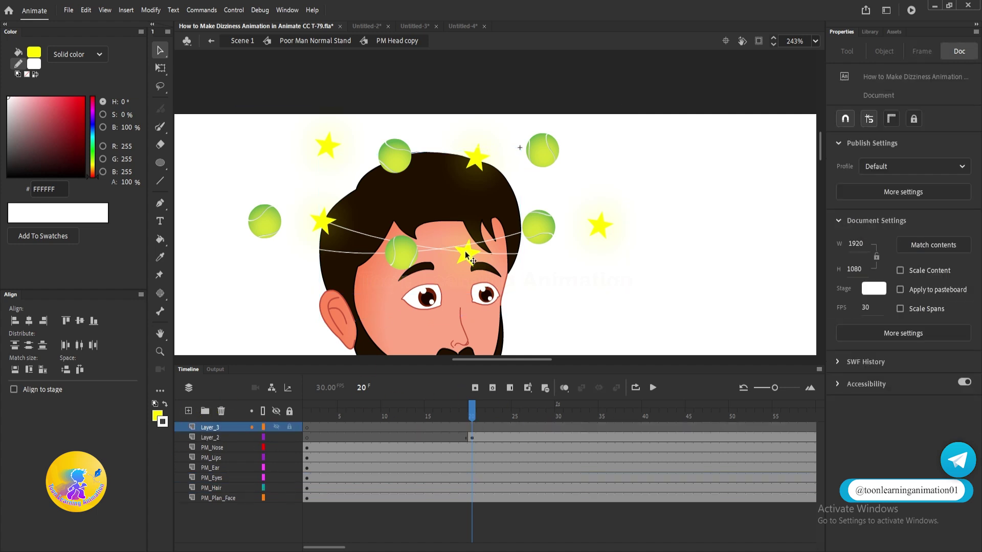
- Paste the copied hair in place on the top layer, break it apart, and lock all the layers beneath it
key("ctrl+shift+v")
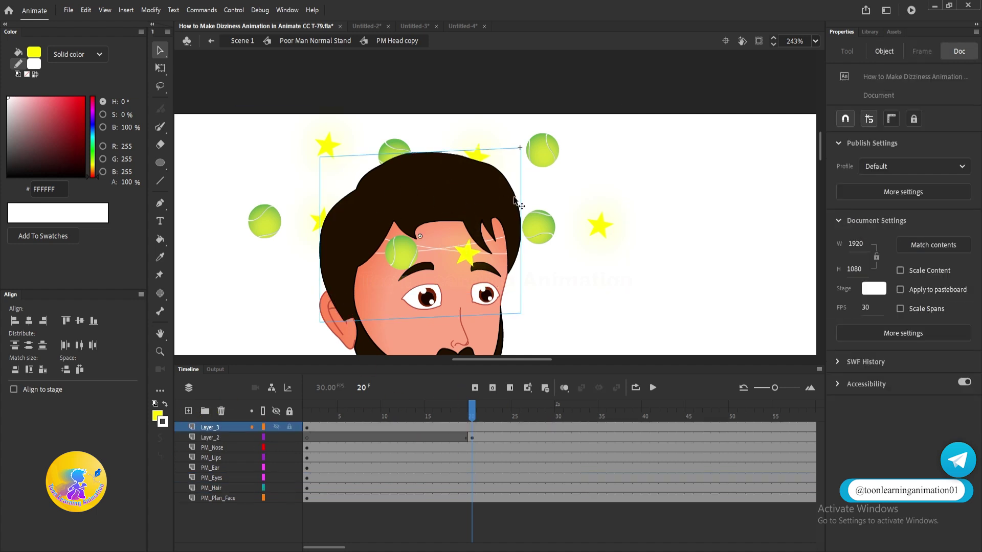
key("ctrl+b")
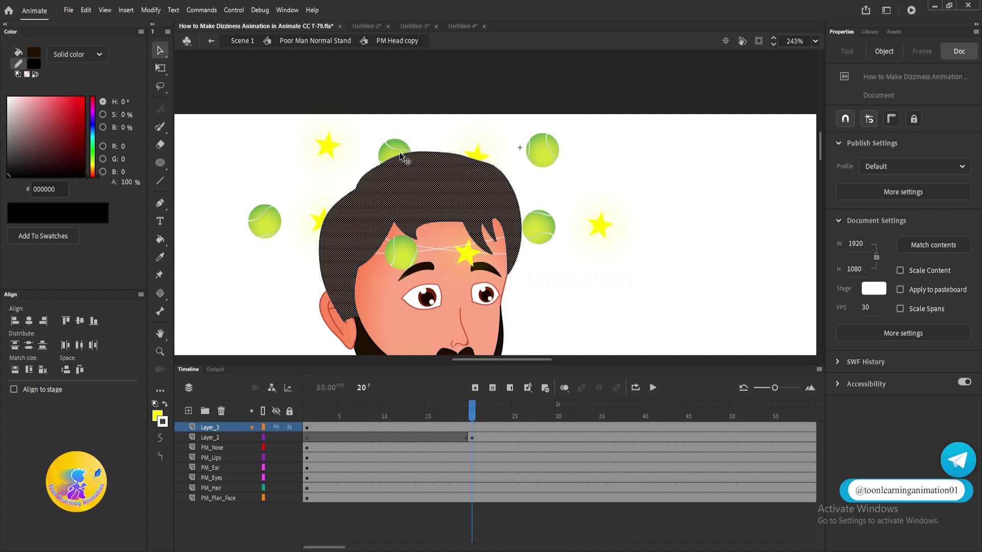
left_click_drag(289, 438, 289, 498)
- Delete the lower parts of the pasted hair shape on Layer_3, keeping only the crown of the head
left_click_drag(299, 220, 716, 429)
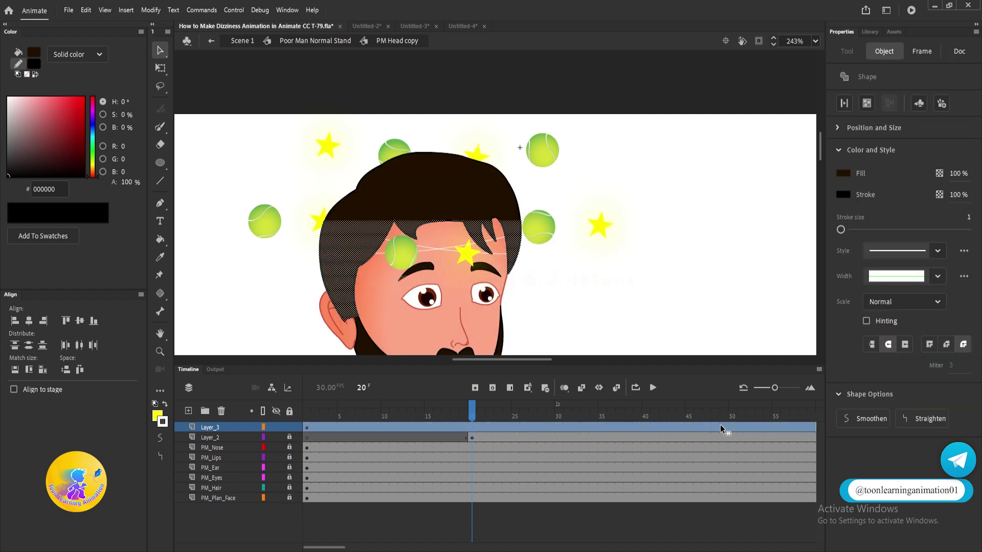
key("Delete")
left_click_drag(646, 299, 489, 205)
key("Delete")
left_click_drag(540, 258, 421, 209)
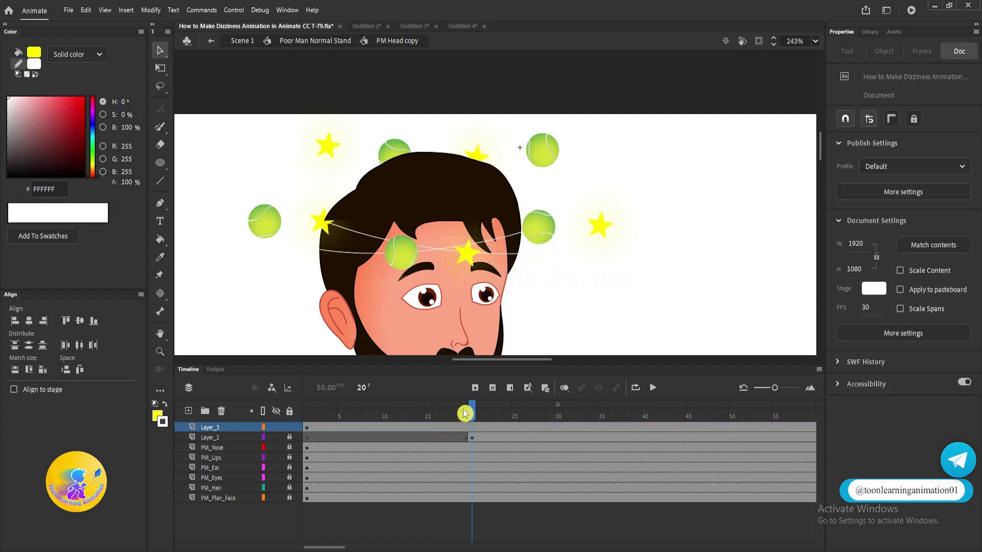
- Play the head animation from the start to check how the balls and stars pass behind the hair
left_click_drag(465, 414, 248, 408)
key("Return")
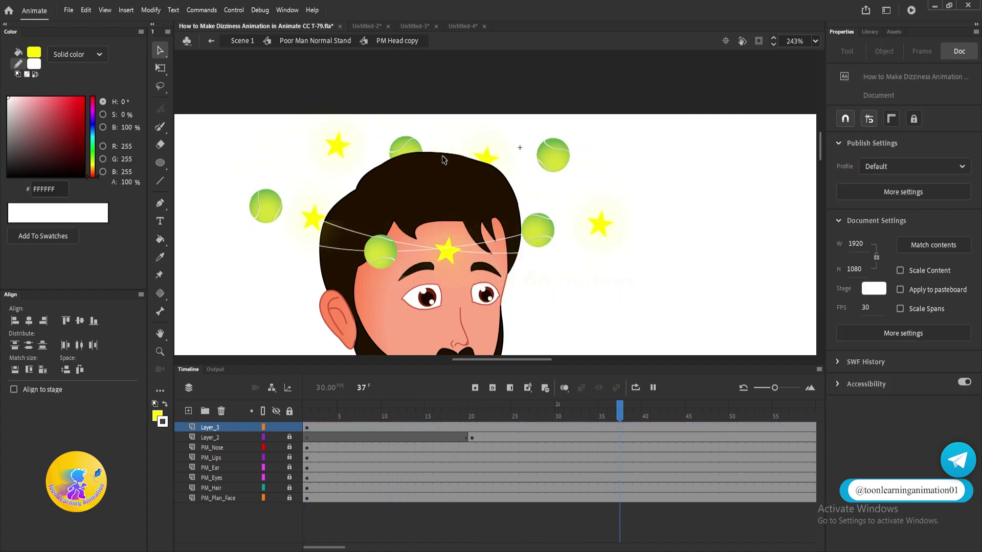
left_click_drag(357, 404, 314, 417)
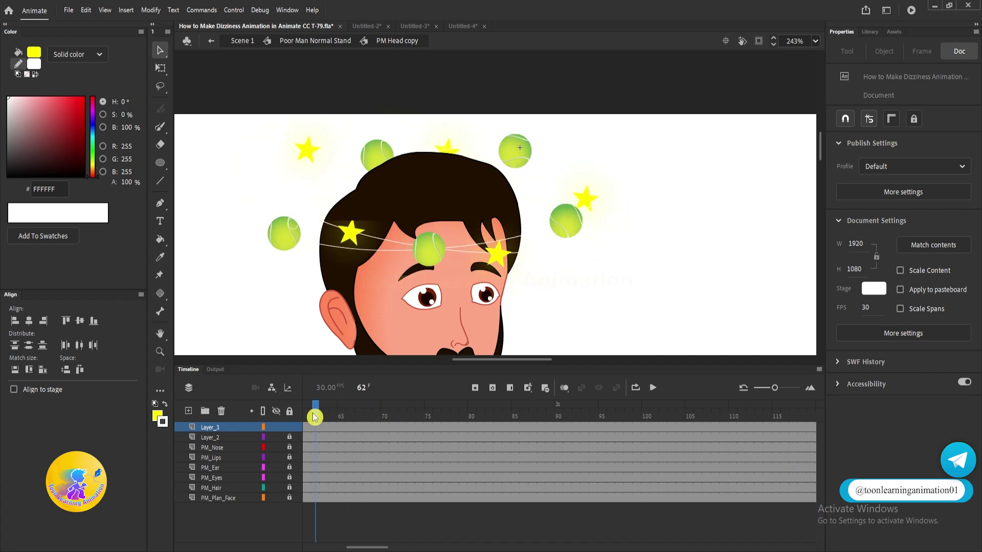
key("Return")
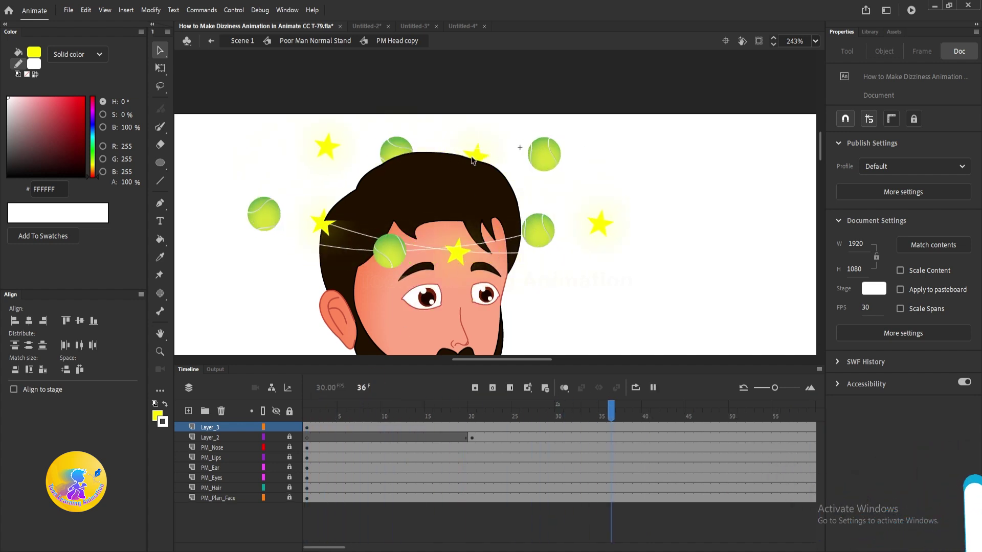
key("Return")
key("shift+comma")
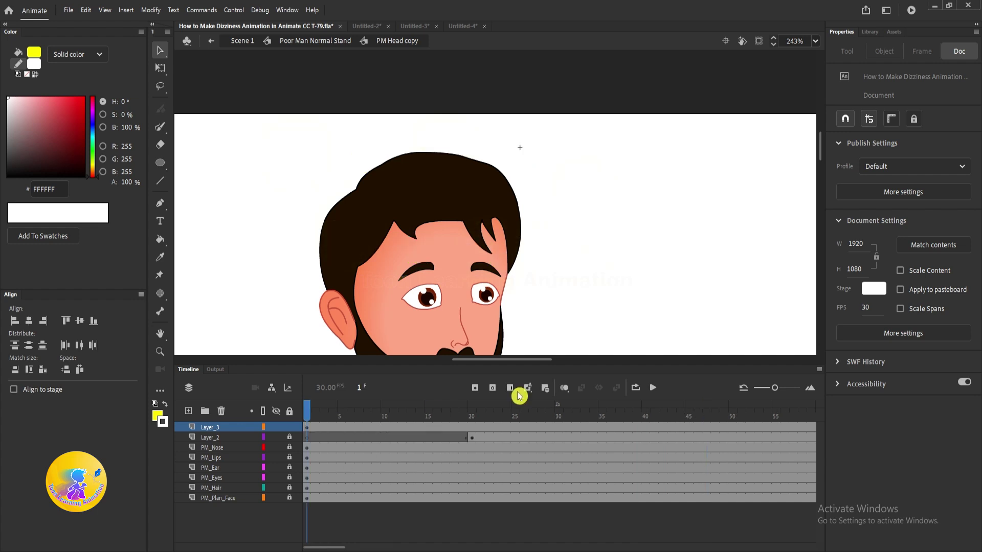
- Unlock Layer_2 and move the Ball and Stars instance at frame 20 slightly down over the forehead
left_click(472, 416)
left_click(289, 441)
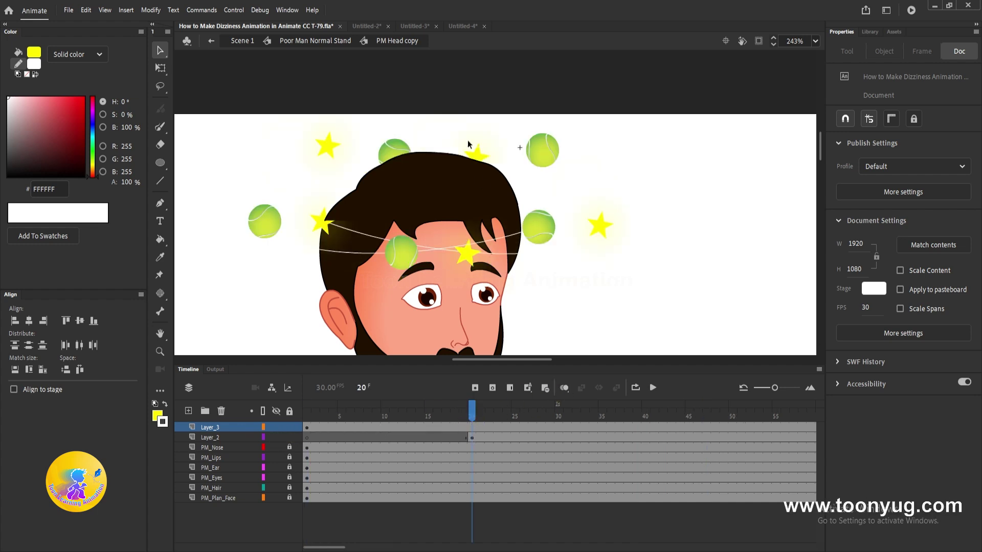
left_click(548, 226)
left_click_drag(548, 227, 548, 243)
- Play the head animation again to review the lowered orbit around the head
left_click_drag(472, 407, 441, 407)
key("Return")
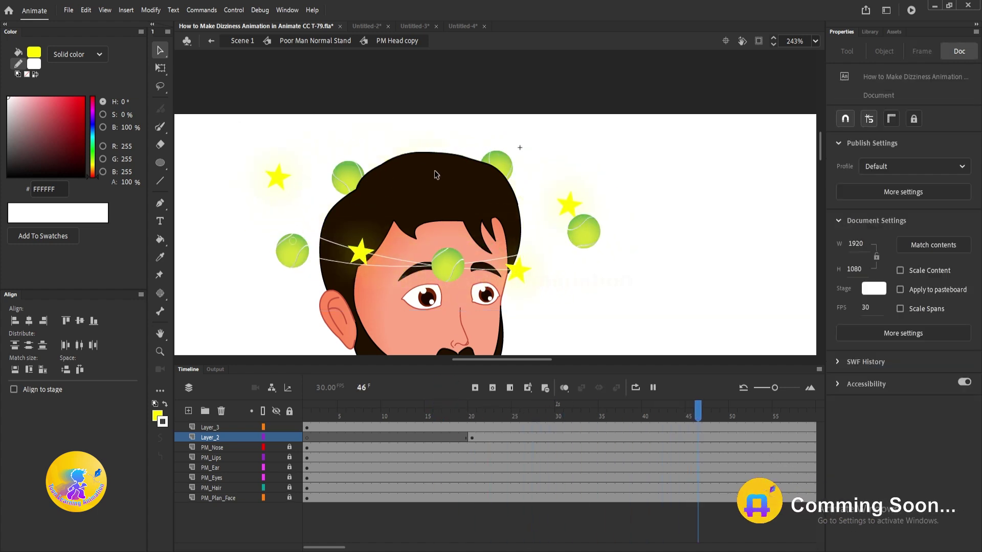
key("Return")
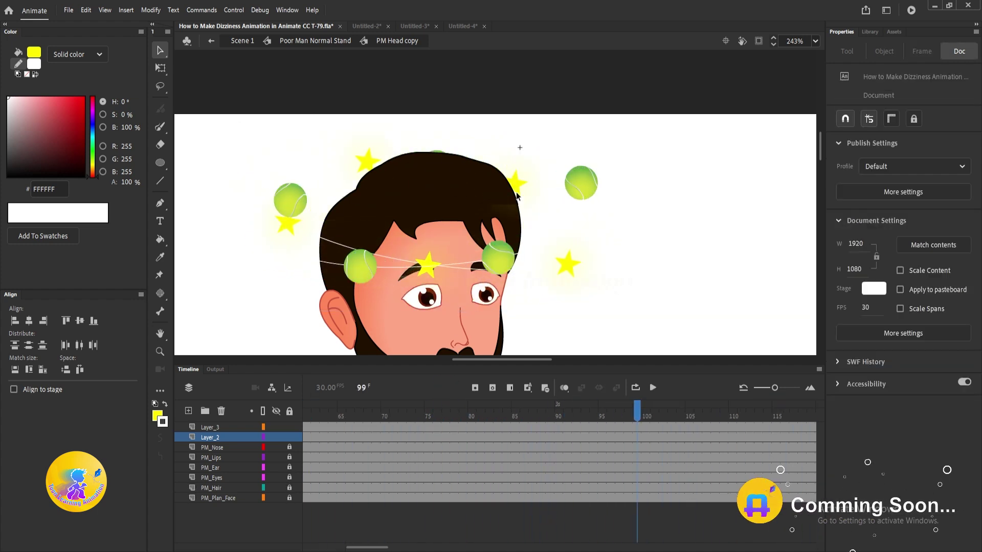
left_click_drag(352, 416, 473, 411)
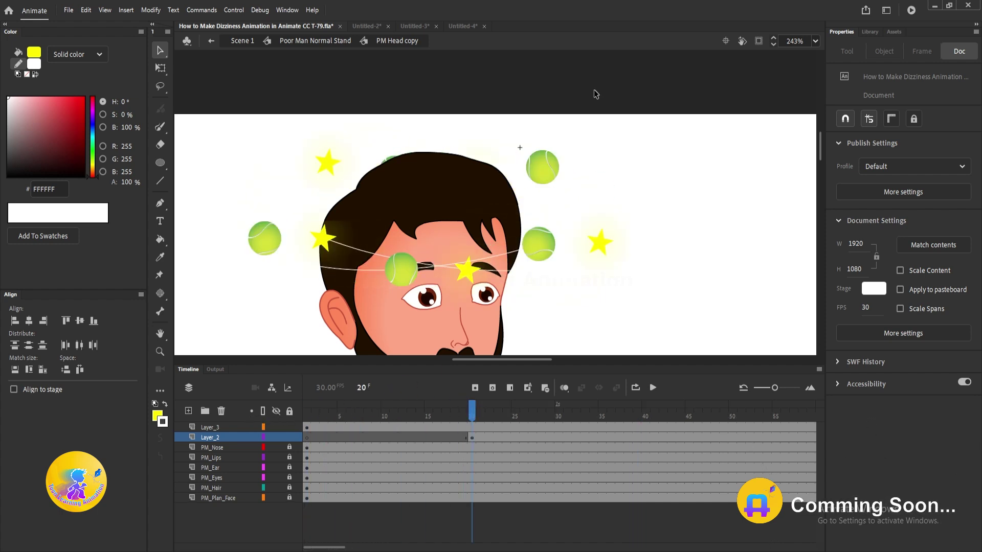
key("Return")
- Flip the Ball and Stars instance horizontally at frame 20 and play back the mirrored orbit
left_click(476, 386)
left_click(473, 413)
left_click(548, 238)
right_click(548, 238)
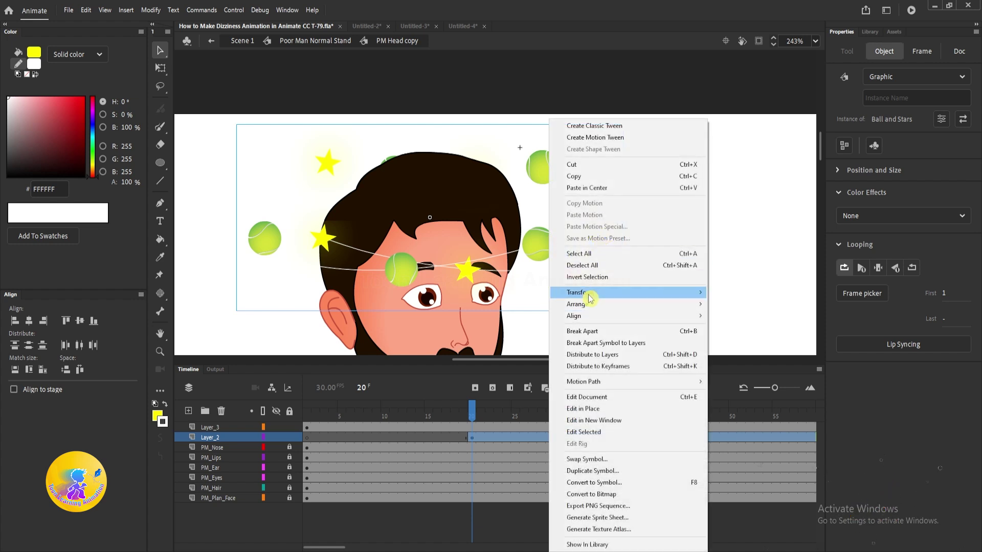
mouse_move(591, 296)
left_click(767, 413)
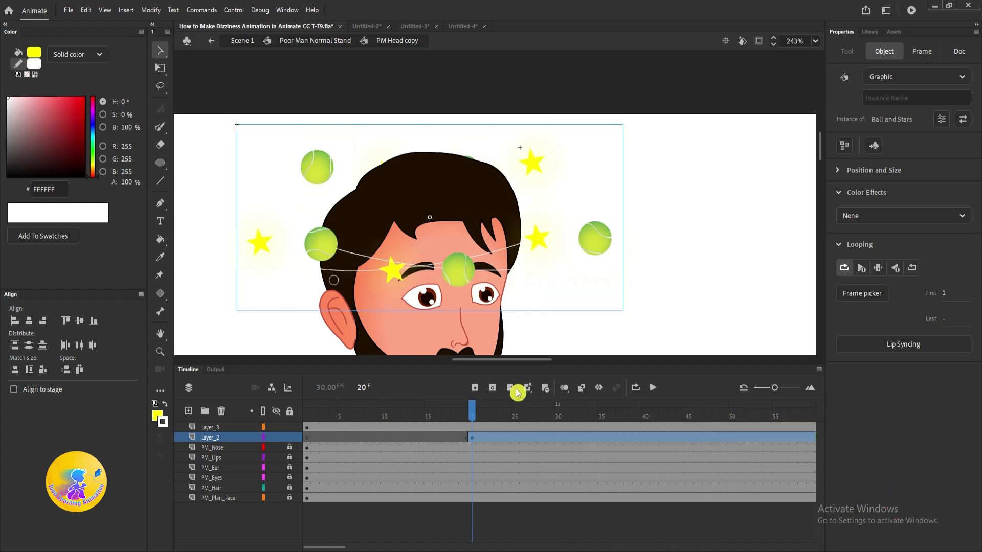
key("Return")
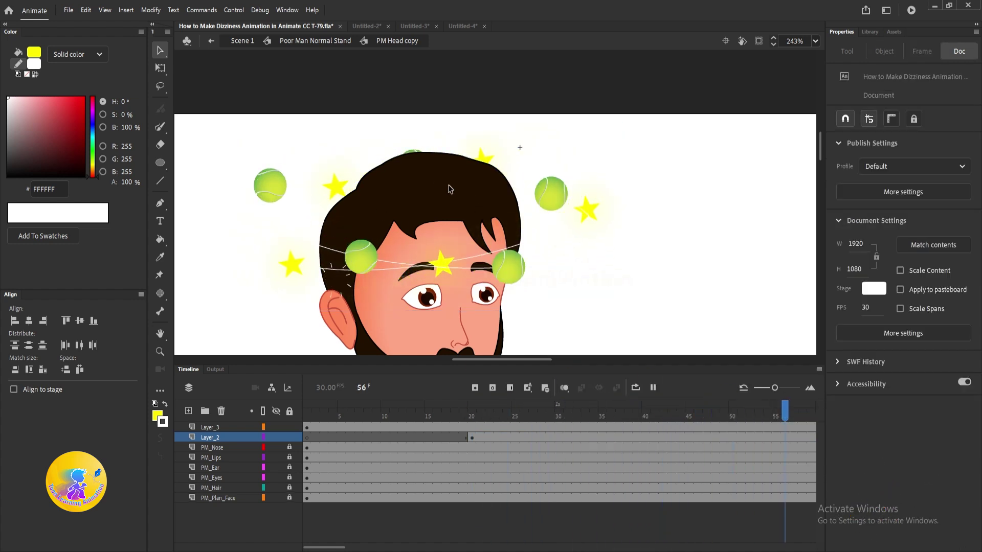
left_click_drag(333, 402, 239, 411)
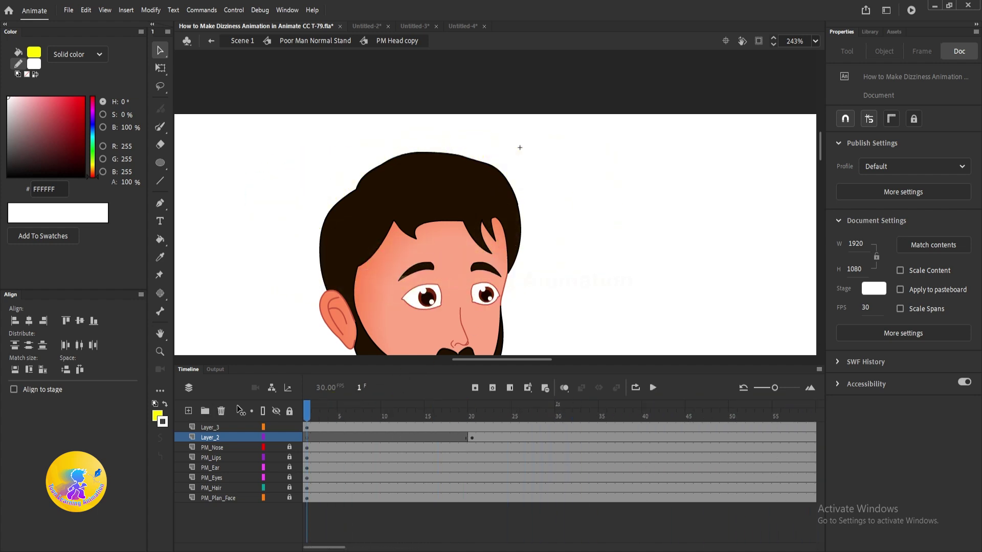
- Lock Layer_3 and Layer_2, unlock the face part layers, and play the head animation
left_click(290, 428)
left_click(290, 438)
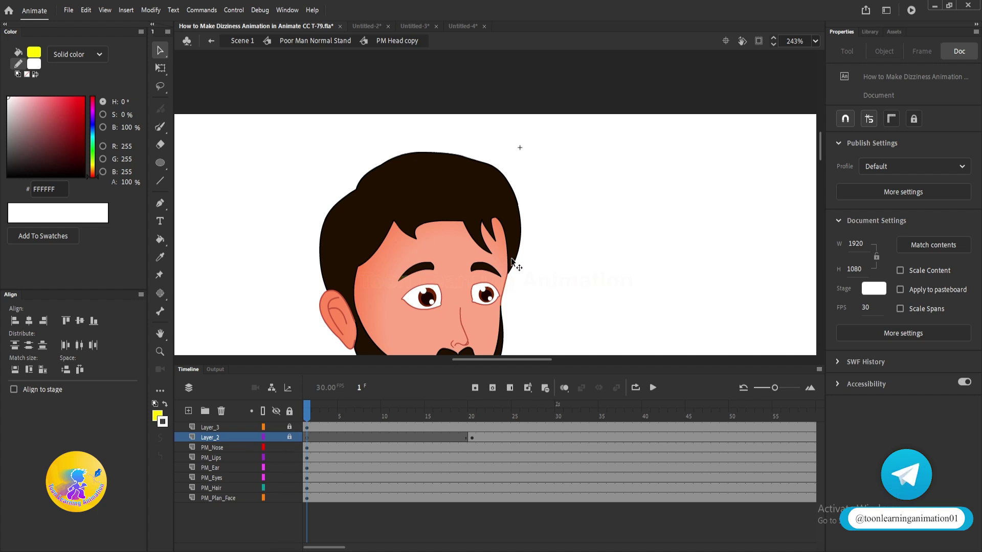
key("Return")
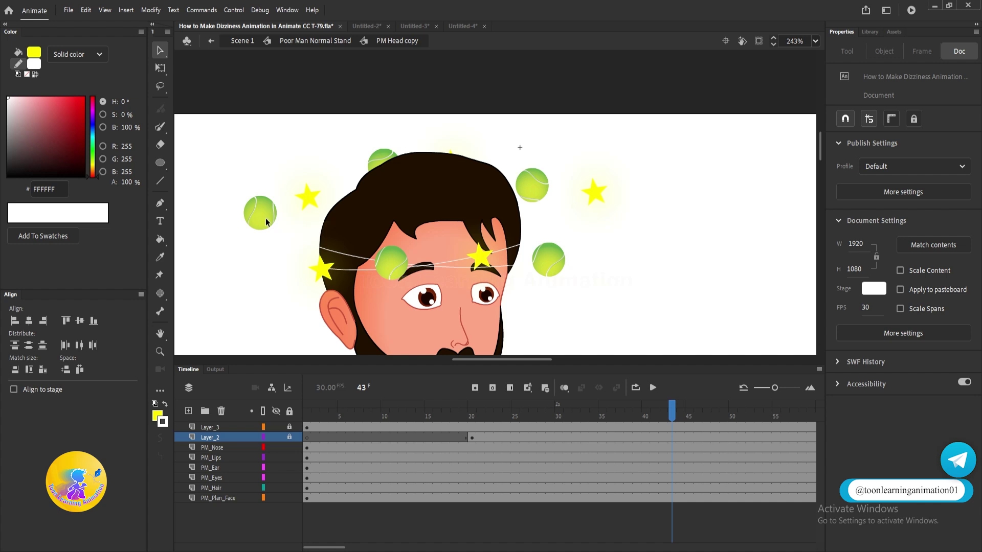
- Return to the Poor Man Normal Stand symbol and play its timeline with the whole body in view
double_click(669, 214)
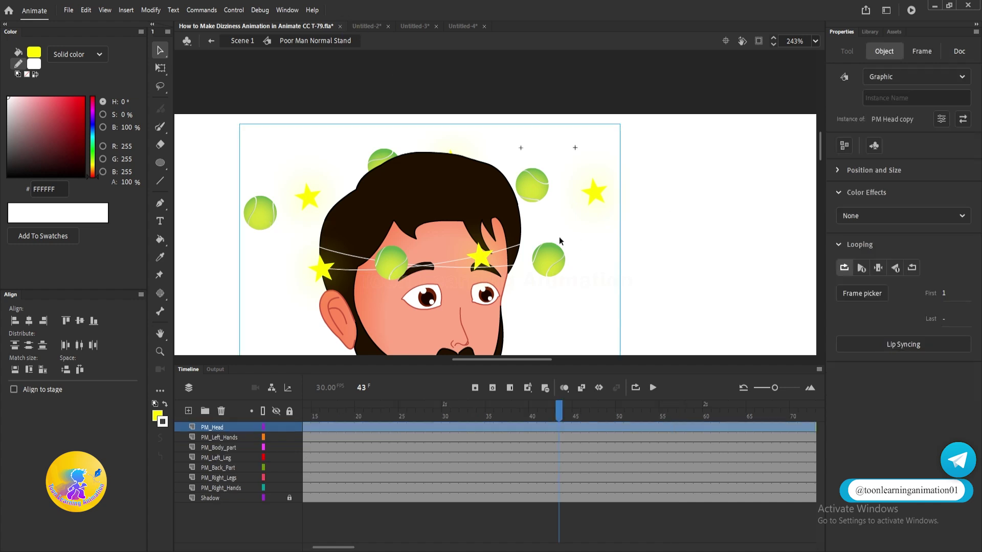
scroll(597, 269, "down", 5)
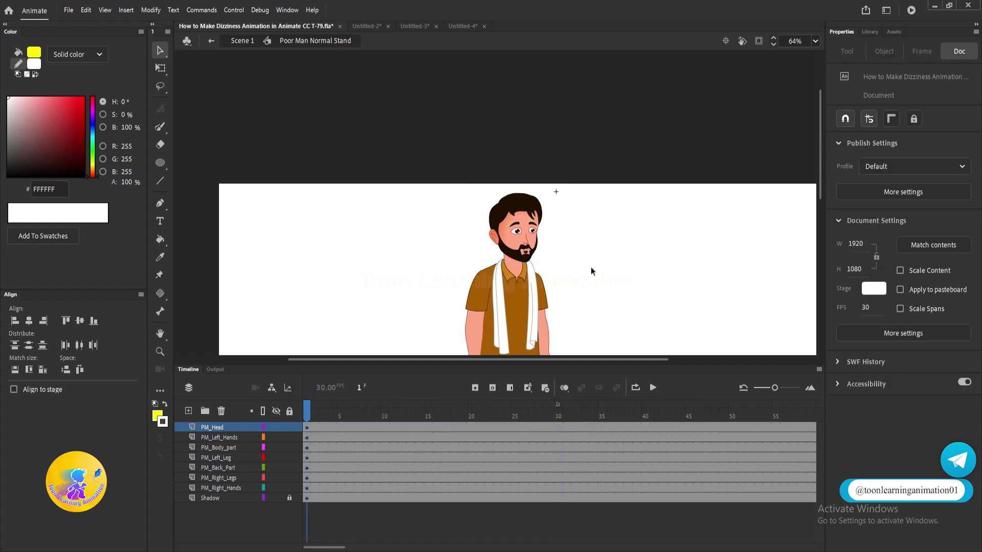
left_click_drag(591, 267, 548, 218)
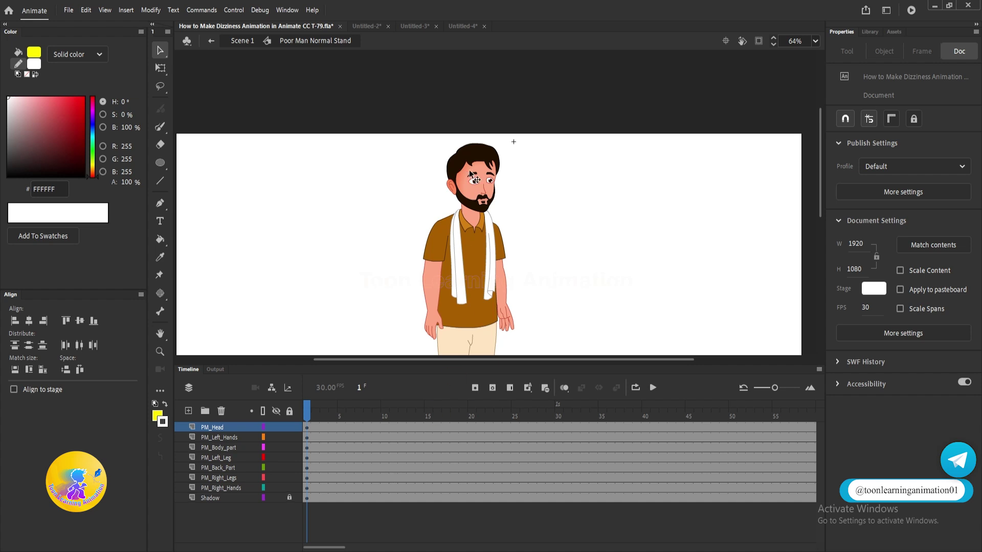
key("Return")
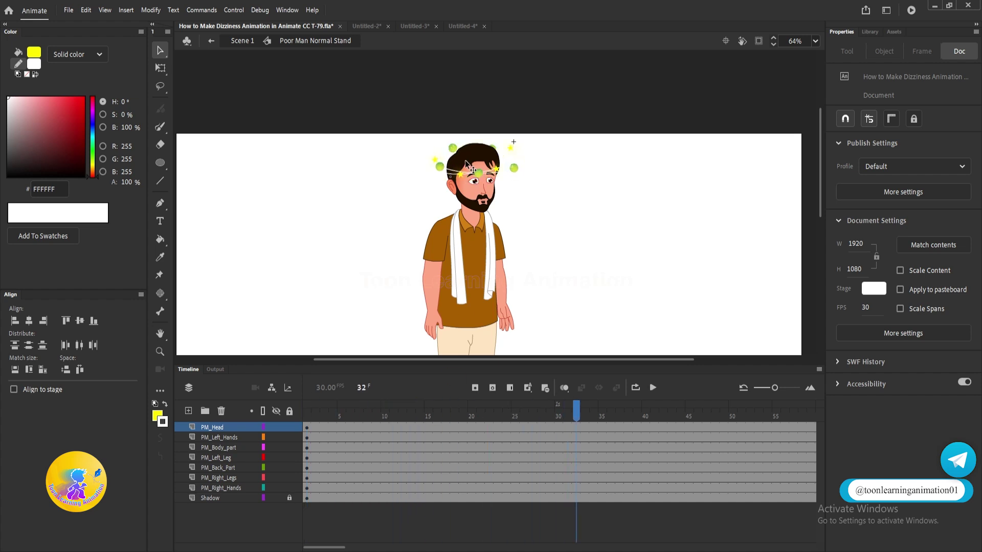
- Insert keyframes on all layers of the standing man at frames 18, 20 and 22
mouse_move(465, 411)
left_mouse_down()
mouse_move(438, 411)
mouse_move(470, 417)
mouse_move(457, 415)
left_mouse_up()
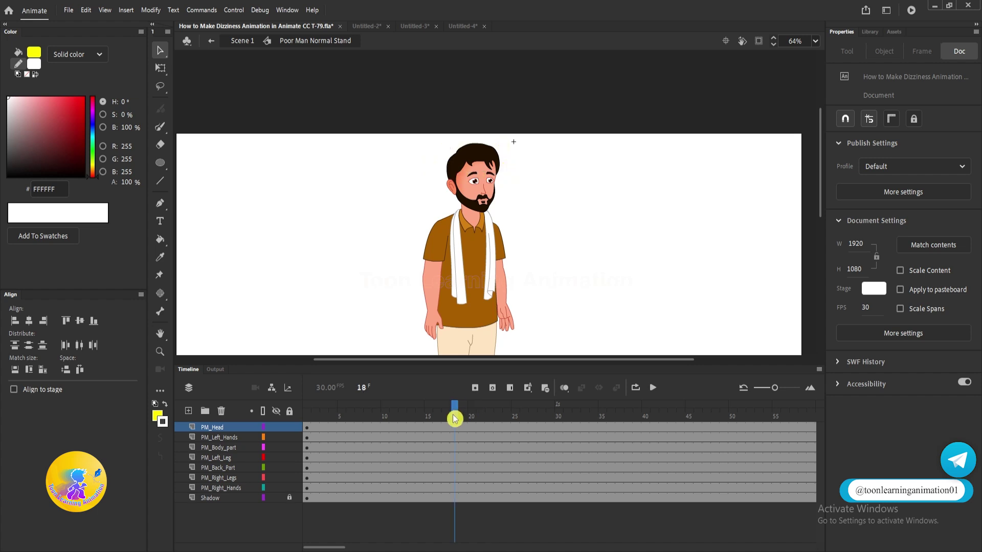
key("F6")
left_click(543, 321)
left_click(475, 418)
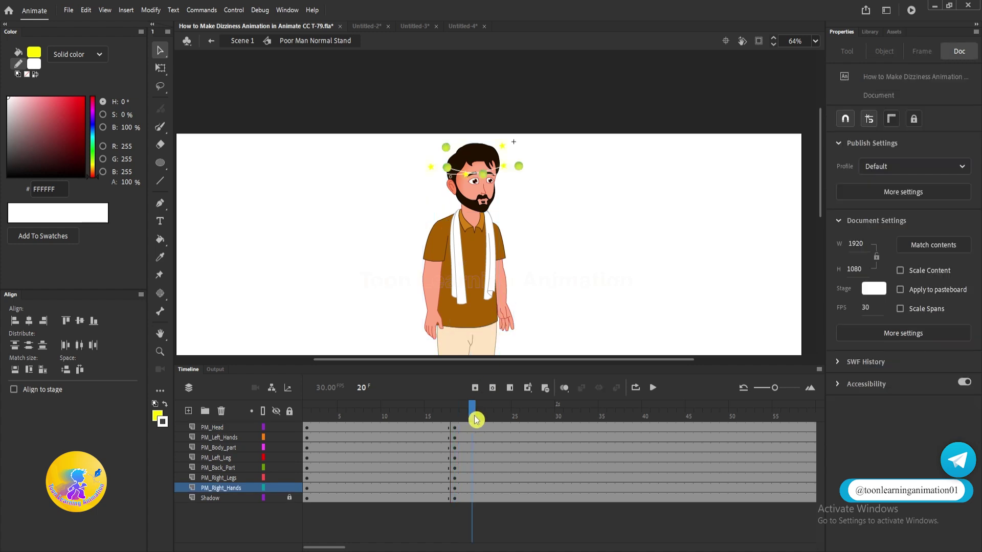
left_click(475, 419)
key("F6")
left_click(492, 419)
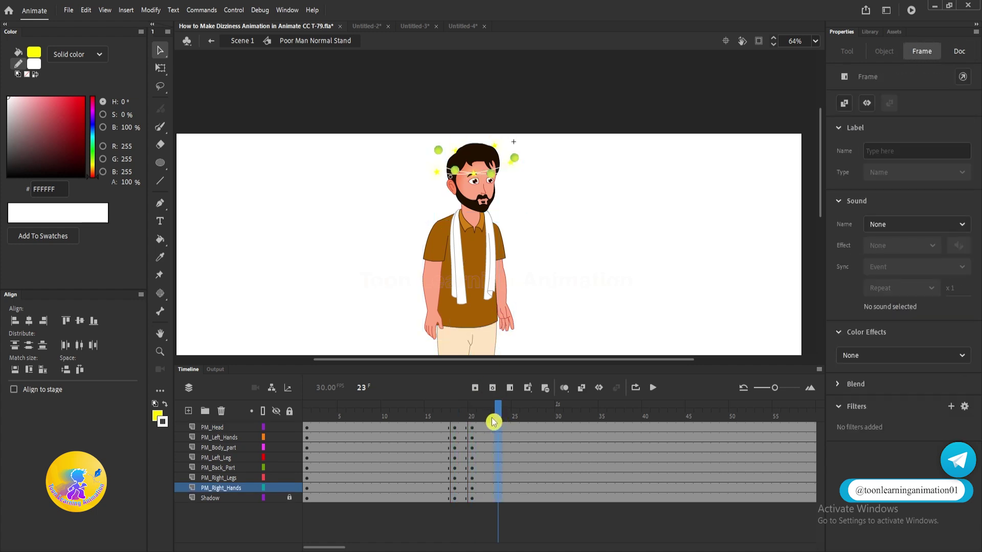
left_click(492, 412)
key("F6")
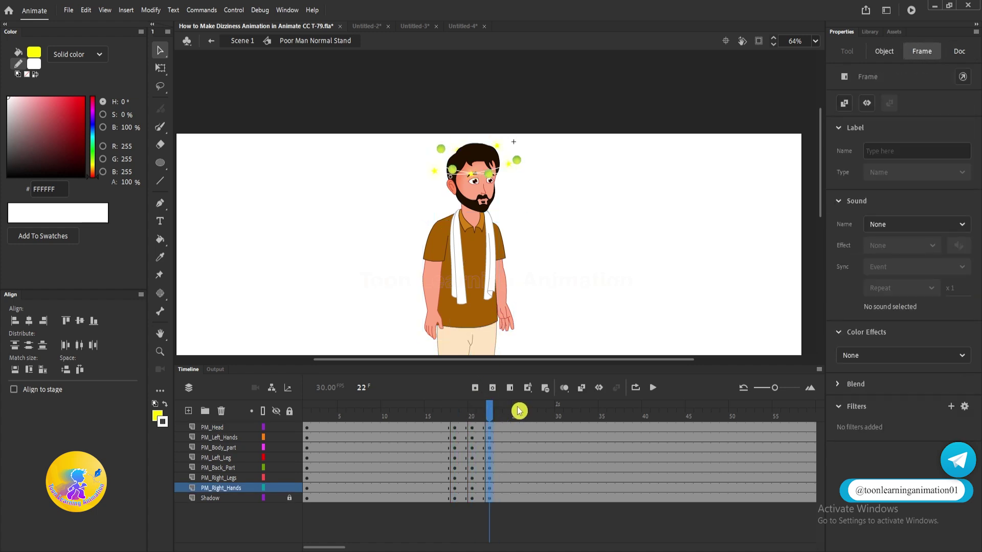
- At frame 20, select the man's upper body, move its pivot down to the waist and tilt it slightly backward with Free Transform
left_click(472, 413)
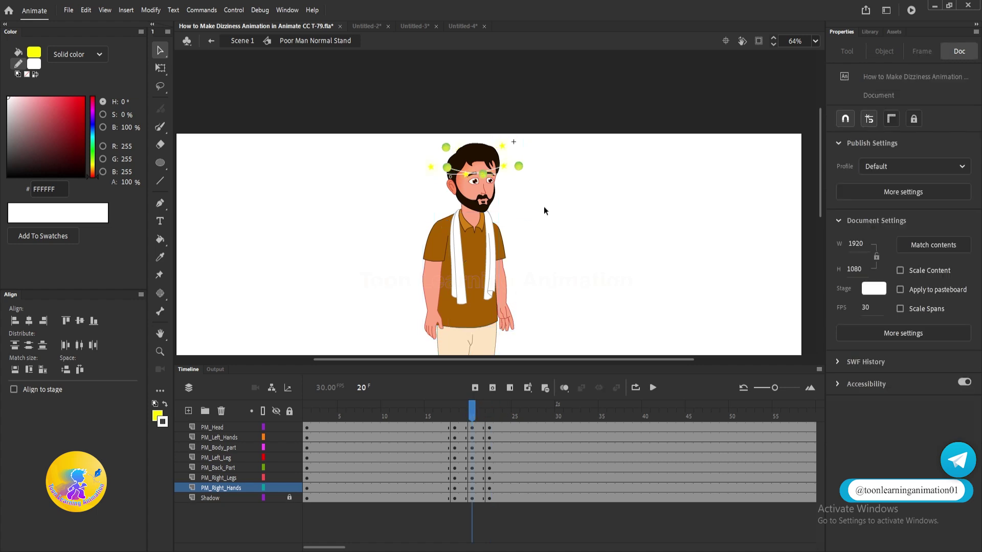
key("q")
scroll(544, 207, "down", 1)
left_click_drag(328, 109, 622, 253)
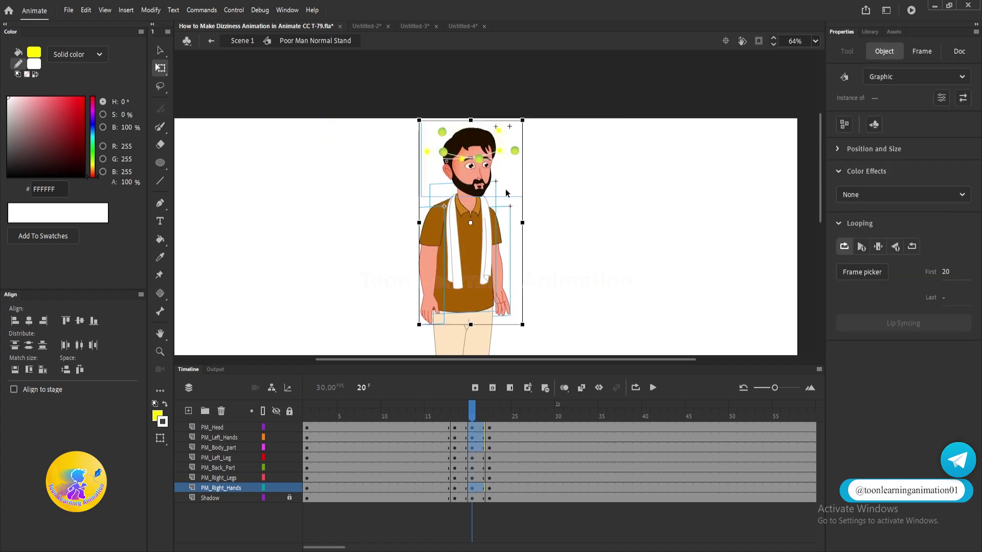
left_click_drag(471, 223, 470, 312)
left_click_drag(527, 116, 493, 104)
- Rotate the man's head further backward at frame 20
left_click(526, 220)
left_click(488, 129)
left_click(523, 143)
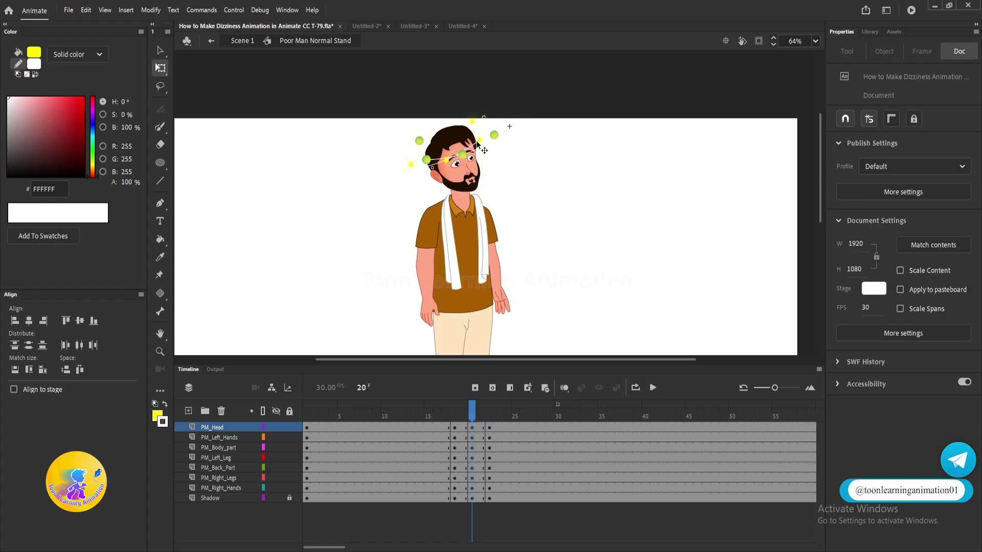
left_click_drag(528, 221, 515, 146)
- Select both legs and the back part at frame 20 and shift them slightly left beneath the shirt
left_click_drag(395, 247, 499, 274)
scroll(469, 221, "up", 5)
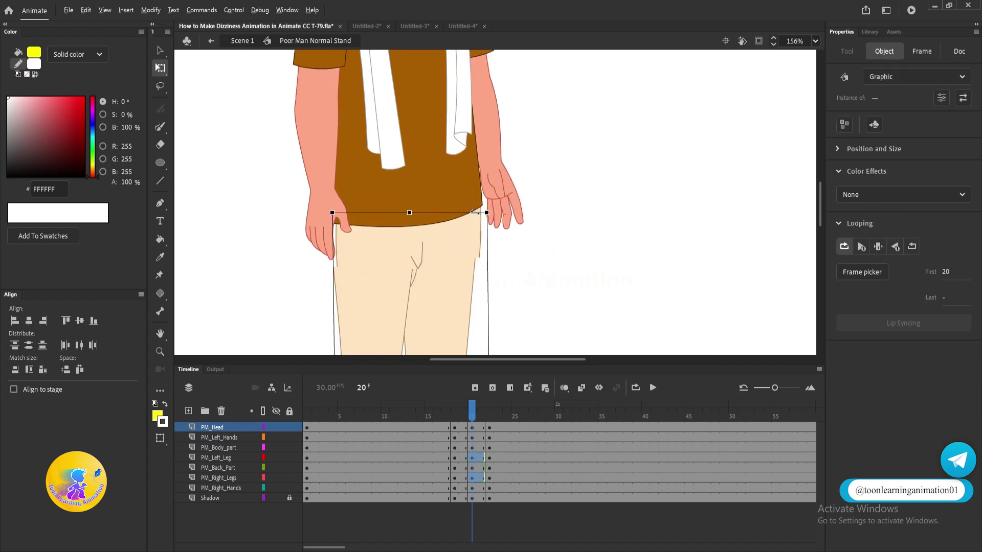
left_click(467, 240)
left_click_drag(566, 253, 406, 315)
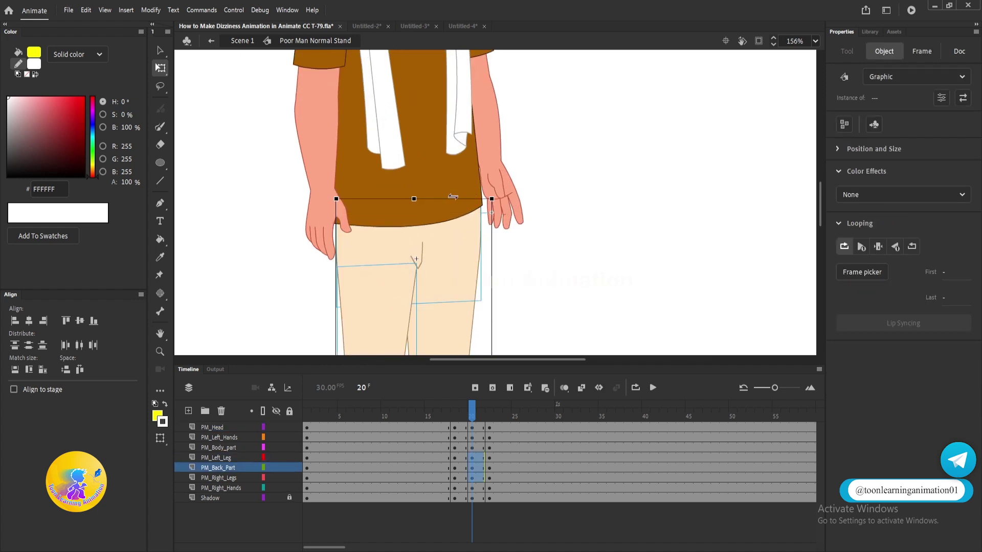
left_click_drag(462, 200, 455, 205)
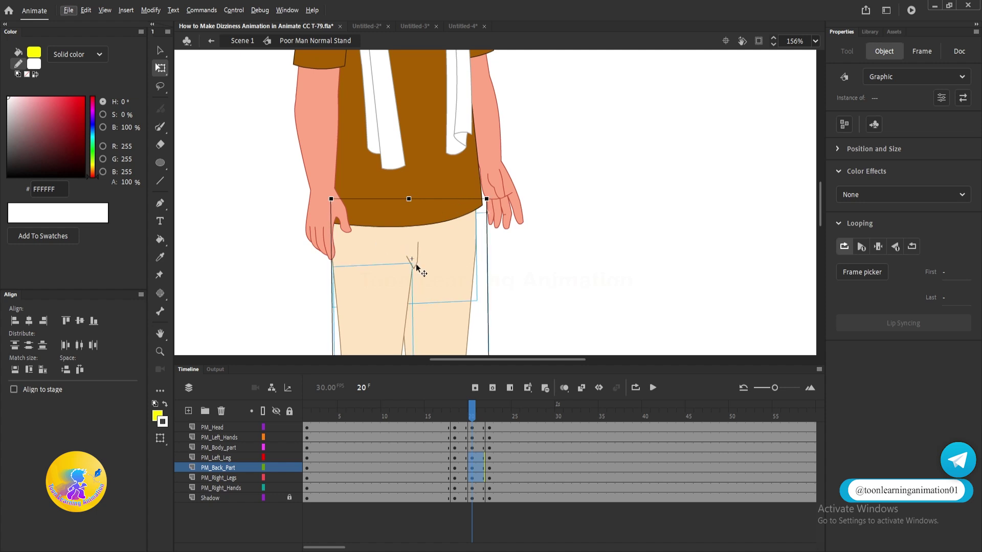
- Select the man's head, arms and torso at frame 20 and shift them slightly left to line up with the trousers
scroll(416, 266, "down", 5)
left_click_drag(353, 126, 541, 226)
scroll(542, 226, "up", 5)
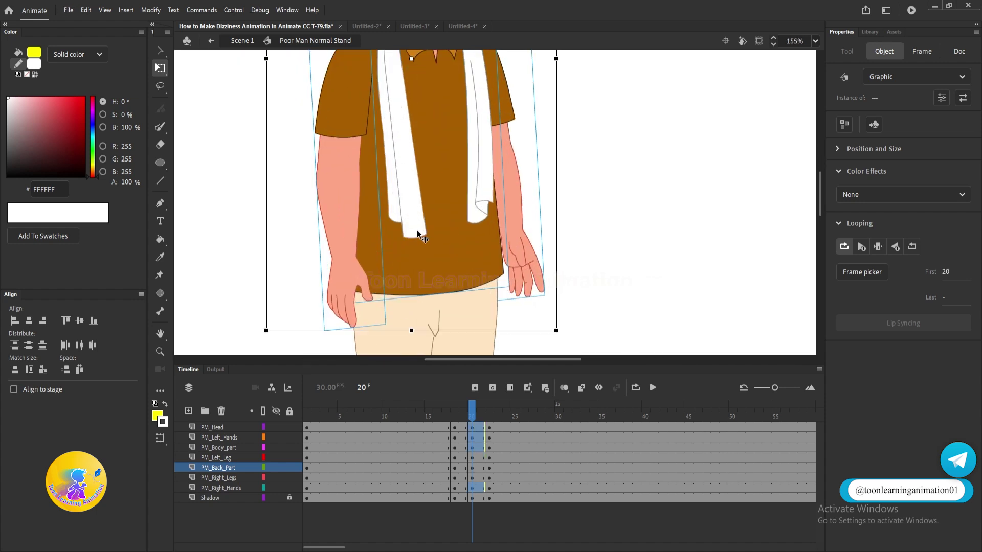
left_click(490, 253)
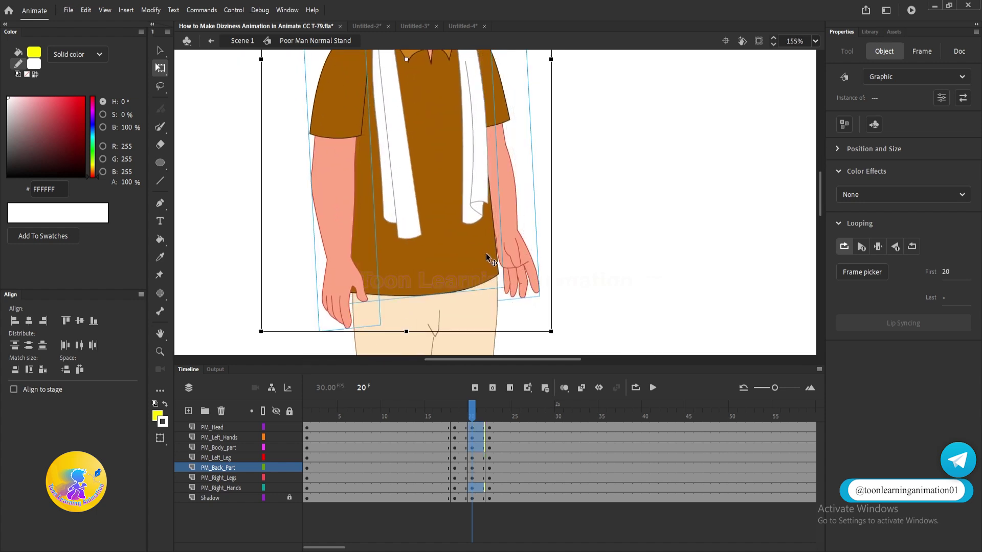
scroll(485, 253, "down", 5)
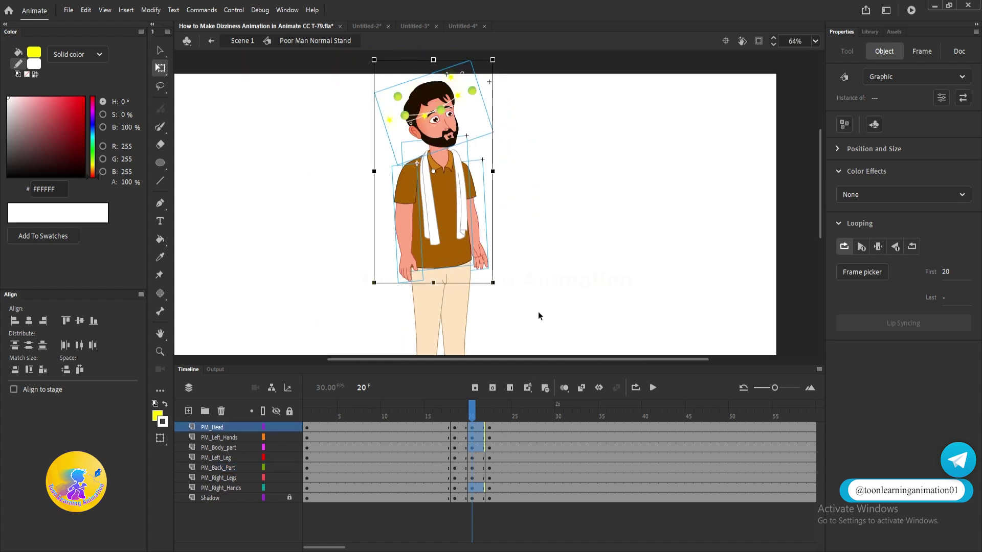
- Create classic tweens between the keyframes at frames 18, 20 and 22 on all body layers except Shadow and play them
left_click(538, 315)
right_click(478, 489)
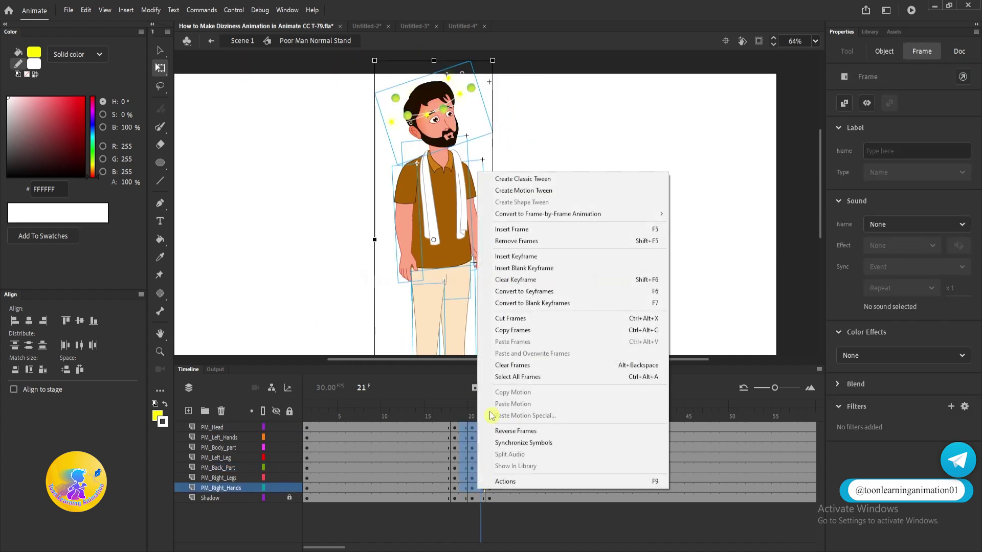
left_click(542, 179)
left_click_drag(460, 411, 434, 411)
key("Return")
left_click(449, 184)
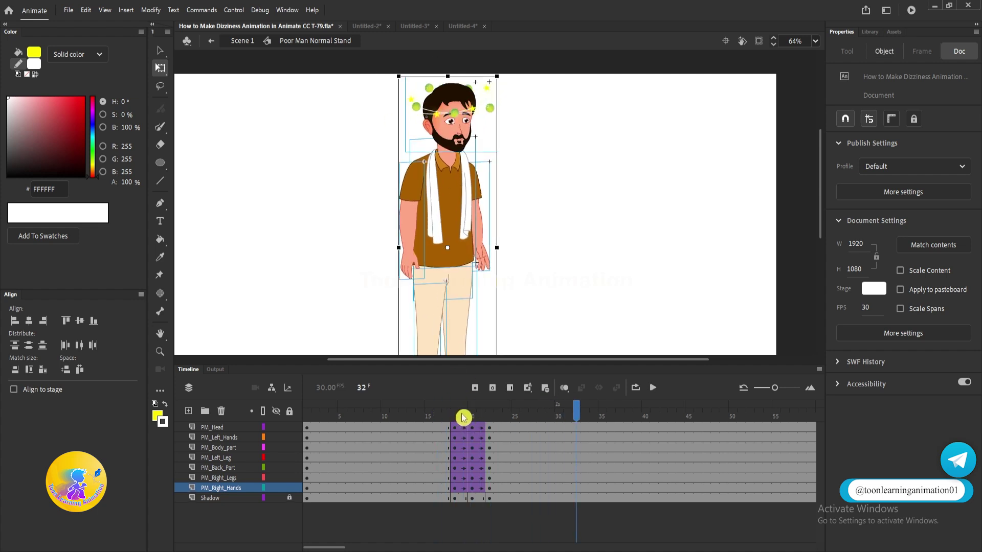
- Lengthen both tweens so their keyframes fall on frames 21 and 24, and play back the slower sway
left_click(463, 416)
key("Return")
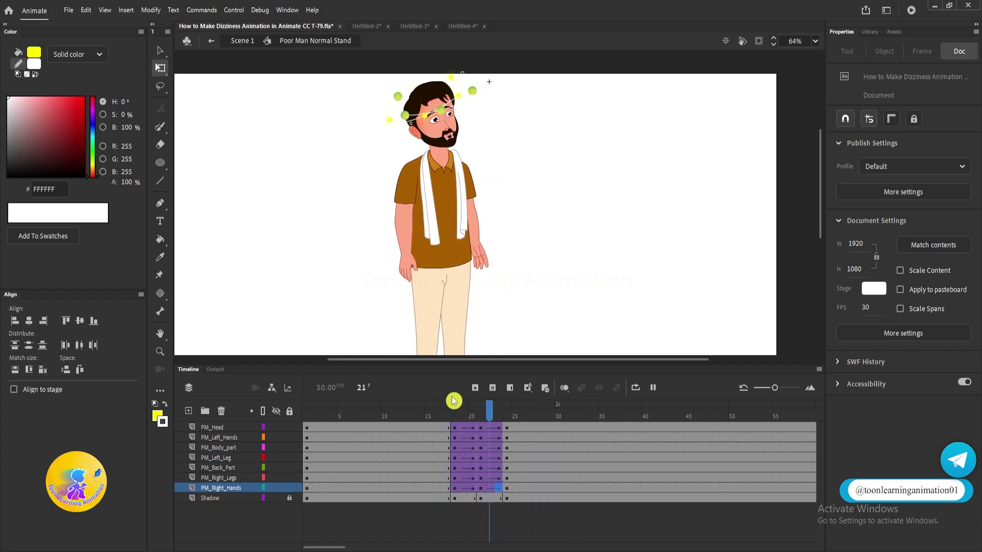
left_click(480, 415)
left_click_drag(481, 415, 506, 415)
left_click(562, 384)
- At frame 24, tilt the man's upper body slightly backward, rotate his head slightly forward and play the motion
left_click_drag(327, 92, 523, 207)
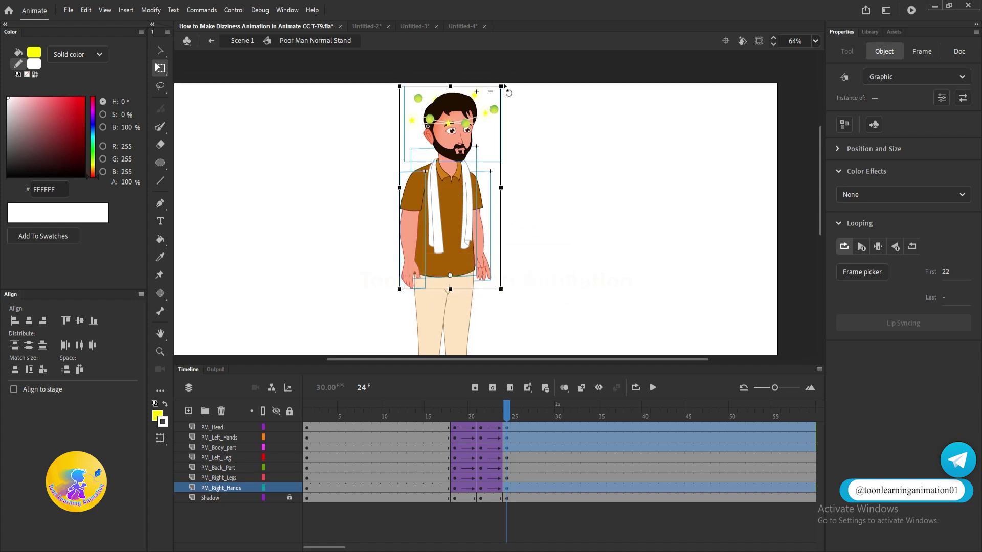
left_click(475, 110)
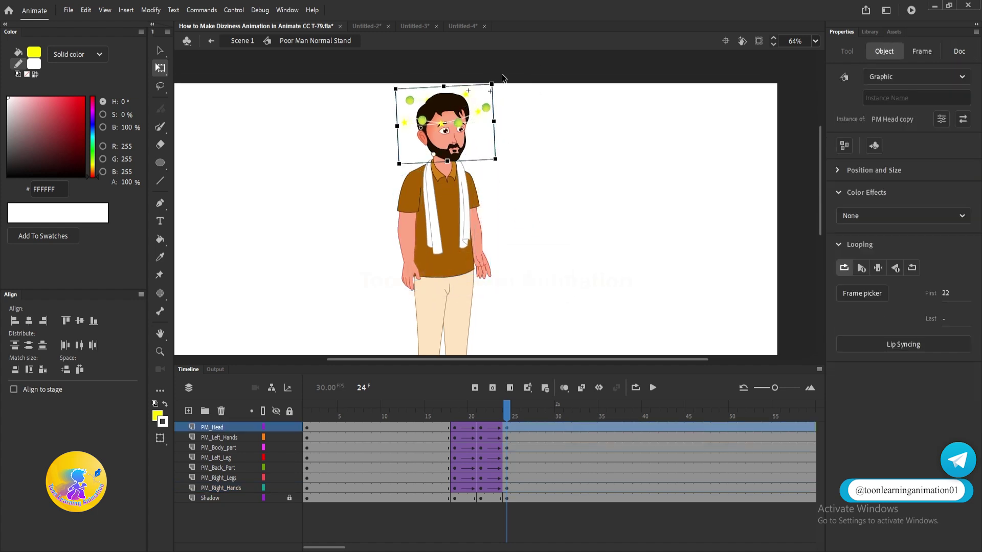
left_click_drag(495, 82, 498, 84)
mouse_move(493, 410)
left_mouse_down()
mouse_move(466, 413)
mouse_move(541, 412)
mouse_move(437, 415)
mouse_move(498, 415)
left_mouse_up()
left_click(497, 428)
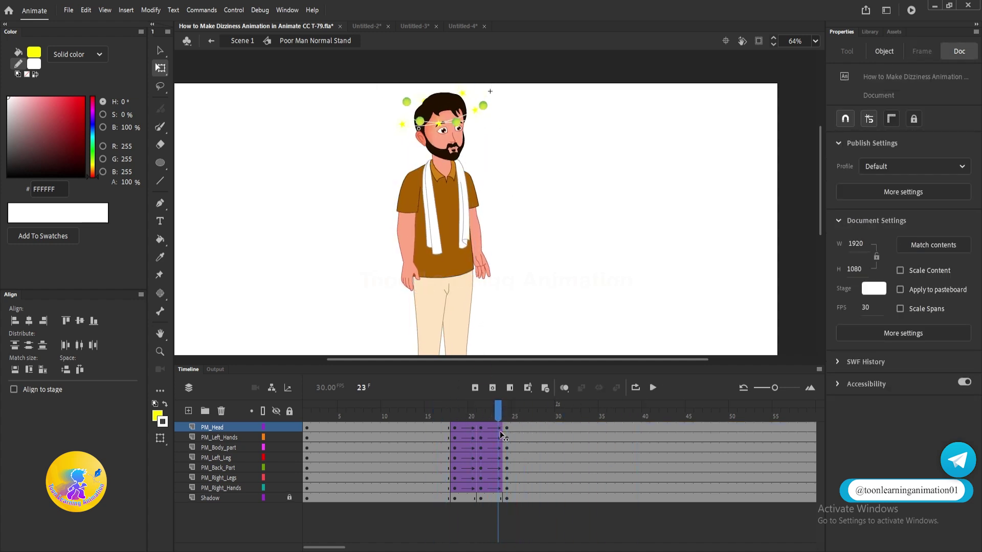
left_click(505, 432)
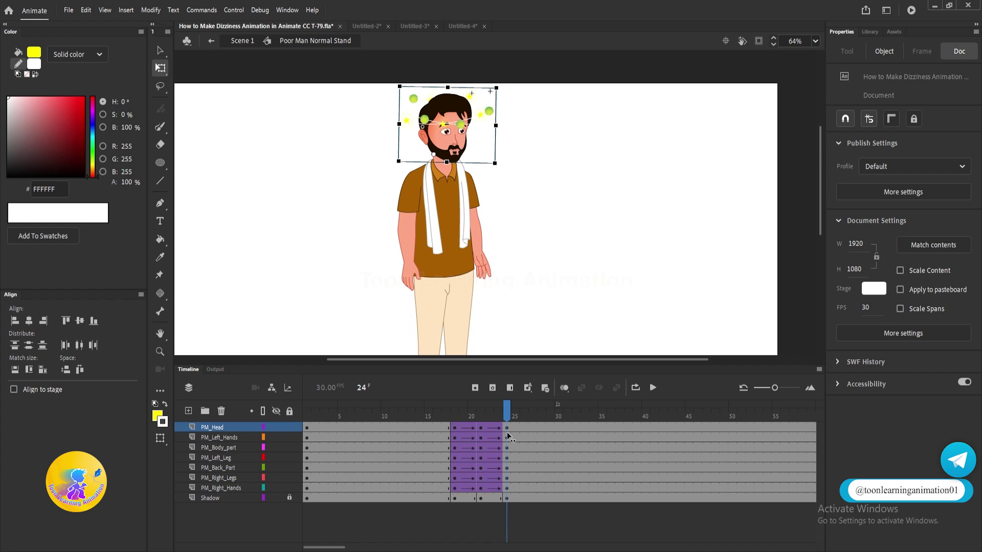
key("Return")
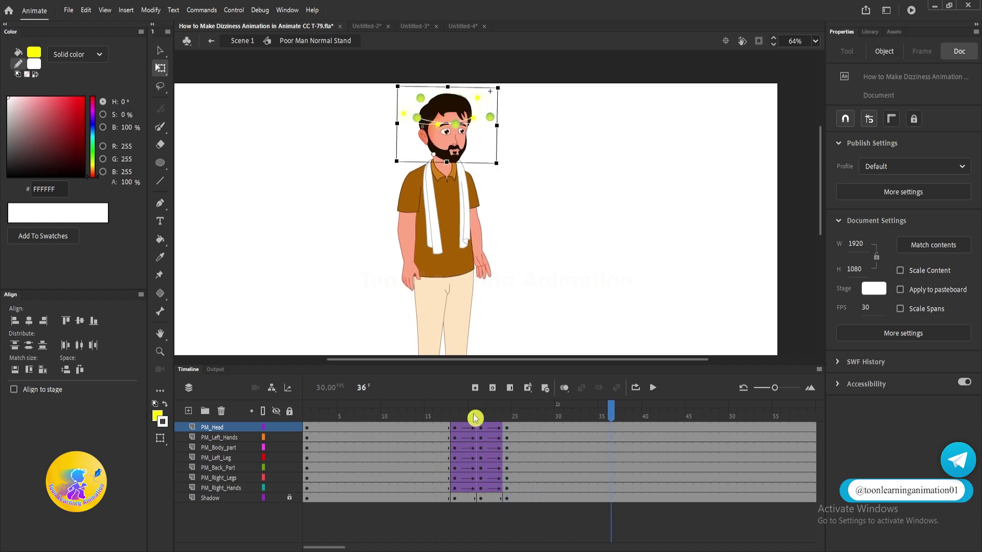
key("Return")
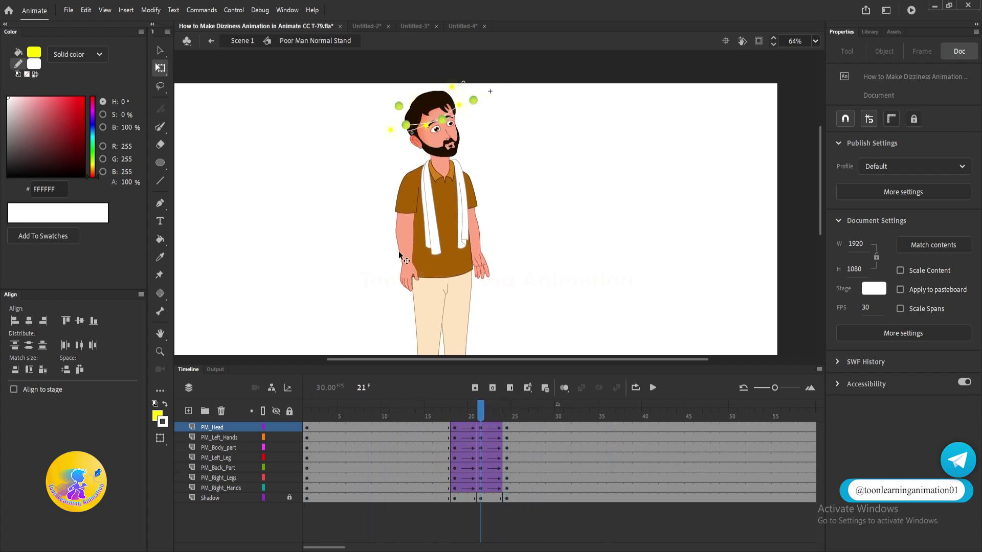
- At frame 21, rotate the left arm slightly across the body and swing the right arm outward and up
left_click(405, 275)
left_click_drag(428, 289, 535, 251)
left_click(483, 264)
- At frame 24, raise the right arm to horizontal and swing the left arm across the front of the body
left_click_drag(481, 409, 509, 419)
left_click(485, 265)
left_click_drag(504, 282, 532, 182)
mouse_move(514, 421)
left_mouse_down()
mouse_move(445, 419)
mouse_move(524, 422)
mouse_move(474, 419)
mouse_move(501, 422)
left_mouse_up()
left_click(607, 210)
left_click(414, 288)
left_click_drag(453, 291, 489, 281)
- Insert keyframes at frame 30 on all layers and rotate the left arm back down to the man's side
left_click_drag(521, 422, 560, 416)
key("F6")
left_click(600, 274)
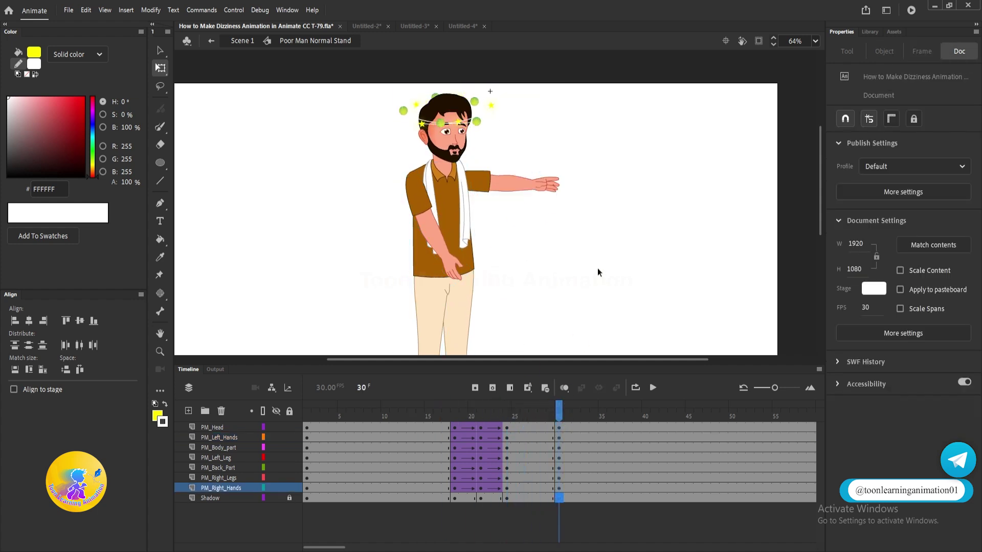
left_click(458, 270)
left_click_drag(477, 275, 429, 295)
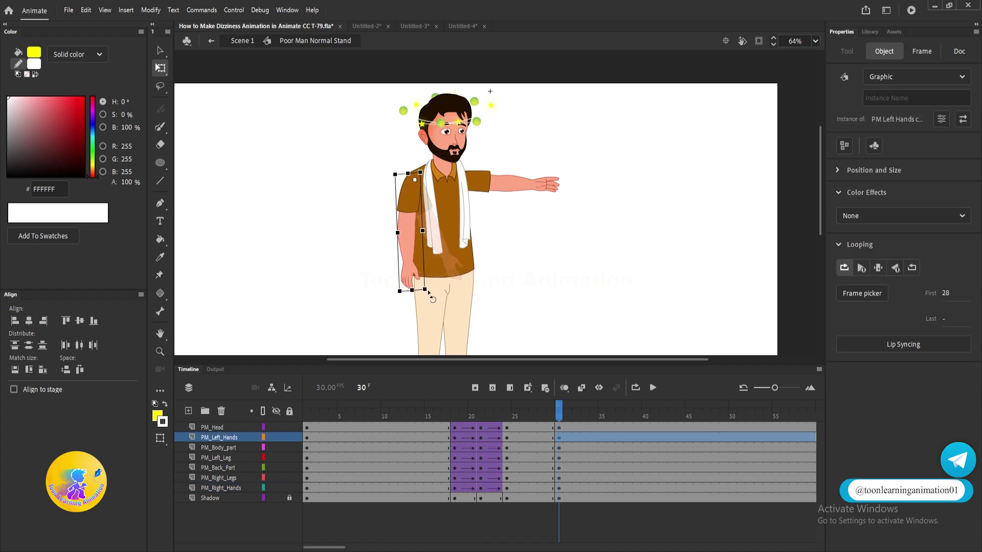
- Bring the right hand to the head at frame 24 by keyframing and bending the forearm at symbol frame 22 and raising the whole arm
left_click(457, 411)
left_click(559, 416)
left_click(506, 406)
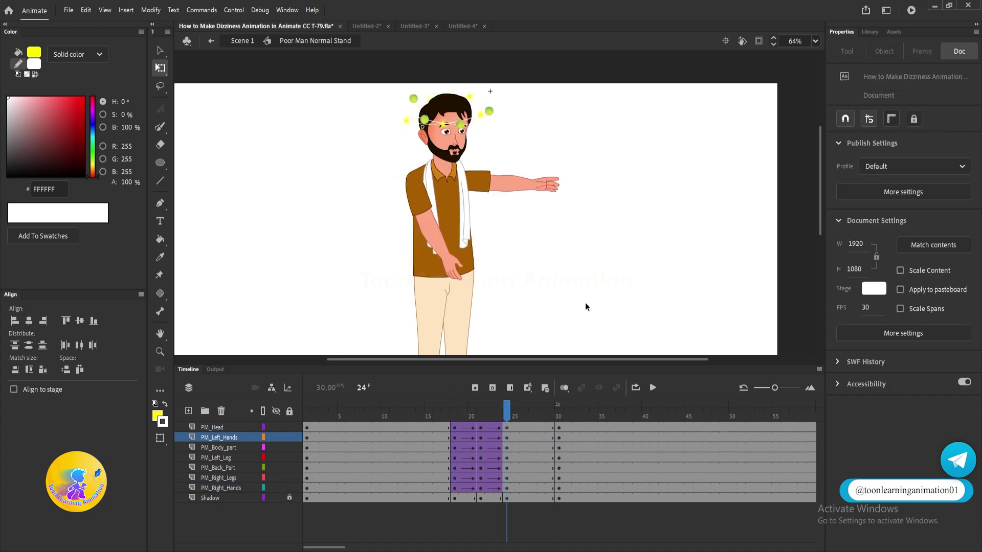
double_click(544, 187)
left_click(543, 187)
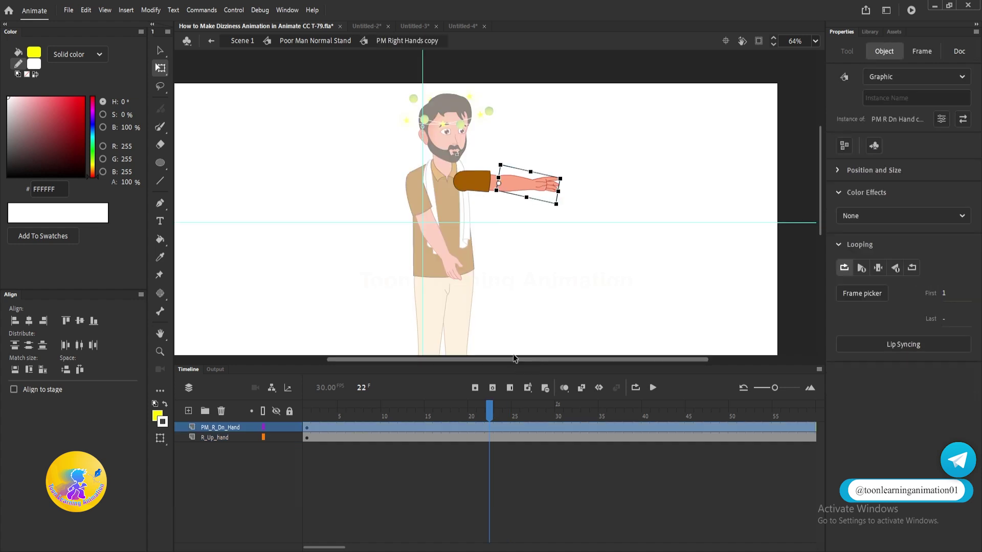
left_click(610, 171)
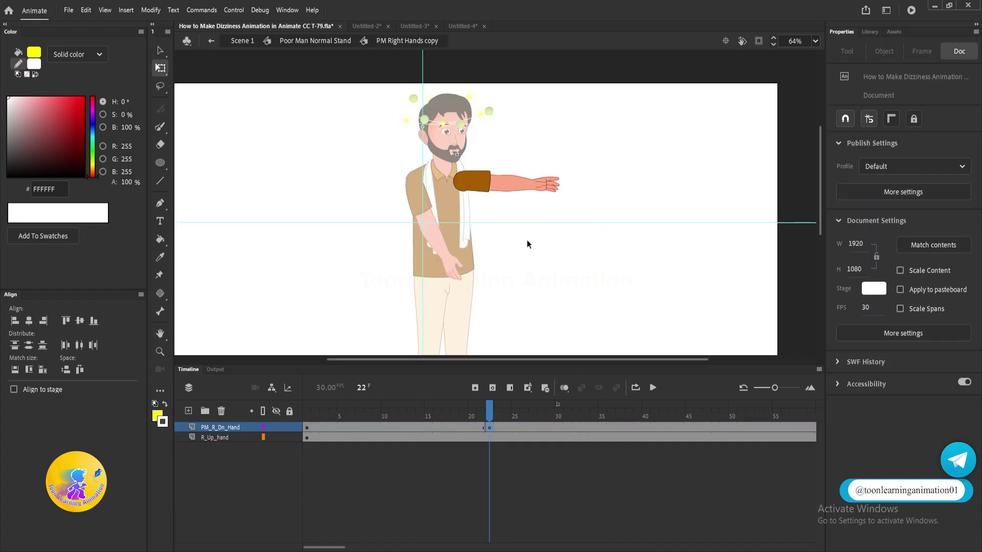
left_click(542, 187)
left_click_drag(573, 176, 472, 118)
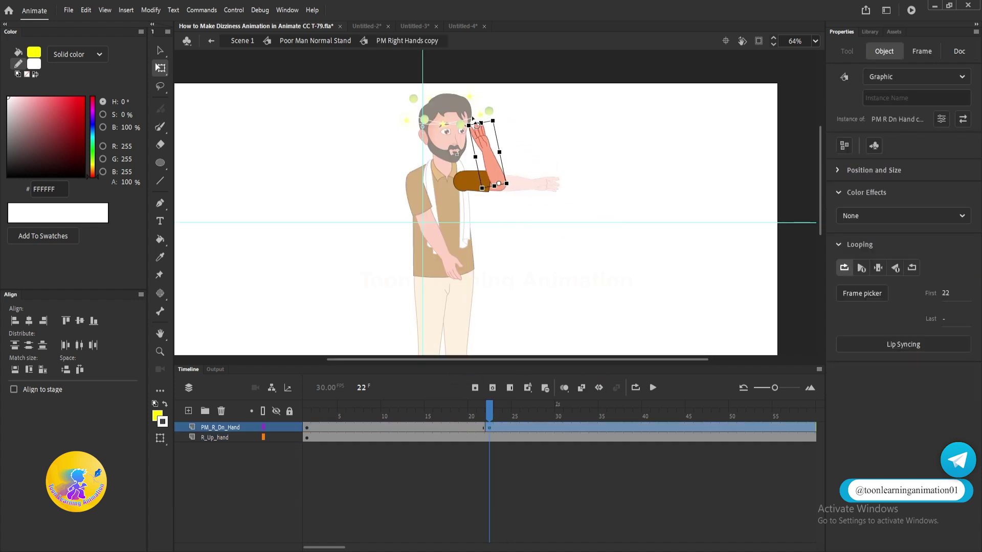
double_click(546, 153)
left_click_drag(522, 123, 513, 105)
- Insert a forearm keyframe at frame 21 inside the right arm symbol and scrub the main timeline to check the arm motion
left_click(481, 417)
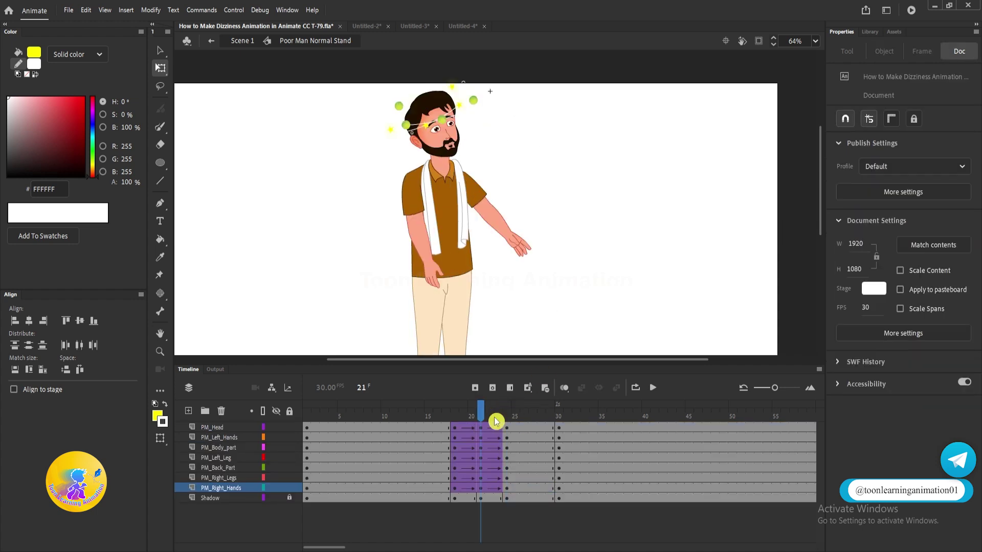
left_click(528, 255)
double_click(528, 256)
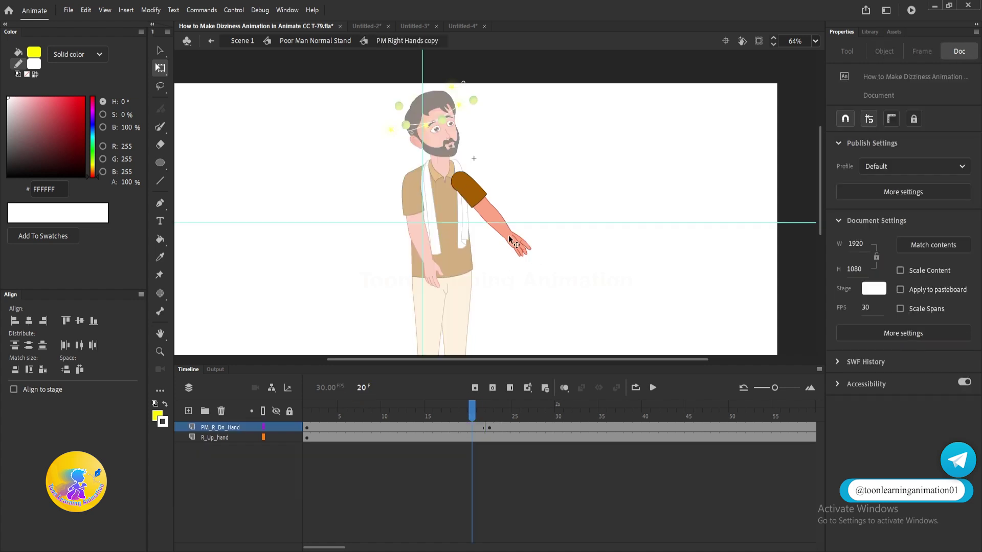
left_click(473, 429)
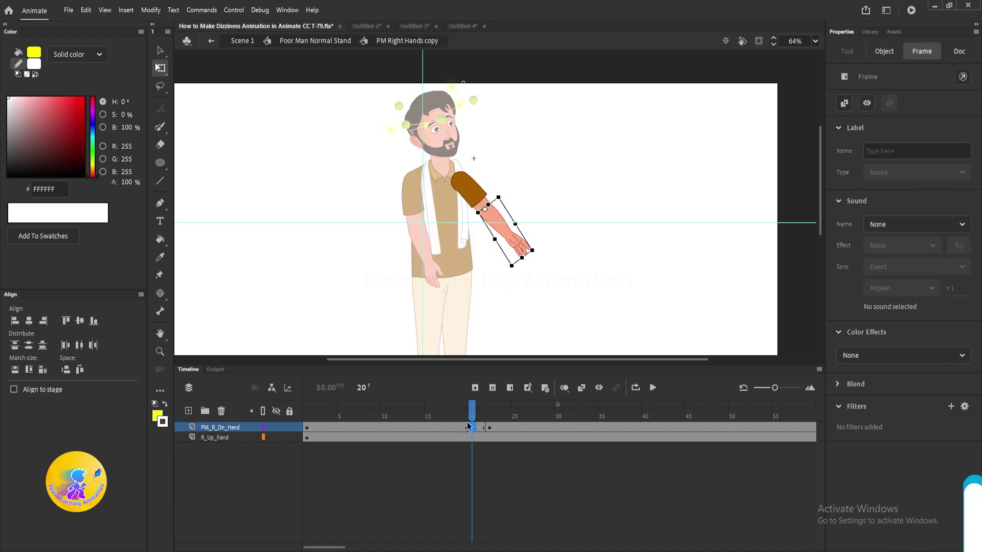
left_click(480, 427)
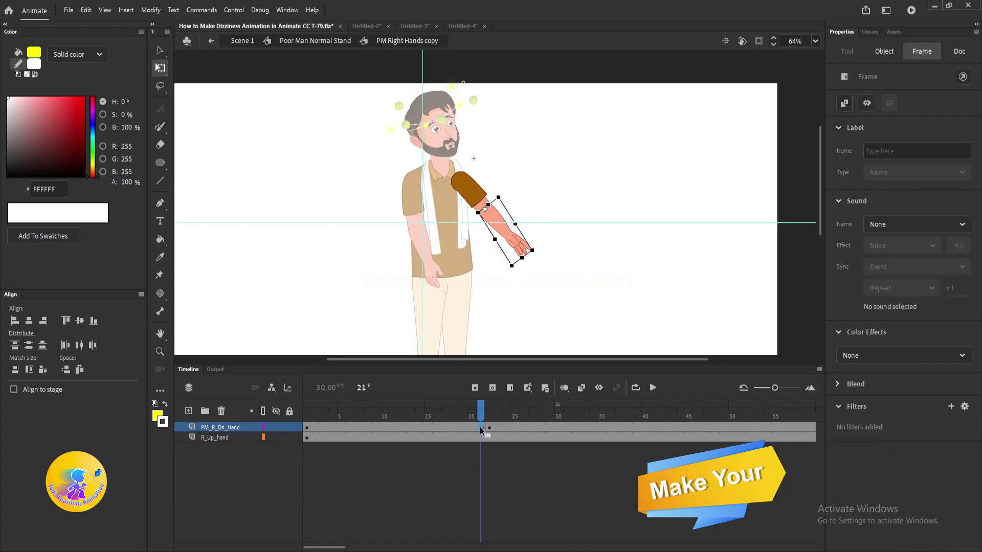
double_click(596, 276)
left_click(492, 424)
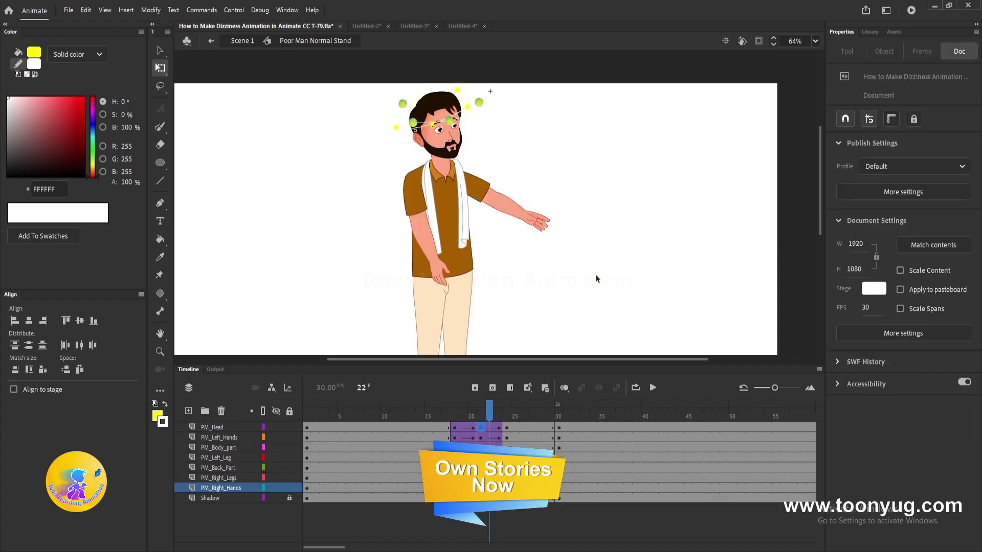
left_click(505, 419)
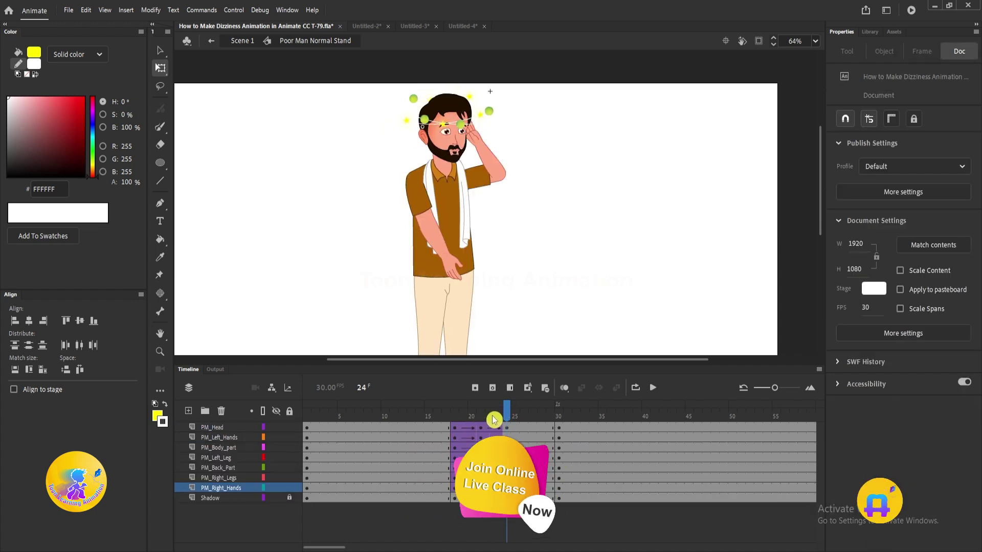
left_click_drag(495, 419, 489, 419)
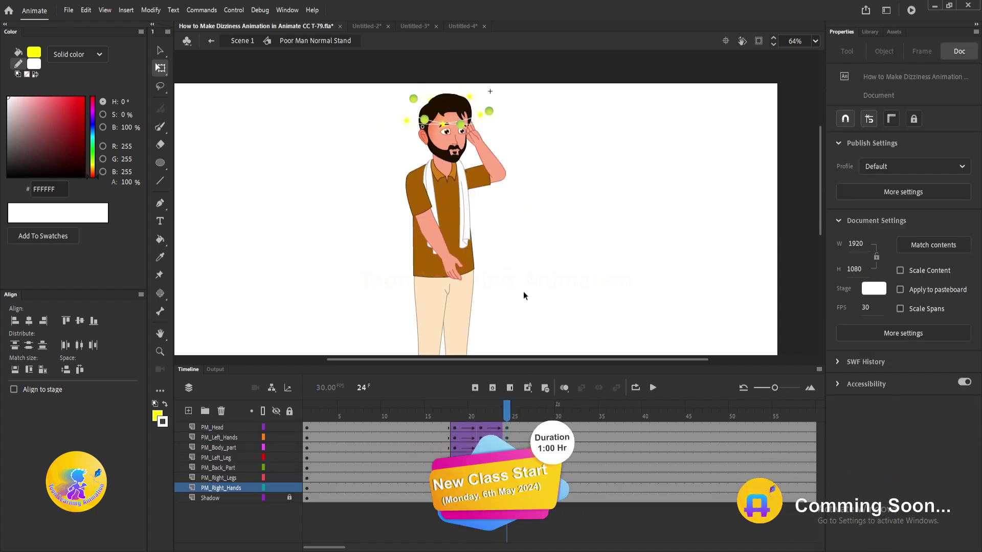
- Select all layers from PM_Head to Shadow, synchronize their symbols and check the right arm's first frame at frame 24
double_click(500, 171)
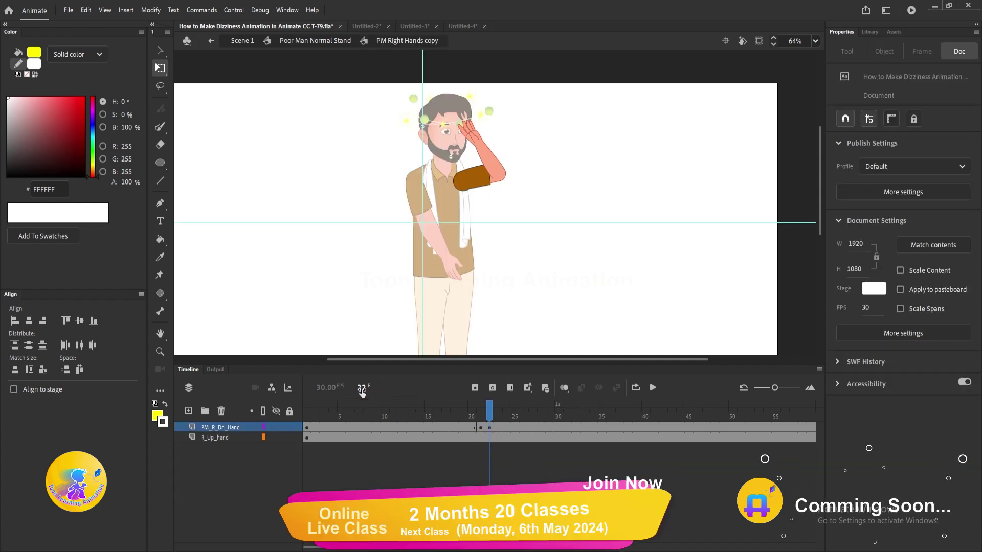
double_click(551, 284)
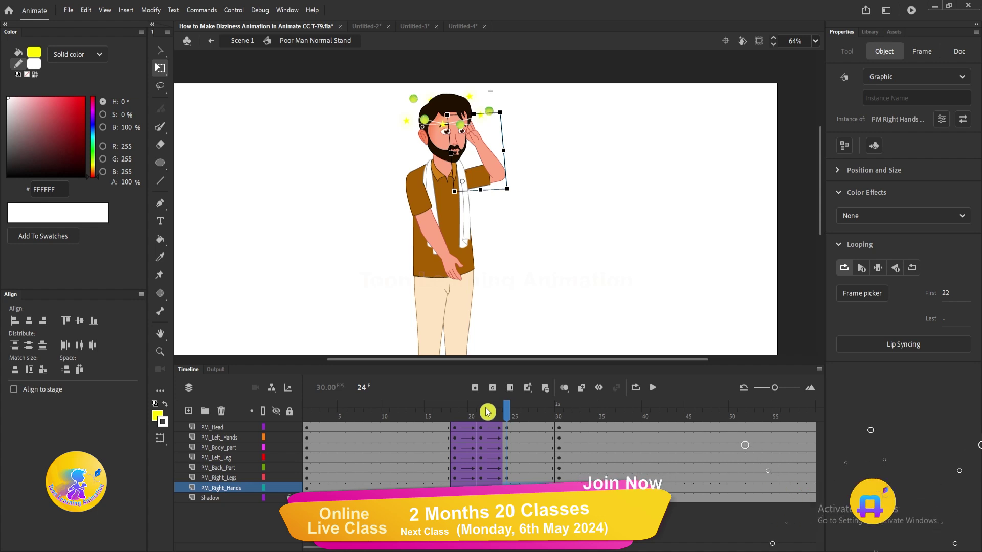
left_click(212, 428)
left_click(210, 499, "shift")
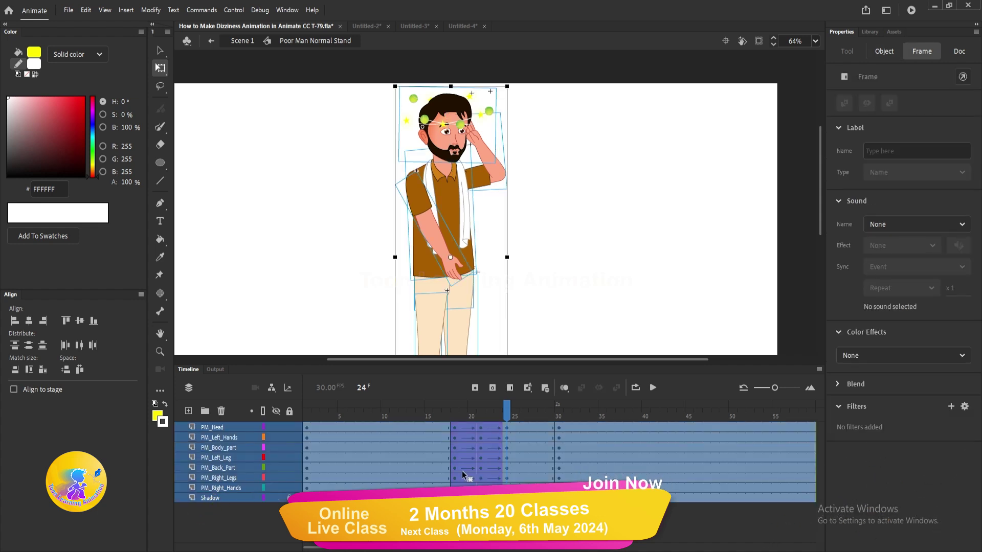
right_click(490, 461)
left_click(550, 415)
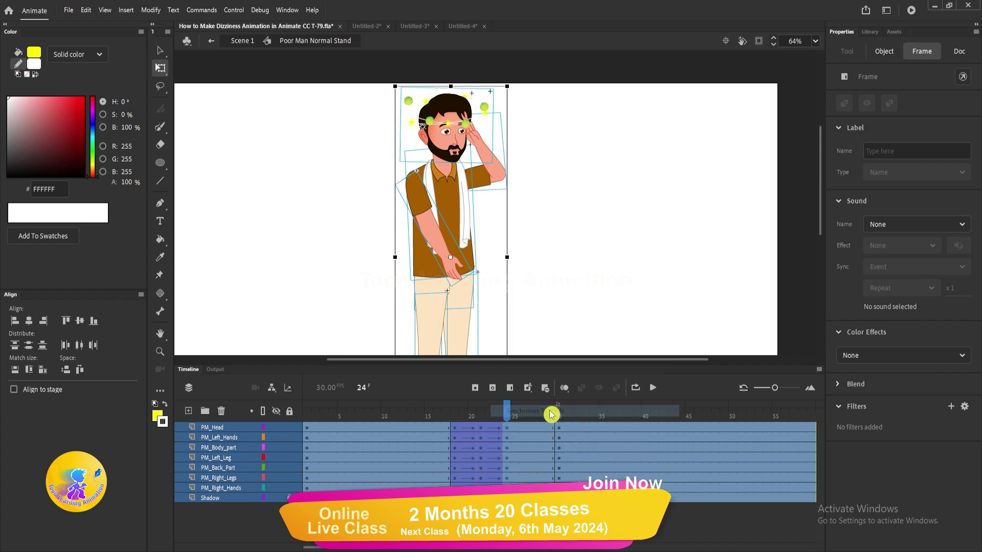
left_click(529, 317)
left_click(496, 163)
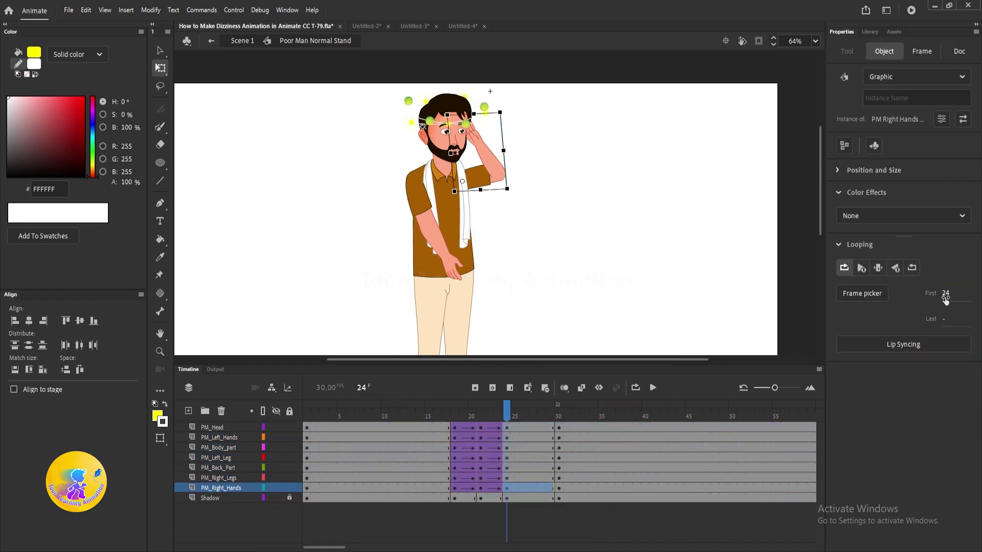
- Inside the right arm symbol, keyframe the forearm at frame 24 and create a classic tween from frame 21 to 24 without the frame 22 keyframe
double_click(494, 170)
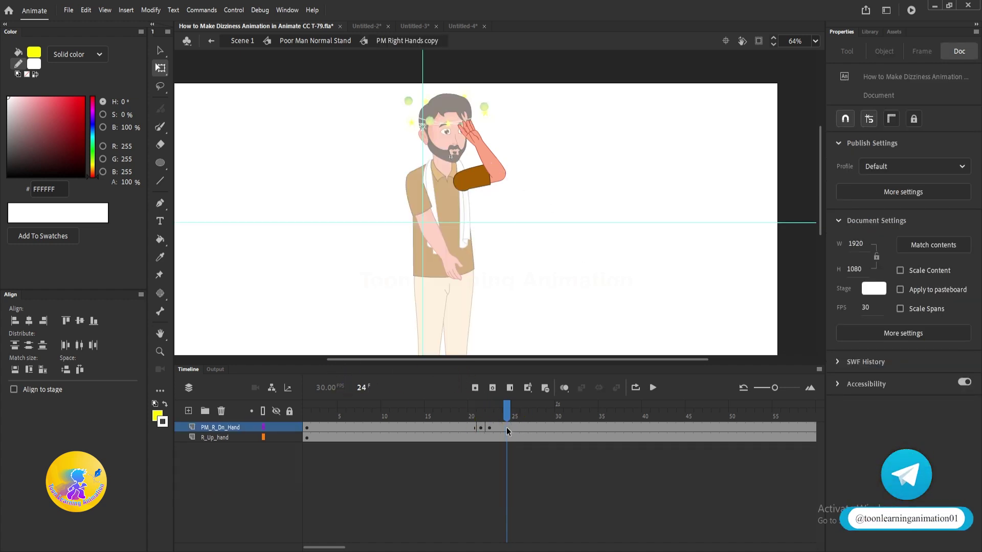
key("F6")
left_click(489, 428)
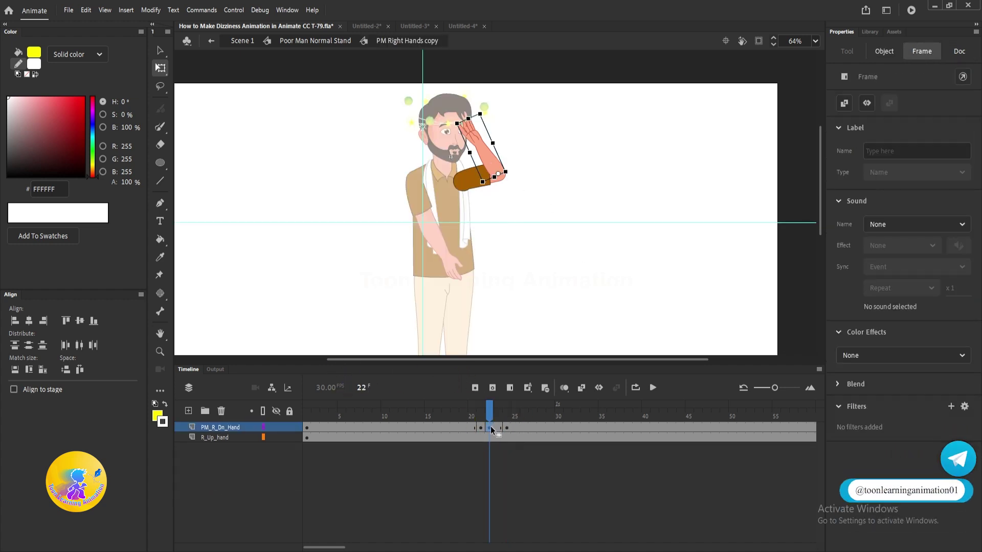
right_click(490, 428)
left_click(551, 116)
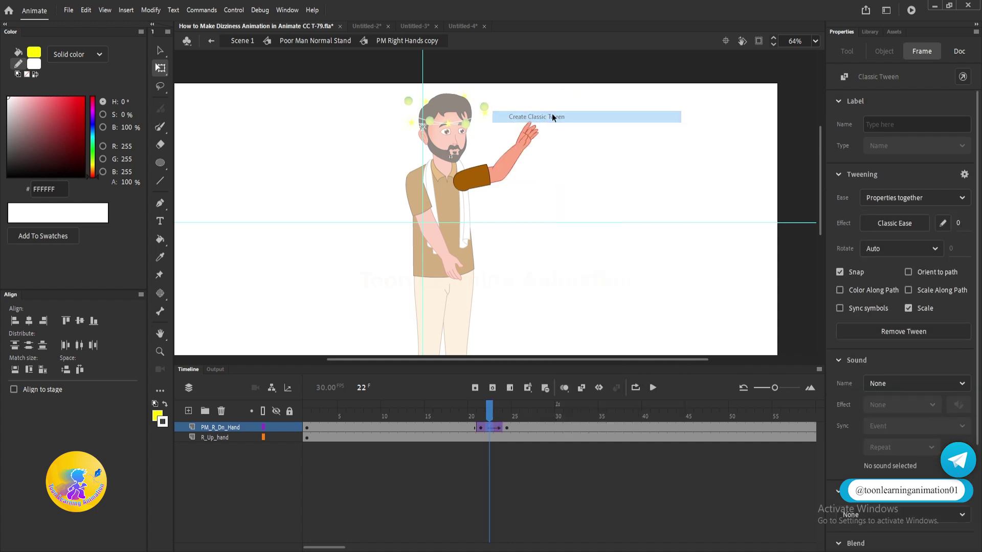
double_click(588, 198)
key("Return")
- Clear the right arm's keyframe at frame 30 and reinsert it so the arm keeps its frame 24 pose
left_click_drag(464, 416, 559, 420)
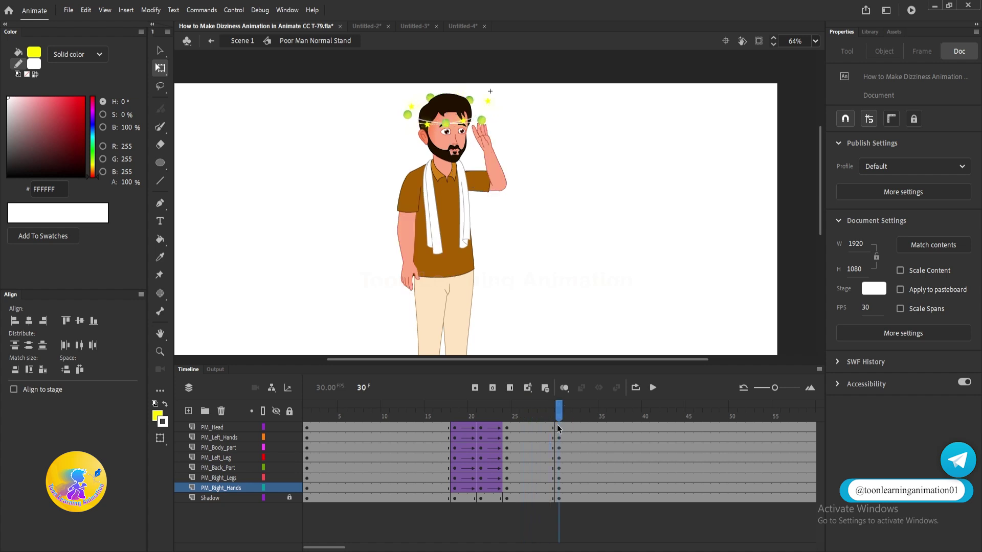
left_click(559, 428)
left_click(503, 185)
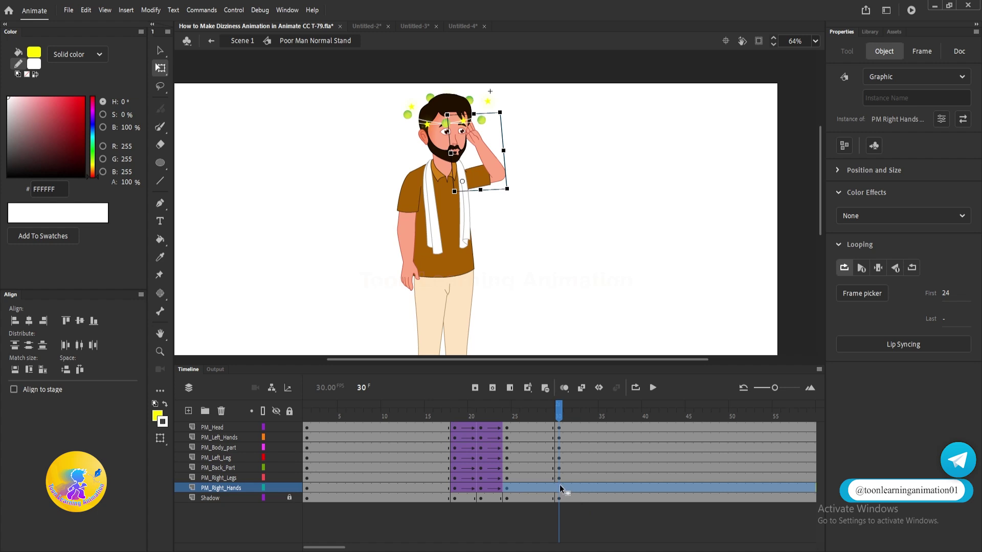
left_click(560, 486)
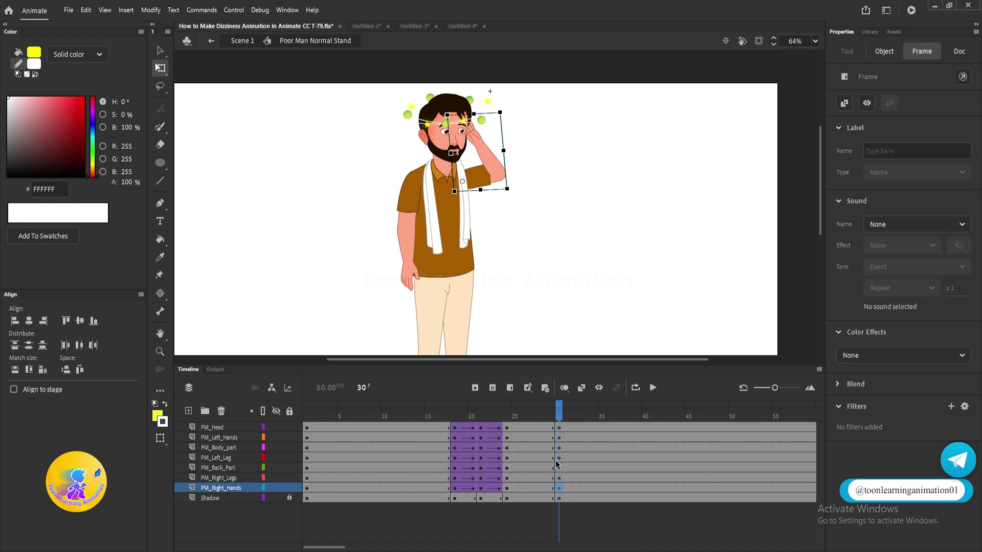
- Create classic tweens between frames 24 and 30 on all body layers except Shadow
left_click_drag(559, 407, 543, 484)
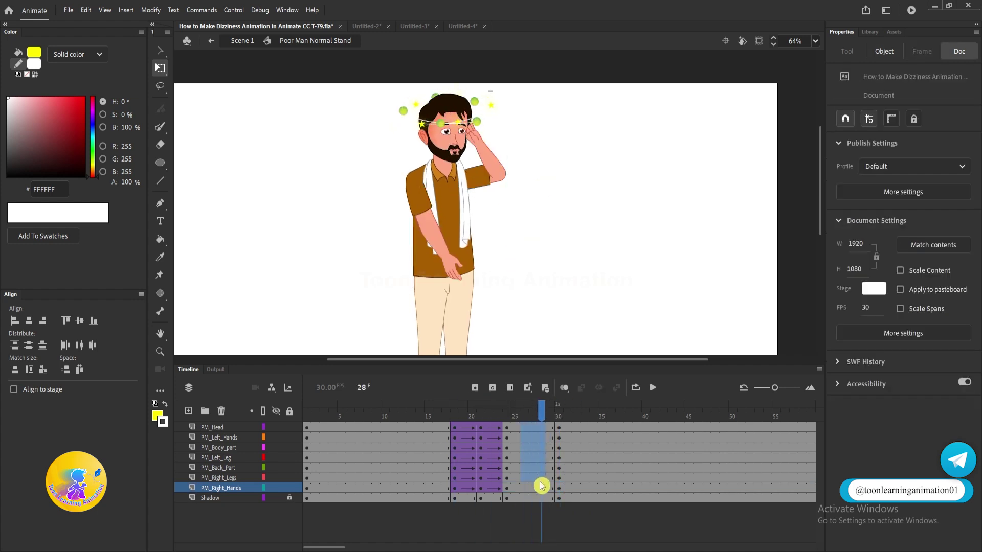
right_click(544, 484)
left_click(588, 172)
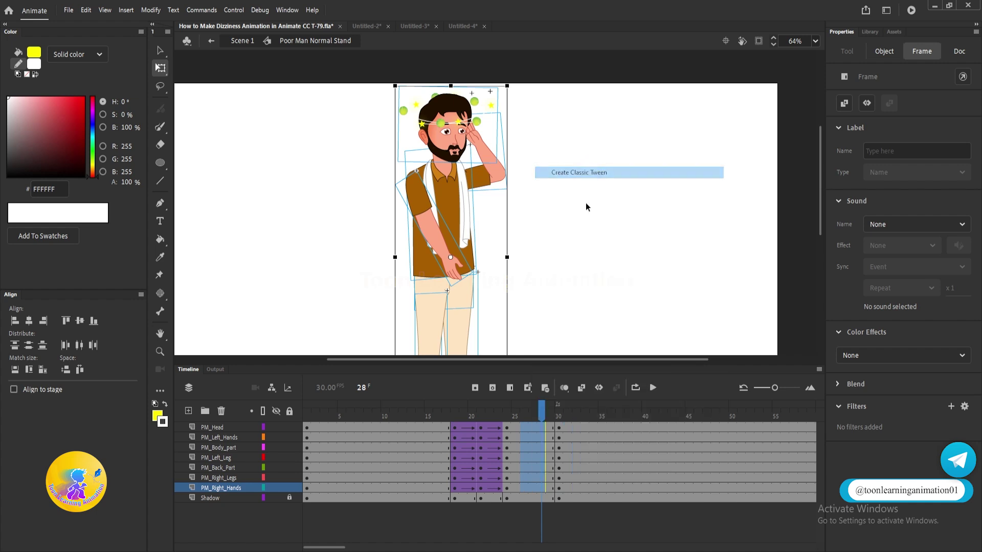
- At frame 30, select the head, torso and both arms and rotate them counterclockwise about the waist so he leans back
left_click(561, 413)
left_click_drag(363, 85, 562, 220)
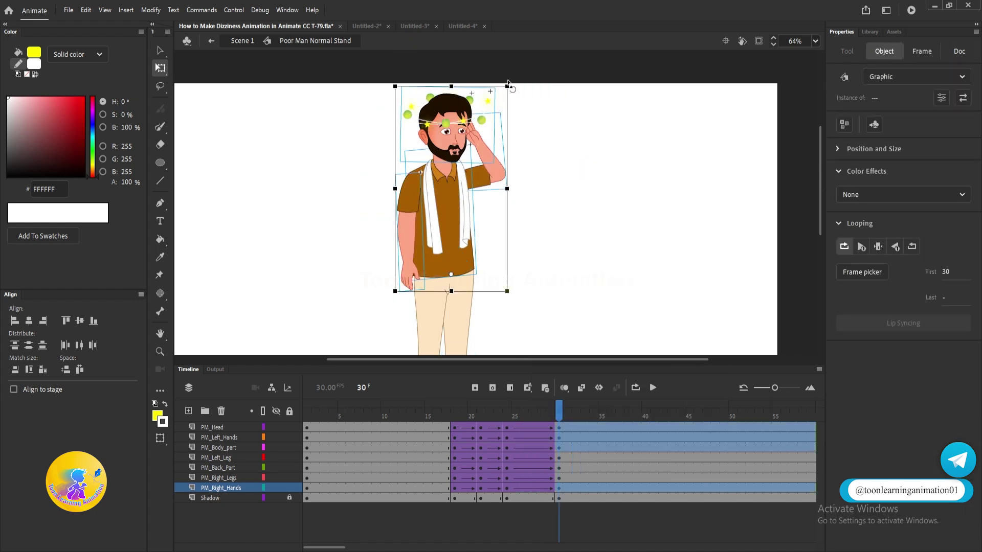
left_click_drag(510, 84, 494, 75)
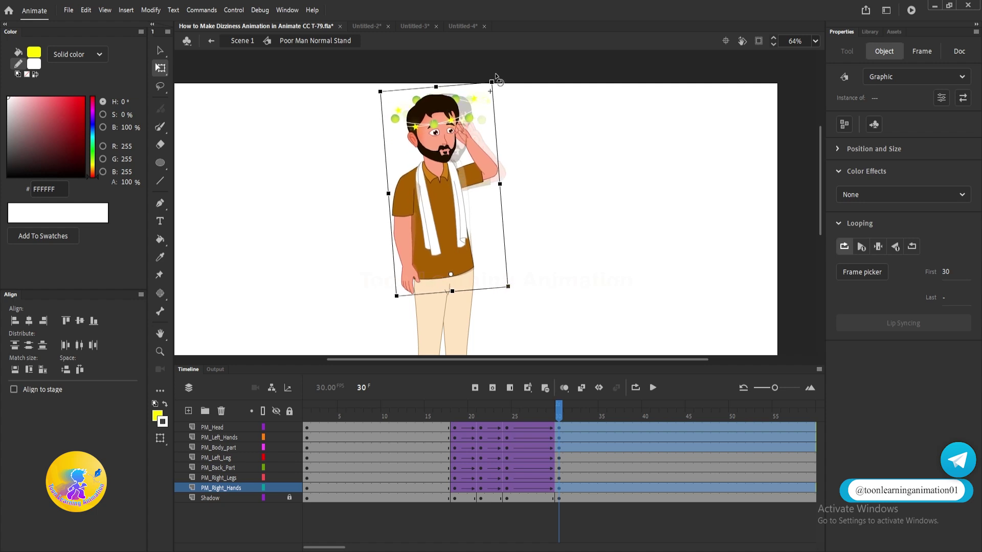
left_click_drag(459, 235, 455, 234)
- At frame 30, select the hips and both legs and skew their upper edge slightly to follow the leaning torso
key("space")
left_click_drag(482, 240, 466, 145)
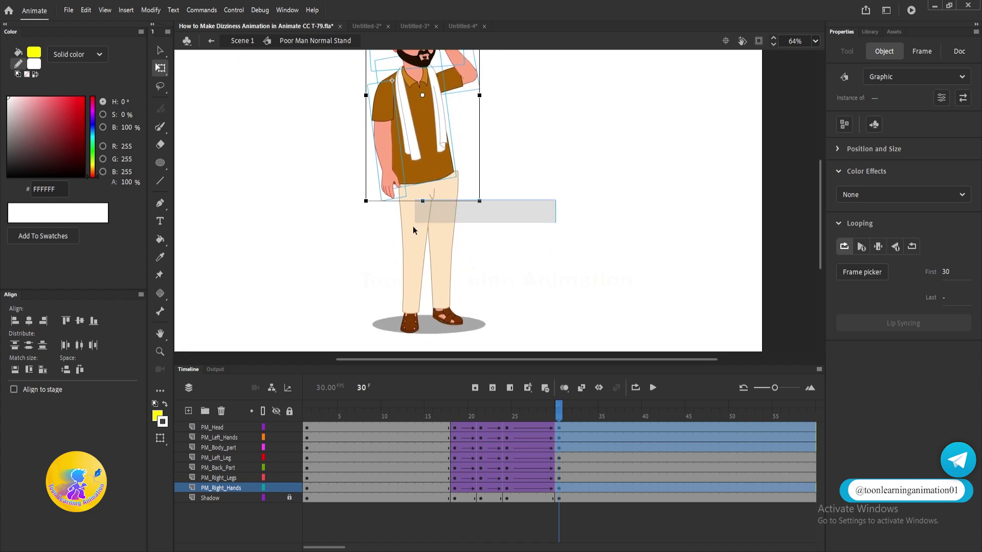
left_click(417, 221)
double_click(446, 194)
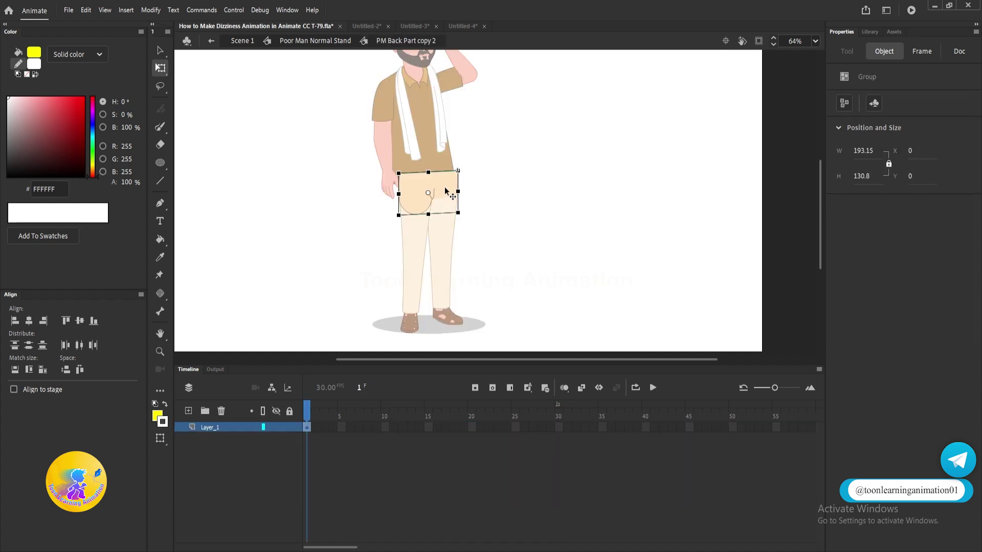
double_click(503, 203)
scroll(432, 232, "up", 4)
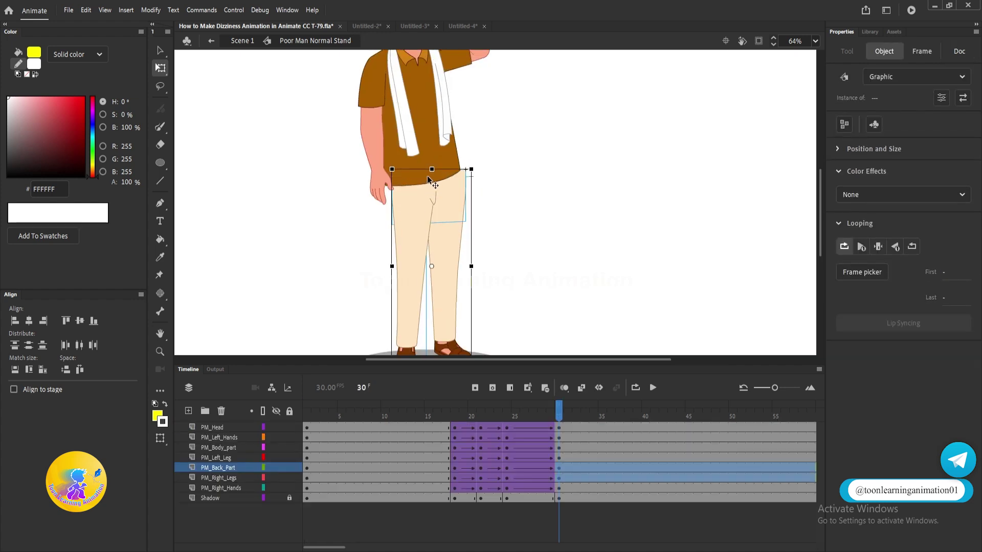
left_click(424, 274, "shift")
left_click_drag(490, 160, 474, 161)
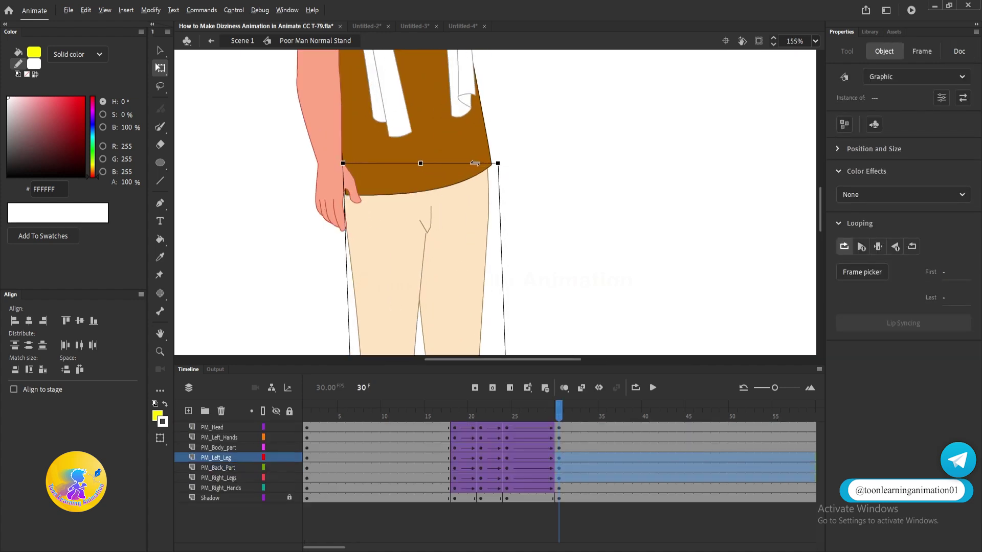
- Scrub through the sway and insert keyframes at frame 35 on the character's body layers
scroll(563, 254, "down", 5)
left_click_drag(474, 419, 569, 435)
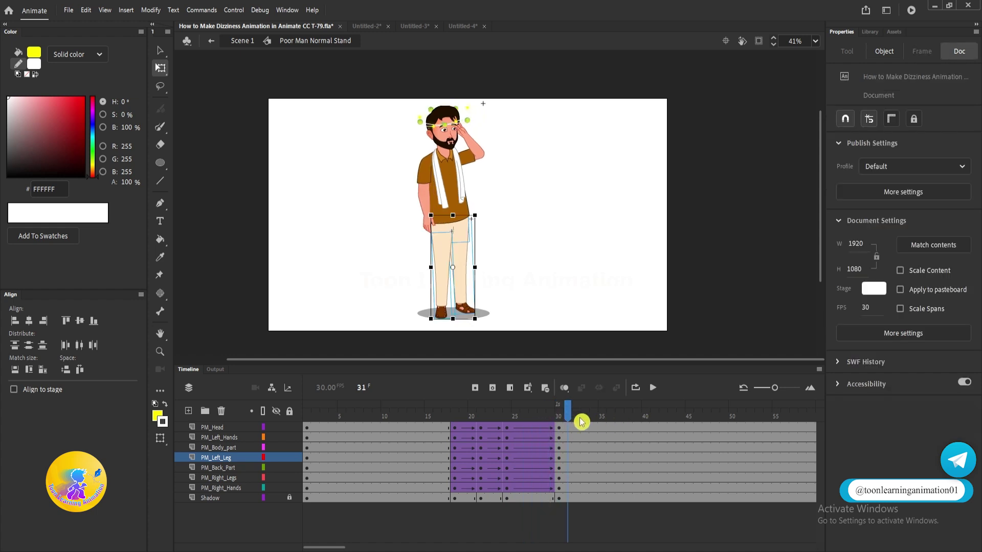
left_click_drag(604, 421, 602, 488)
key("F6")
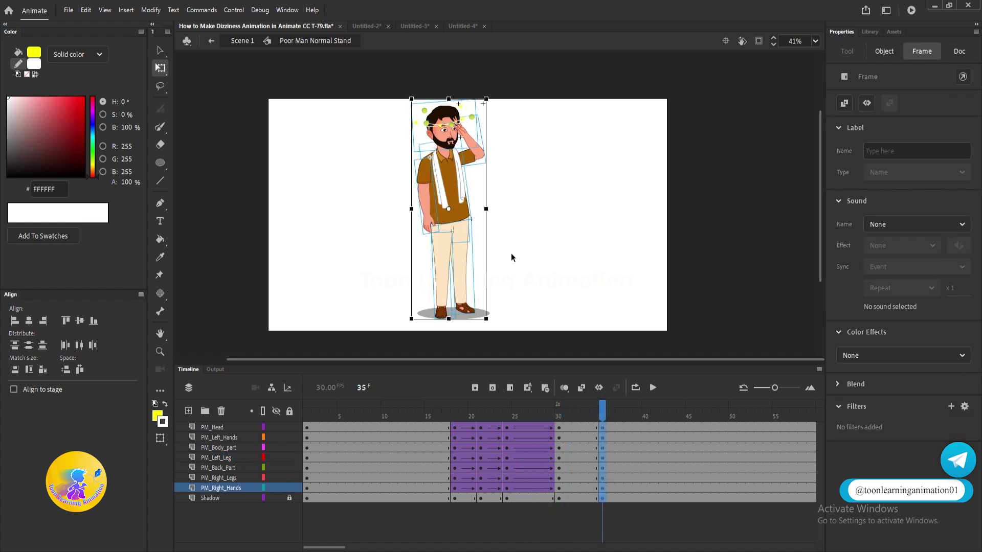
- Copy the frame 24 keyframes of all body layers to frame 35 and remove the classic tween from the copies
left_click(507, 432)
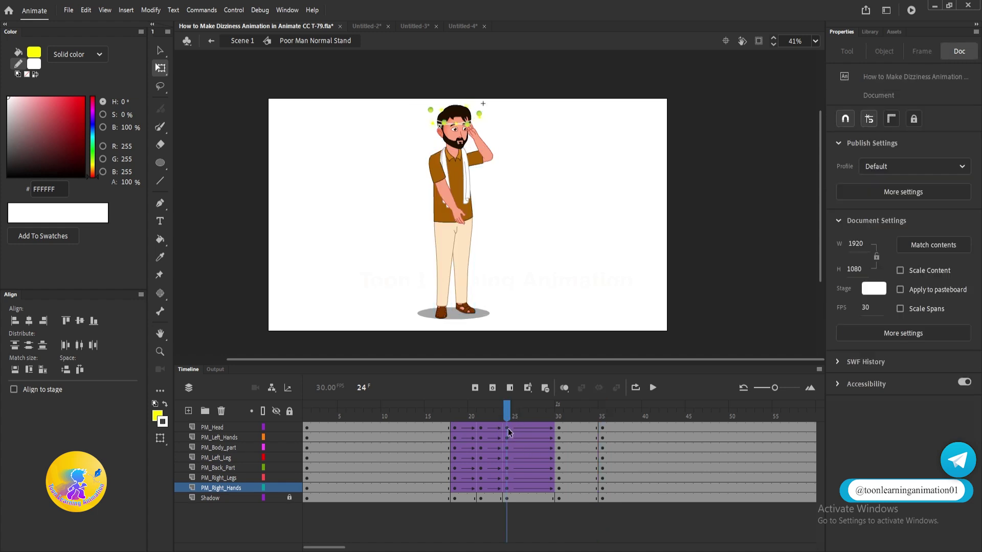
left_click_drag(507, 493, 603, 480)
right_click(607, 465)
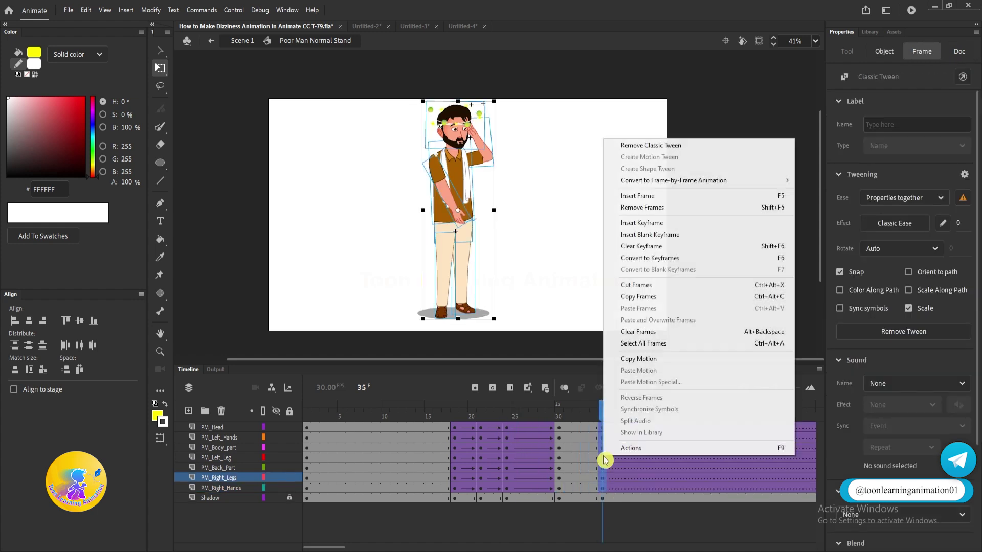
left_click(648, 145)
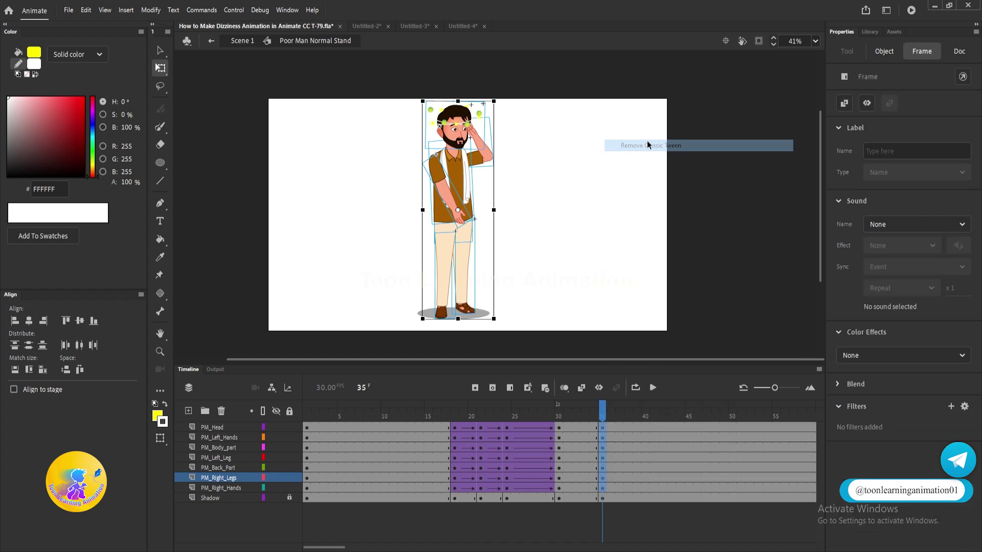
- Create classic tweens between frames 30 and 35 on all body layers except Shadow
left_click(219, 429)
left_click(219, 498, "shift")
right_click(577, 468)
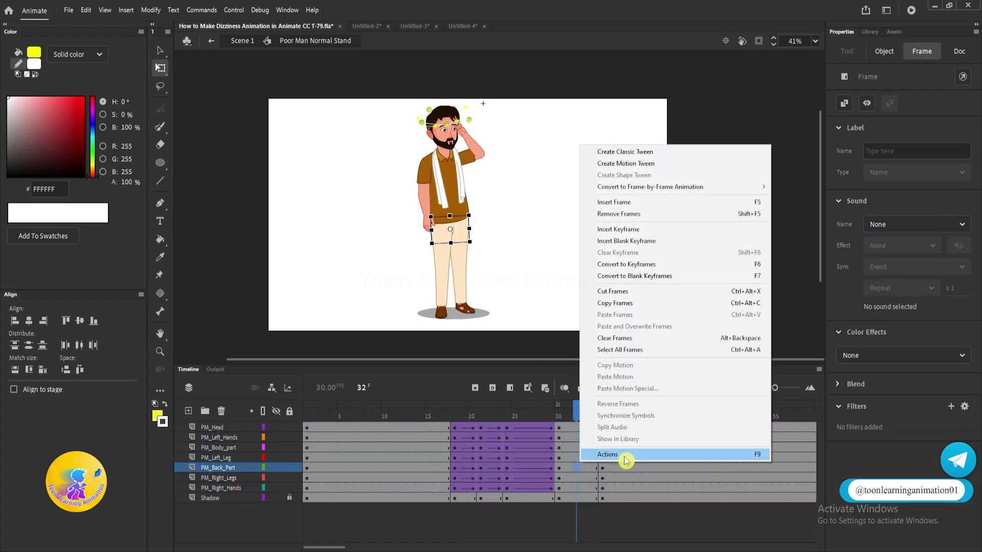
left_click(224, 432)
left_click(224, 489, "shift")
right_click(506, 467)
left_click(555, 429)
left_click(577, 418)
left_click_drag(571, 428, 585, 484)
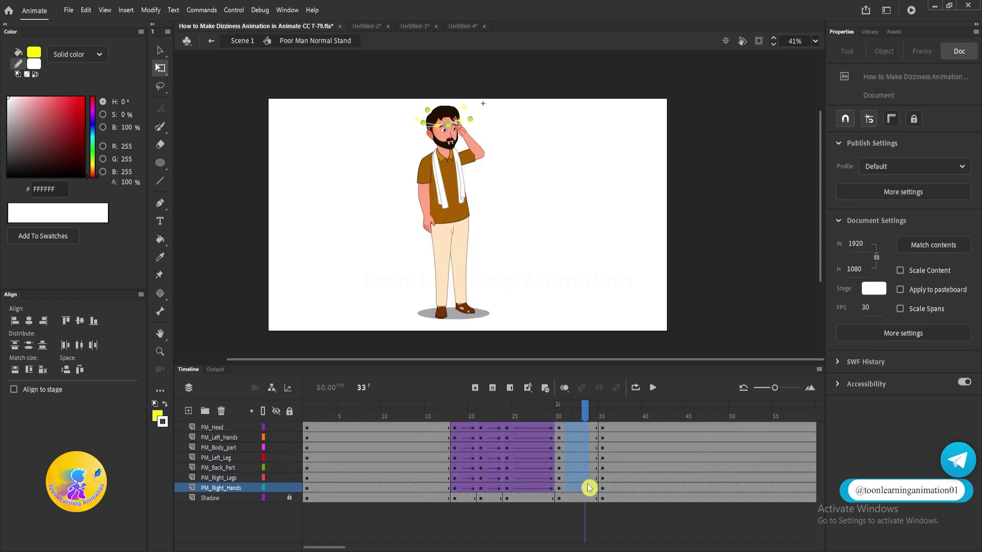
right_click(584, 484)
left_click(629, 173)
- At frame 35, rotate the PM_Left_Hands arm from across his belly down to hang at his side
left_click_drag(463, 415, 599, 422)
scroll(455, 208, "up", 5)
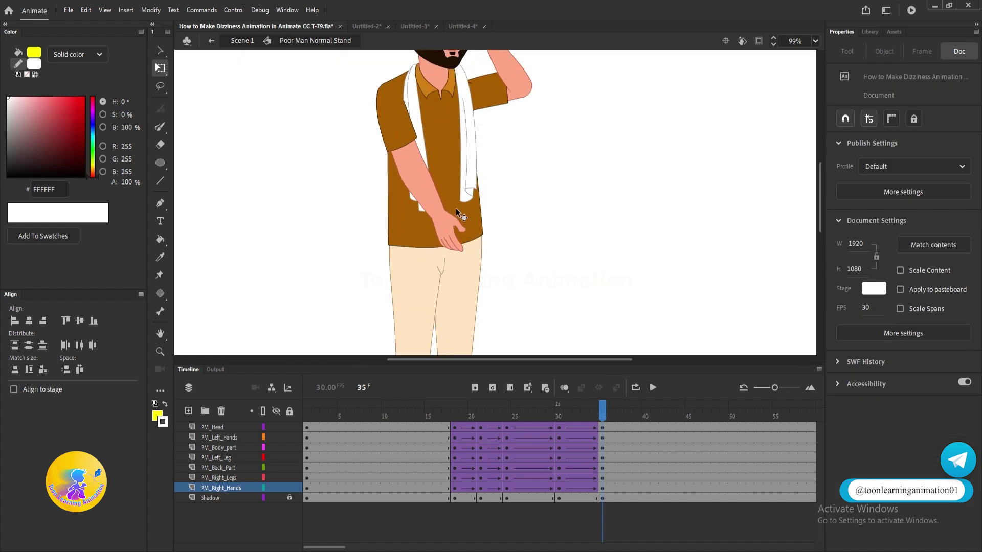
left_click(452, 220)
left_click_drag(487, 244, 426, 289)
scroll(444, 286, "down", 3)
- Extend the last tween so its end keyframes fall at frame 36, and rotate the head and raised arm slightly there
left_click(562, 427)
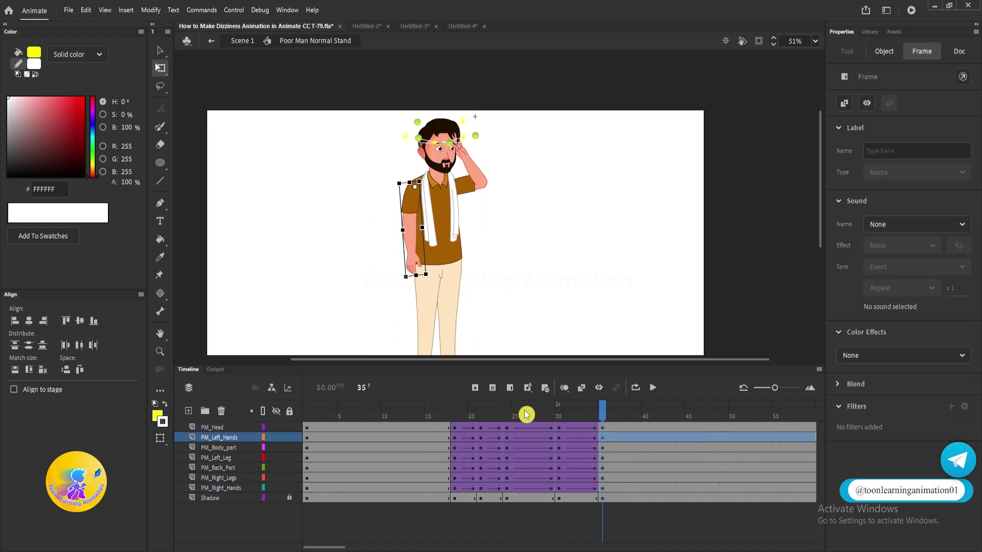
left_click_drag(573, 410, 633, 418)
left_click(578, 151)
scroll(438, 241, "up", 1)
left_click_drag(366, 101, 440, 229)
scroll(557, 186, "up", 1)
left_click_drag(512, 96, 507, 96)
left_click(533, 157)
left_click(493, 128)
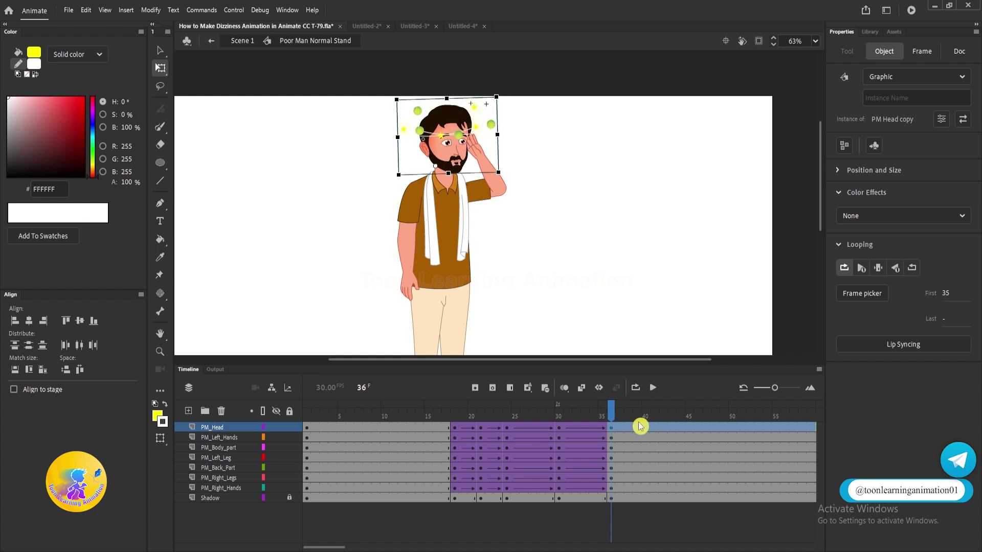
left_click(484, 187)
left_click_drag(504, 121, 501, 118)
- Insert keyframes at frame 41 on the character's layers
left_click_drag(526, 411, 655, 419)
key("alt+comma")
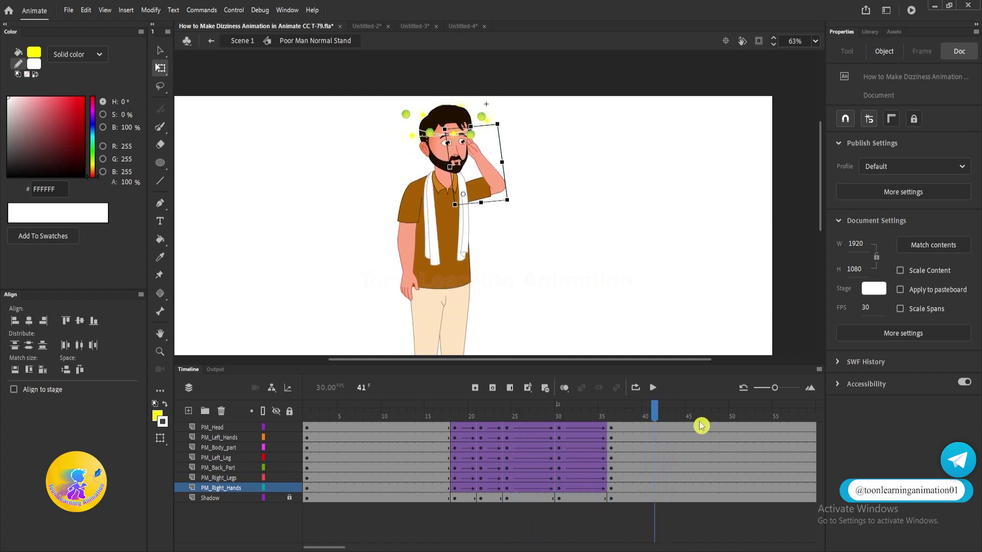
key("F6")
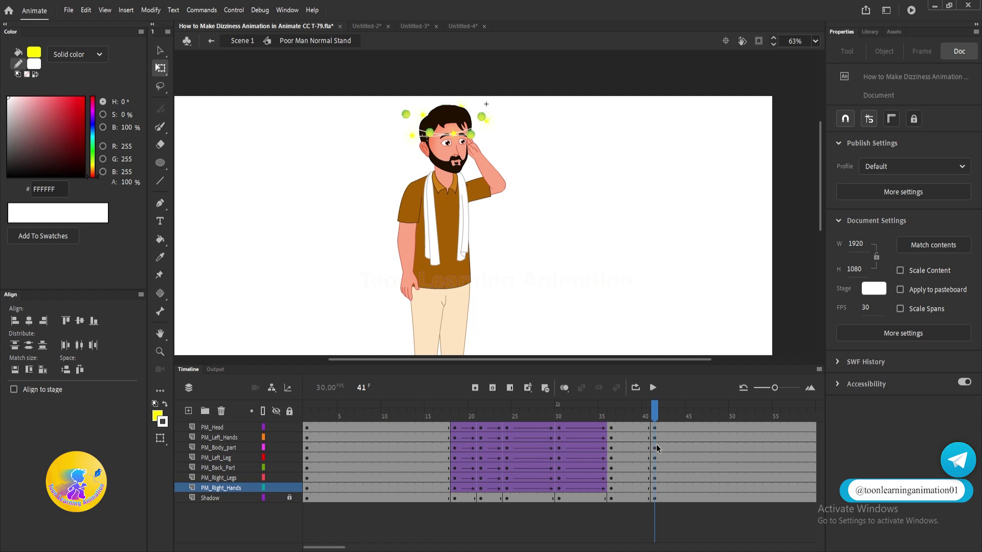
- Duplicate frames 24 to 36 of the body layers starting at frame 36, and rotate the PM_Left_Hands arm there down to his side
left_click_drag(612, 426, 516, 482)
left_click_drag(626, 473, 622, 474)
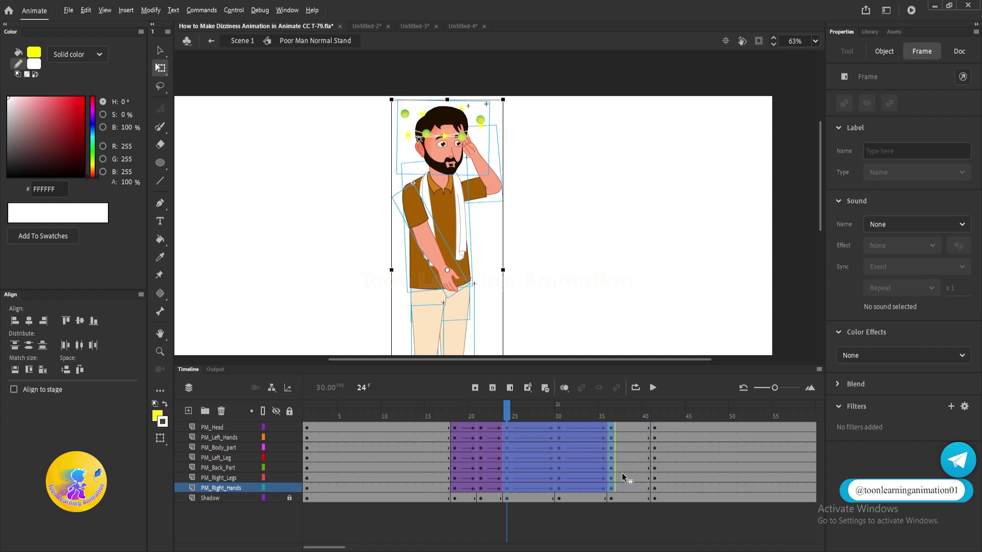
left_click_drag(586, 409, 611, 415)
left_click(654, 238)
left_click(454, 250)
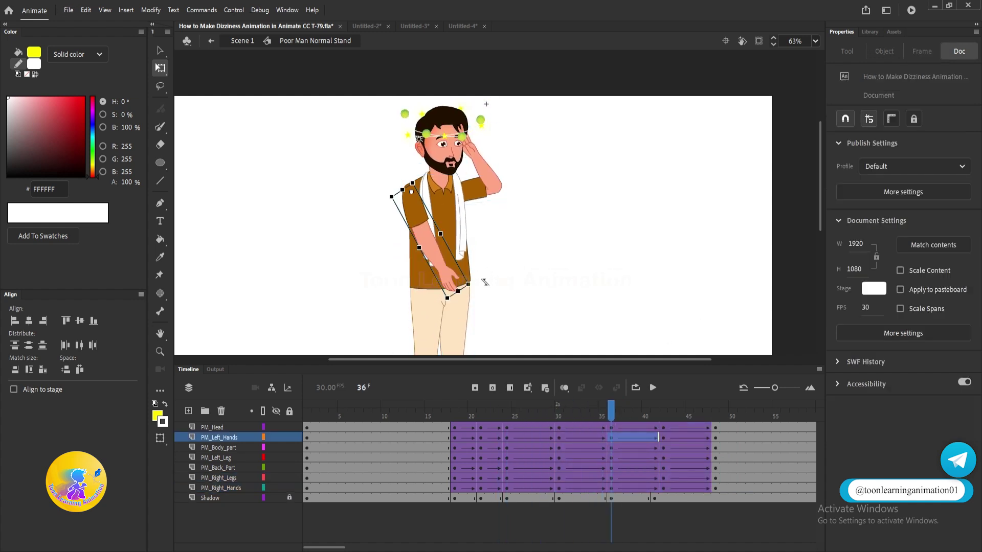
left_click_drag(479, 286, 437, 306)
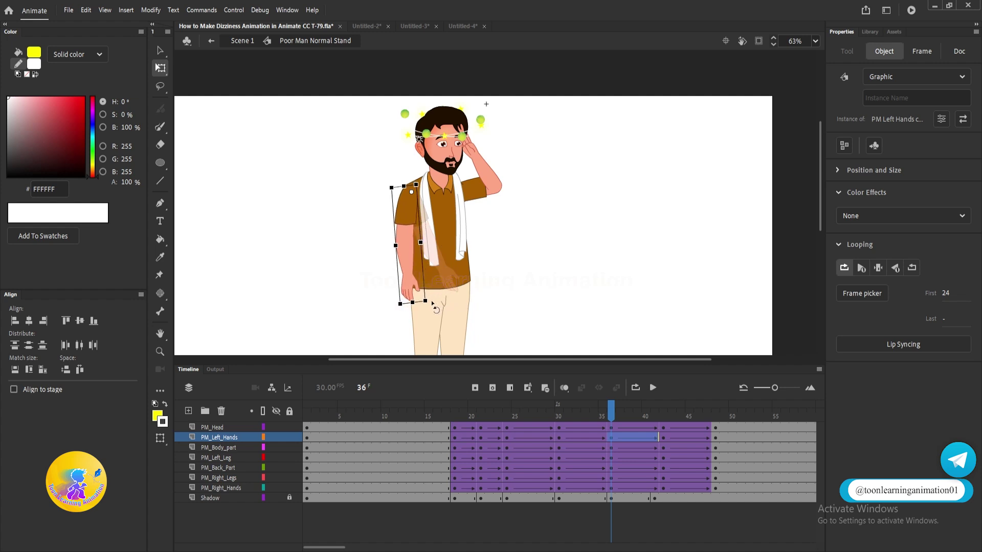
- Preview the sway and insert frames into its tweens so the keyframes fall at frames 32, 40, 48 and 56
left_click_drag(611, 409, 463, 409)
left_click(512, 276)
key("Return")
left_click_drag(587, 411, 541, 416)
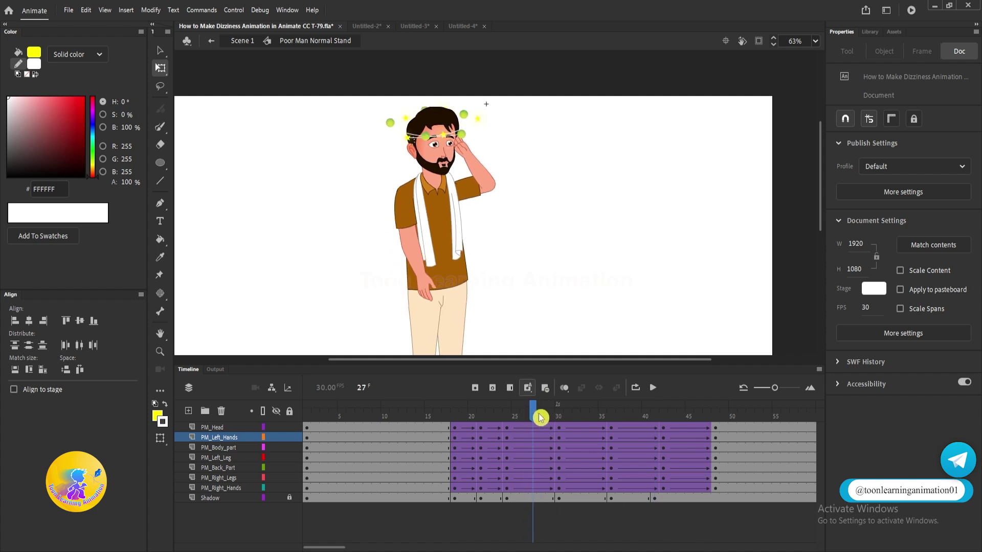
key("F5")
key("F5")
key("F5")
left_click(593, 414)
key("F5")
key("F5")
left_click(672, 418)
key("F5")
key("F5")
key("F5")
key("F5")
- Play the slowed sway and duplicate its frames on all body layers from frame 56, adding keyframes at frames 64 and 72
key("Return")
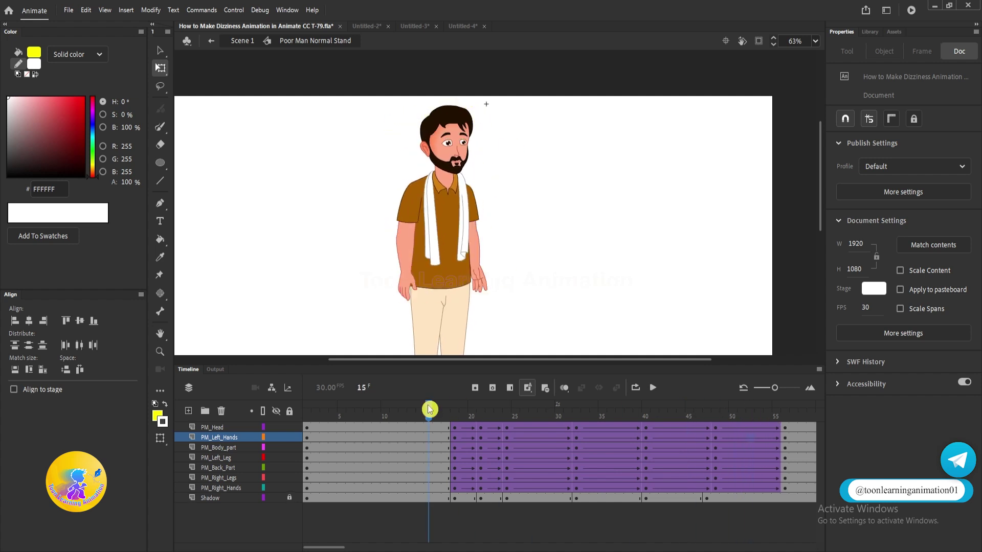
key("Return")
key("Return")
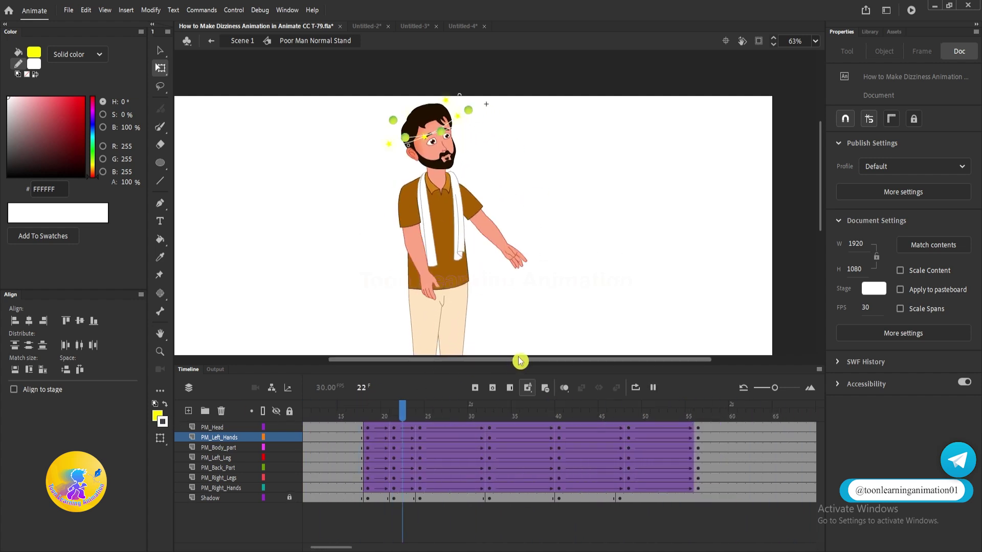
left_click(700, 437)
left_click_drag(699, 433, 642, 466)
left_click_drag(722, 455, 713, 448)
- Play and scrub the extended animation from frame 15 to examine the sway and the hanging arm's movement up to frame 36
left_click_drag(701, 413, 342, 413)
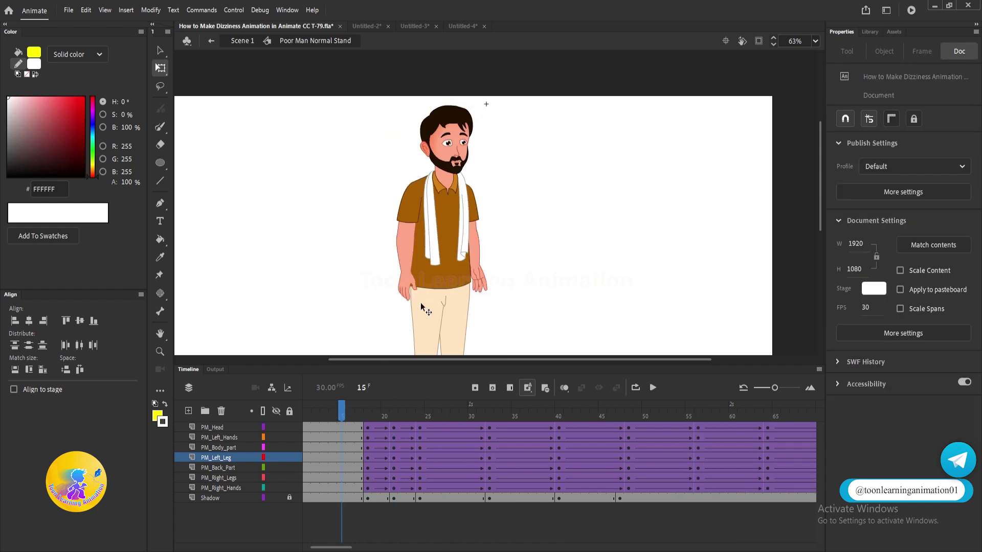
key("Return")
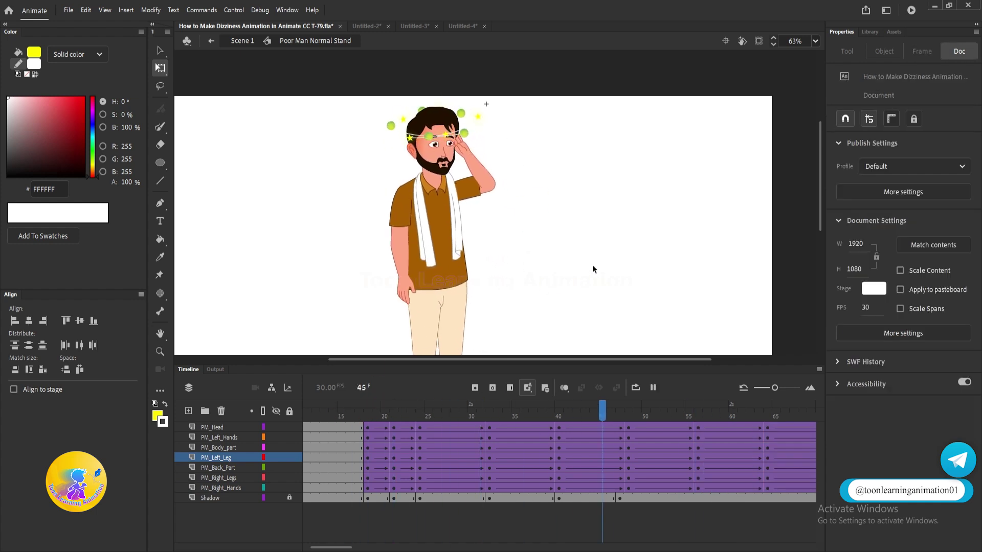
left_click_drag(339, 415, 664, 412)
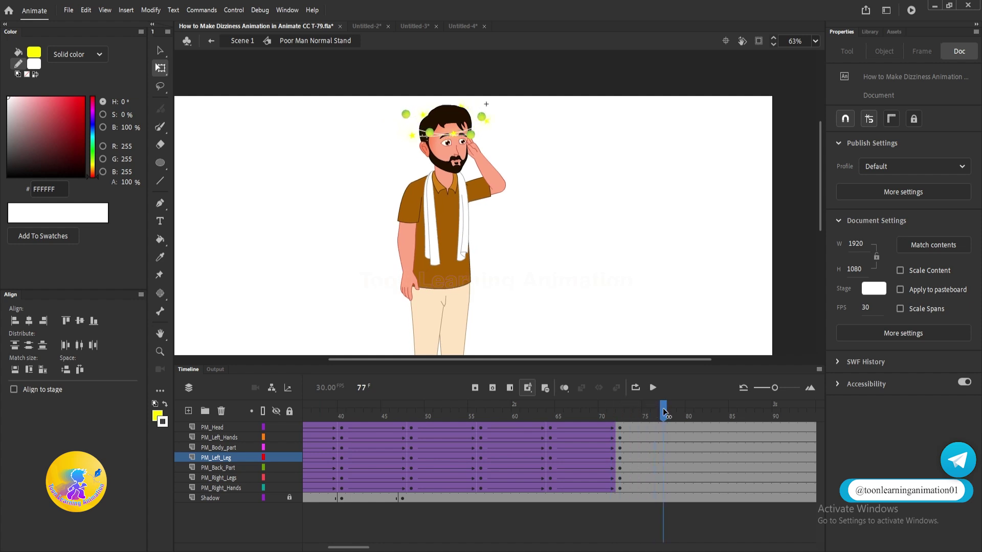
left_click_drag(664, 412, 685, 411)
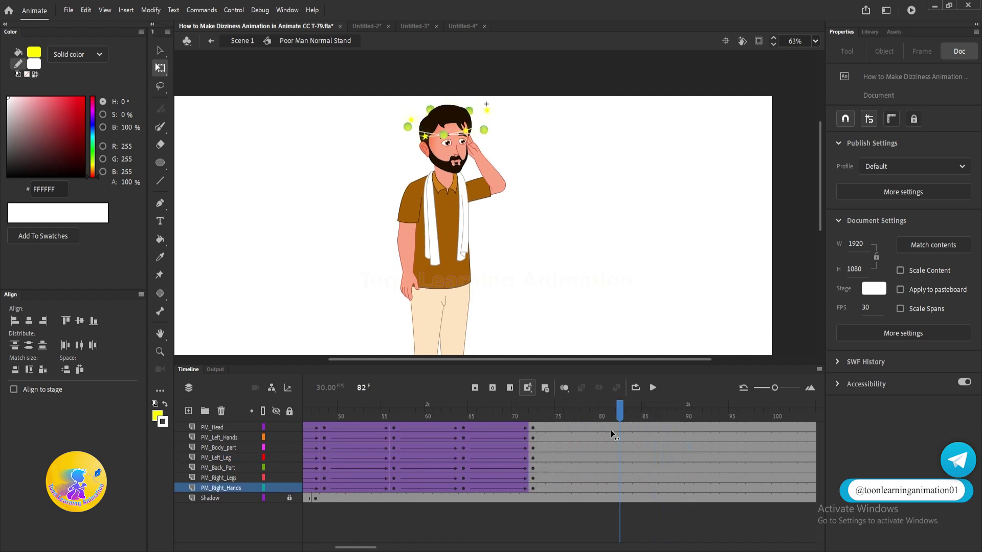
left_click_drag(610, 430, 410, 428)
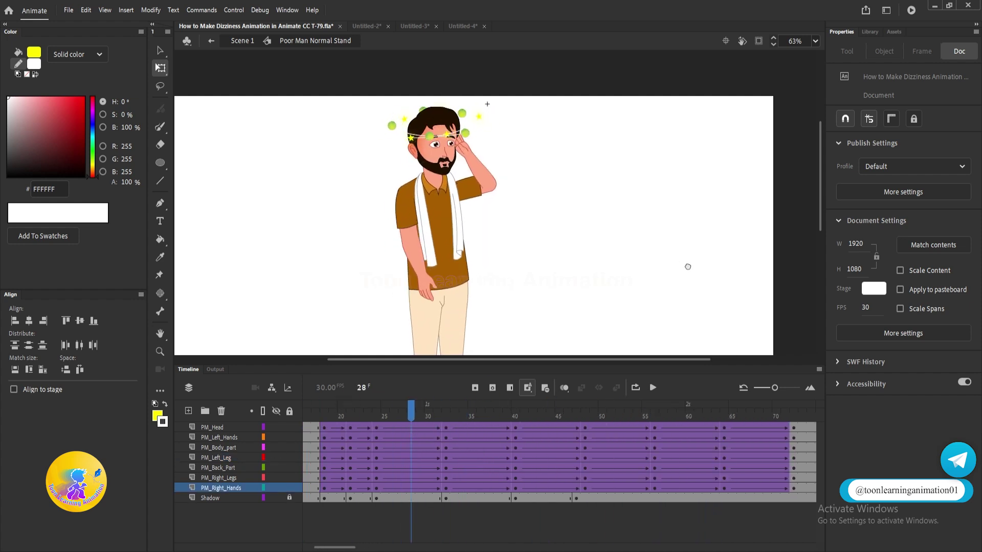
left_click_drag(682, 265, 733, 267)
left_click(471, 278)
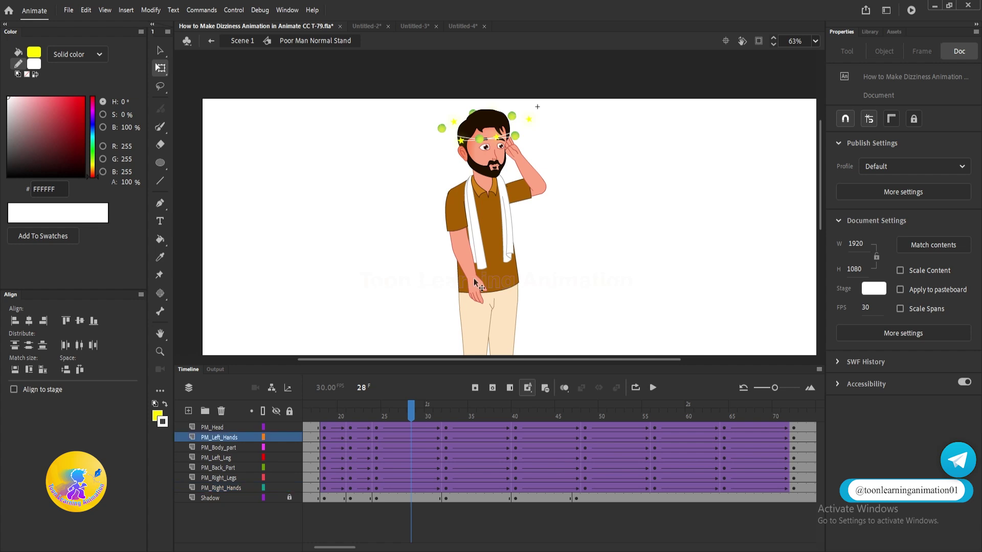
left_click_drag(416, 425, 481, 419)
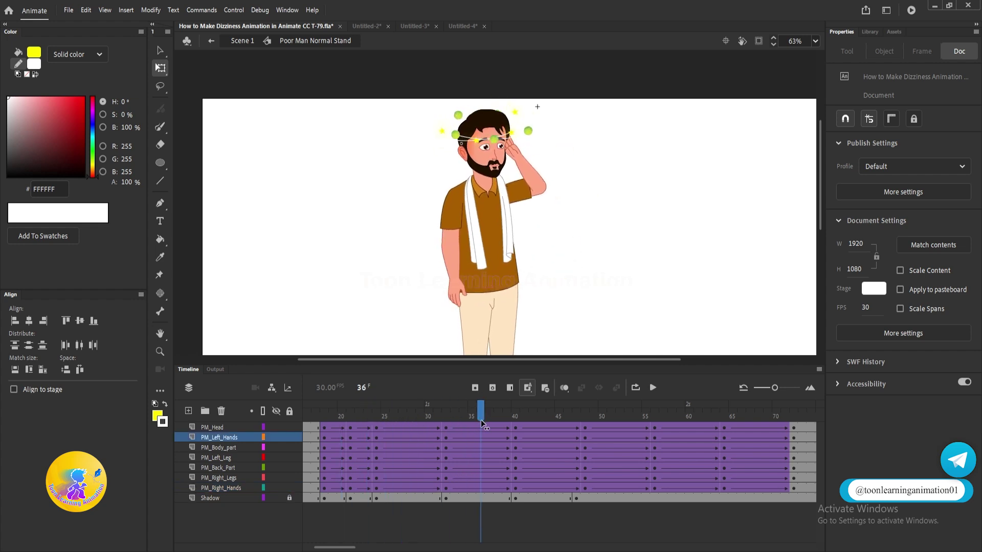
- Keyframe the PM_Left_Hands arm at frame 36 and rotate it slightly outward, away from the body
left_click(459, 293)
scroll(459, 296, "up", 1)
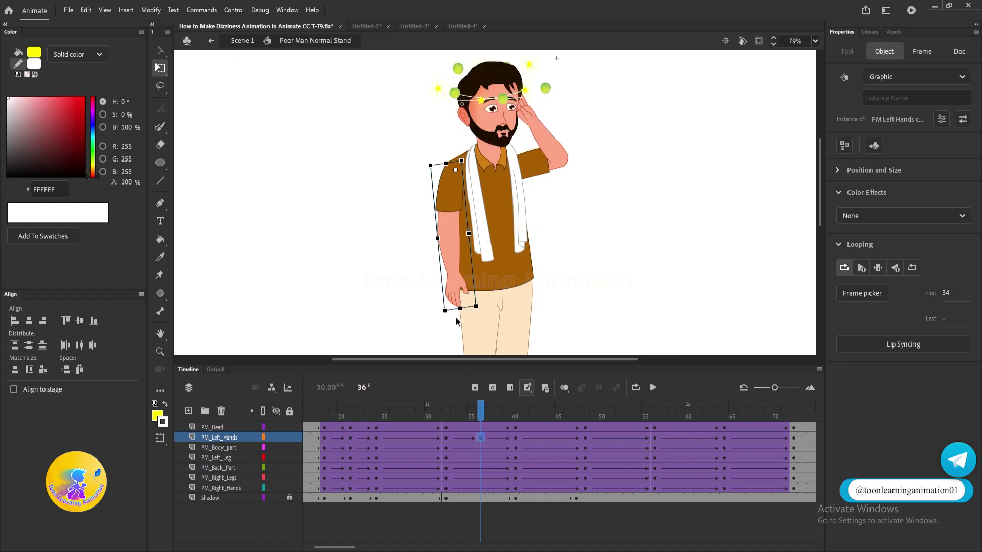
left_click_drag(453, 424, 509, 417)
left_click(481, 437)
left_click(440, 273)
left_click(457, 295)
left_click_drag(472, 311, 469, 318)
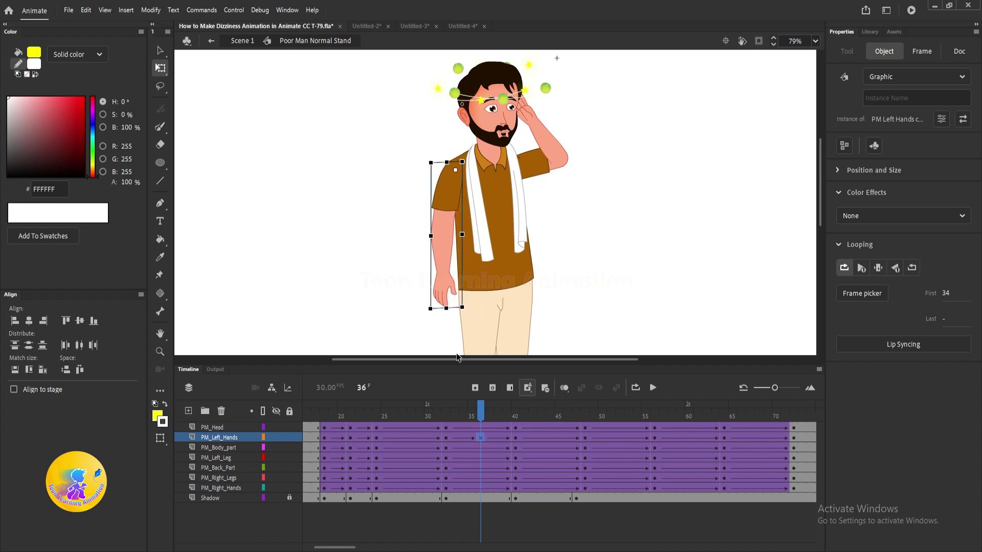
- Keyframe the PM_Head layer at frame 36 and tilt the head slightly counter-clockwise
left_click_drag(446, 417, 480, 426)
left_click(480, 427)
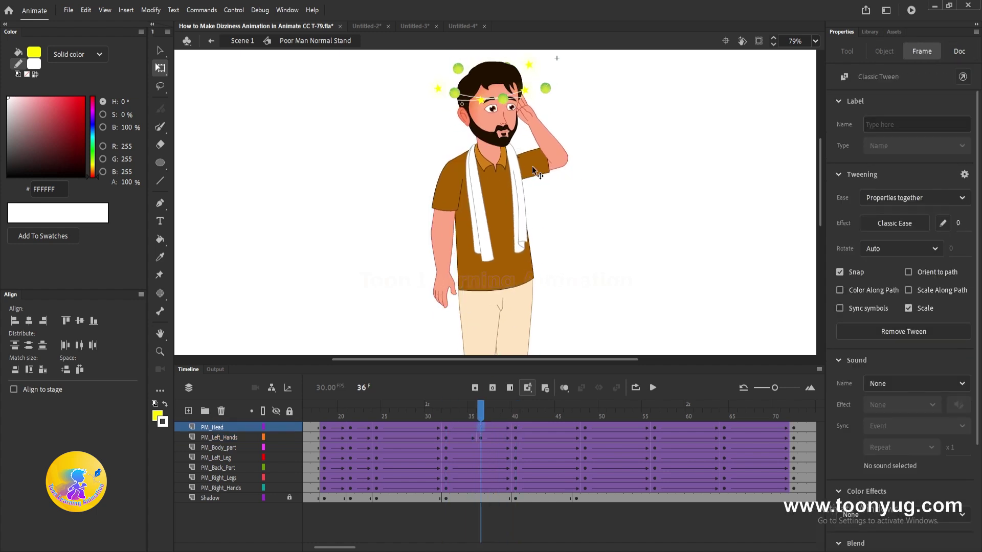
left_click(487, 133)
scroll(527, 234, "up", 3)
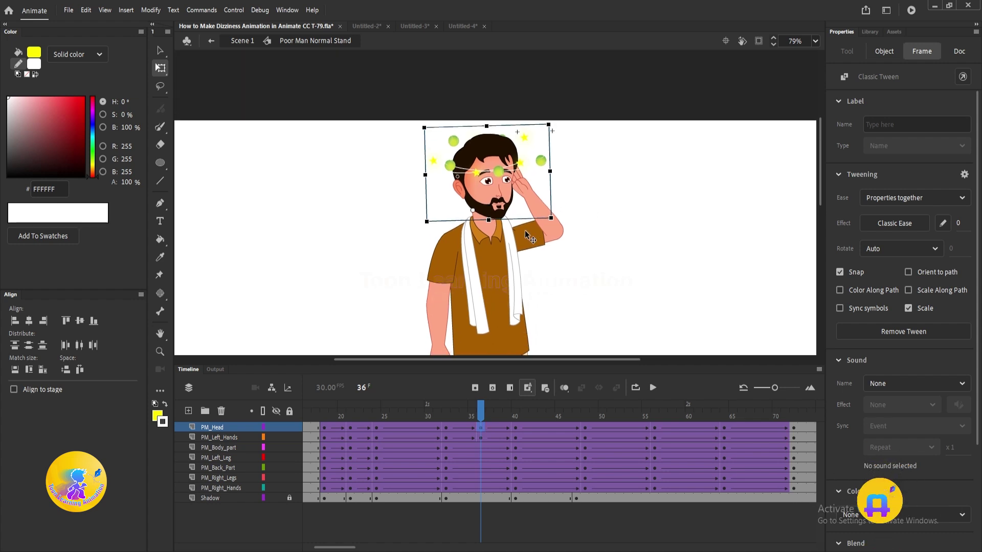
scroll(546, 266, "down", 2)
mouse_move(481, 413)
left_mouse_down()
mouse_move(459, 414)
mouse_move(488, 416)
mouse_move(483, 422)
left_mouse_up()
left_click_drag(589, 201, 590, 260)
scroll(512, 179, "up", 1)
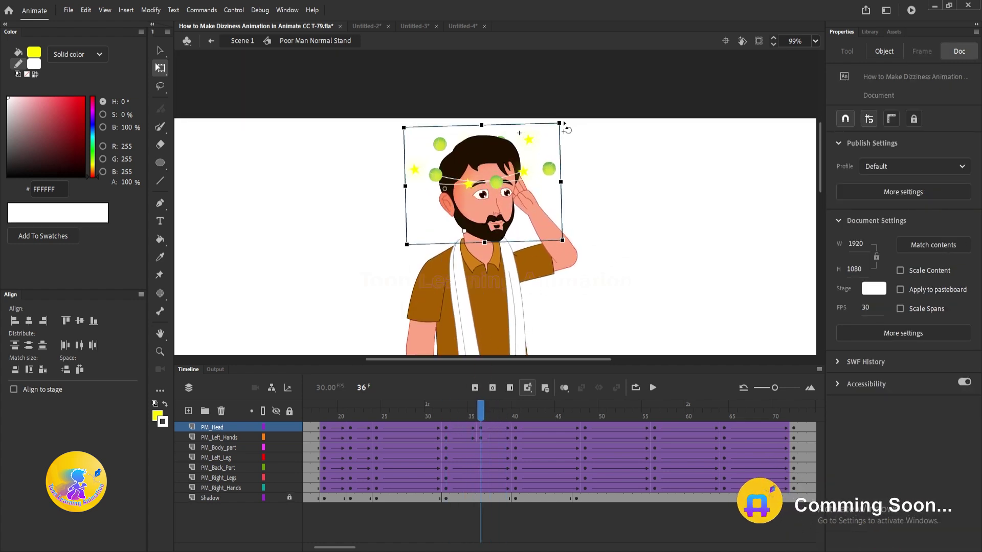
left_click_drag(564, 118, 555, 114)
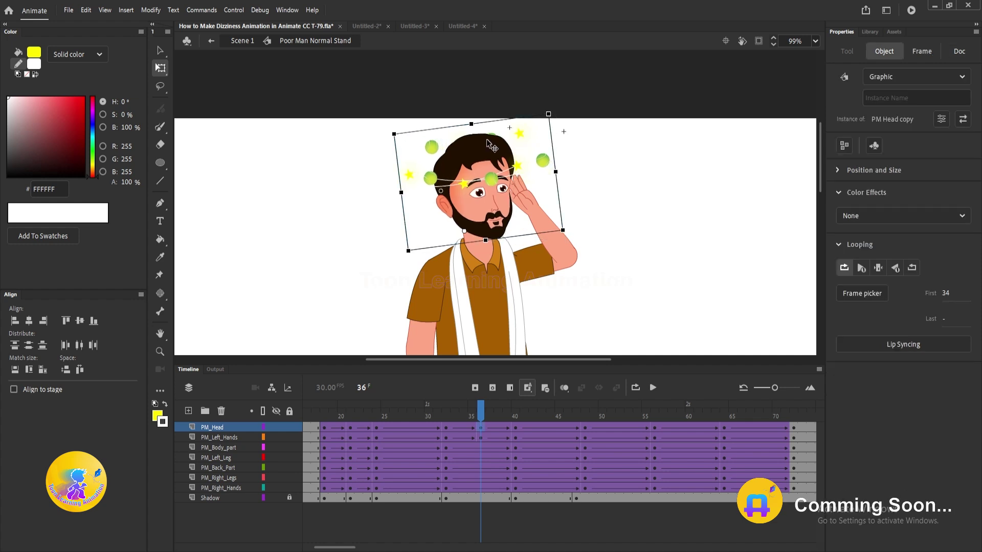
- Keyframe the raised arm on the PM_Right_Hands layer at frame 36 and rotate it slightly toward the tilted head
scroll(511, 128, "down", 2)
left_click(448, 418)
left_click_drag(448, 417, 482, 436)
left_click(547, 160)
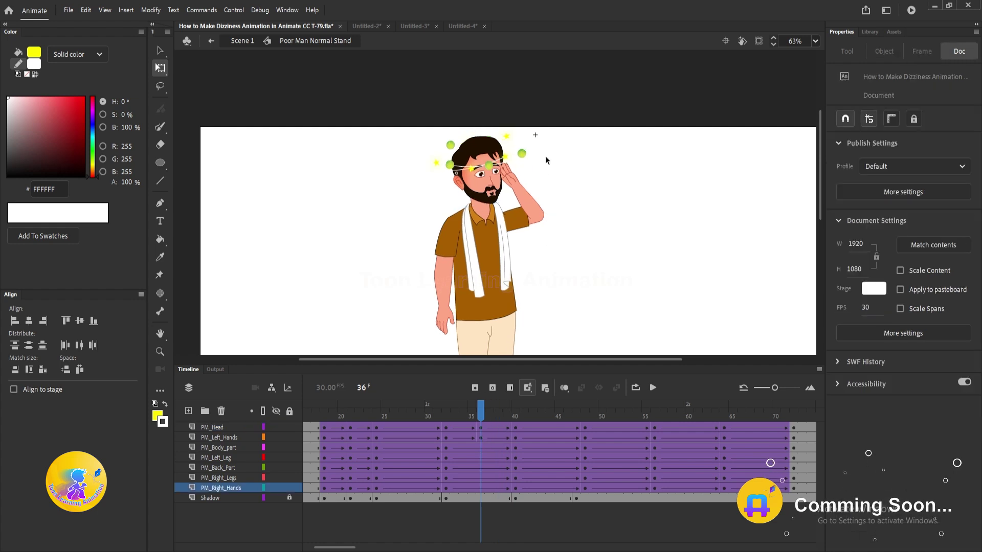
scroll(542, 156, "up", 2)
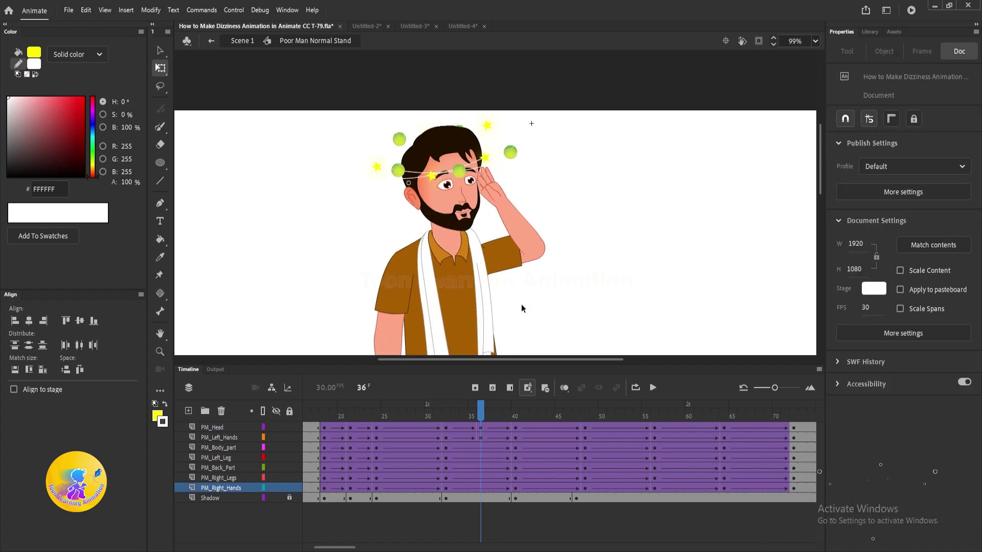
left_click(532, 221)
left_click_drag(538, 151, 527, 148)
scroll(510, 194, "down", 2)
- Add keyframes at frame 44 on the PM_Head, PM_Left_Hands and PM_Right_Hands layers
left_click_drag(446, 418, 514, 424)
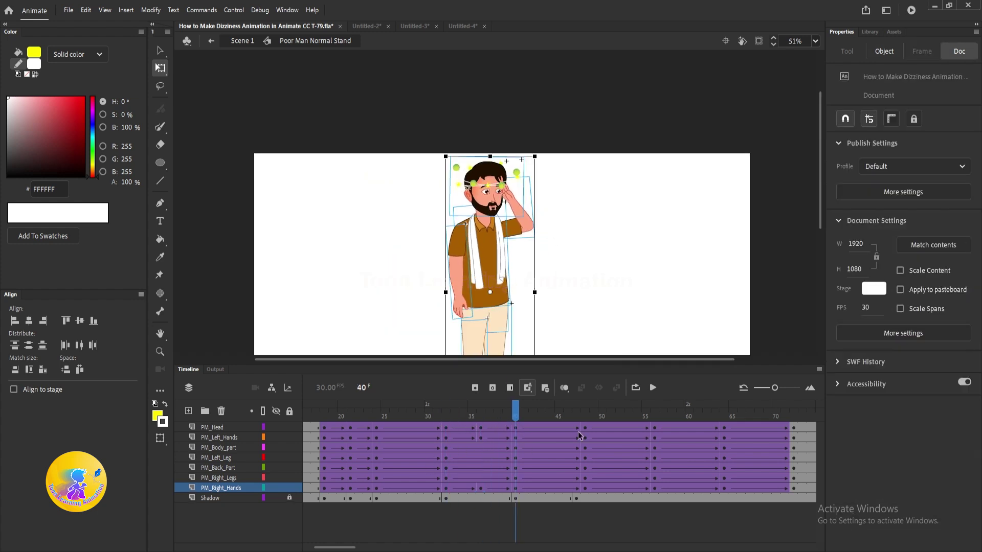
left_click(551, 418)
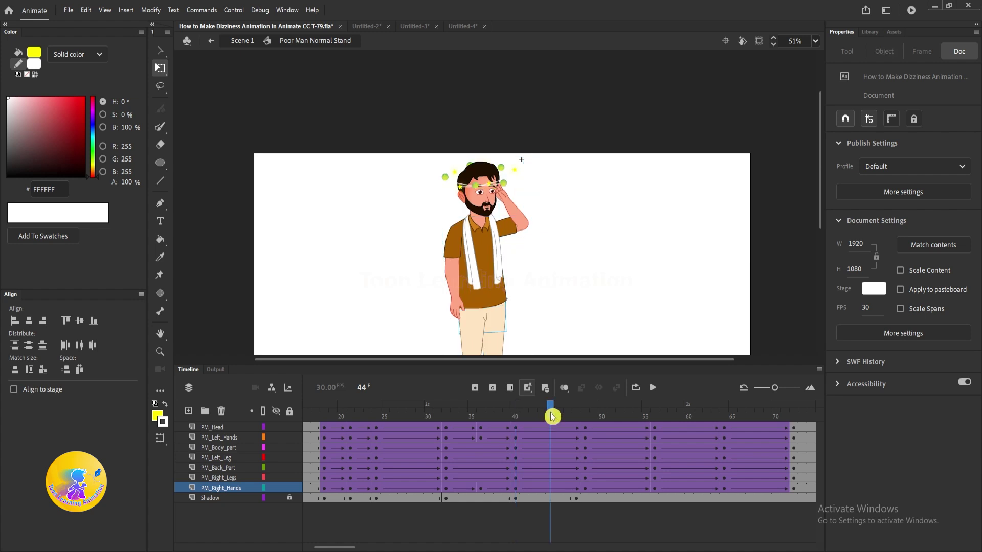
left_click_drag(548, 427, 550, 437)
key("F6")
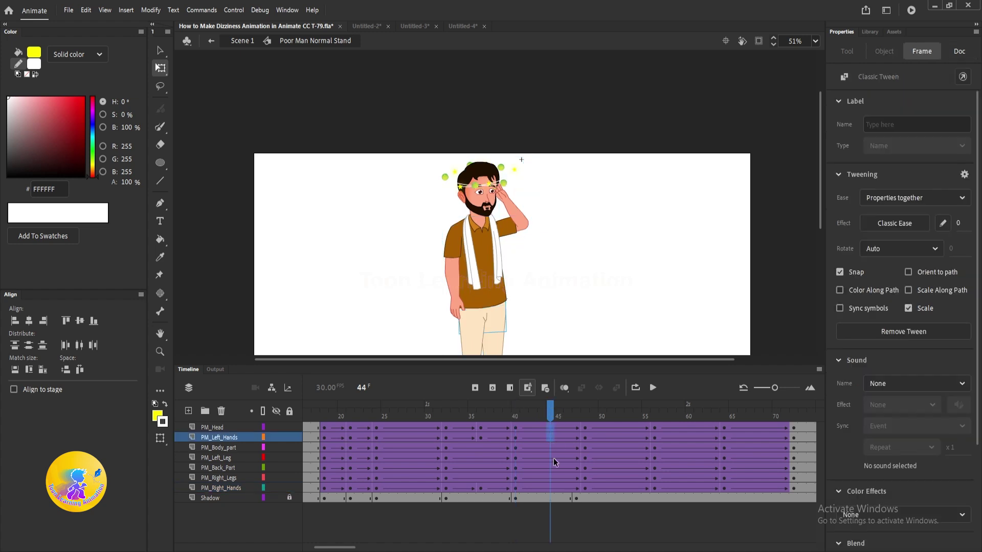
left_click(551, 487)
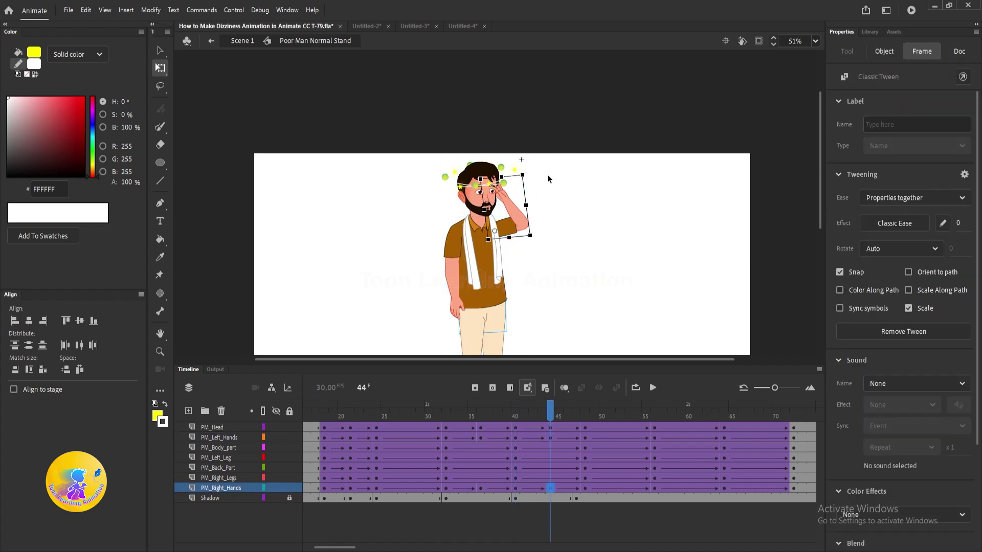
scroll(512, 207, "up", 2)
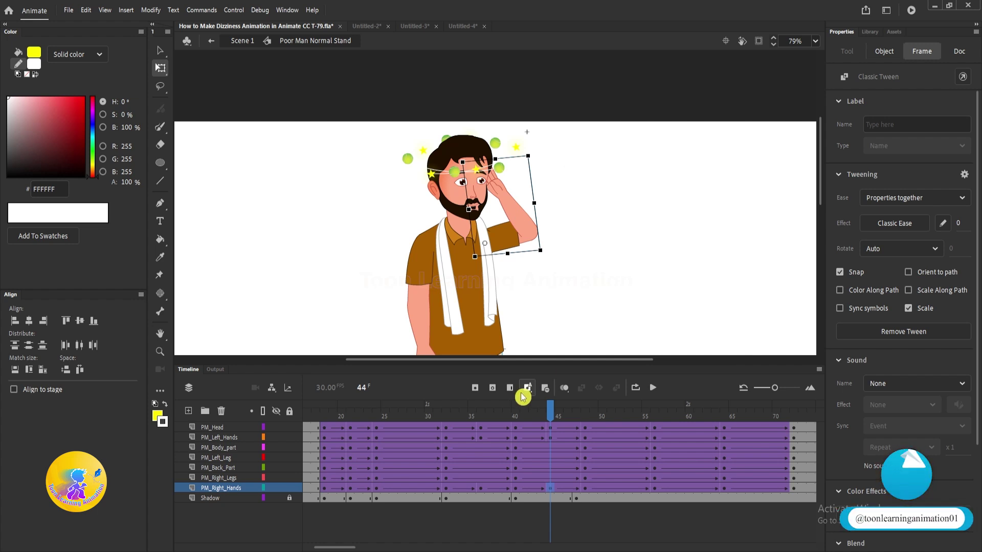
- Check the motion from frame 40 to frame 44 and rotate the hanging arm inward, toward the body, at frame 44
left_click_drag(520, 416, 551, 425)
left_click_drag(597, 219, 600, 148)
mouse_move(555, 413)
left_mouse_down()
mouse_move(515, 410)
mouse_move(550, 418)
left_mouse_up()
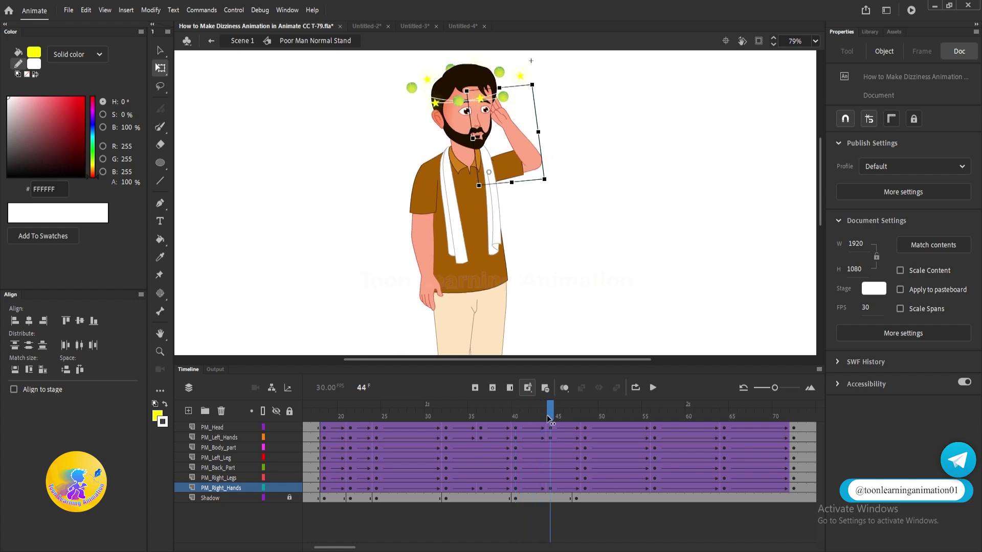
left_click(423, 298)
left_click_drag(466, 304, 472, 306)
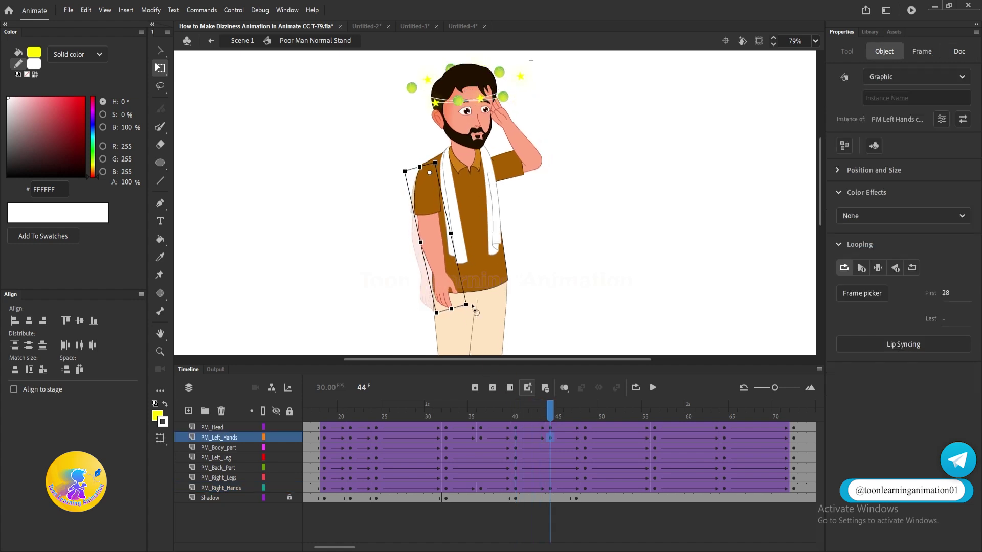
- Tilt the head slightly clockwise at frame 44 and rotate the raised arm to follow it
left_click(480, 128)
left_click_drag(540, 63, 551, 154)
scroll(553, 208, "down", 2)
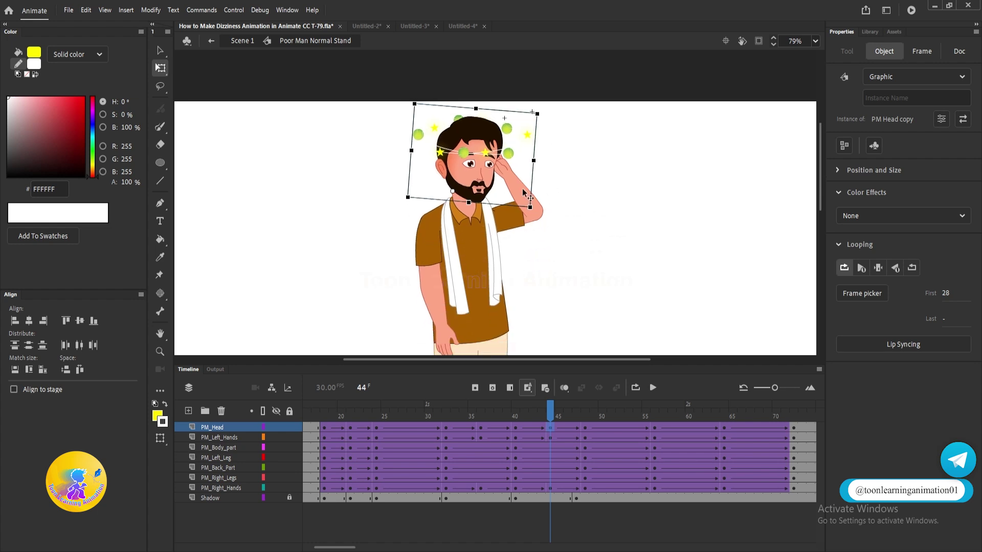
left_click(534, 202)
left_click_drag(544, 137, 546, 138)
left_click_drag(568, 257, 562, 173)
- Duplicate the sway frames with the added head and arm keyframes so the motion repeats up to frame 80, and play the result
mouse_move(447, 411)
left_mouse_down()
mouse_move(523, 438)
mouse_move(574, 440)
mouse_move(446, 422)
left_mouse_up()
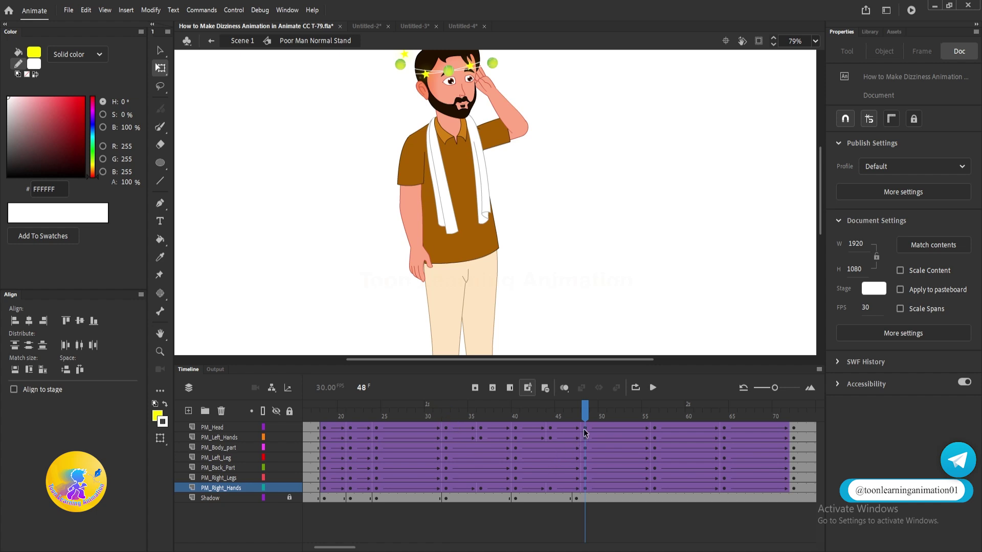
left_click_drag(585, 441, 760, 455)
left_click_drag(612, 419, 353, 404)
key("Return")
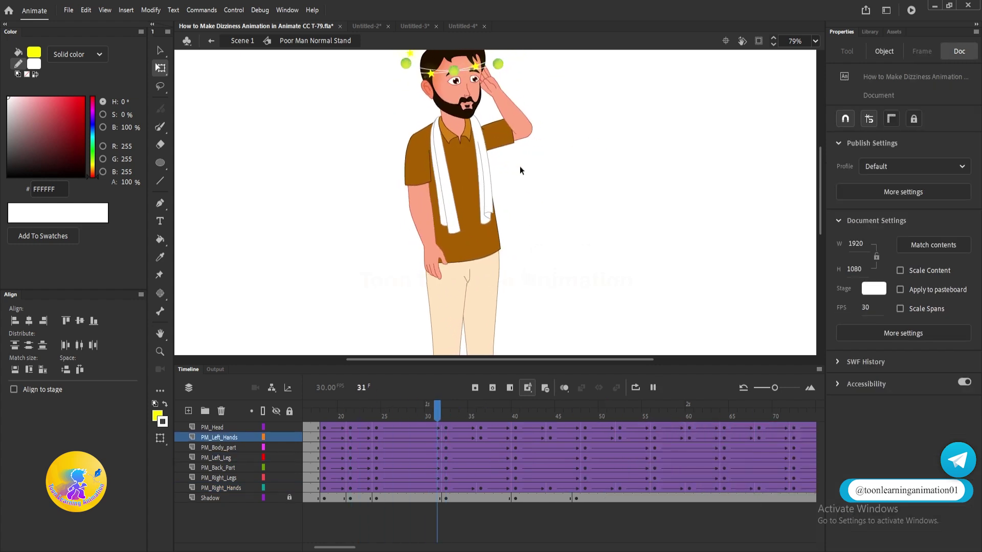
key("Return")
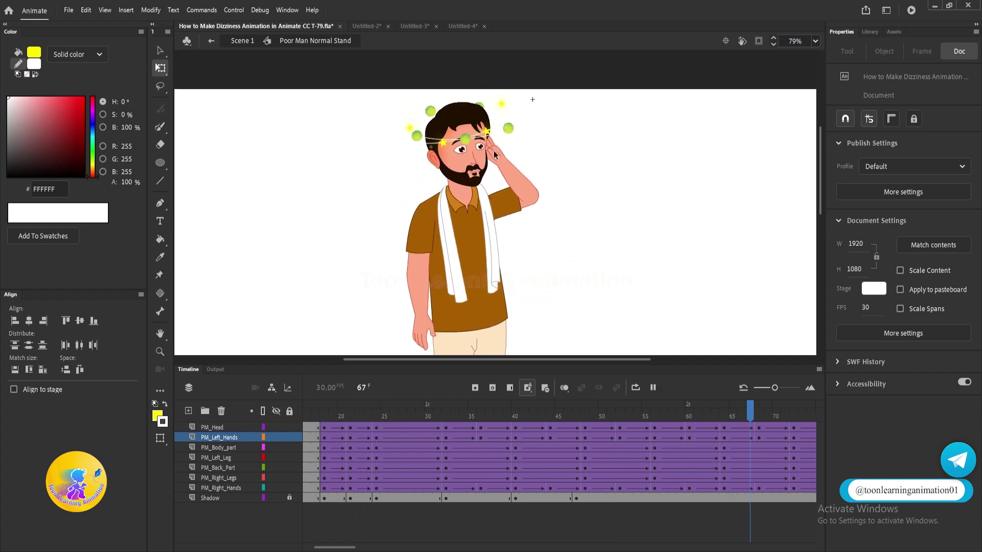
- Remove the classic tween following frame 80 on the body layers and scrub the repeated sway
left_click_drag(372, 431, 414, 488)
right_click(397, 488)
left_click(430, 161)
left_click_drag(411, 407, 480, 401)
- Synchronize the symbols on all body layers from PM_Head to PM_Right_Hands and play the animation through to frame 80
left_click(209, 429)
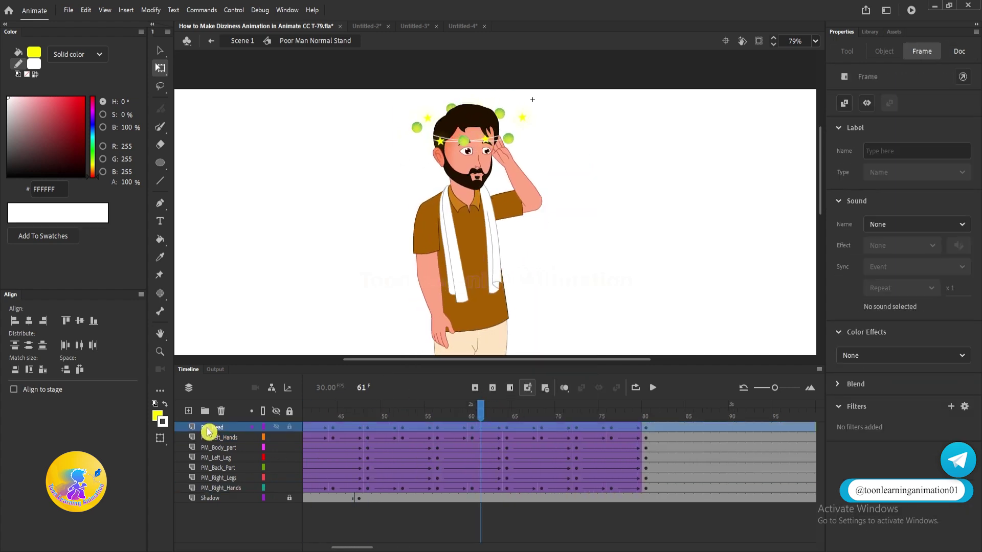
left_click(220, 489, "shift")
right_click(443, 463)
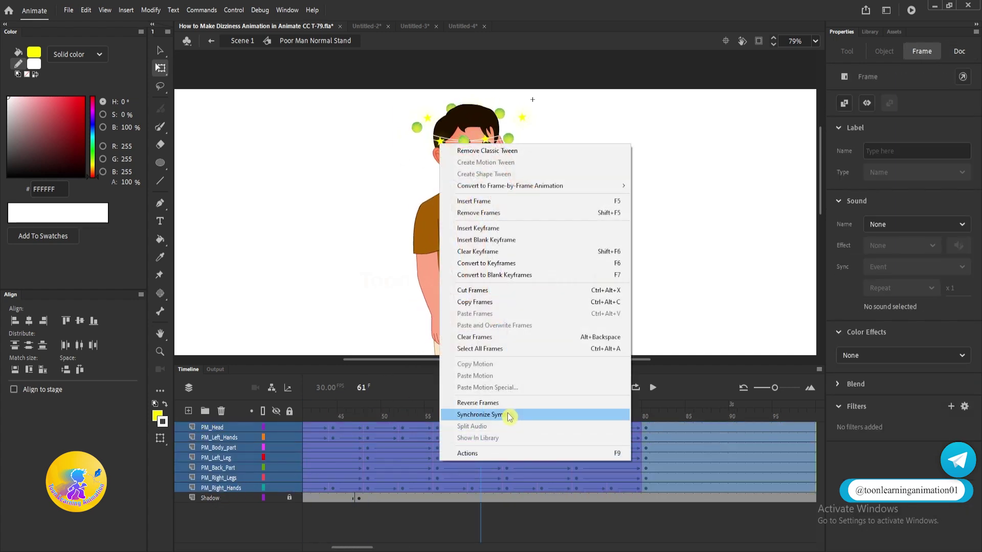
left_click(510, 417)
left_click_drag(481, 410, 343, 411)
key("Return")
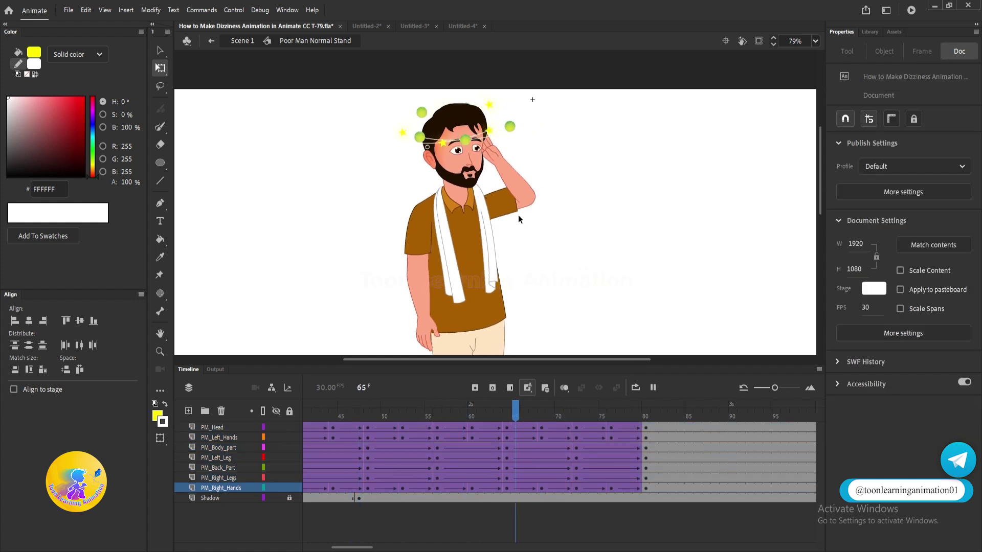
left_click(648, 394)
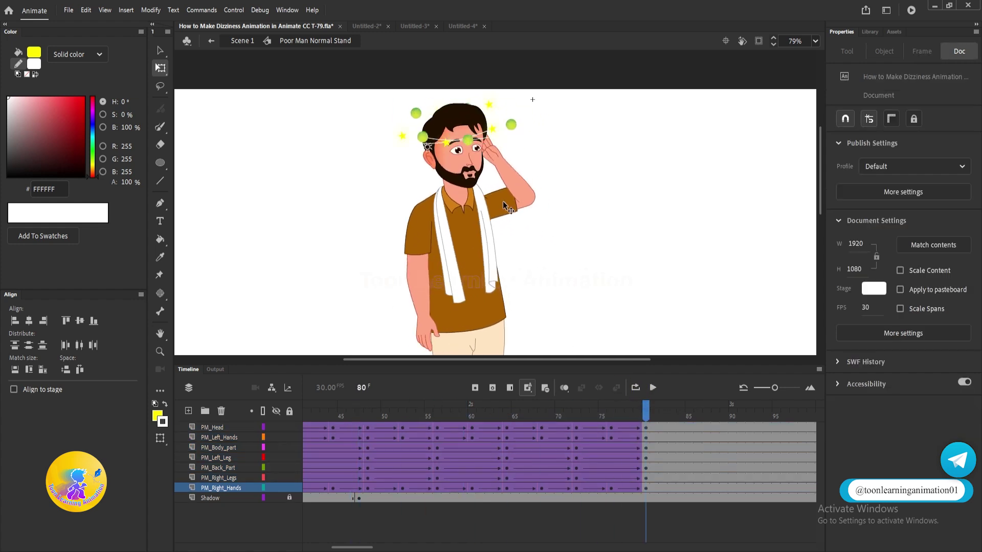
- Open the lips symbol nested inside the head at frame 18 and insert a keyframe there
left_click_drag(521, 409, 420, 423)
scroll(500, 219, "up", 5)
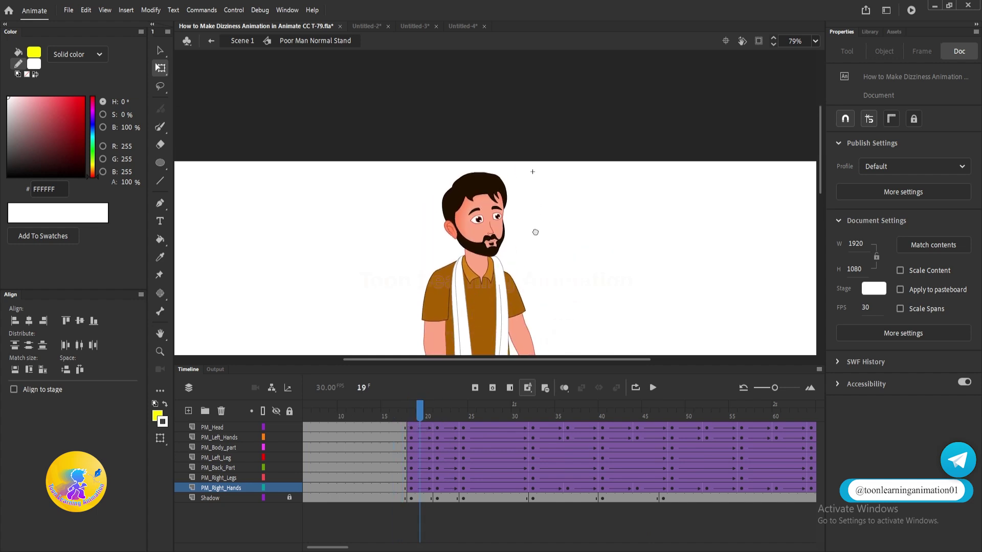
key("comma")
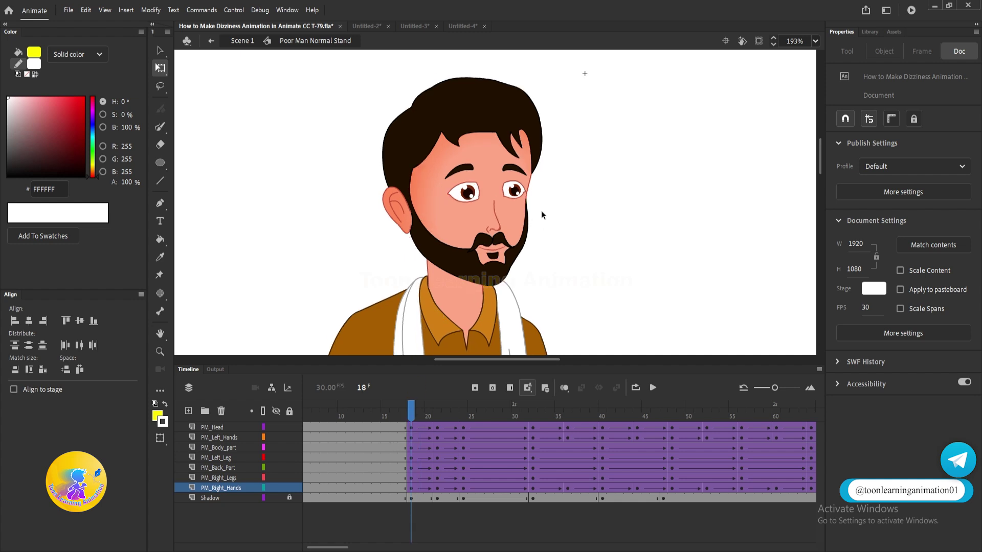
key("v")
scroll(533, 262, "up", 4)
double_click(497, 287)
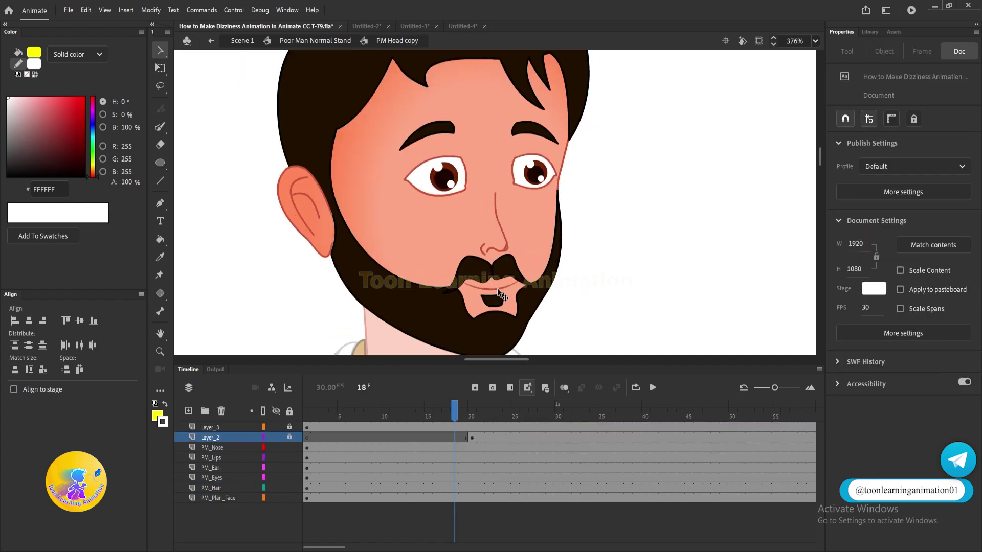
double_click(498, 287)
key("F6")
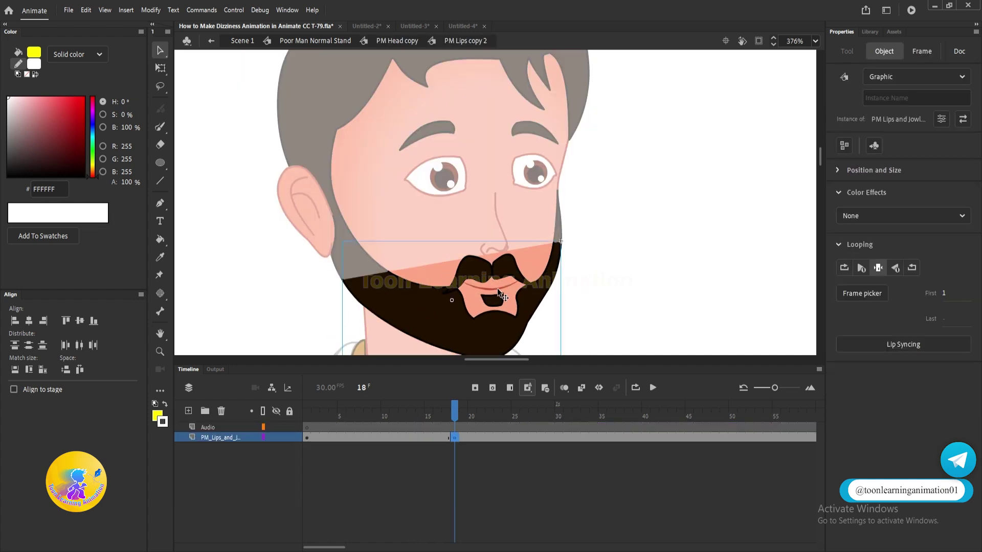
- Set the mouth at frame 18 to the open-mouth pose, picker frame 5, and return to the body symbol
left_click(859, 294)
left_click_drag(505, 198, 305, 173)
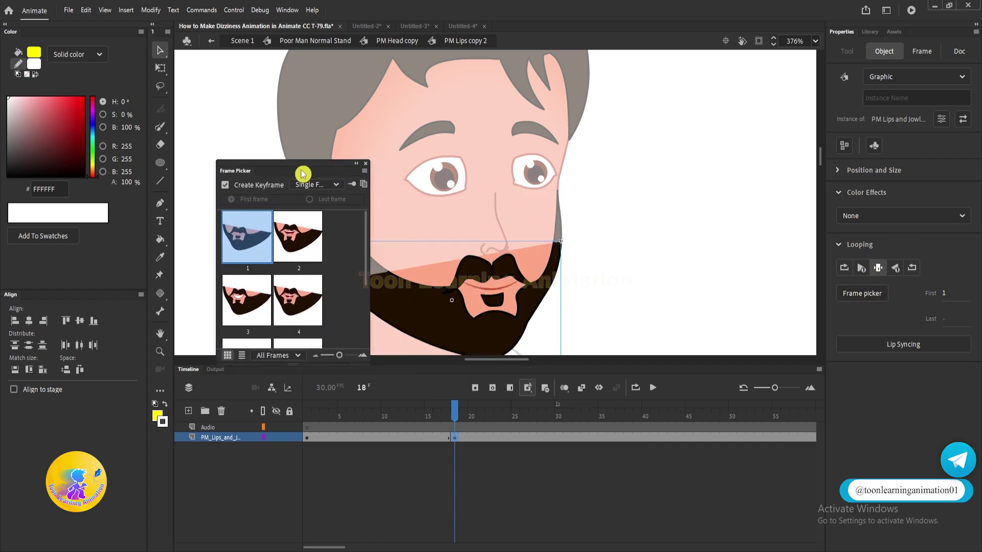
scroll(271, 330, "down", 3)
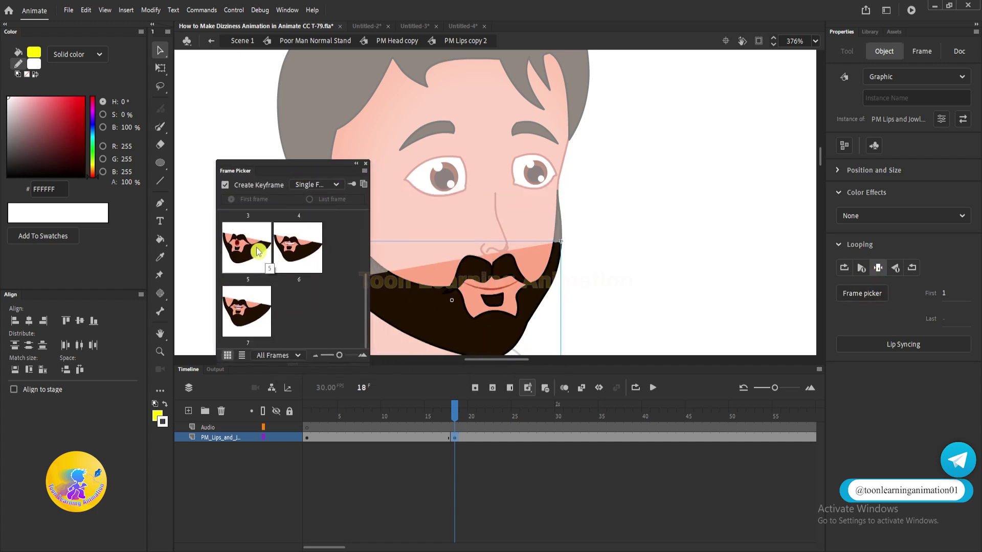
left_click(254, 250)
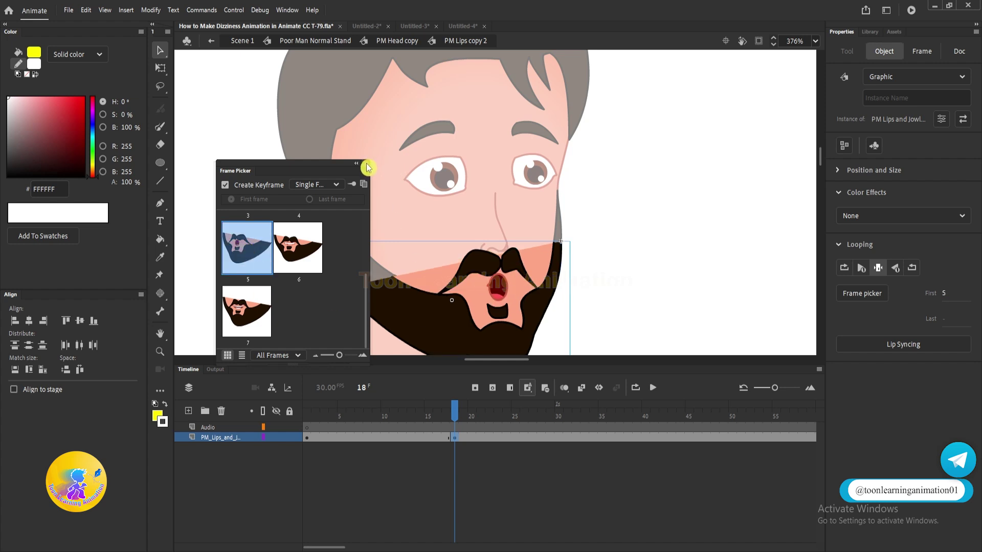
double_click(624, 296)
double_click(624, 296)
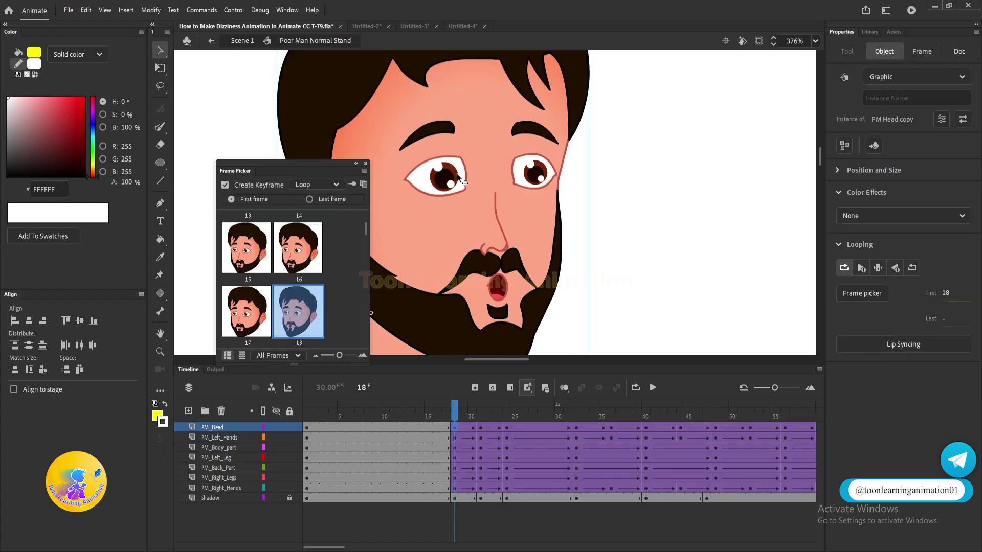
- Enter the head symbol at frame 18 and keyframe the PM_Eyes layer
double_click(450, 186)
mouse_move(463, 412)
left_mouse_down()
mouse_move(472, 412)
mouse_move(454, 412)
left_mouse_up()
double_click(650, 266)
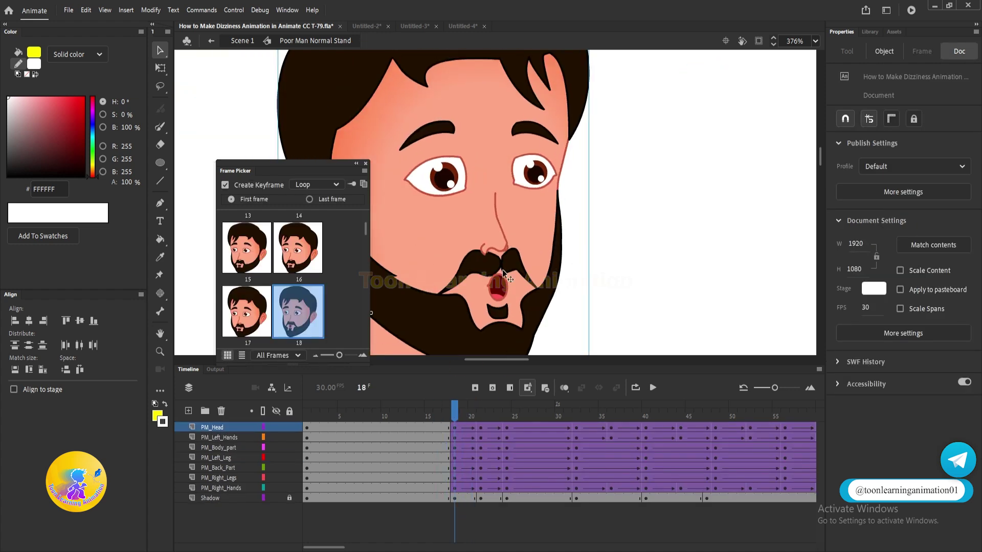
double_click(448, 175)
left_click(448, 175)
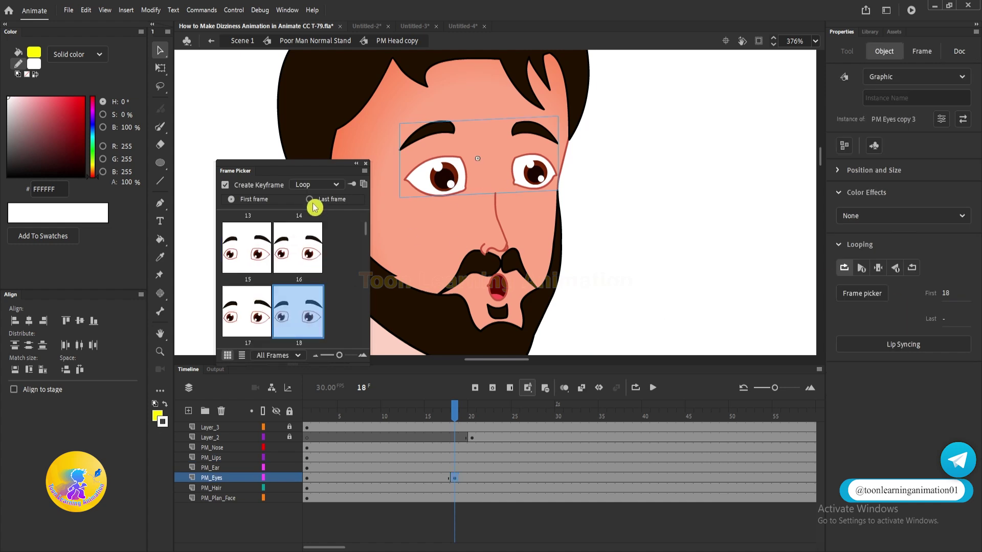
- Compare the available eye poses and set the eyes at frame 18 to the half-closed pose, picker frame 5
scroll(264, 280, "down", 4)
scroll(264, 280, "up", 9)
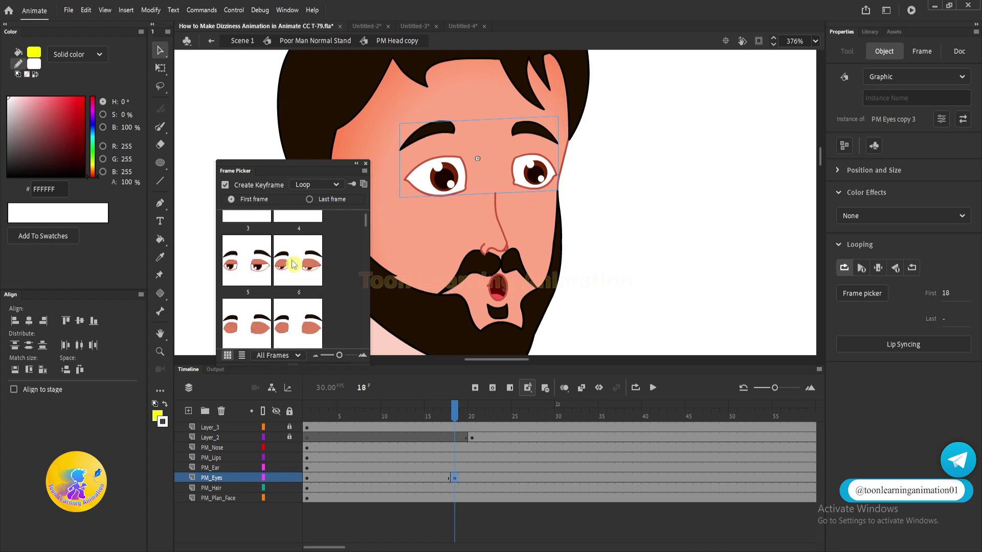
scroll(295, 262, "up", 2)
scroll(298, 254, "down", 1)
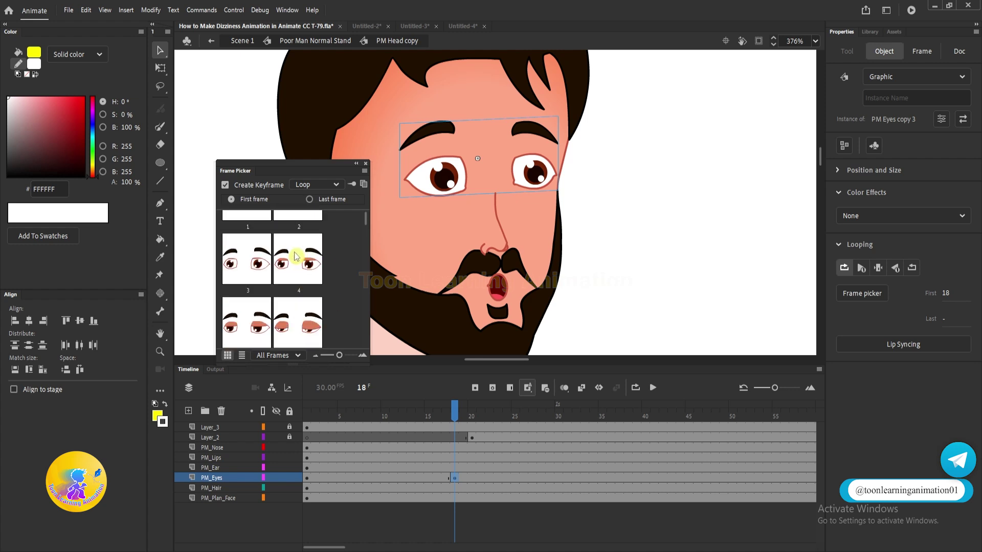
left_click(253, 321)
left_click(299, 321)
left_click(274, 327)
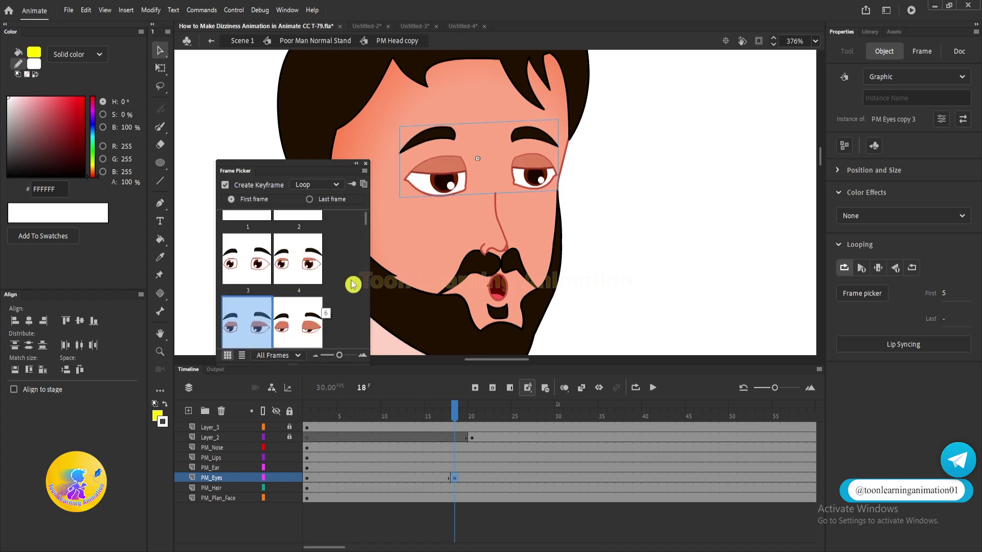
left_click(368, 169)
- Return to the body symbol and preview the new facial expression from frame 18
double_click(667, 219)
left_click(543, 221)
key("Return")
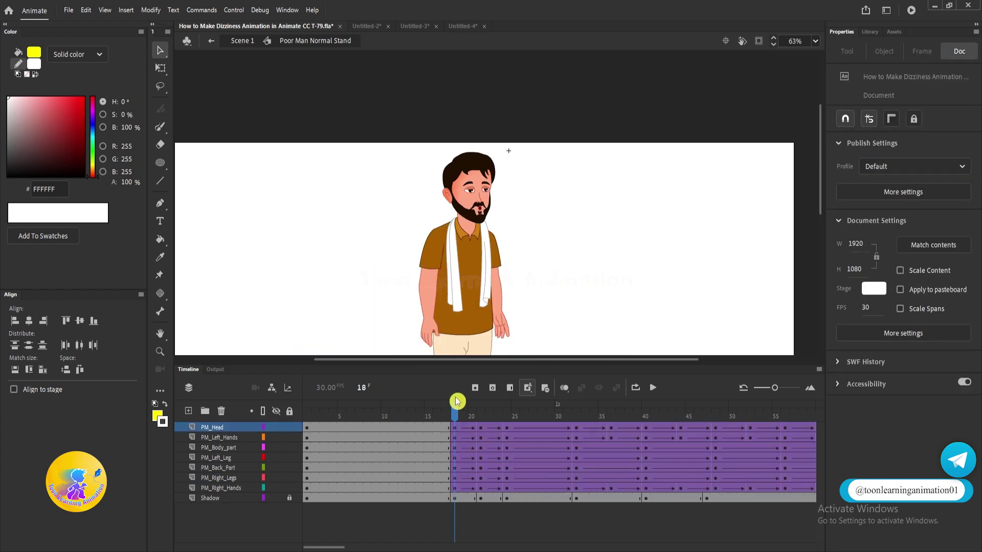
- Play the sway from frame 18 and examine the half-closed eye pose inside the head symbol
key("Return")
scroll(493, 192, "down", 2)
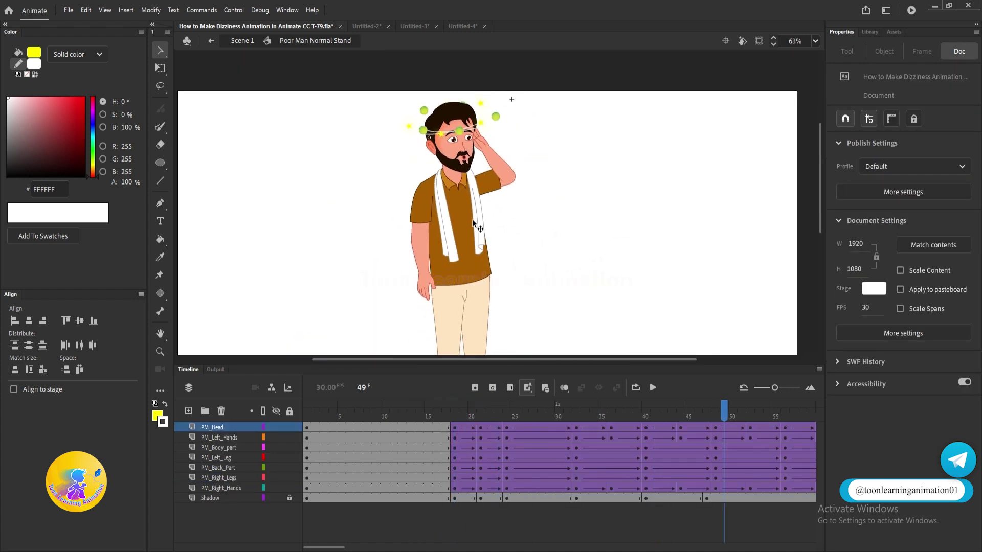
left_click(460, 419)
scroll(487, 122, "up", 5)
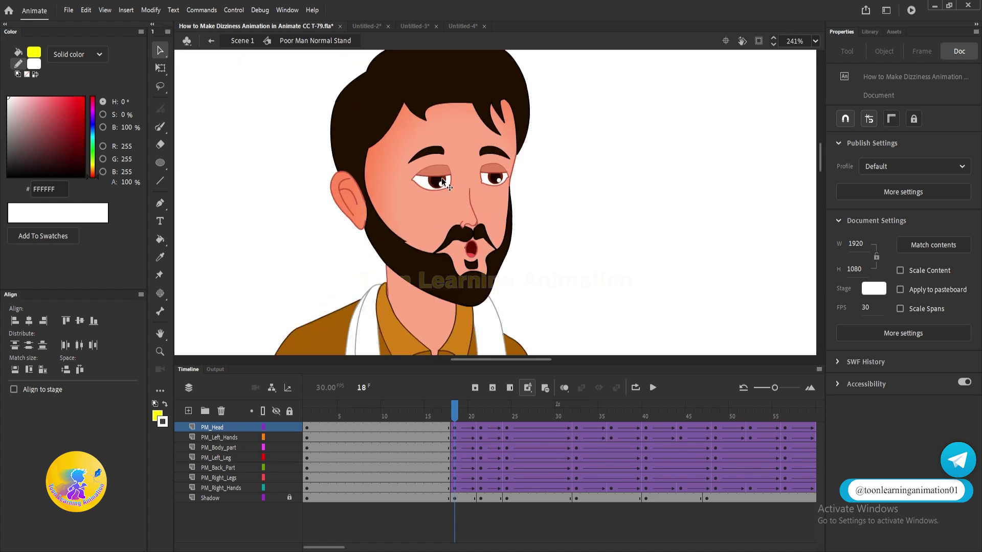
double_click(442, 180)
left_click(441, 177)
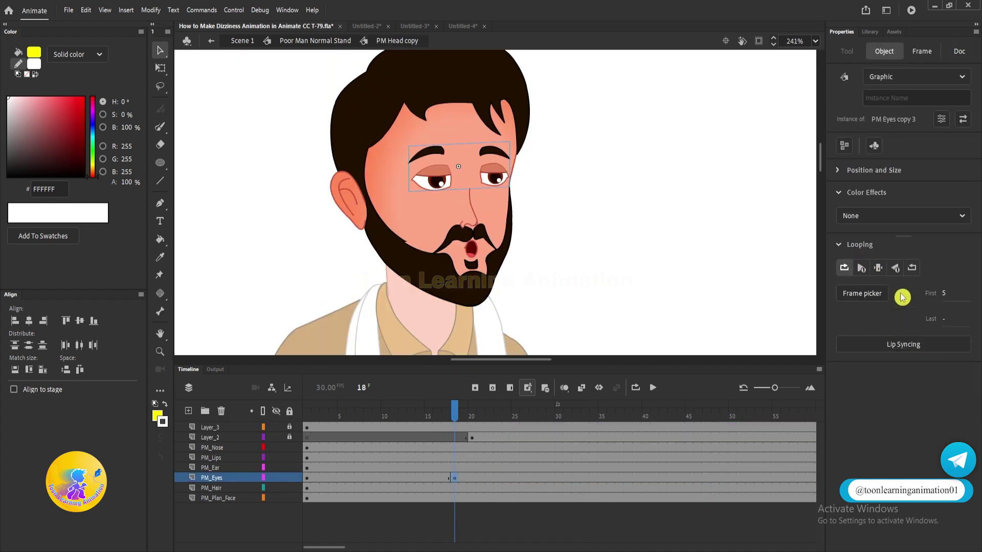
double_click(671, 203)
double_click(671, 204)
double_click(476, 226)
scroll(475, 226, "down", 4)
- Preview the swaying figure with its dizzy facial expression in the body symbol
key("Return")
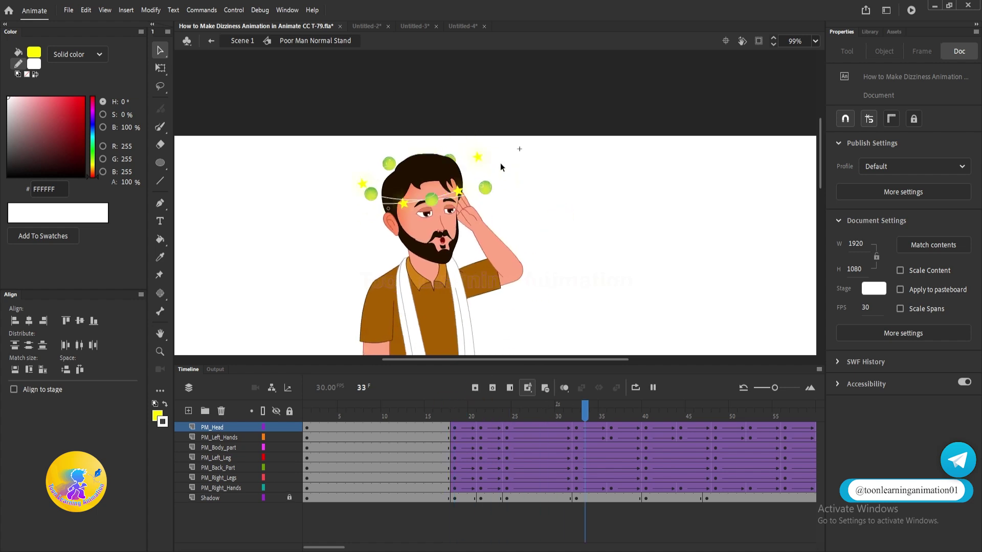
scroll(564, 171, "down", 3)
scroll(564, 171, "down", 1)
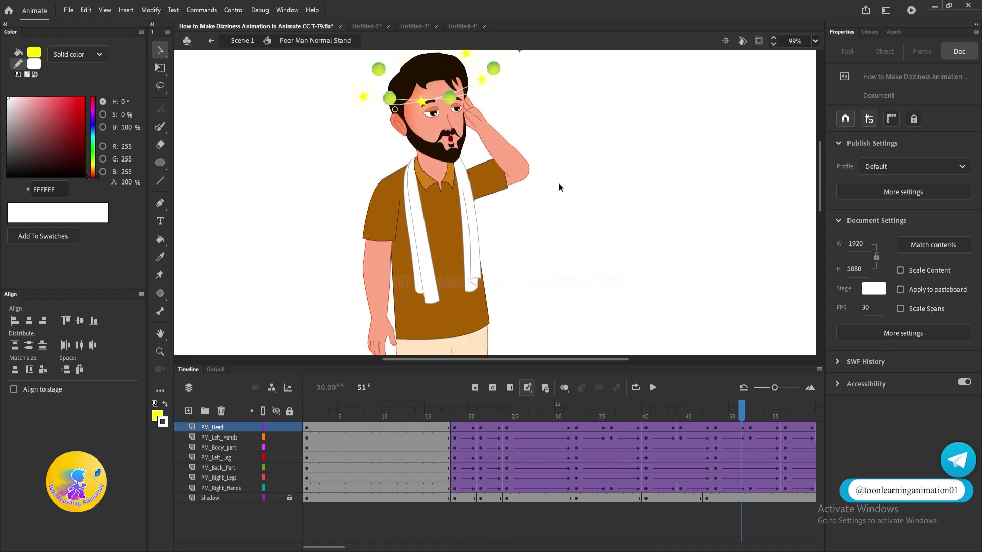
scroll(504, 205, "down", 2)
left_click_drag(463, 414, 430, 417)
key("Return")
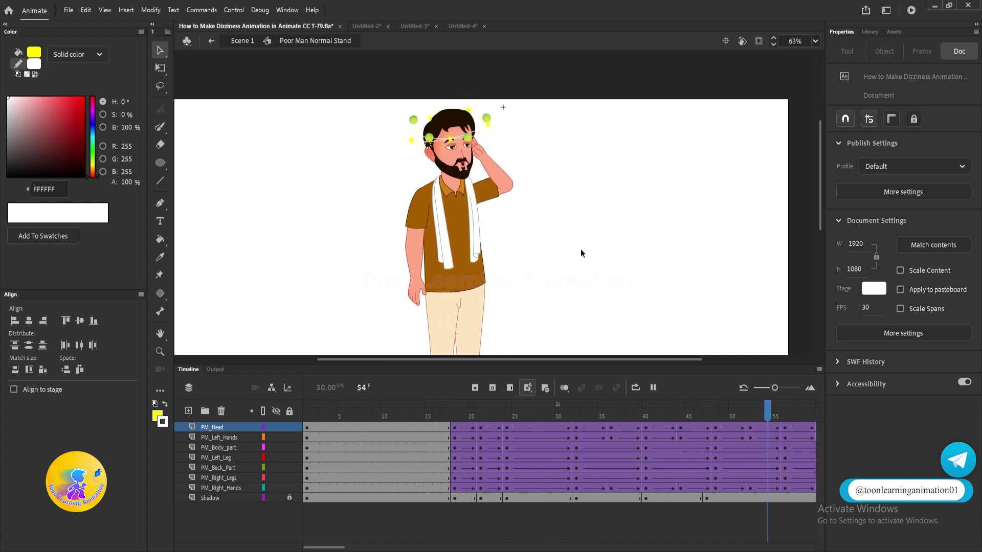
- Keyframe the body layers at frames 80 and 87, and rotate the whole figure about its feet at frame 87 to lie flat on the ground
left_click_drag(465, 410, 532, 412)
left_click(532, 413)
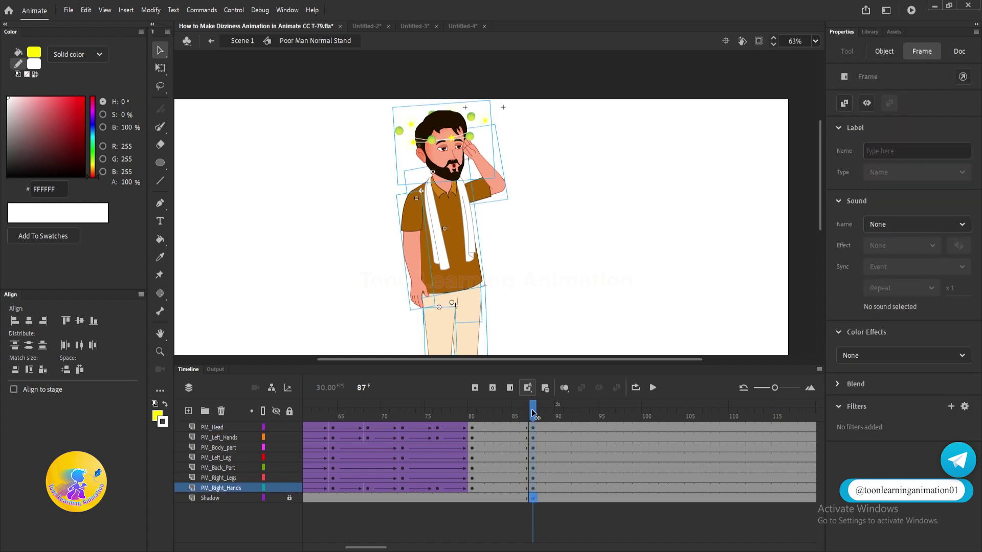
left_click(533, 415)
key("q")
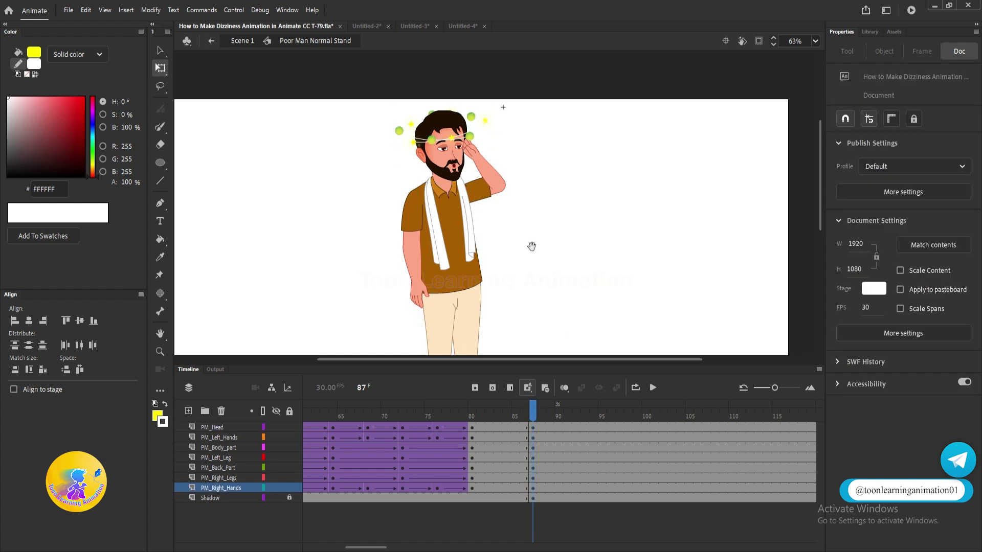
scroll(519, 196, "down", 1)
left_click_drag(370, 83, 596, 301)
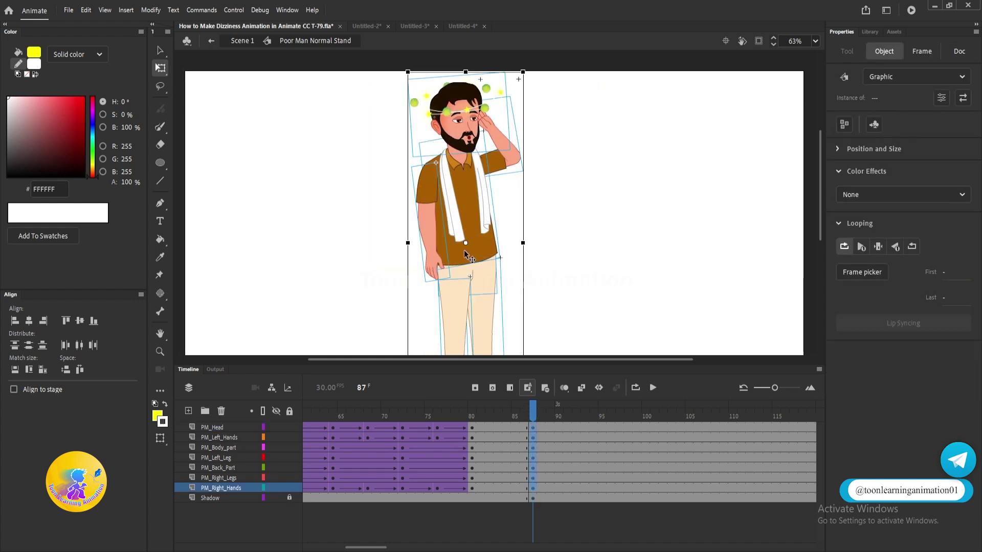
scroll(464, 254, "down", 2)
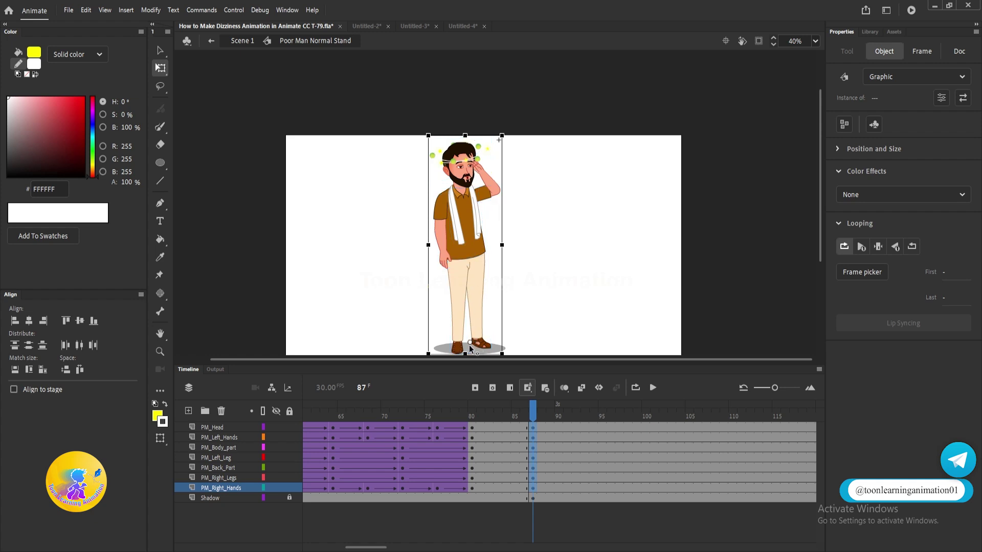
left_click_drag(500, 133, 293, 305)
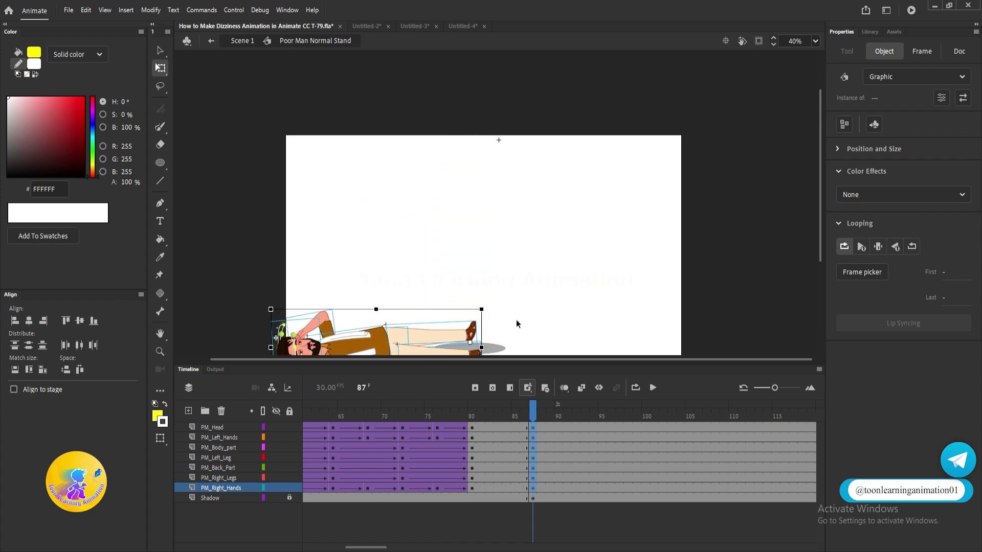
- Create classic tweens on all body layers between frames 80 and 87 and preview the fall
left_click_drag(494, 423, 515, 488)
right_click(511, 488)
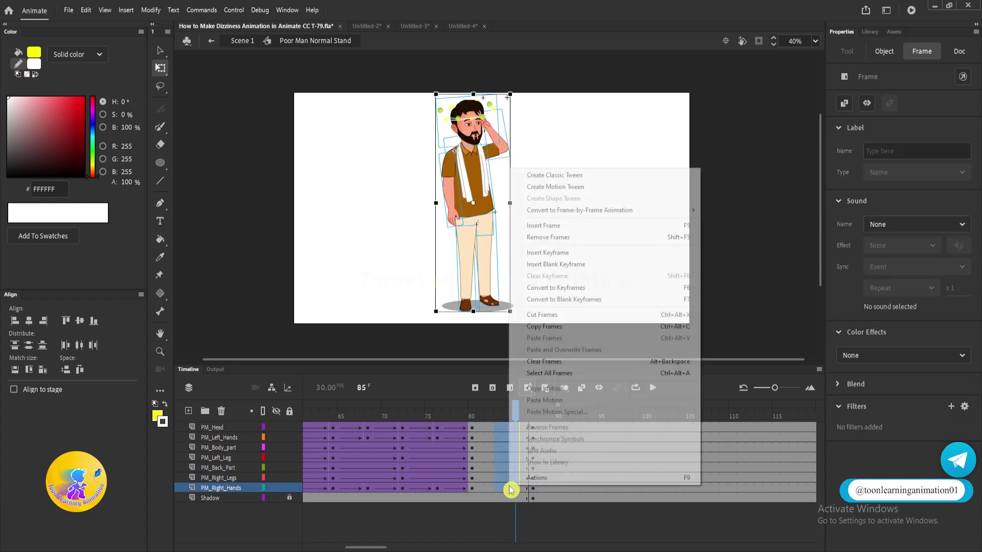
left_click(558, 174)
left_click(473, 409)
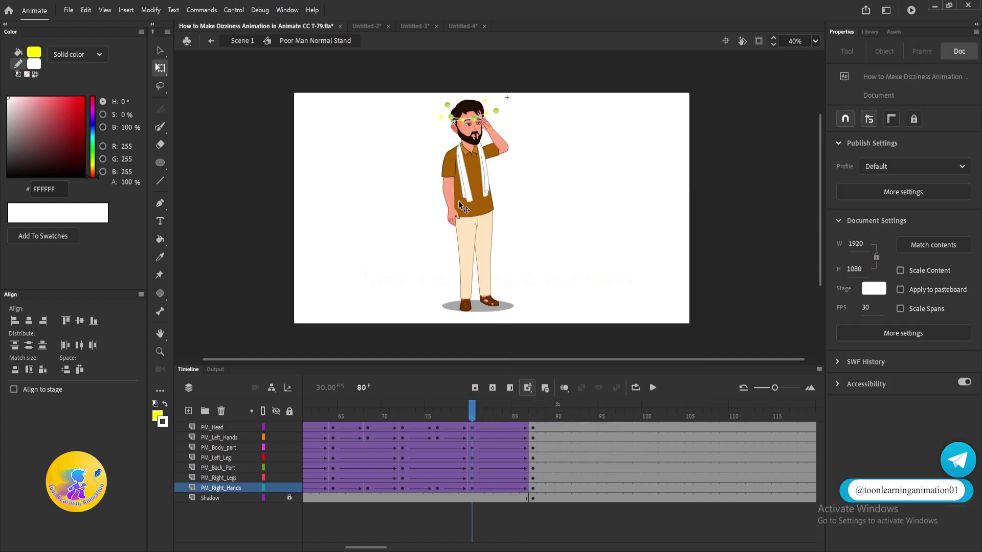
scroll(475, 120, "up", 2)
key("Return")
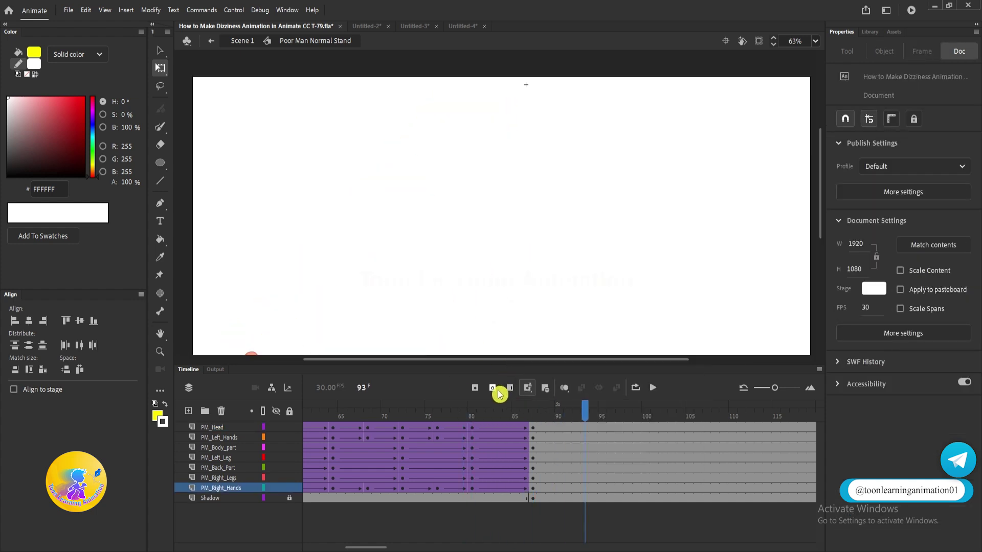
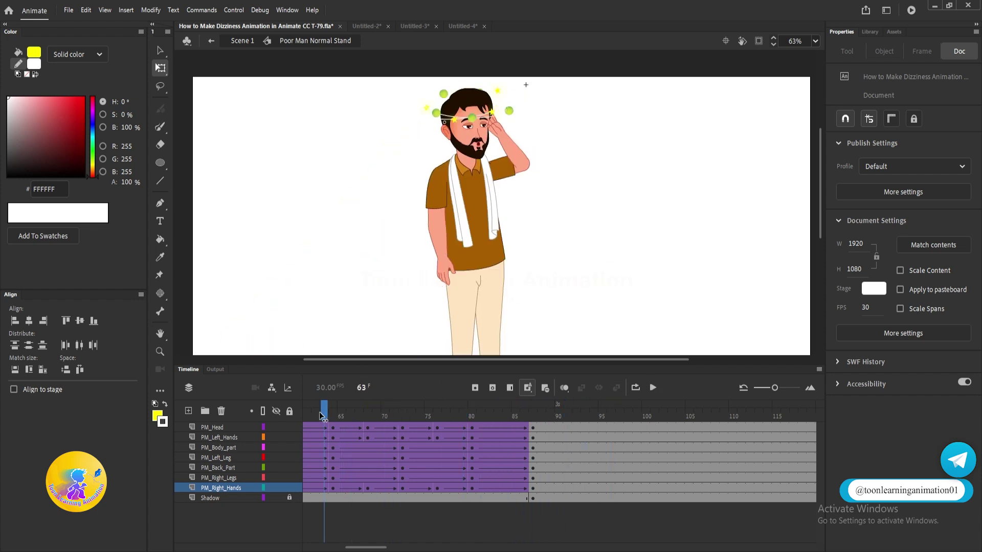
key("Return")
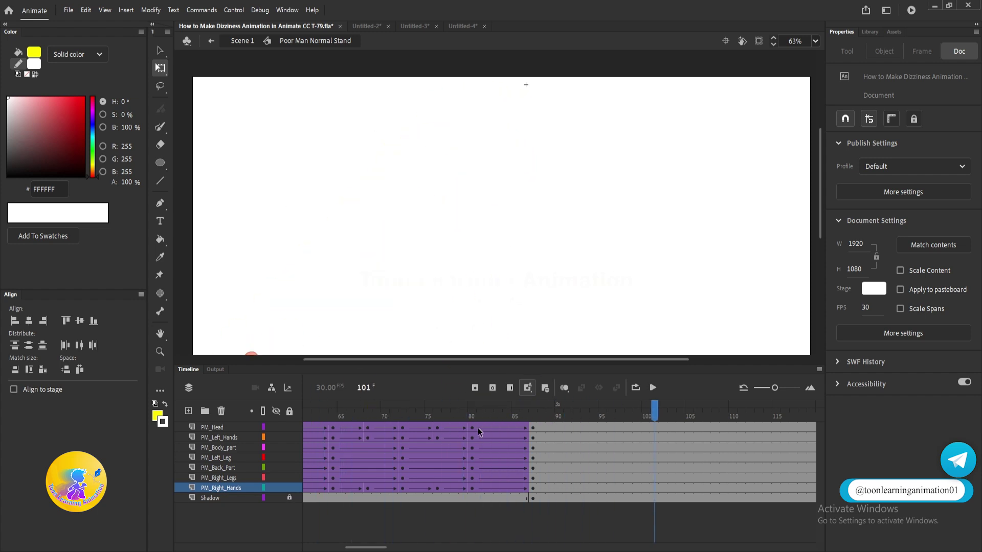
- Examine the figure's lean at the start of the fall around frame 82 and replay the motion
left_click_drag(475, 415, 489, 412)
scroll(400, 166, "up", 2)
scroll(400, 165, "down", 3)
scroll(416, 217, "up", 1)
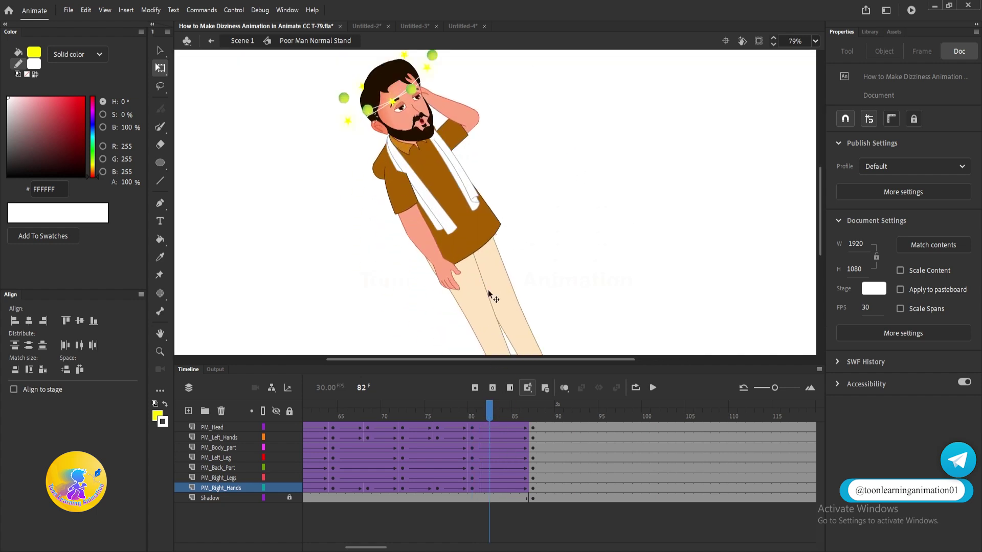
scroll(462, 250, "down", 3)
left_click(462, 420)
key("Return")
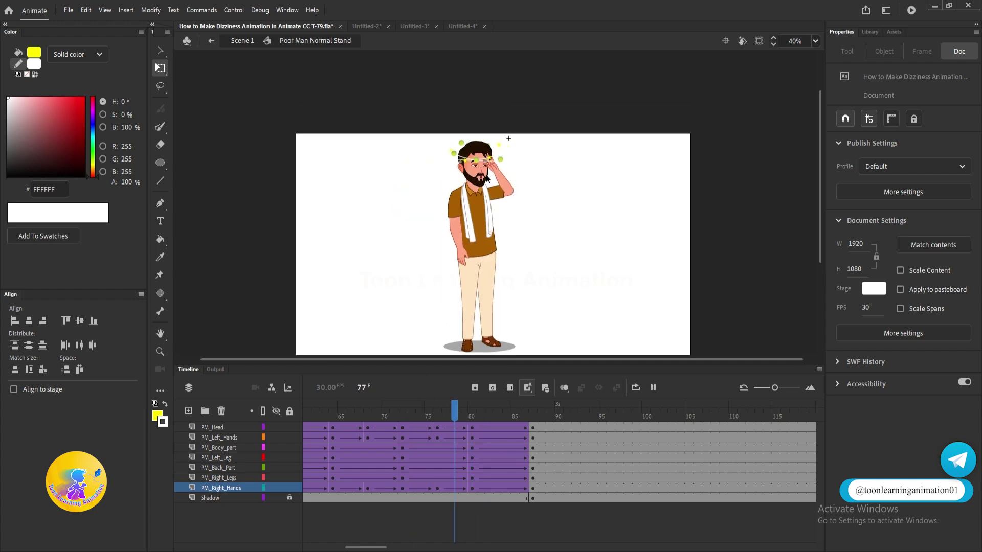
- Insert two frames within the fall tweens so that the fall ends at frame 89
left_click(500, 408)
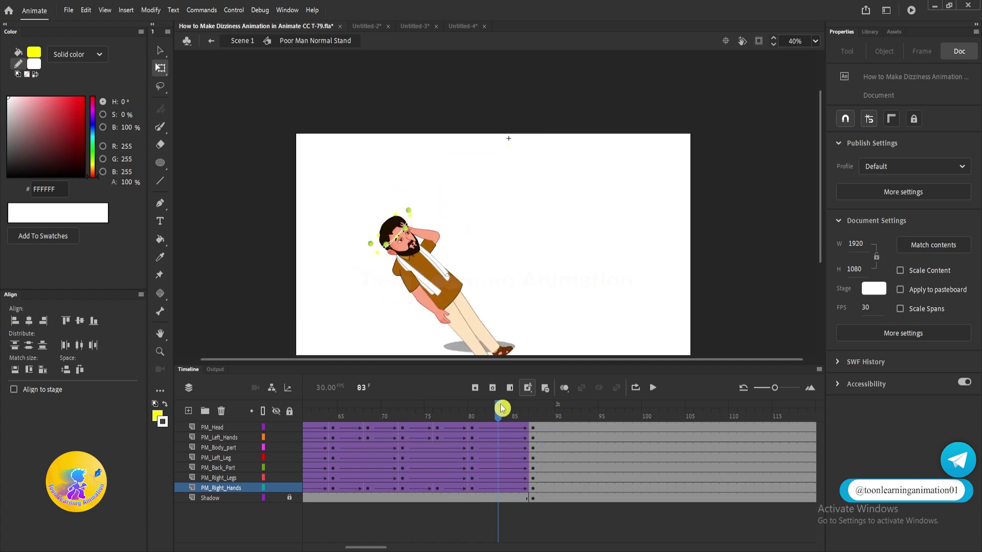
key("F5")
key("F5")
left_click(503, 408)
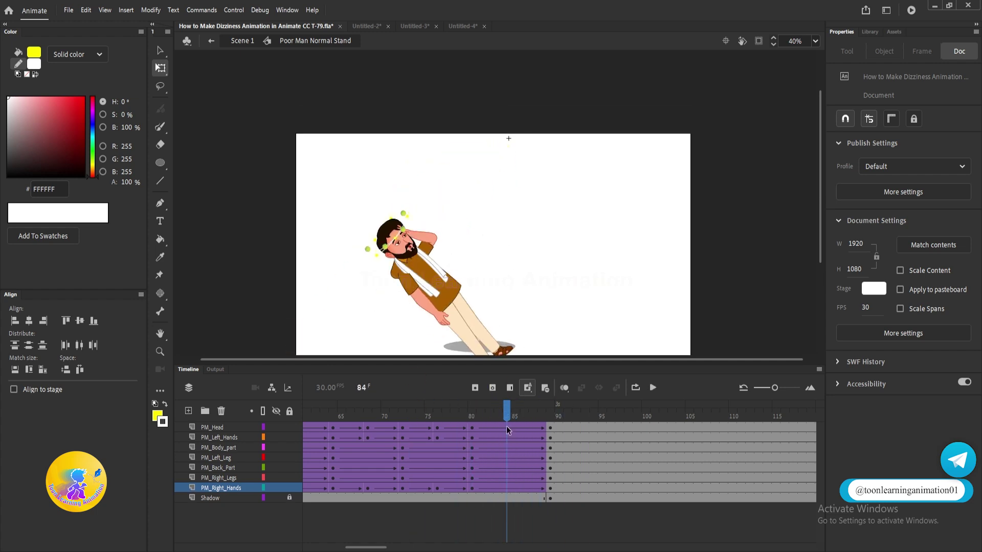
- Ease in the fall tweens on all body layers so the fall starts slowly, and preview the motion
left_click_drag(506, 429, 512, 488)
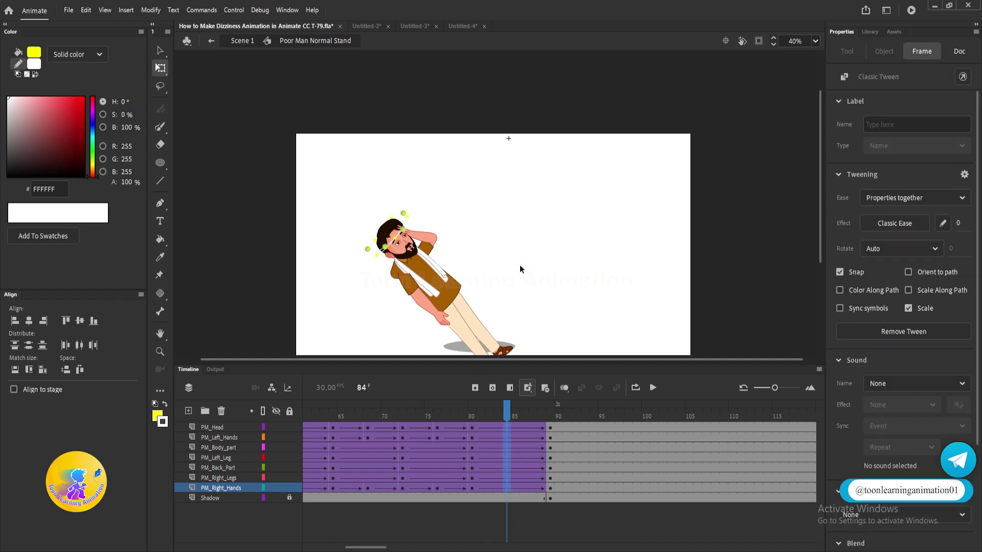
left_click_drag(959, 225, 519, 251)
key("Return")
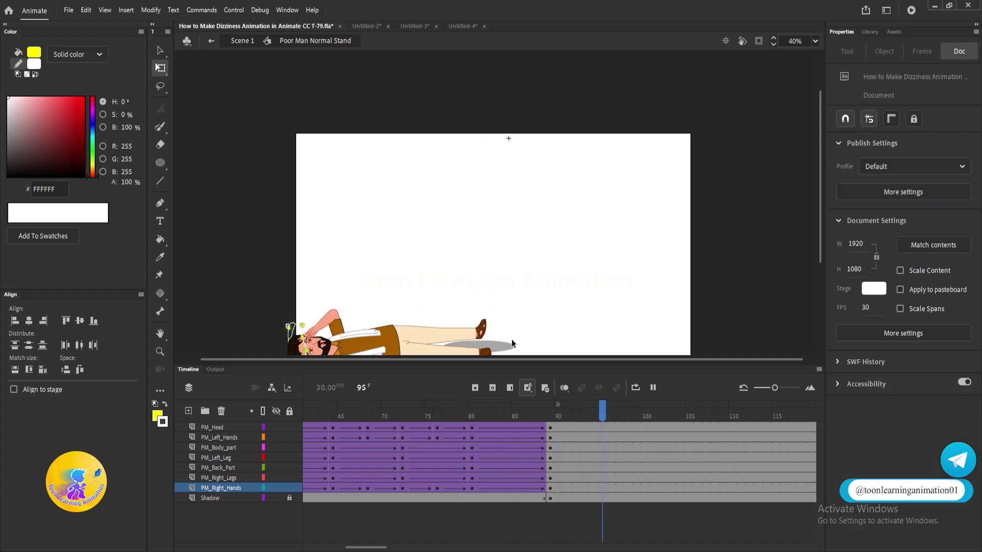
left_click(497, 416)
mouse_move(489, 410)
left_mouse_down()
mouse_move(471, 412)
mouse_move(498, 413)
left_mouse_up()
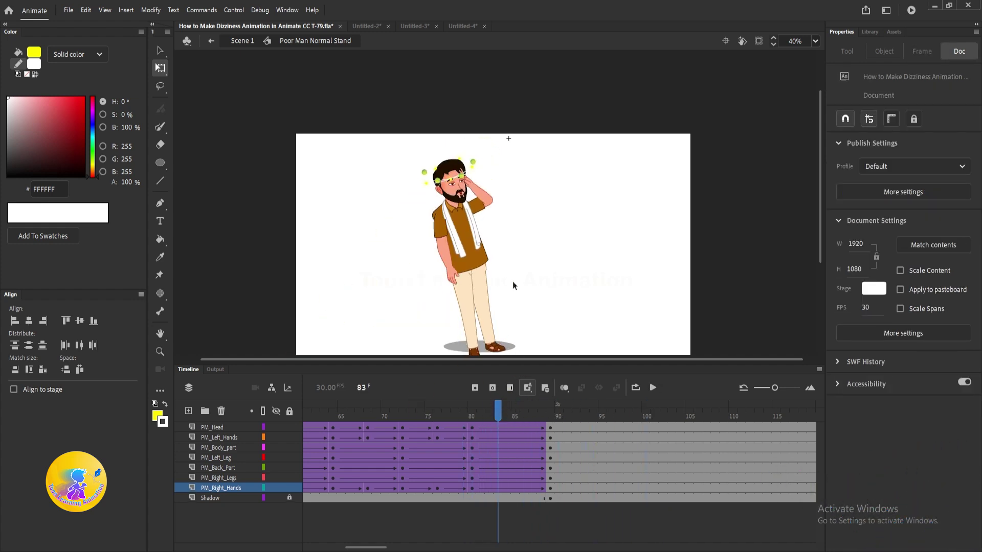
- Extend the fall to end at frame 90 and keyframe all body layers at frame 85
scroll(452, 173, "down", 2)
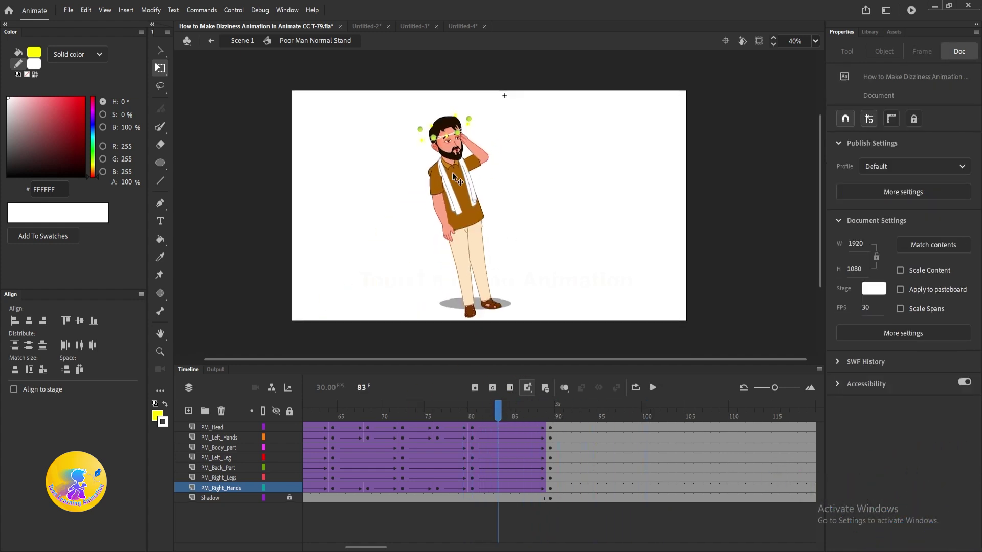
left_click(511, 432)
left_click_drag(511, 431, 514, 487)
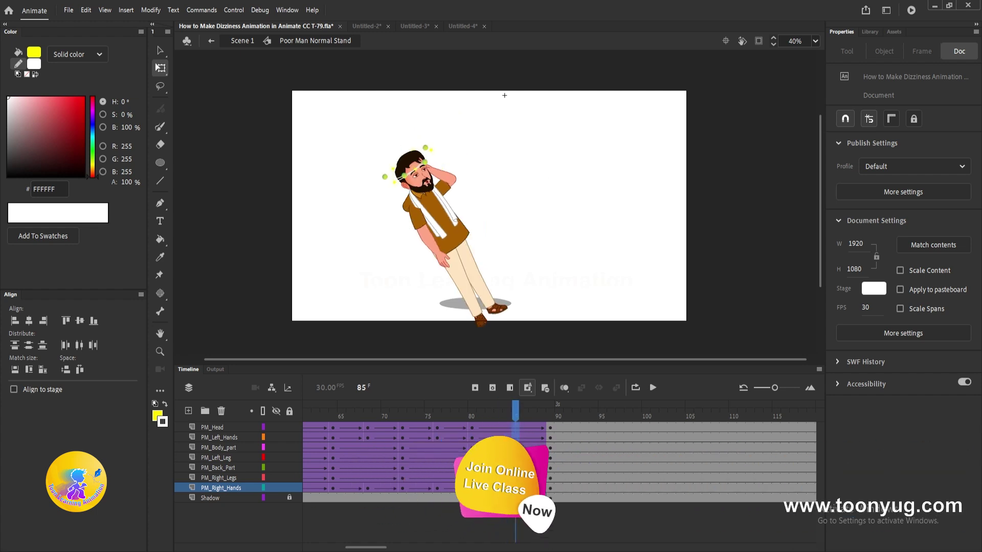
mouse_move(516, 412)
left_mouse_down()
mouse_move(524, 412)
mouse_move(515, 412)
left_mouse_up()
key("F6")
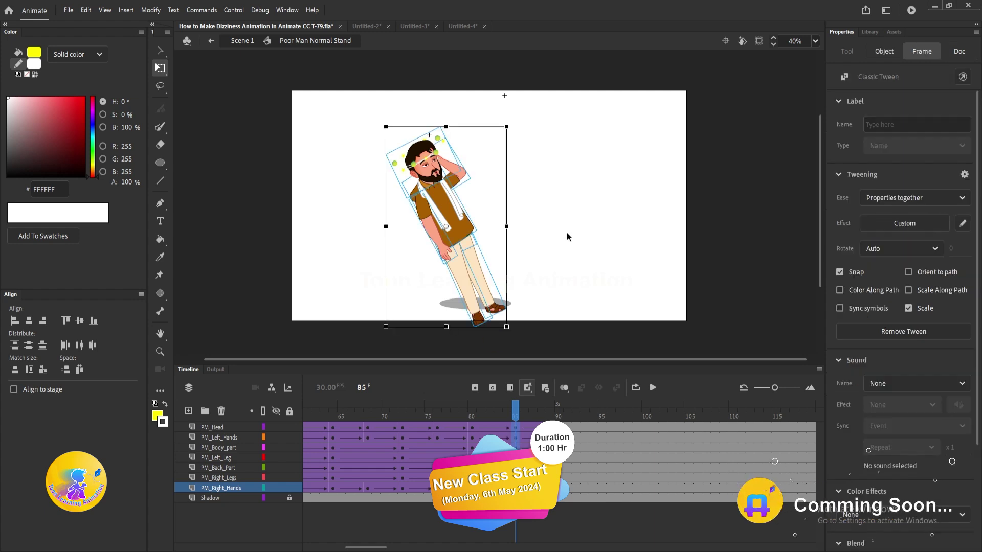
- Move the whole leaning figure up slightly at frame 85 so its feet sit on the shadow
left_click(567, 233)
left_click_drag(384, 129, 494, 291)
scroll(496, 308, "up", 4)
left_click(520, 338)
scroll(520, 337, "down", 2)
mouse_move(517, 413)
left_mouse_down()
mouse_move(481, 412)
mouse_move(516, 413)
left_mouse_up()
key("ctrl+a")
left_click_drag(499, 304, 499, 297)
left_click(520, 214)
left_click_drag(520, 225, 525, 308)
mouse_move(516, 414)
left_mouse_down()
mouse_move(484, 413)
mouse_move(516, 417)
left_mouse_up()
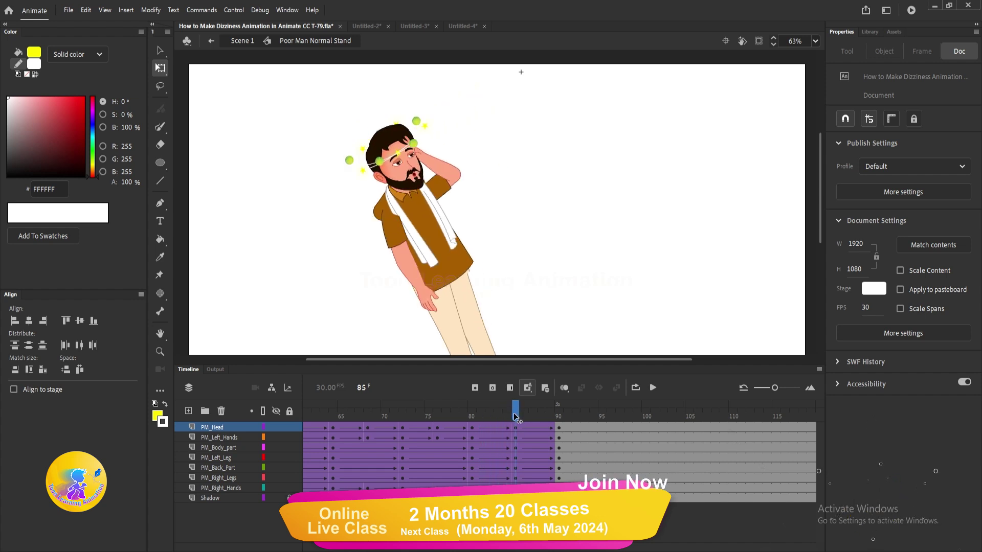
- Shift the upper body and hip part slightly backward over the legs at frame 85
left_click_drag(334, 98, 497, 229)
left_click_drag(443, 261, 435, 248)
scroll(435, 247, "up", 5)
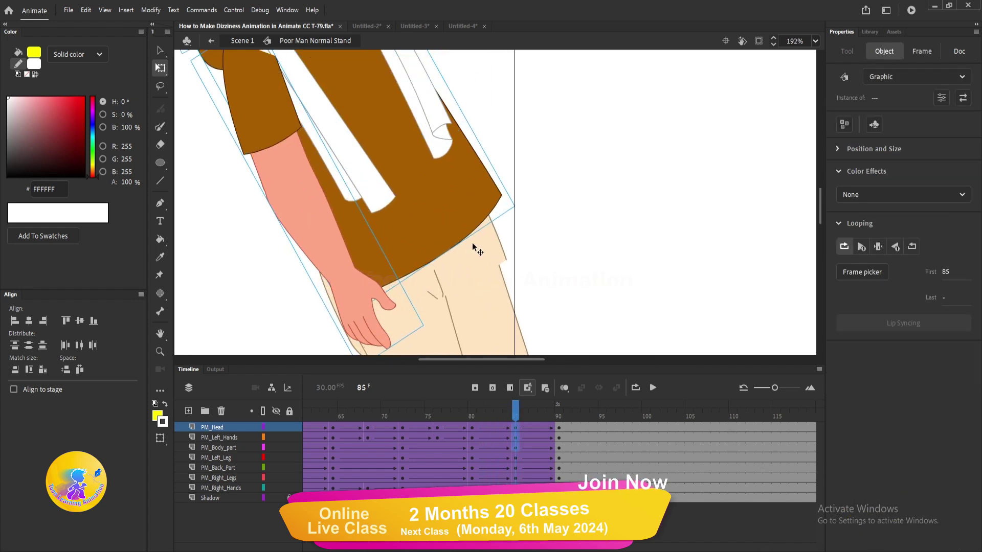
left_click(493, 247, "shift")
left_click_drag(496, 245, 487, 247)
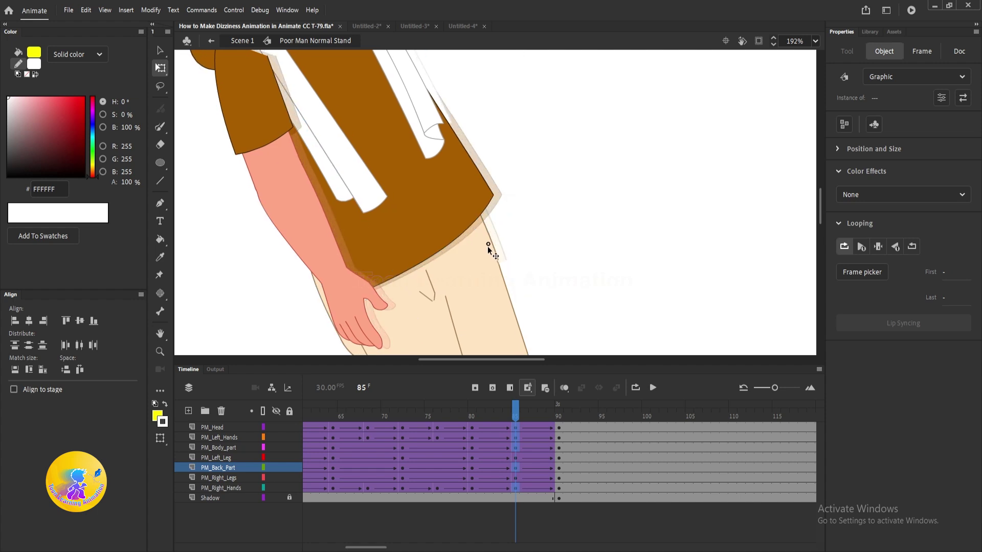
- Realign the hip part and right leg with the shifted torso at frame 85
scroll(488, 248, "down", 4)
left_click(581, 244)
left_click(475, 233)
scroll(476, 233, "down", 2)
scroll(474, 208, "up", 3)
left_click(397, 205)
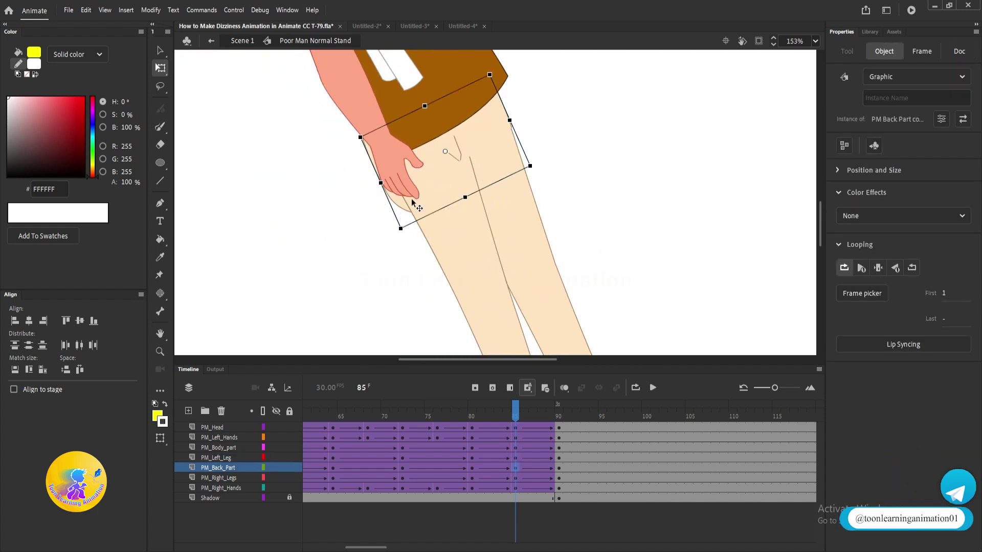
scroll(399, 207, "up", 2)
left_click(533, 214)
double_click(522, 232)
double_click(574, 216)
left_click_drag(511, 245, 520, 235)
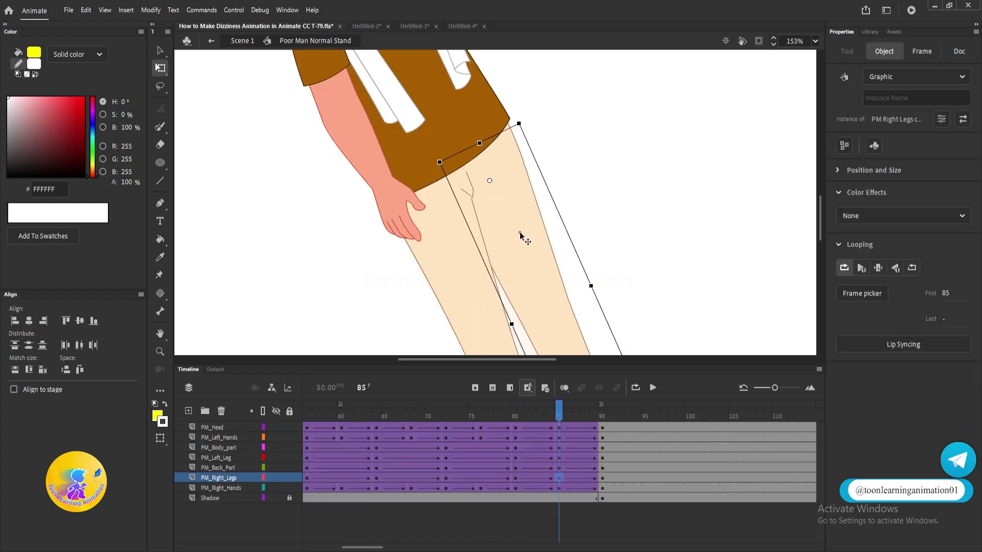
left_click(626, 238)
scroll(621, 235, "down", 4)
left_click_drag(555, 201, 568, 254)
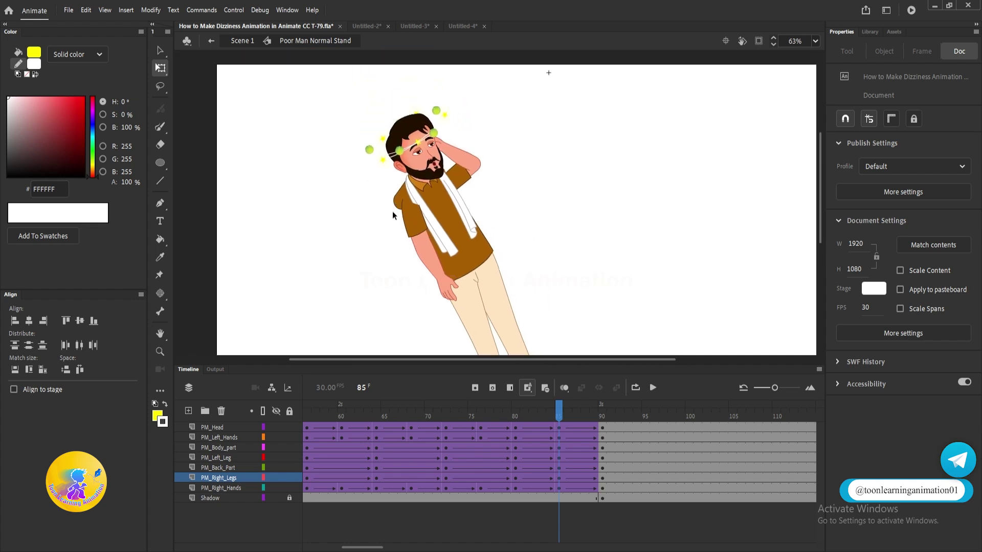
- Nudge the left arm, right arm and head so they line up with the shifted torso at frame 85
scroll(404, 221, "up", 4)
left_click(432, 235)
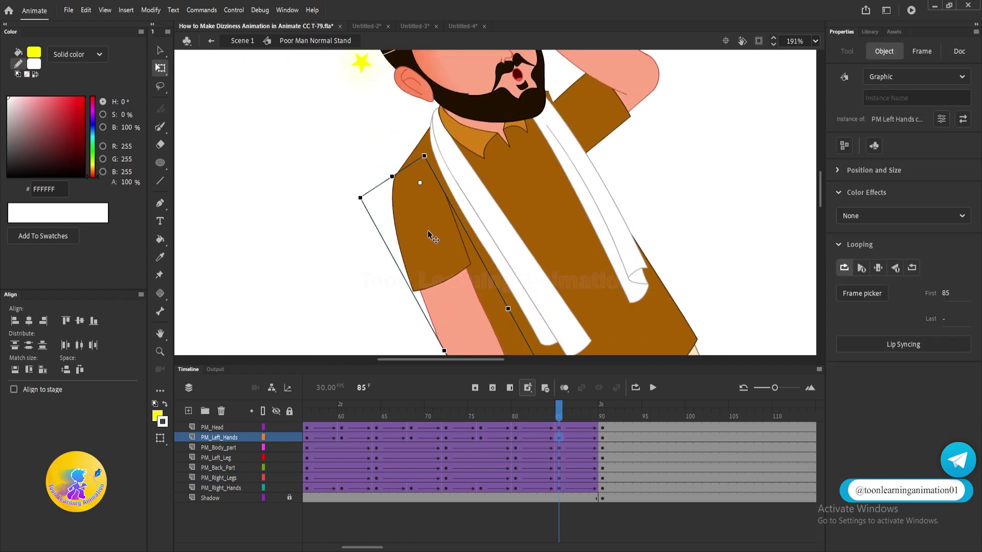
scroll(432, 237, "down", 4)
scroll(511, 170, "up", 4)
left_click(493, 183)
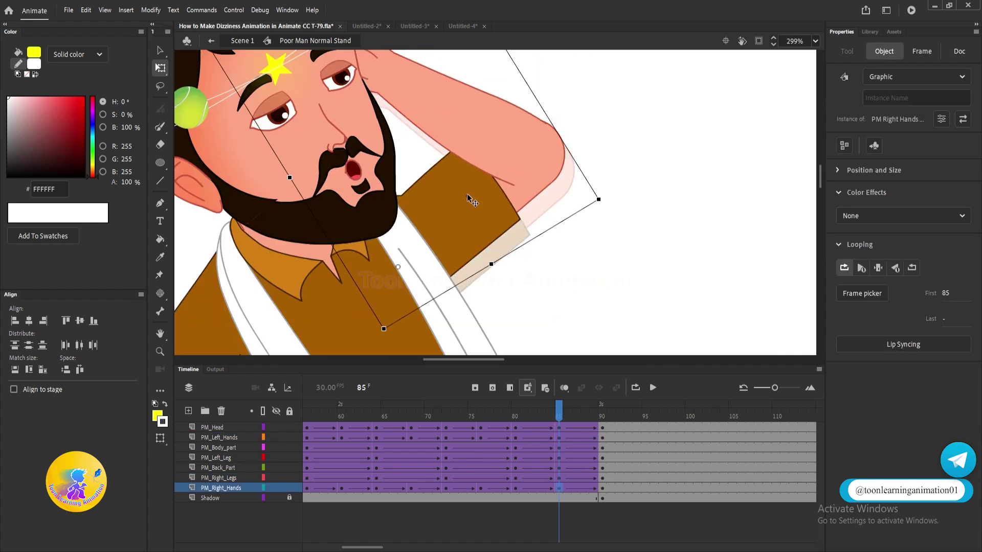
scroll(462, 221, "down", 3)
left_click(428, 187)
scroll(432, 197, "up", 4)
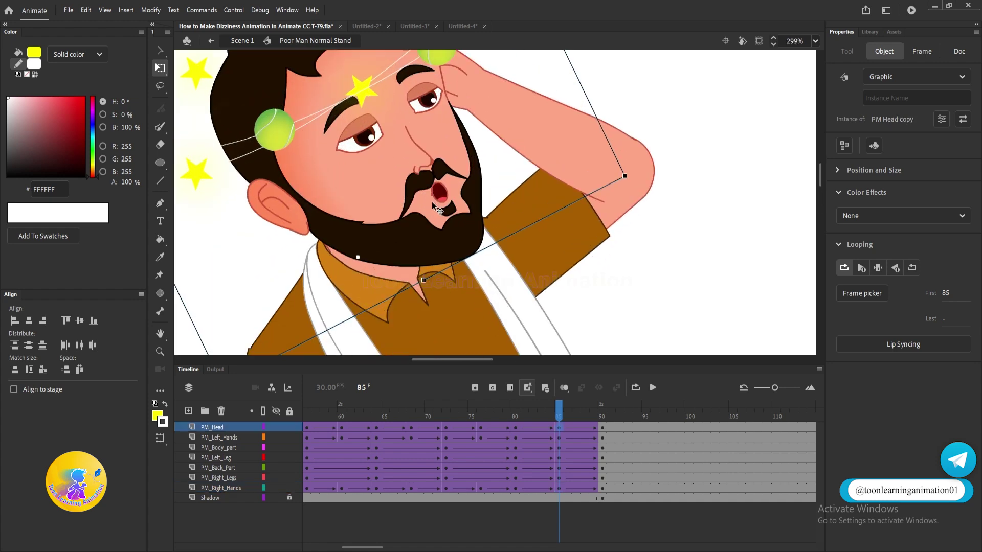
scroll(404, 171, "down", 4)
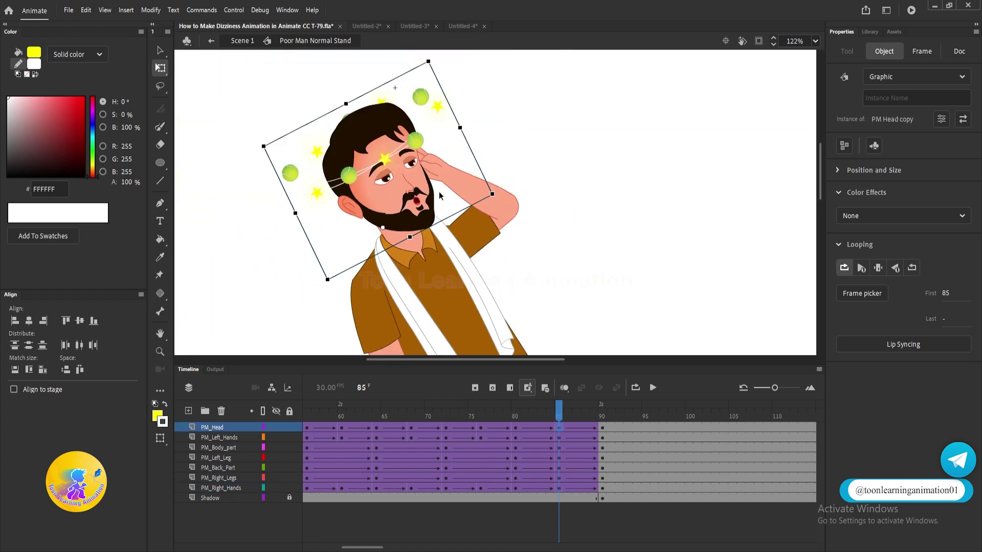
scroll(439, 190, "down", 3)
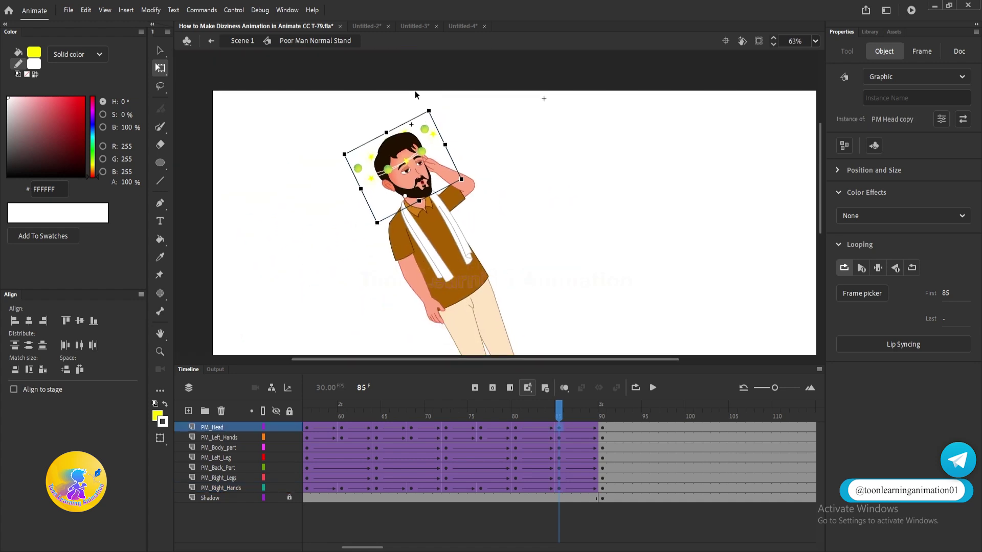
- Rotate the head more upright at frame 85 and adjust the right arm at its shoulder
left_click_drag(429, 106, 472, 90)
left_click(480, 185)
scroll(458, 192, "up", 3)
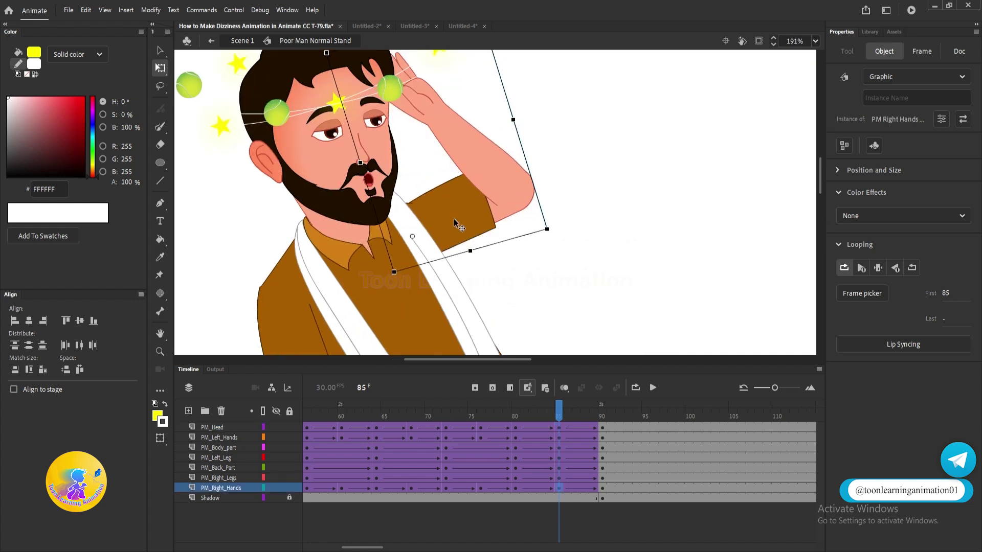
scroll(528, 205, "down", 3)
scroll(527, 206, "down", 1)
- Swing the left arm up and forward across the chest at frame 85 and check the motion from frame 80
left_click(414, 290)
left_click_drag(458, 314, 521, 150)
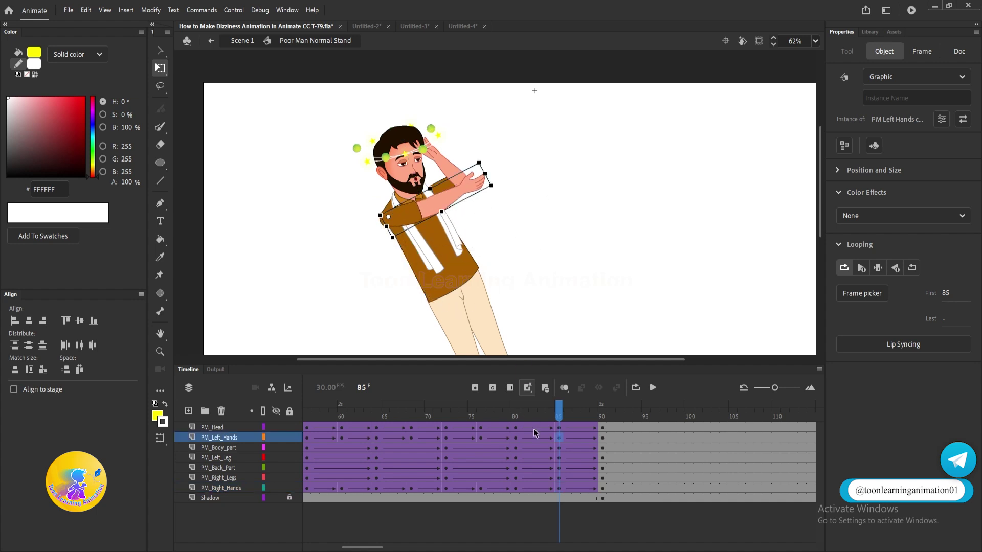
left_click(518, 415)
left_click_drag(520, 419, 559, 416)
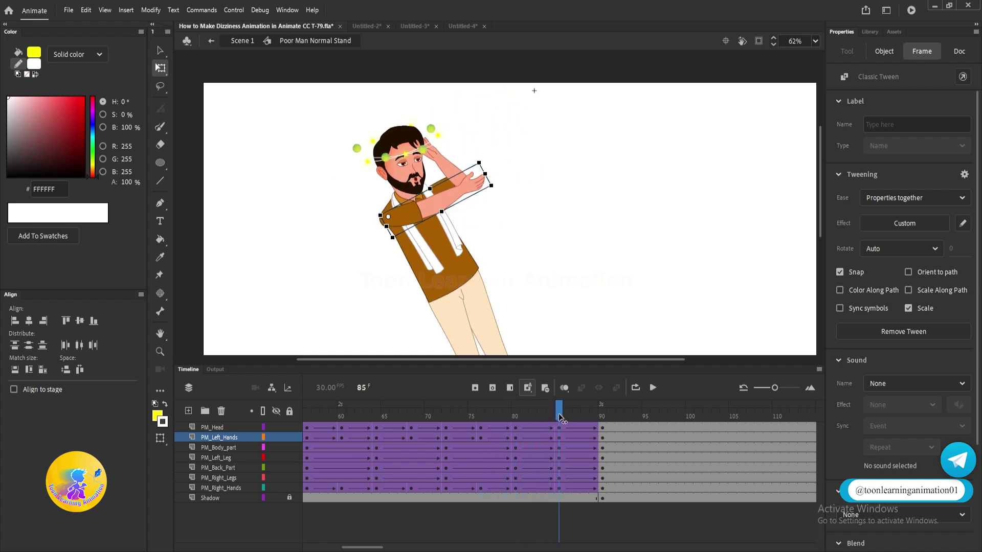
- Open the right arm symbol and add keyframes on the PM_R_Dn_Hand layer at frames 80 and 85
key("v")
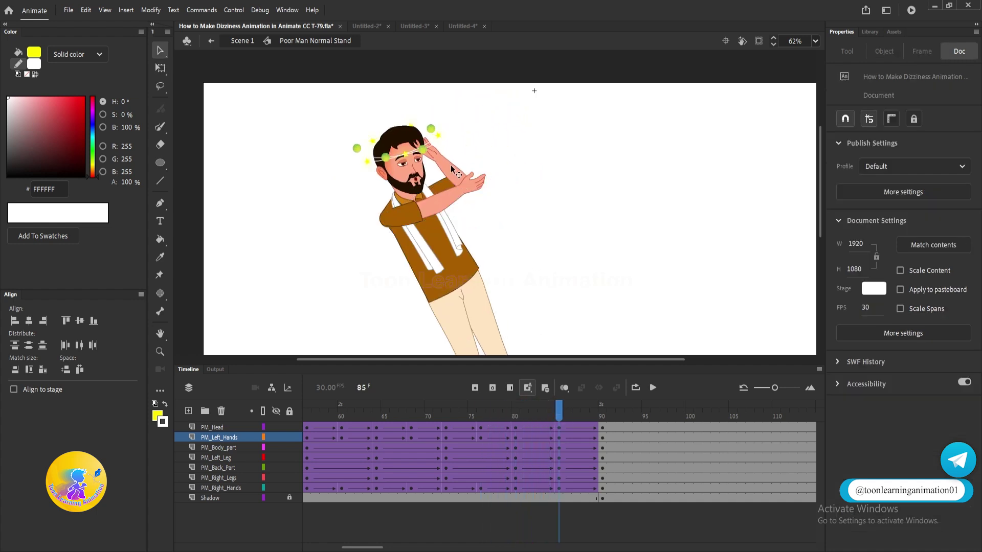
left_click_drag(532, 415, 558, 426)
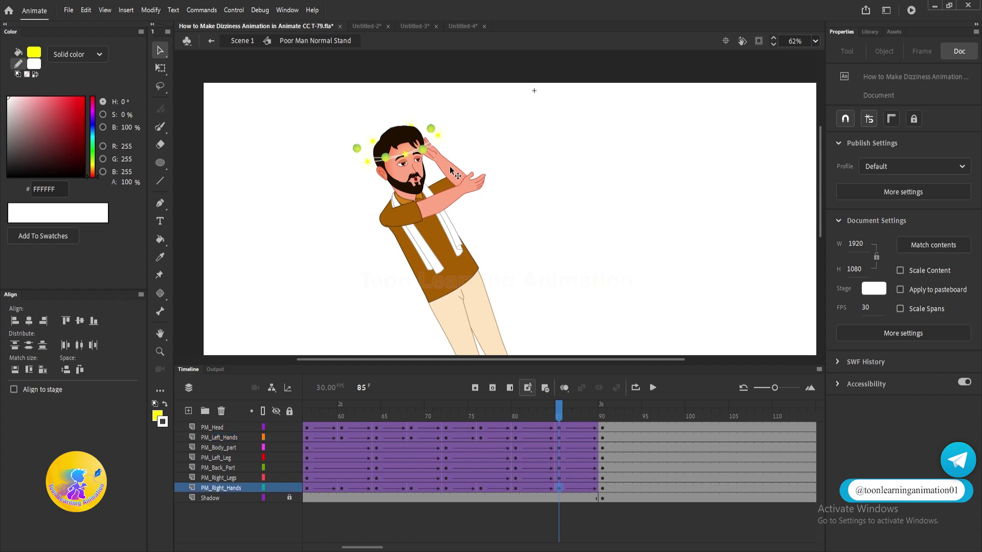
double_click(450, 168)
left_click(559, 427)
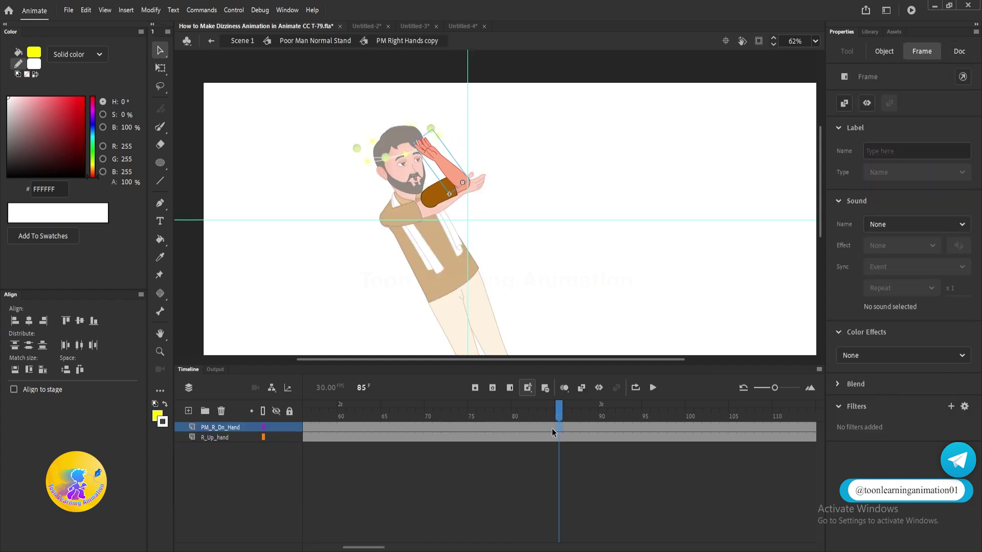
left_click(516, 427)
left_click(557, 428)
- Rotate the right forearm outward at frame 85, create a classic tween from frame 80, and return to the figure for playback
left_click(161, 69)
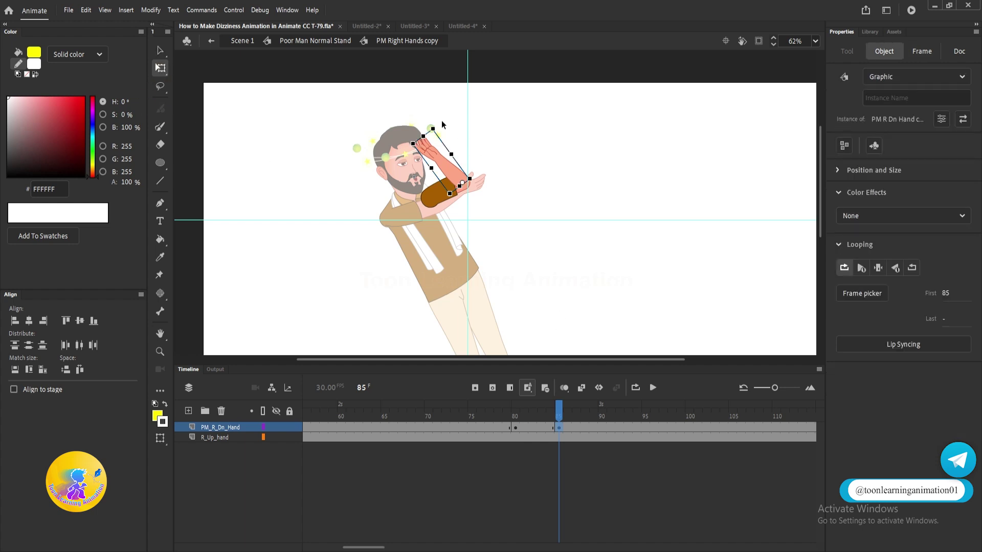
left_click_drag(437, 125, 545, 160)
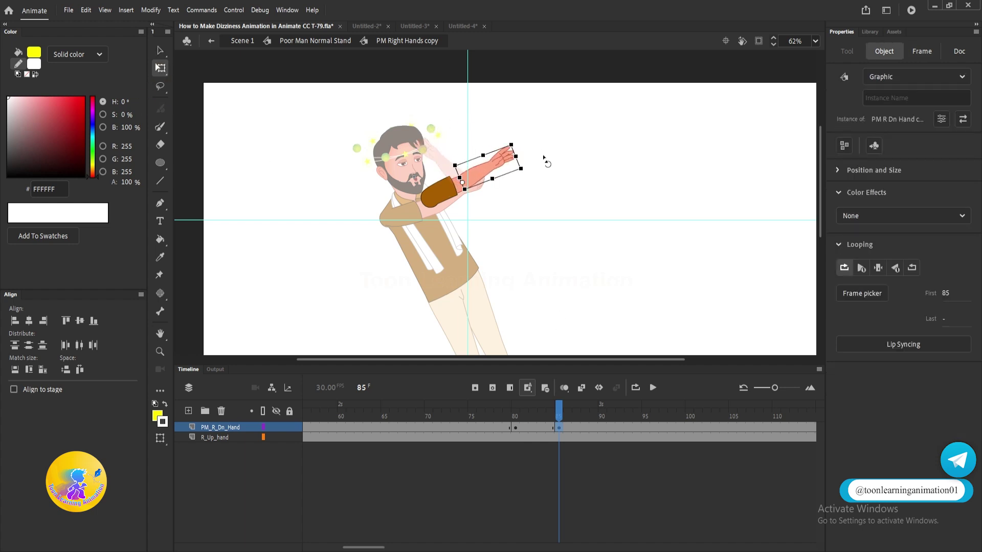
right_click(534, 433)
left_click(538, 116)
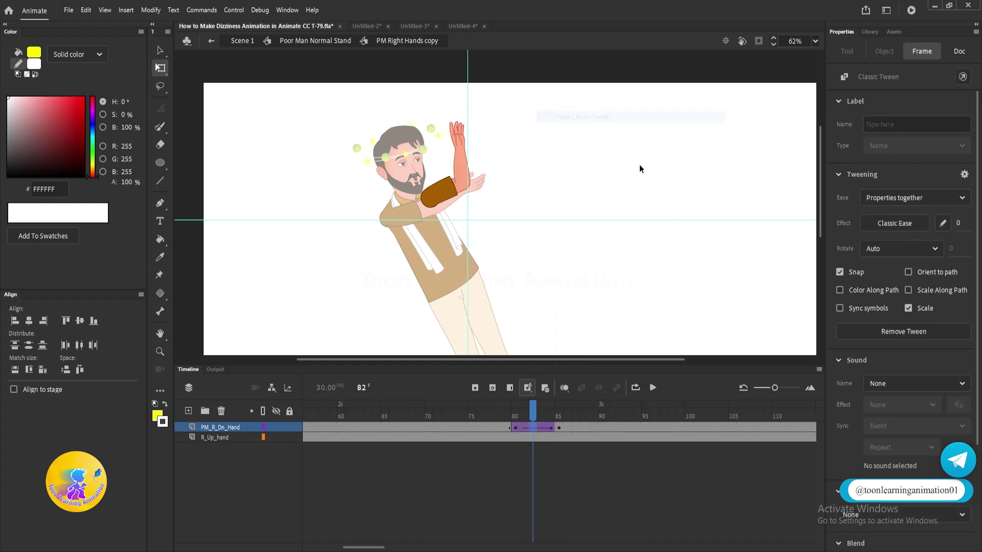
double_click(639, 165)
left_click_drag(507, 415, 471, 414)
key("Return")
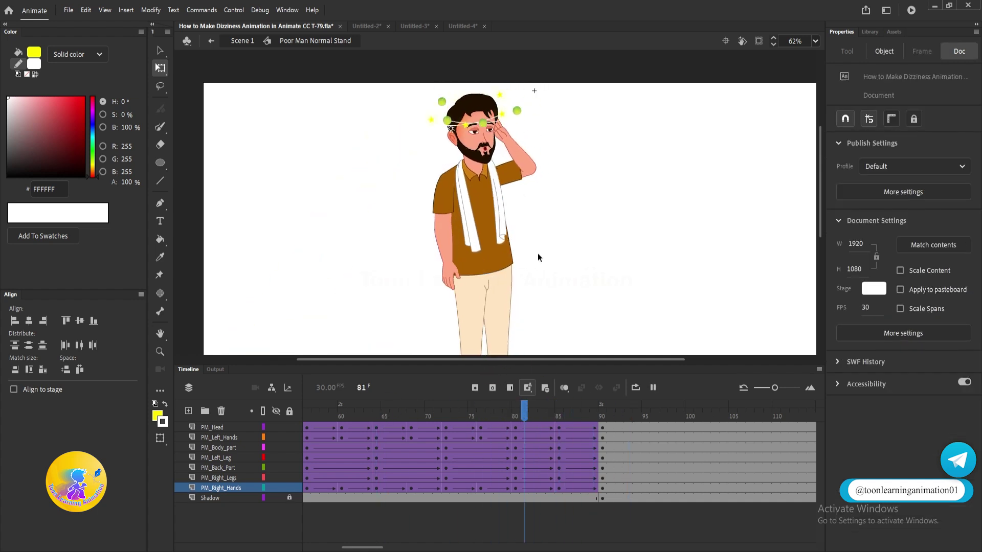
- Raise the left arm and swing the right arm toward the legs on the lying figure at frame 90
left_click_drag(510, 408, 585, 425)
scroll(460, 231, "down", 3)
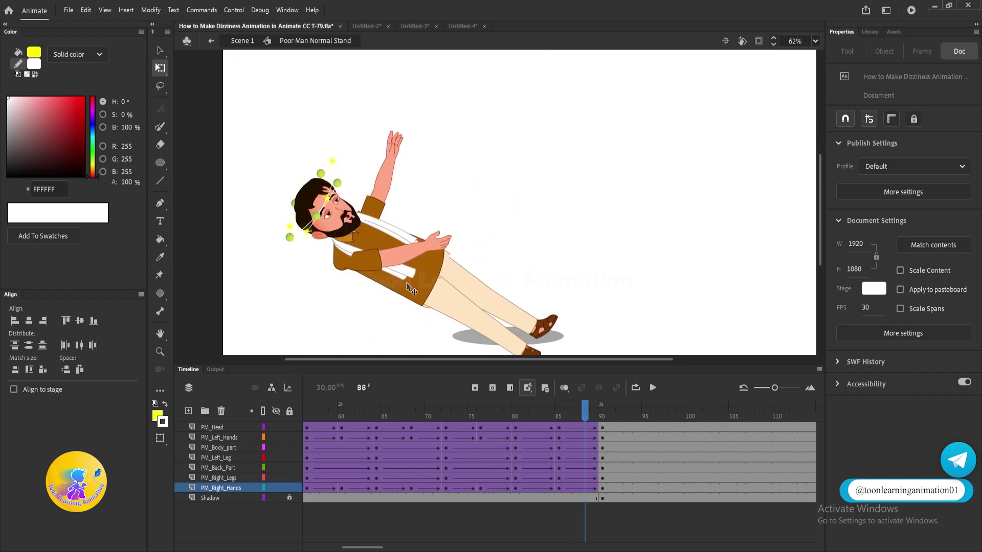
left_click(602, 412)
scroll(469, 269, "down", 4)
scroll(469, 270, "left", 4)
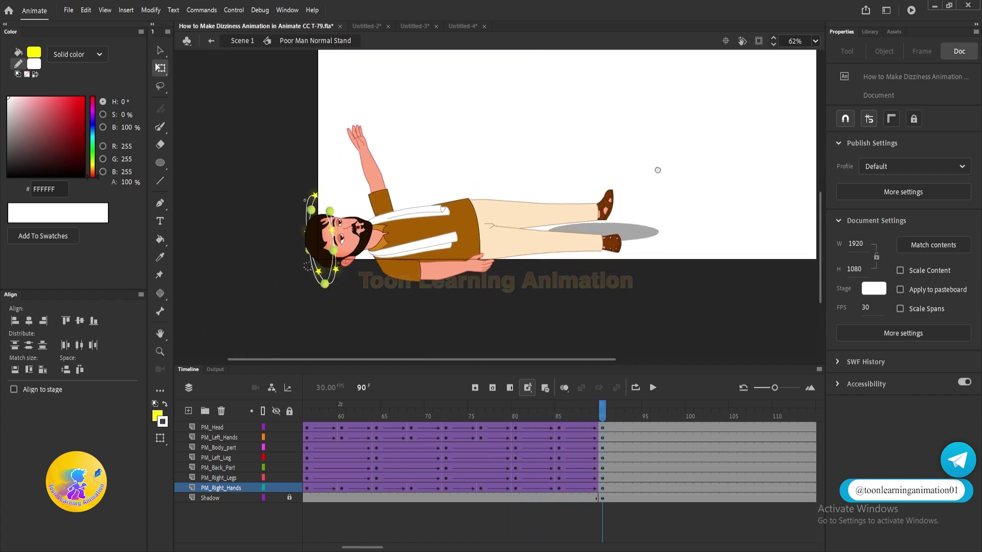
left_click(469, 270)
left_click_drag(508, 276, 444, 162)
left_click(366, 161)
left_click_drag(393, 116, 479, 128)
scroll(547, 249, "down", 2)
- Shift the left arm slightly back onto the shoulder at frame 88
left_click_drag(559, 415, 584, 413)
scroll(402, 184, "up", 5)
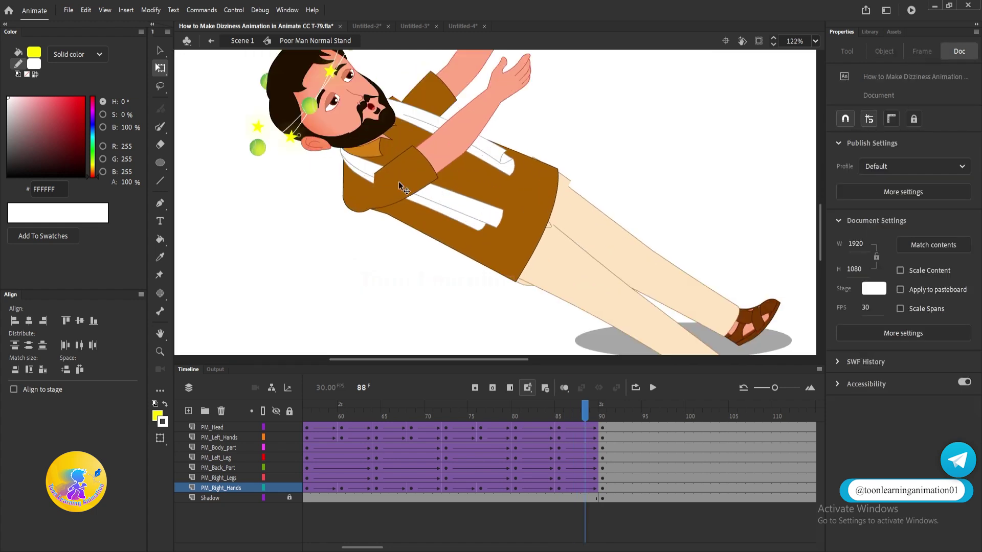
left_click(388, 188)
left_click_drag(369, 195, 359, 195)
scroll(359, 197, "down", 5)
left_click(638, 154)
left_click_drag(608, 168, 631, 203)
scroll(621, 198, "down", 1)
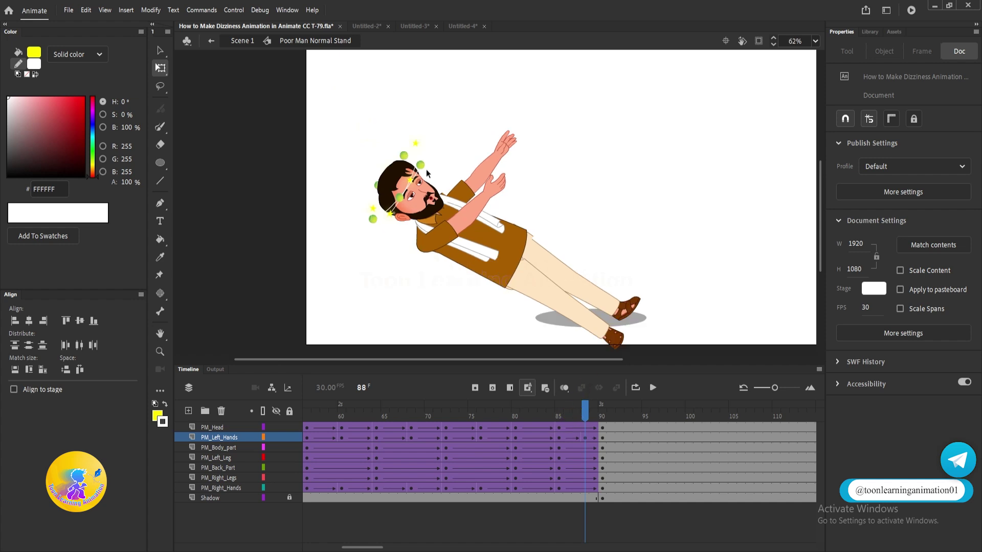
- Realign the head with the neck at frame 88 and play back the fall
scroll(427, 171, "up", 5)
mouse_move(420, 259)
left_mouse_down()
mouse_move(394, 228)
mouse_move(410, 250)
left_mouse_up()
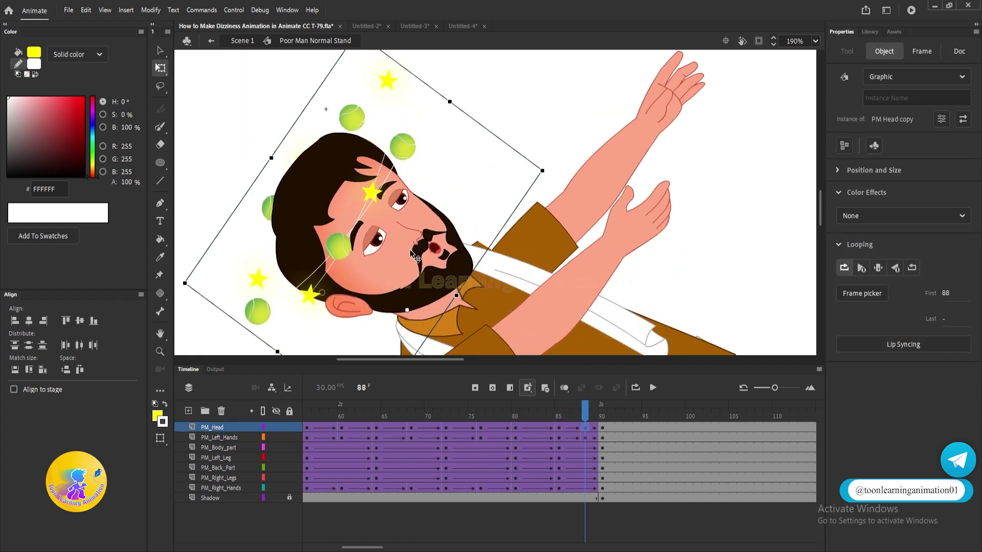
scroll(414, 252, "down", 6)
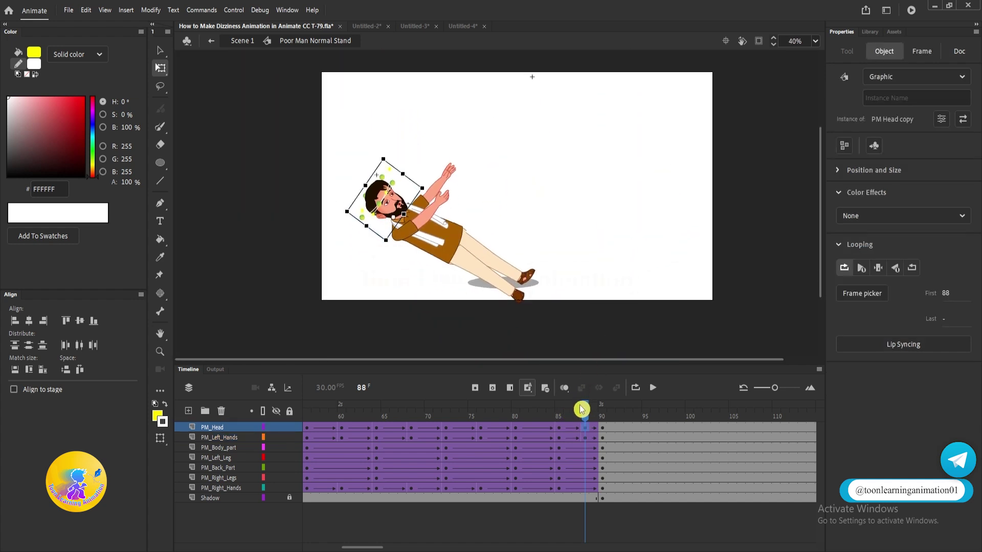
left_click_drag(582, 409, 495, 410)
left_click(525, 182)
key("Return")
- Add keyframes on all layers of the lying figure at frame 93
left_click_drag(579, 415, 630, 416)
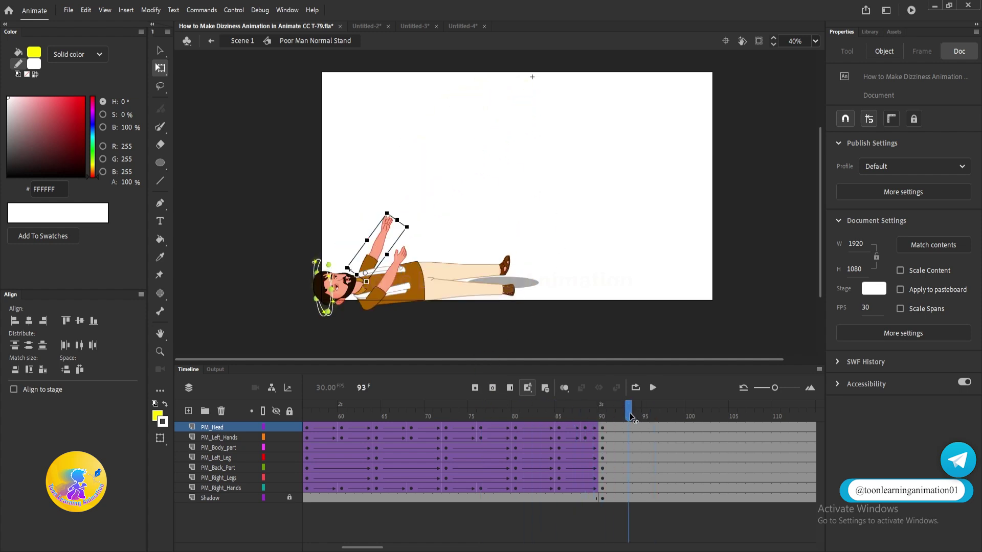
left_click(630, 419)
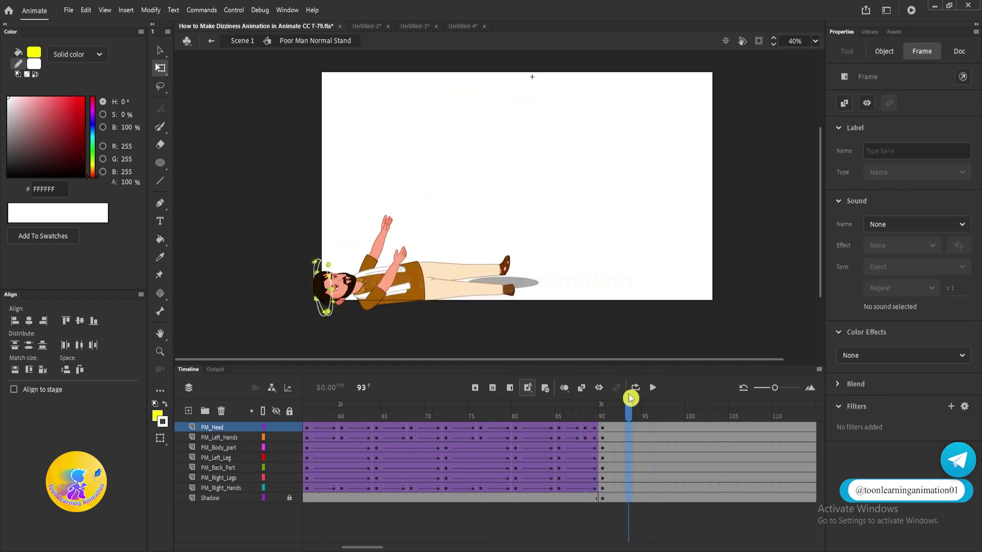
key("F6")
left_click(534, 328)
scroll(391, 270, "up", 3)
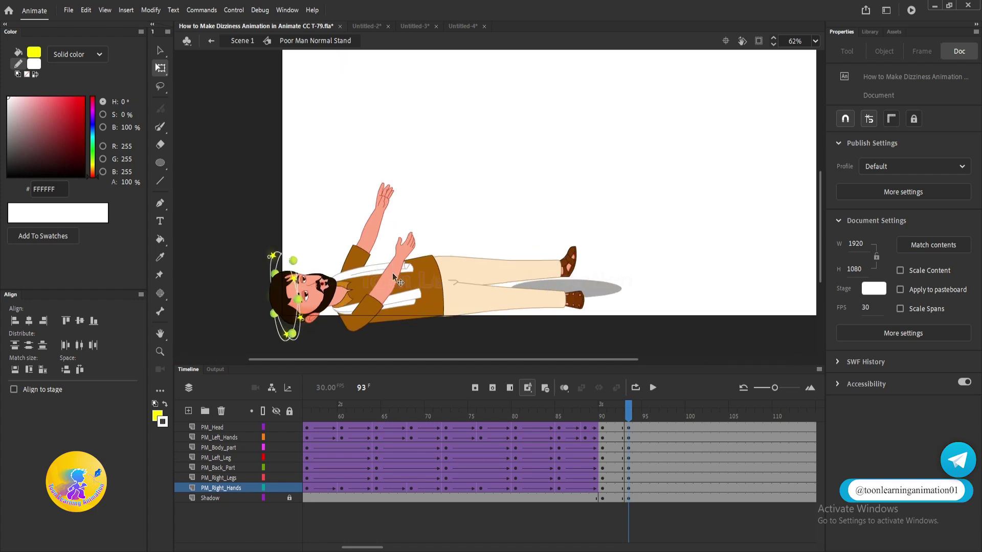
- Rotate both arms down to rest along the lying body at frame 93
left_click(391, 272)
left_click_drag(429, 238, 476, 324)
left_click(391, 205)
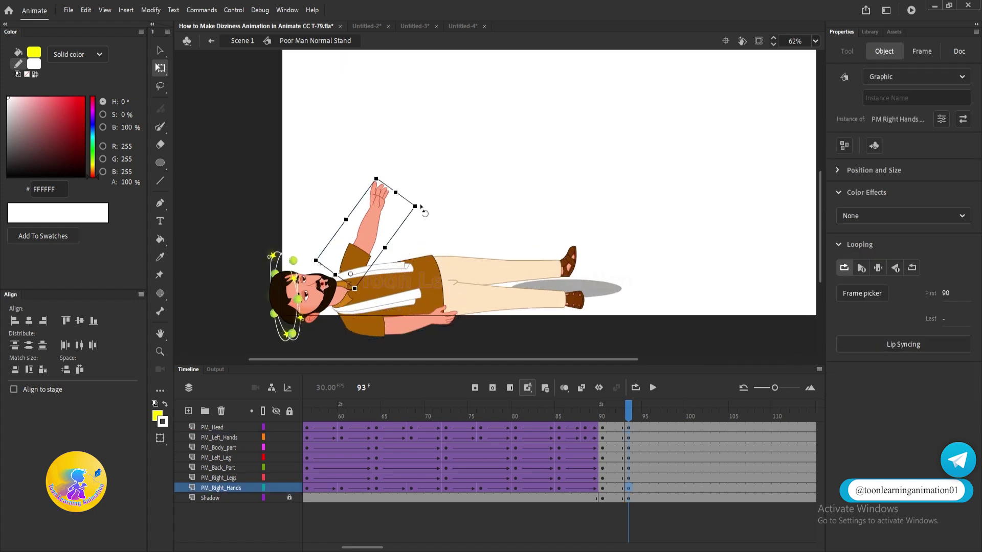
key("z")
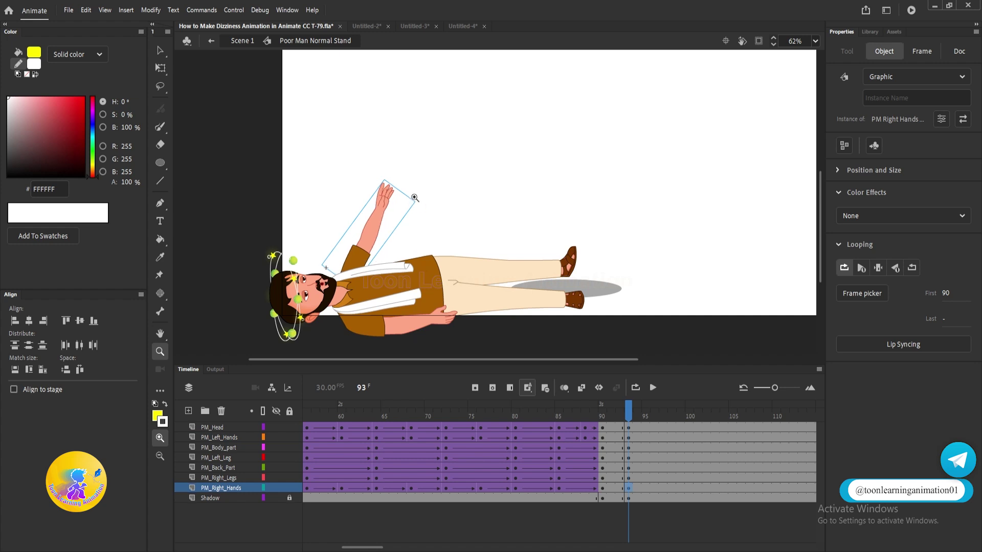
key("q")
left_click_drag(414, 197, 455, 304)
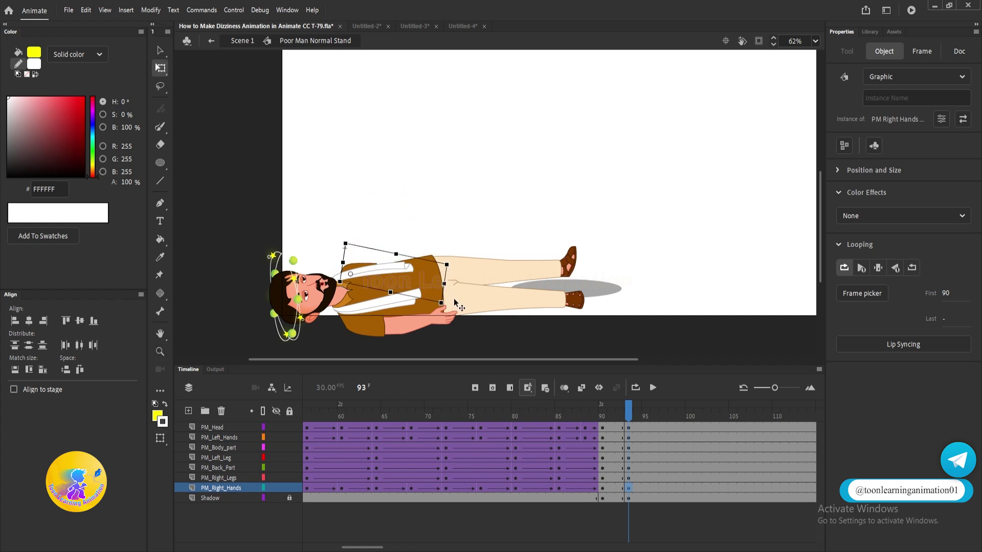
scroll(406, 191, "down", 3)
- Create classic tweens between frames 90 and 93 on all body layers and play back the result
left_click(300, 232)
left_click_drag(257, 172, 471, 270)
left_click_drag(624, 414, 618, 473)
left_click(619, 488)
right_click(618, 488)
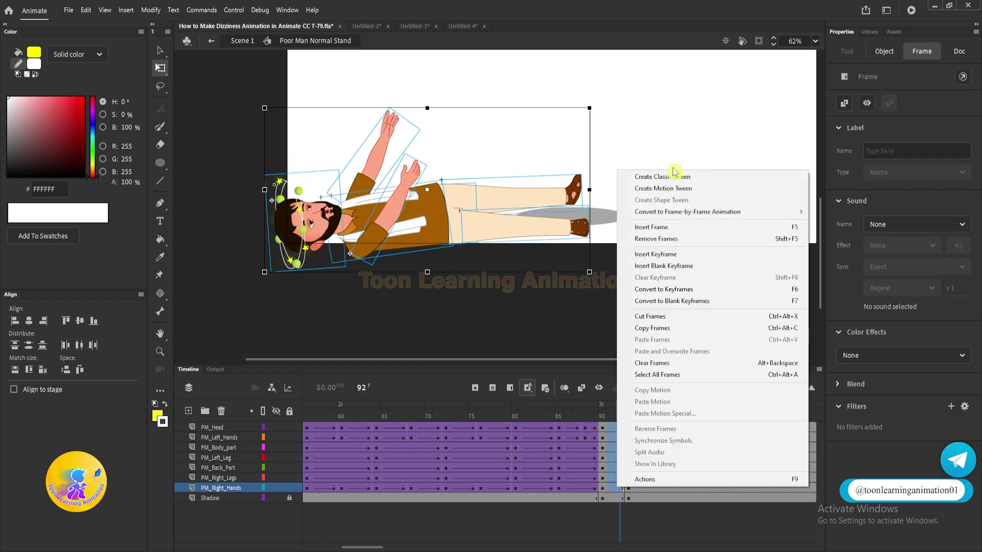
left_click(673, 175)
key("Return")
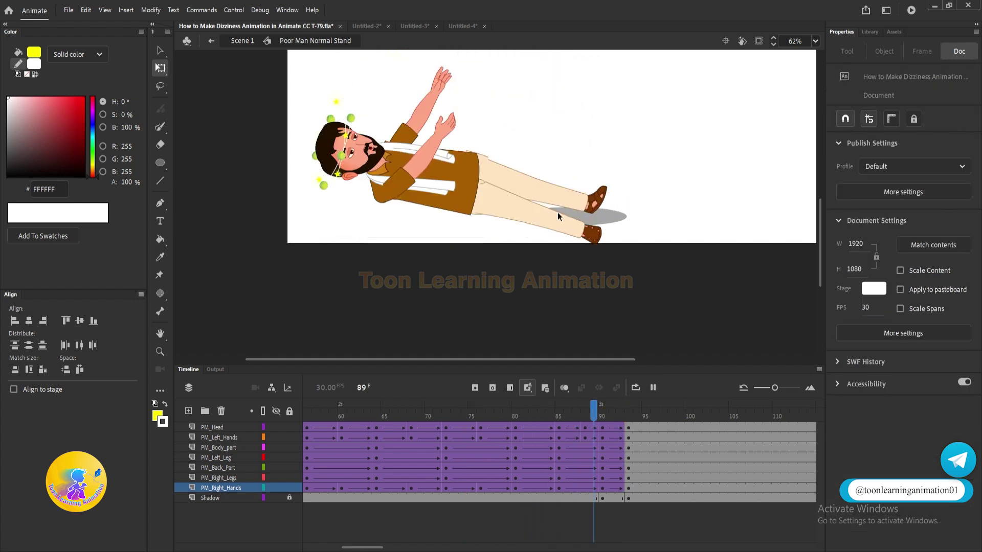
left_click(649, 404)
- Rotate the upper body slightly upward about the hip at frame 90 and replay the fall from frame 80
left_click_drag(648, 404, 601, 410)
left_click_drag(234, 158, 412, 263)
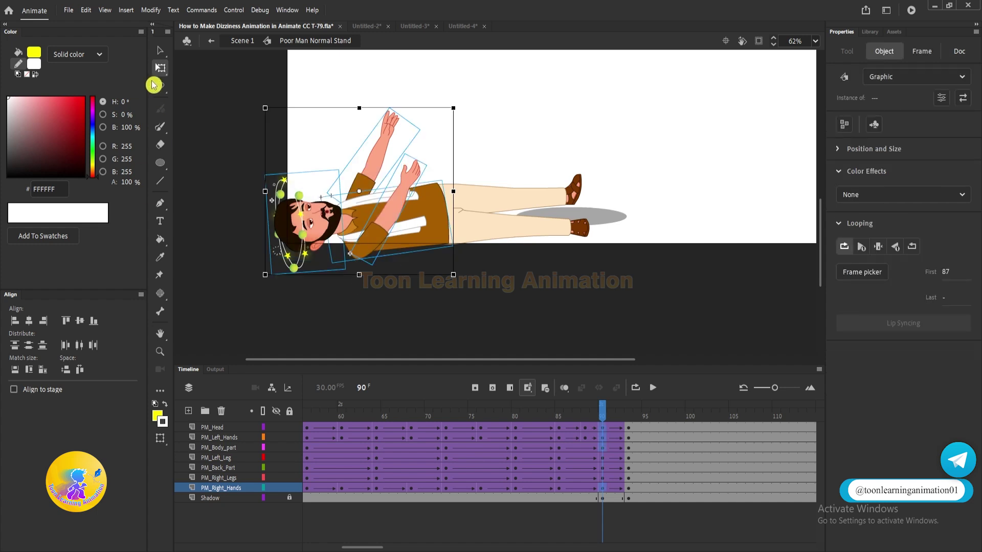
left_click_drag(359, 194, 445, 208)
left_click_drag(257, 271, 257, 261)
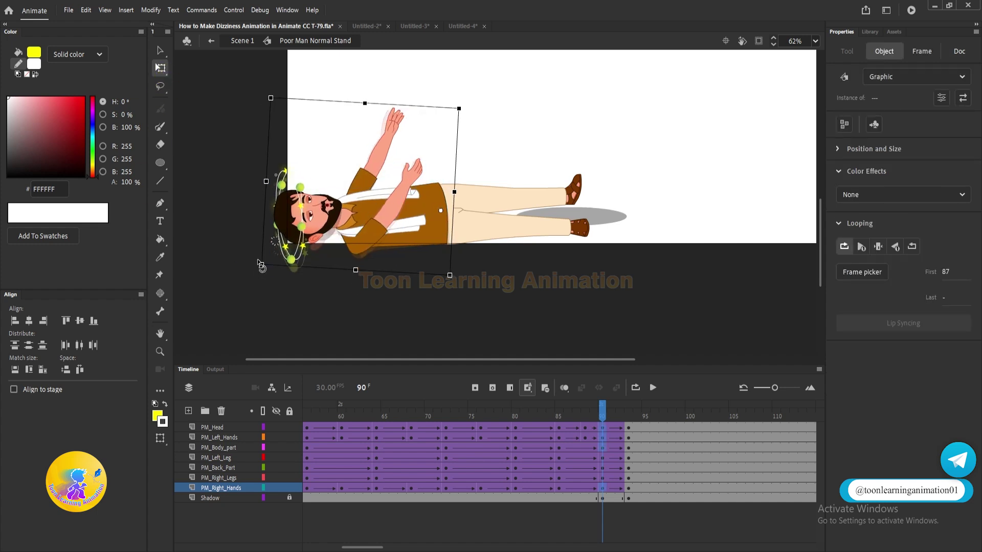
key("Escape")
left_click_drag(604, 411, 515, 430)
key("Return")
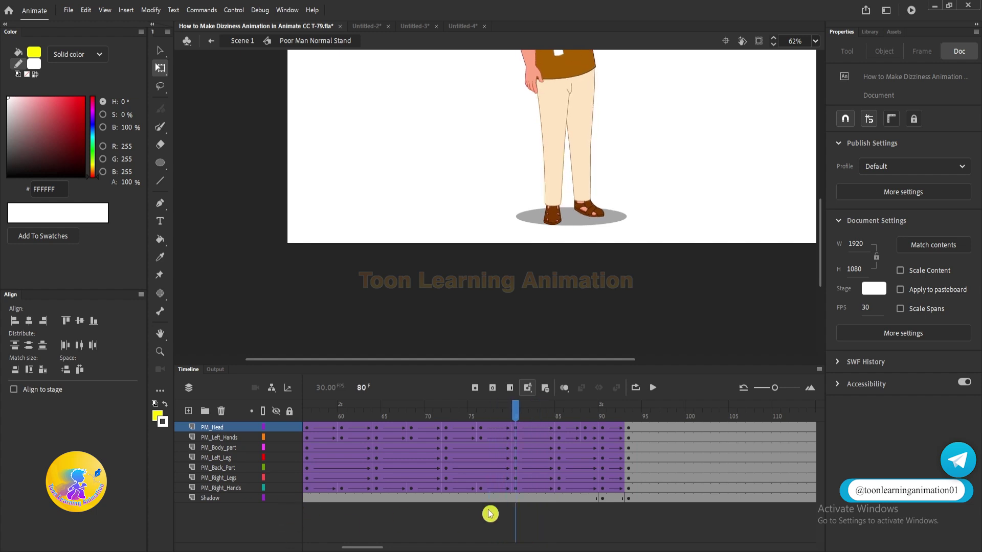
- Add keyframes on the Shadow layer at frames 80 and 85
left_click(515, 498)
scroll(639, 254, "up", 2)
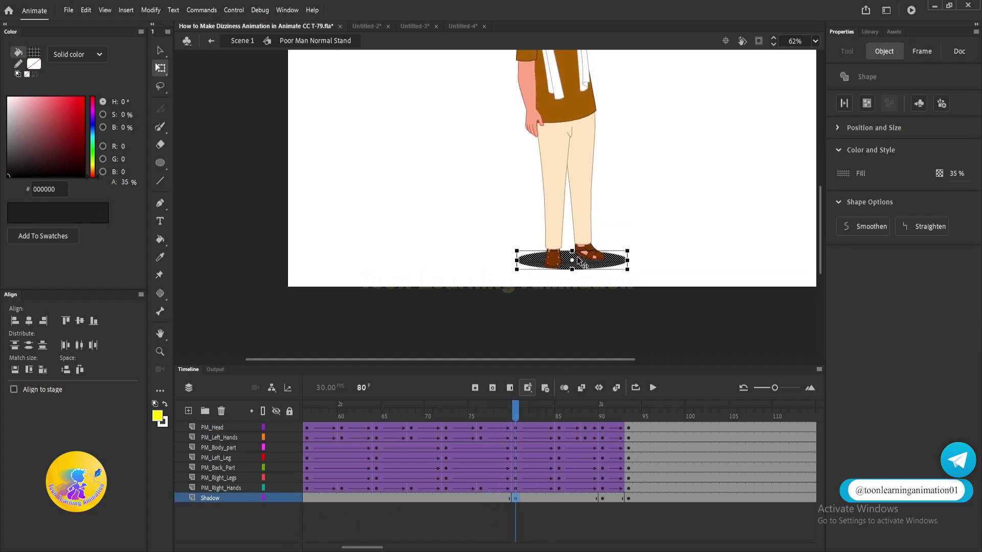
left_click(559, 500)
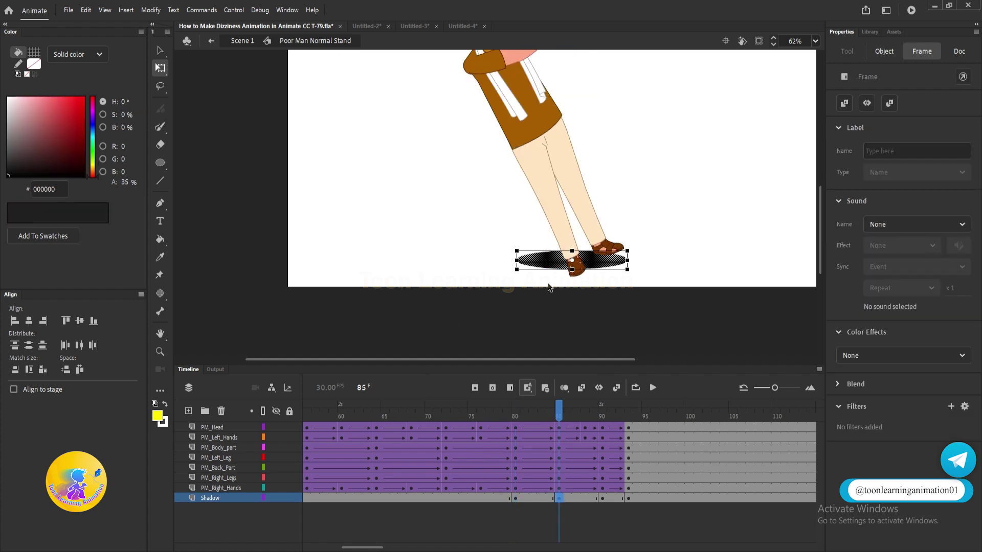
left_click_drag(550, 287, 602, 324)
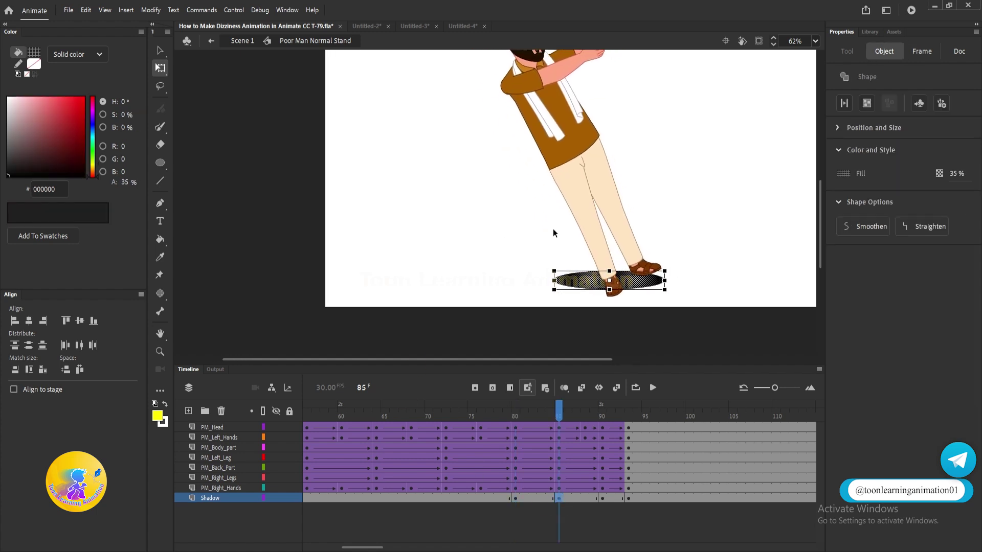
- Stretch the shadow towards the falling body at frame 85, then lengthen, thicken and slightly skew it under the lying man at frame 90
left_click_drag(556, 280, 535, 281)
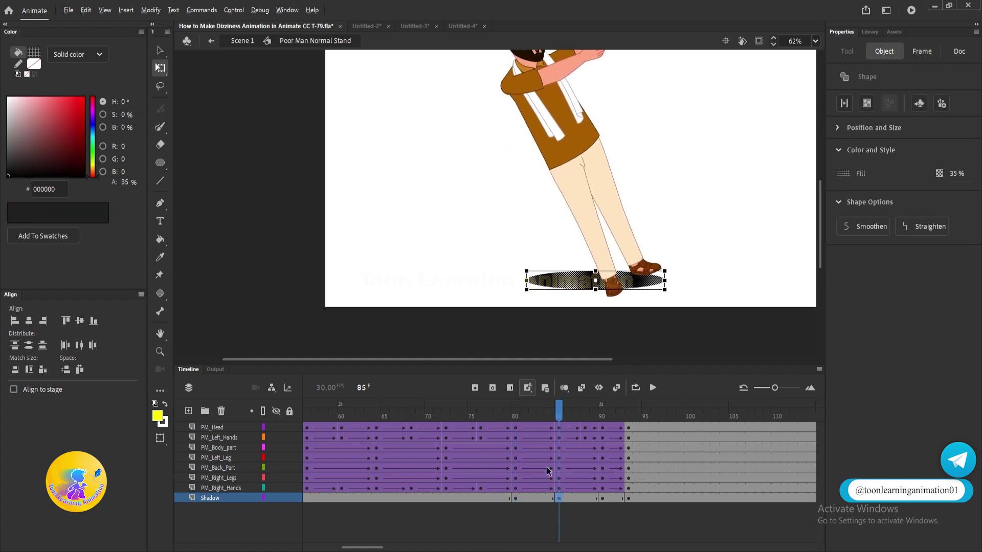
left_click(601, 499)
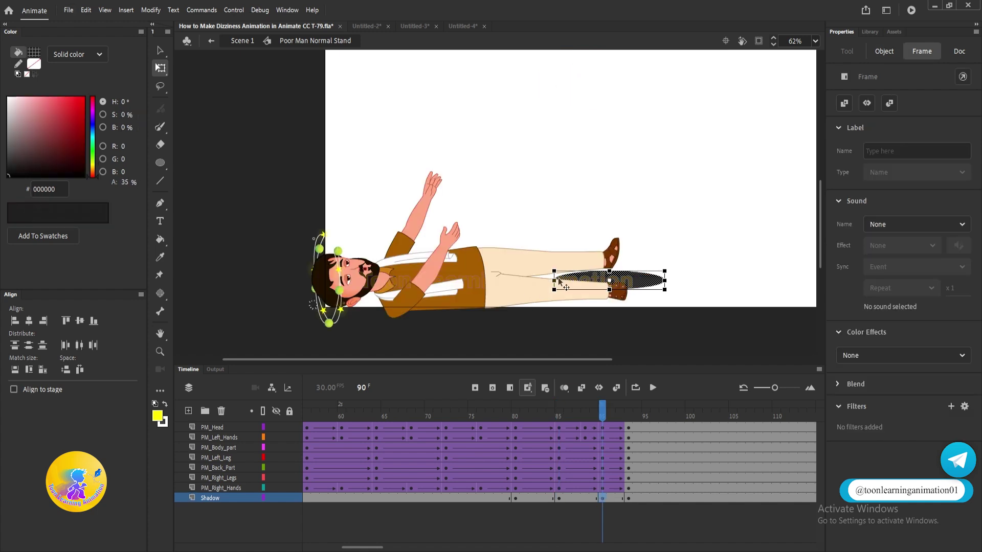
left_click_drag(552, 280, 352, 281)
left_click_drag(489, 291, 488, 314)
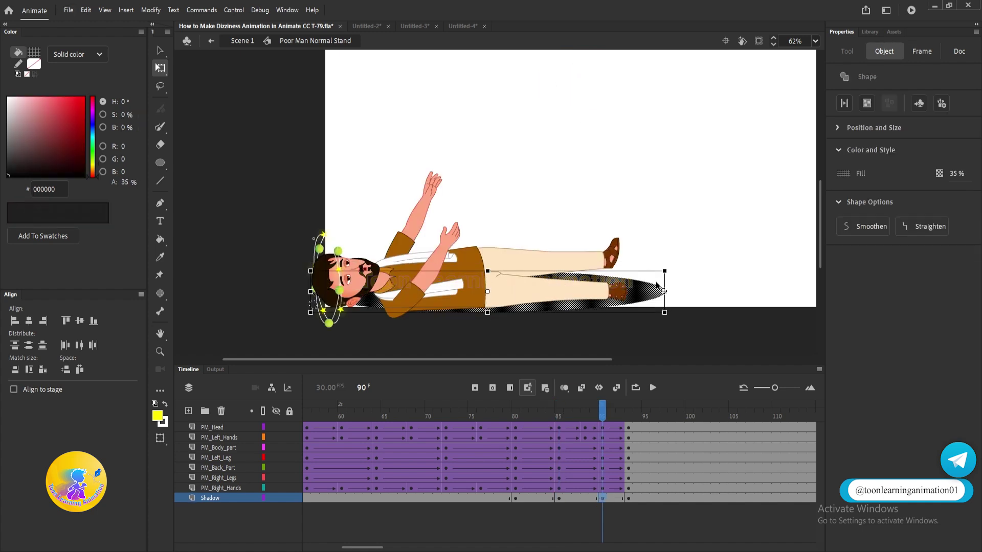
left_click_drag(667, 286, 668, 282)
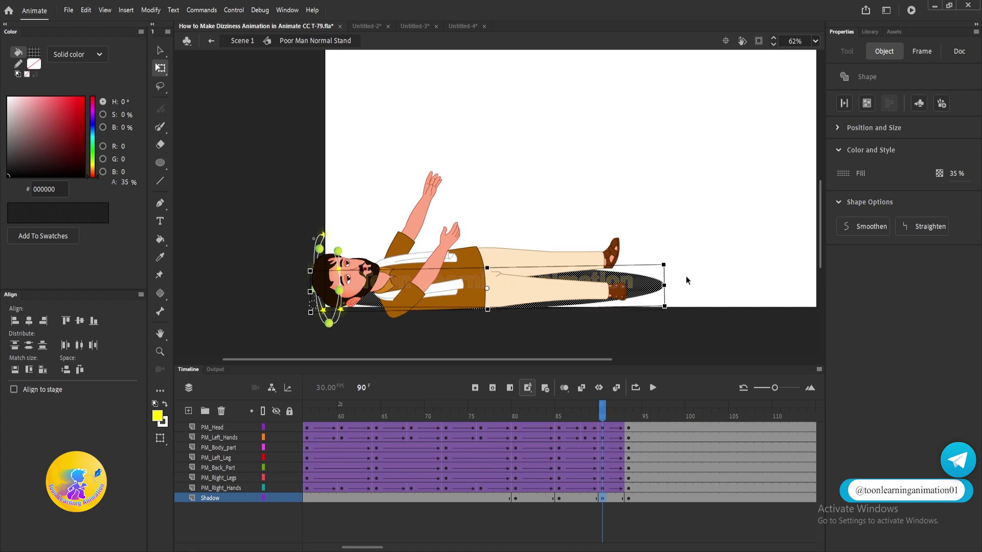
left_click(686, 278)
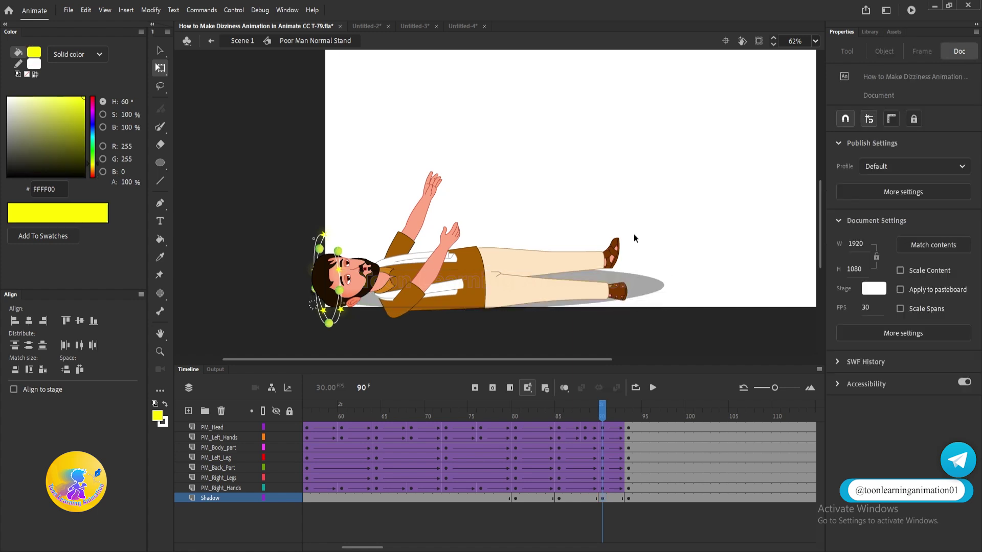
- Rotate the lying man's raised right leg down towards the other leg at frame 93
left_click(609, 260)
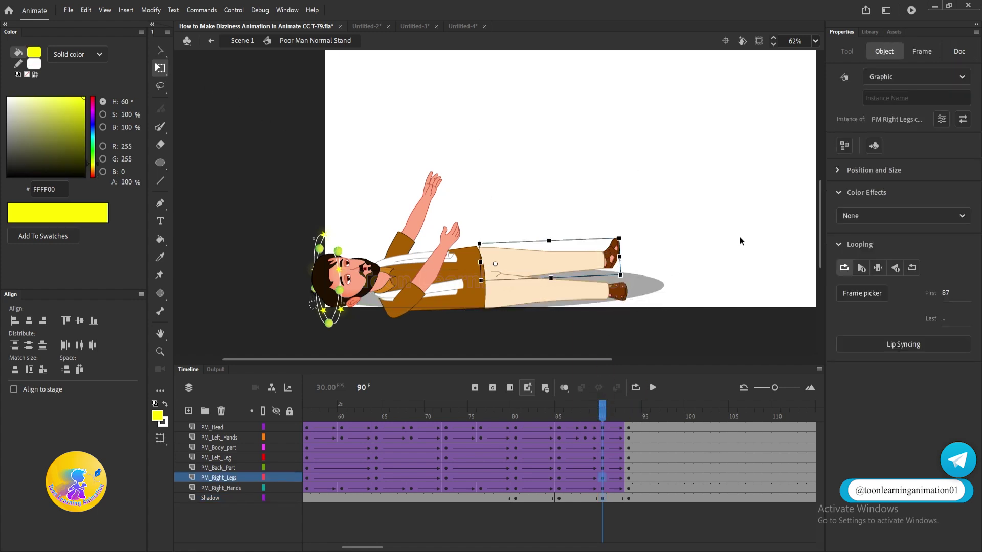
left_click_drag(623, 233, 633, 260)
left_click(630, 418)
left_click(610, 243)
left_click(681, 284)
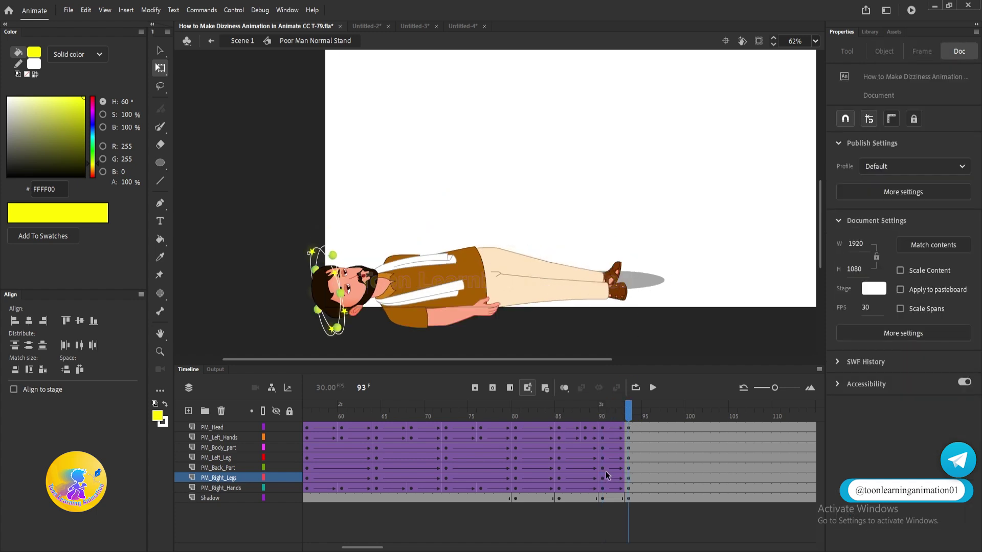
- Replace the Shadow layer's frame 93 keyframe with a copy of the stretched frame 90 shadow and nudge it slightly down
left_click(628, 498)
key("shift+F6")
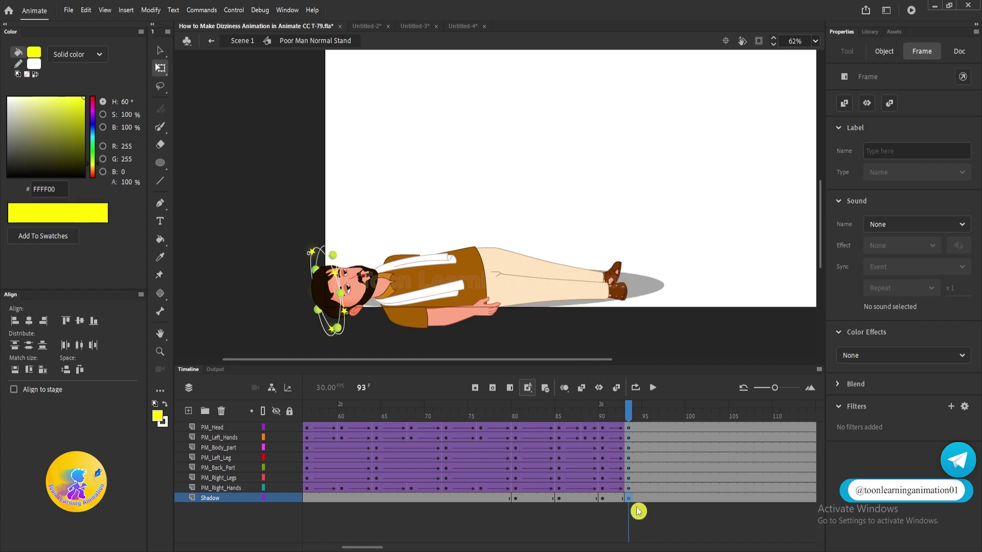
key("F6")
left_click(678, 281)
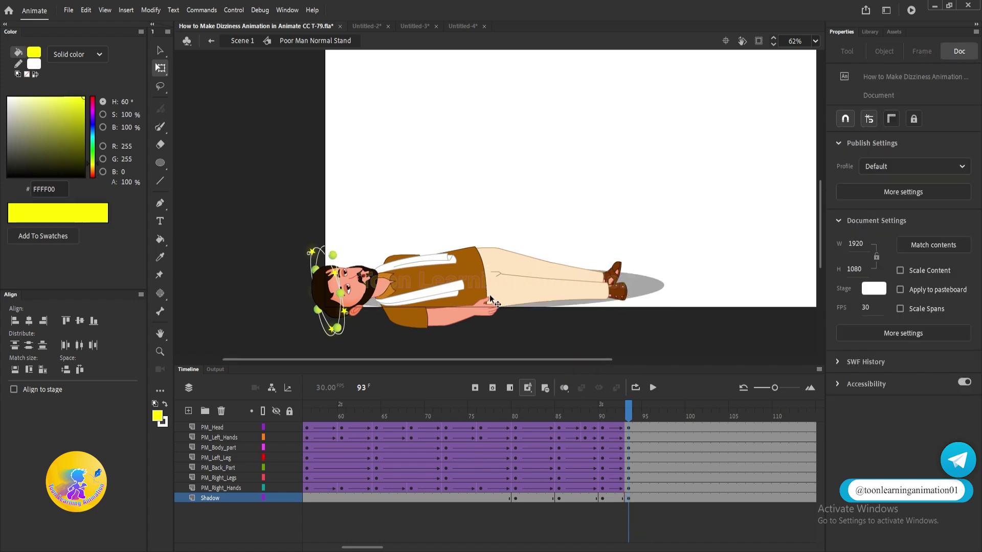
left_click(648, 286)
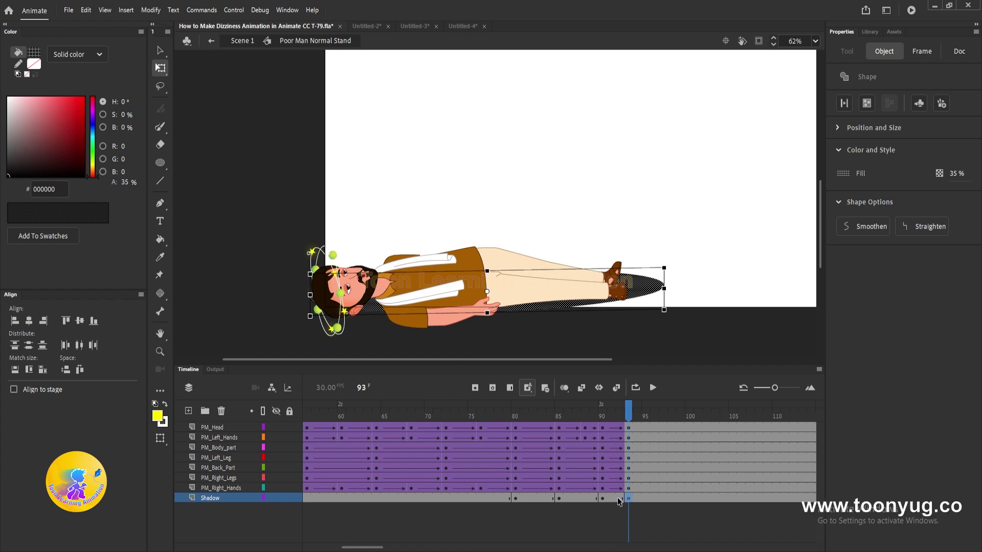
- Create shape tweens on the Shadow layer from frame 80 to 93 and play back the fall
left_click(554, 505)
left_click_drag(553, 501, 534, 500)
right_click(538, 500)
left_click(596, 211)
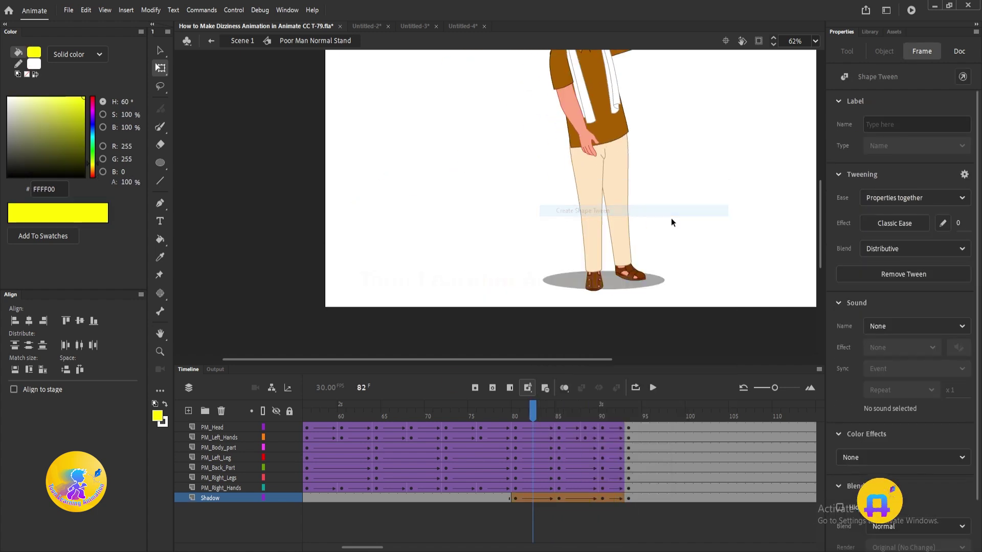
left_click(681, 276)
key("ctrl+minus")
key("Return")
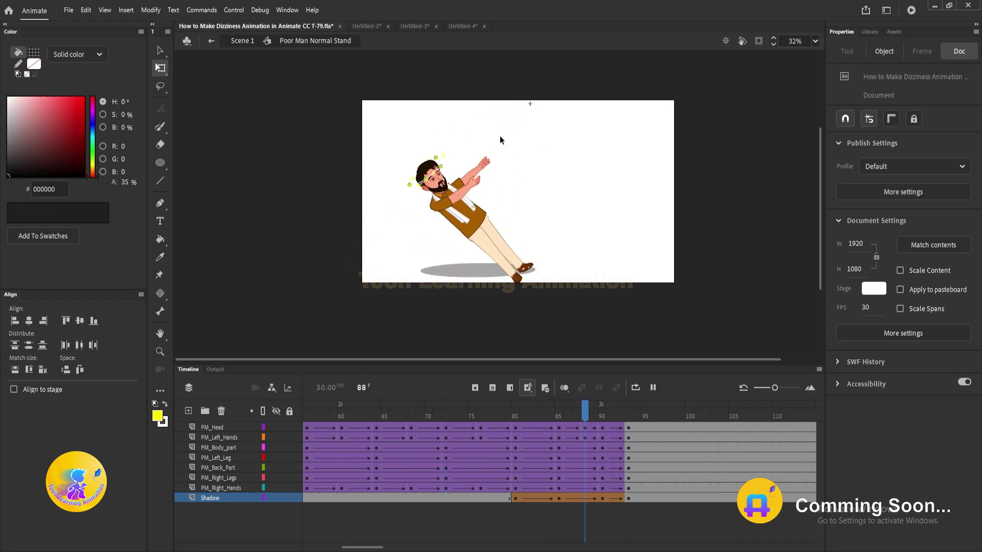
key("Return")
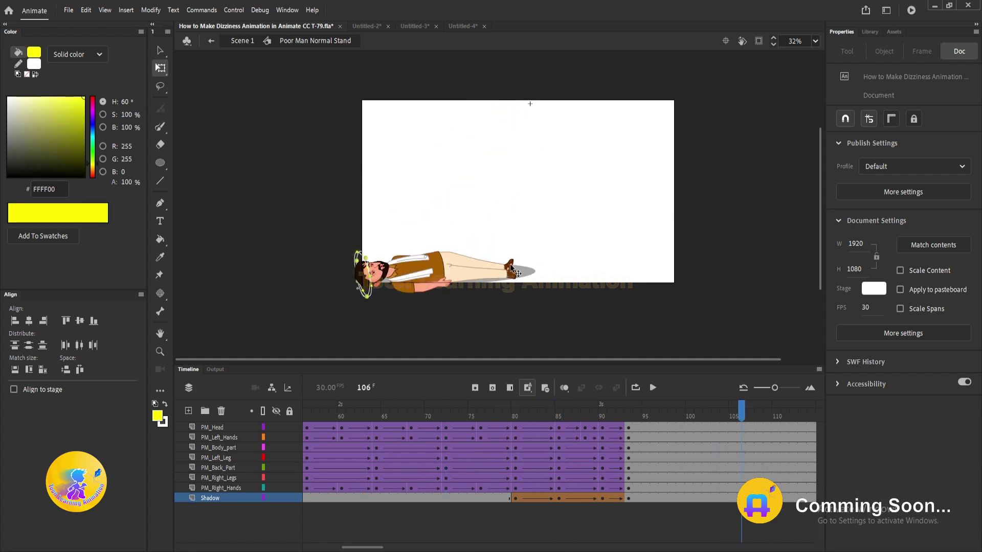
- Return to frame 1 and scrub through the whole animation to frame 152 to examine the motion and the lying face
key("shift+comma")
key("v")
left_click(610, 264)
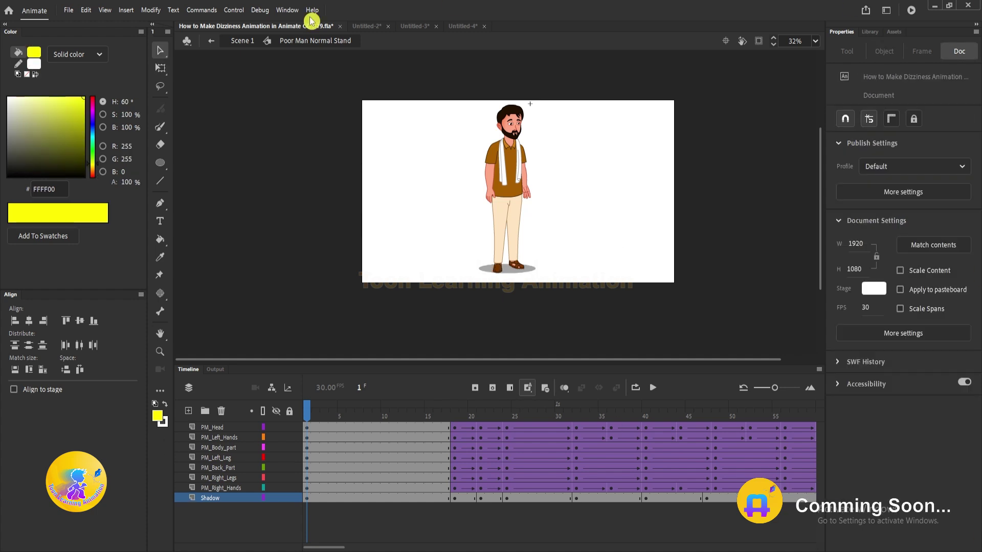
left_click_drag(532, 413, 691, 436)
left_click_drag(800, 437, 318, 452)
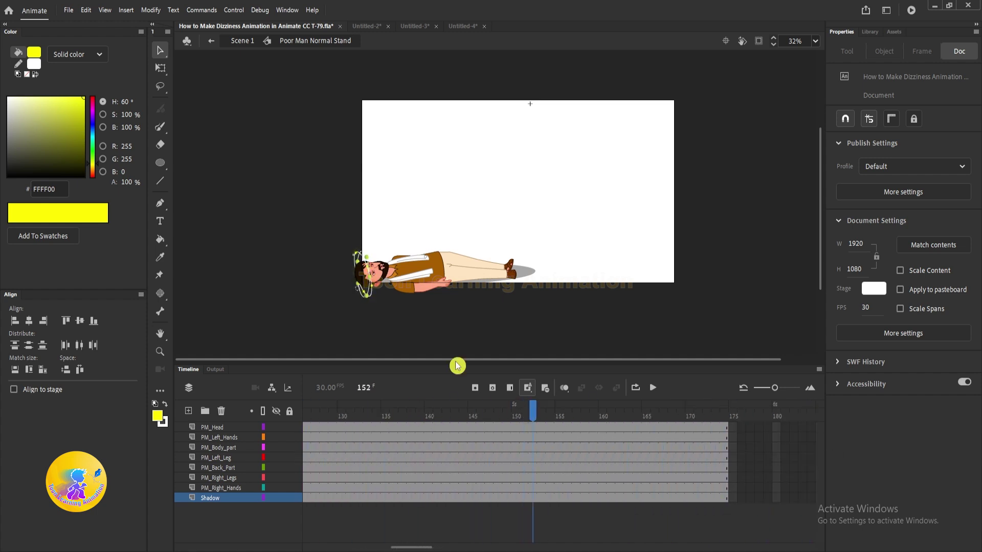
scroll(414, 278, "up", 5)
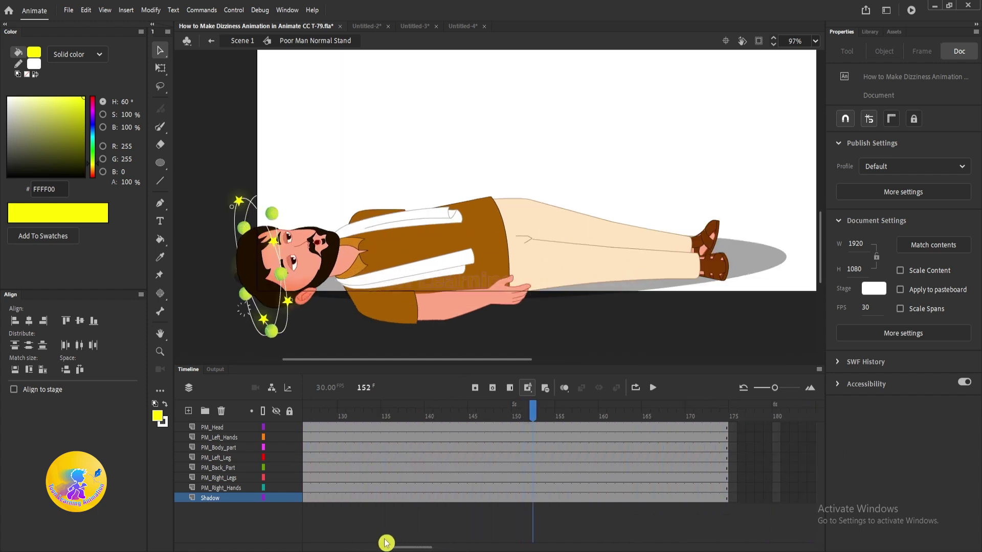
- Open the head symbol at frame 82 and add a keyframe for the eyes on the PM_Eyes layer
left_click_drag(405, 548, 360, 547)
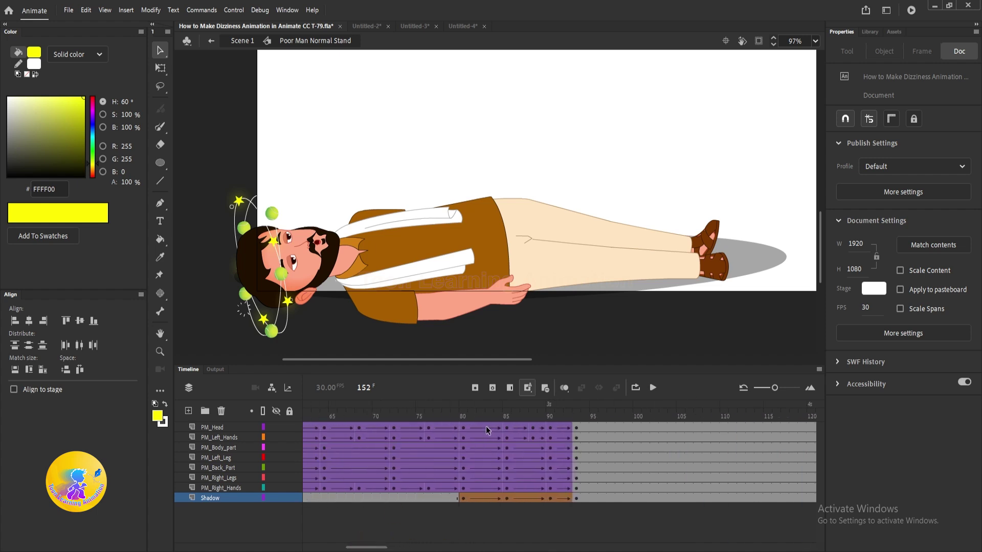
left_click_drag(460, 415, 485, 413)
scroll(540, 249, "down", 3)
scroll(501, 192, "up", 2)
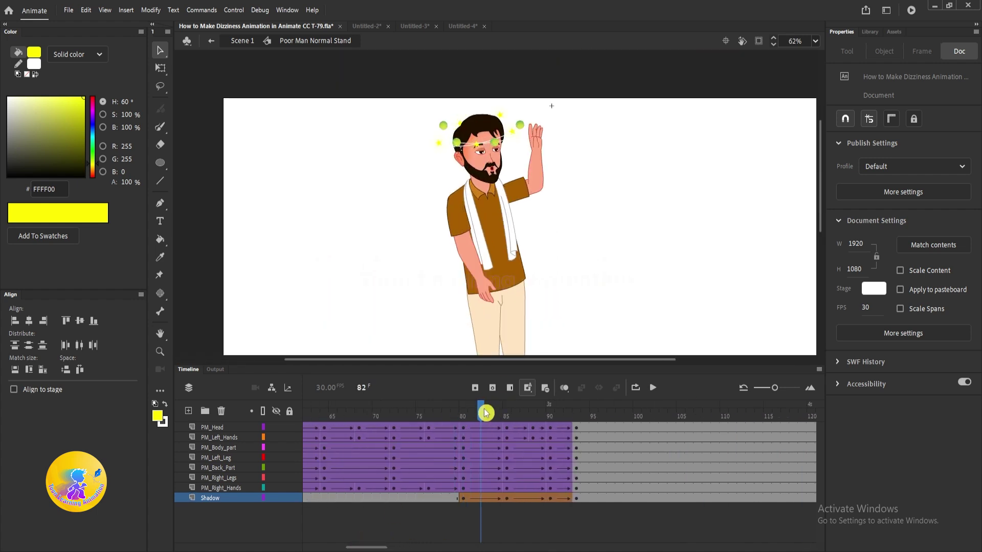
double_click(500, 151)
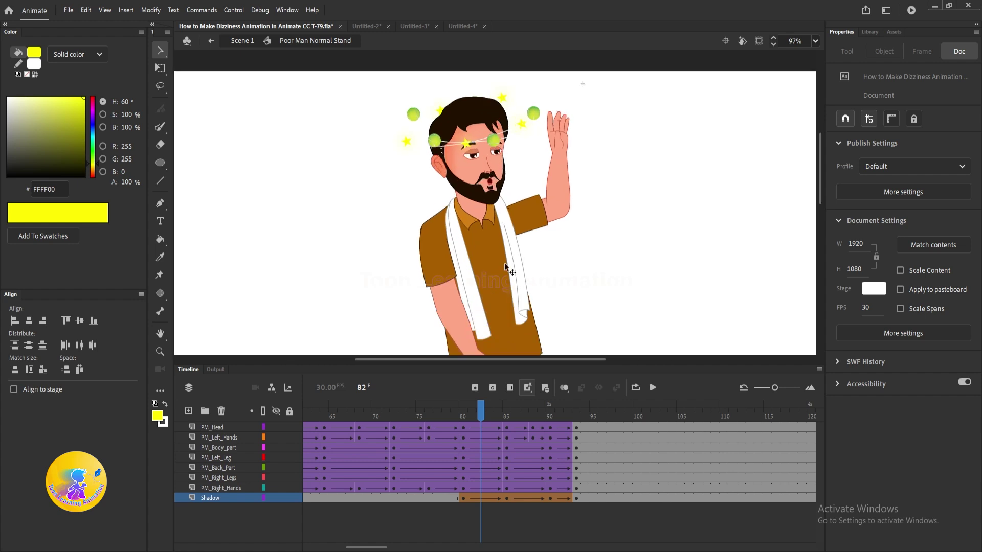
left_click(479, 161)
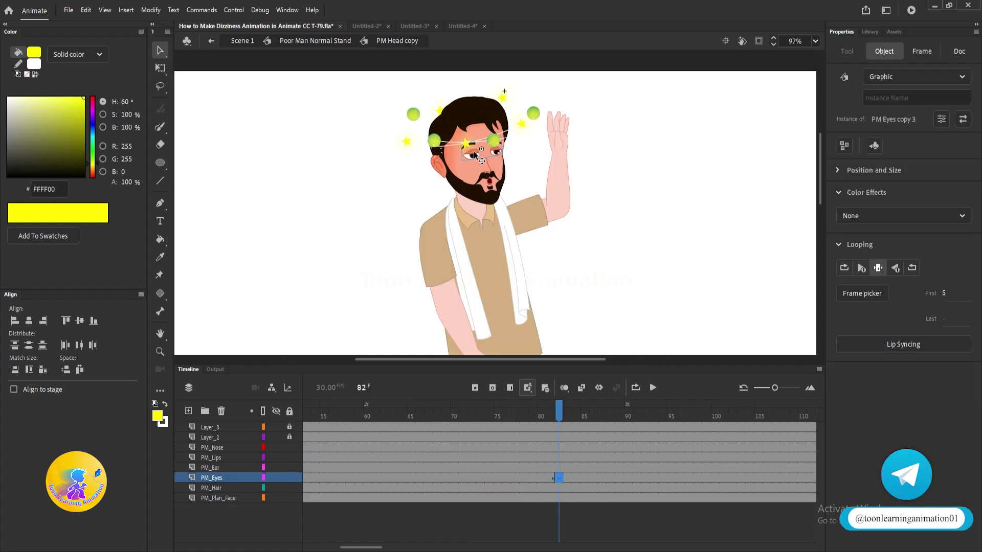
- Add a PM_Eyes keyframe at frame 84 showing closed eyes, graphic frame 7, and return to the full character symbol
left_click_drag(566, 416, 577, 416)
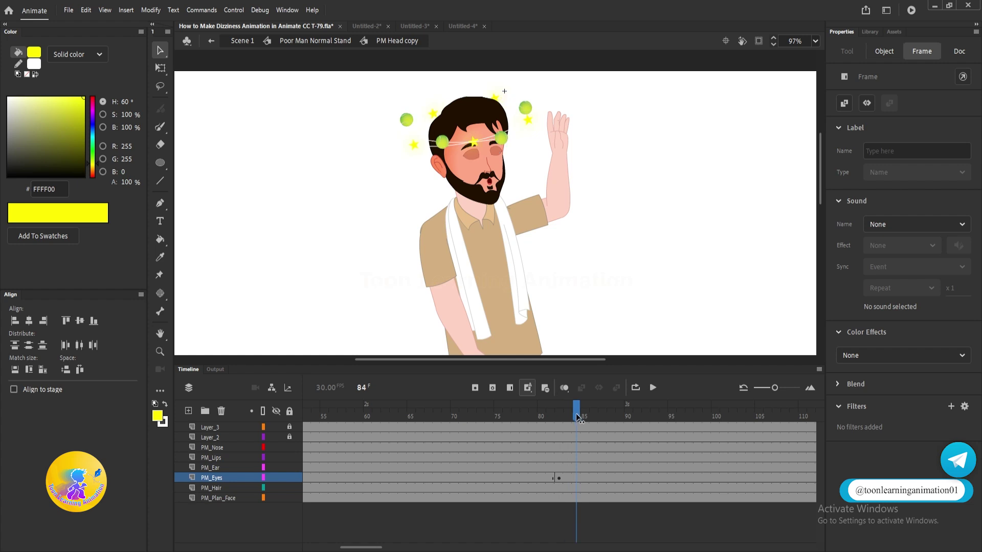
left_click(576, 478)
key("F6")
left_click(485, 167)
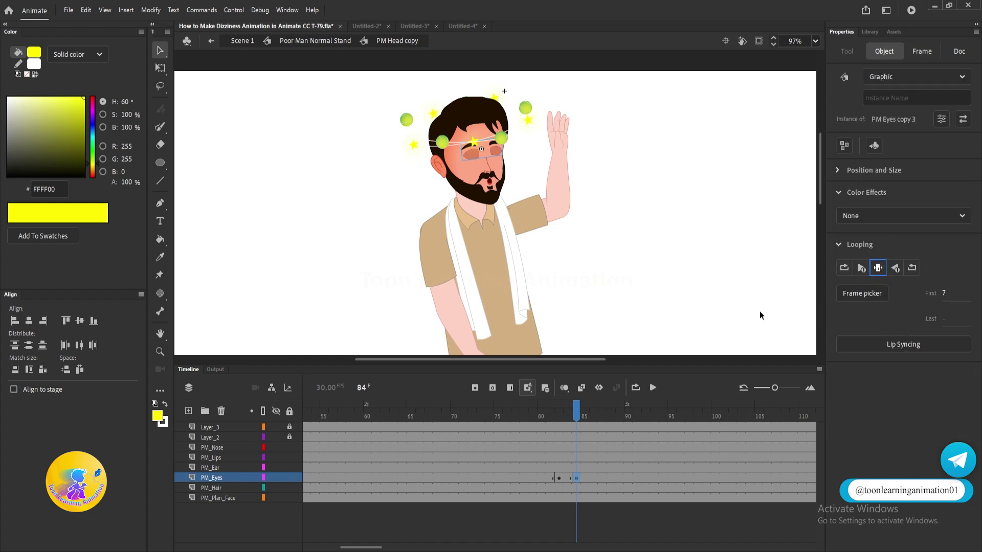
double_click(643, 249)
double_click(644, 250)
double_click(580, 235)
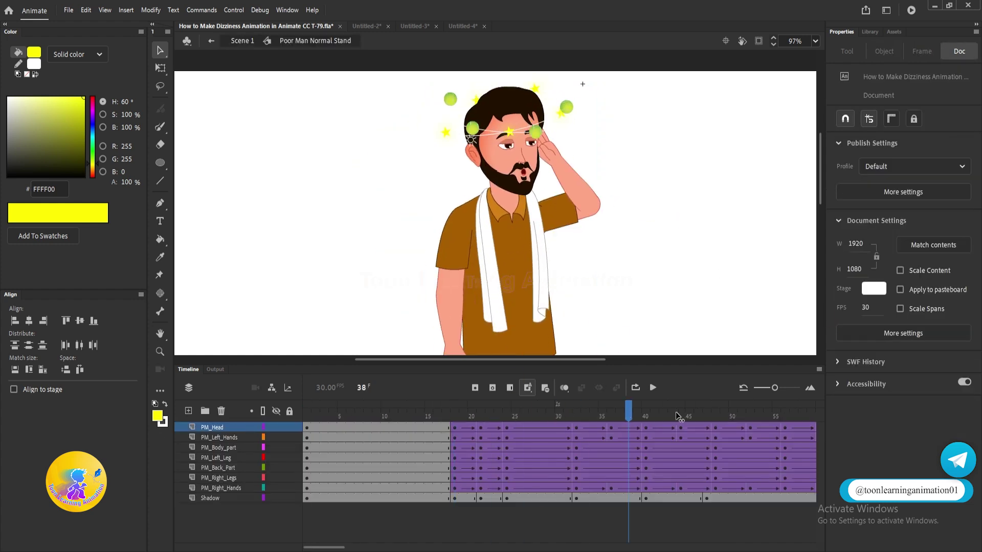
- Play the character animation from the first frame to check the eyes closing during the fall
left_click(313, 401)
key("Return")
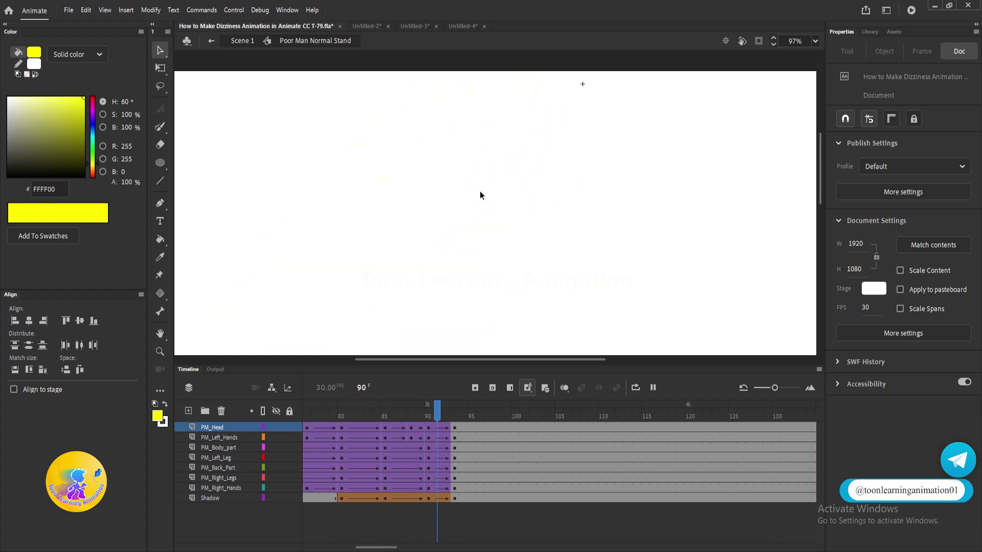
key("Return")
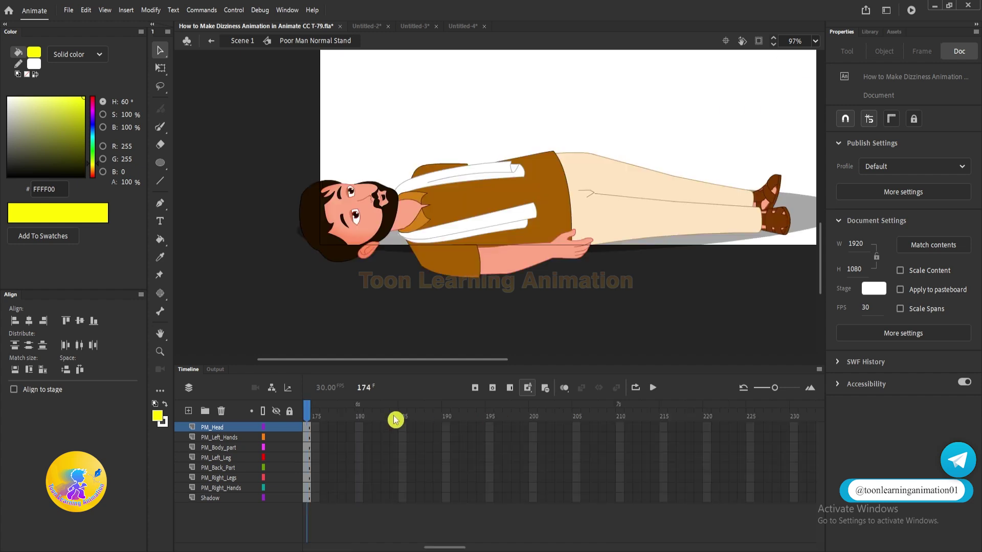
- Extend all layers of the character symbol to frame 180
key("F5")
left_click_drag(309, 411, 591, 423)
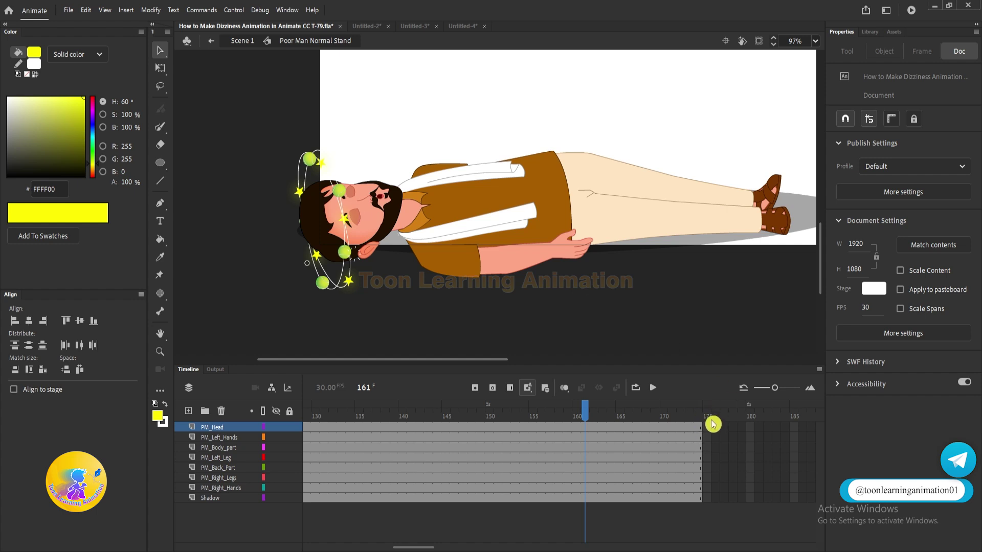
left_click_drag(750, 498, 681, 410)
key("F5")
- Extend all layers inside the head symbol to frame 180 and return to the character symbol
double_click(385, 220)
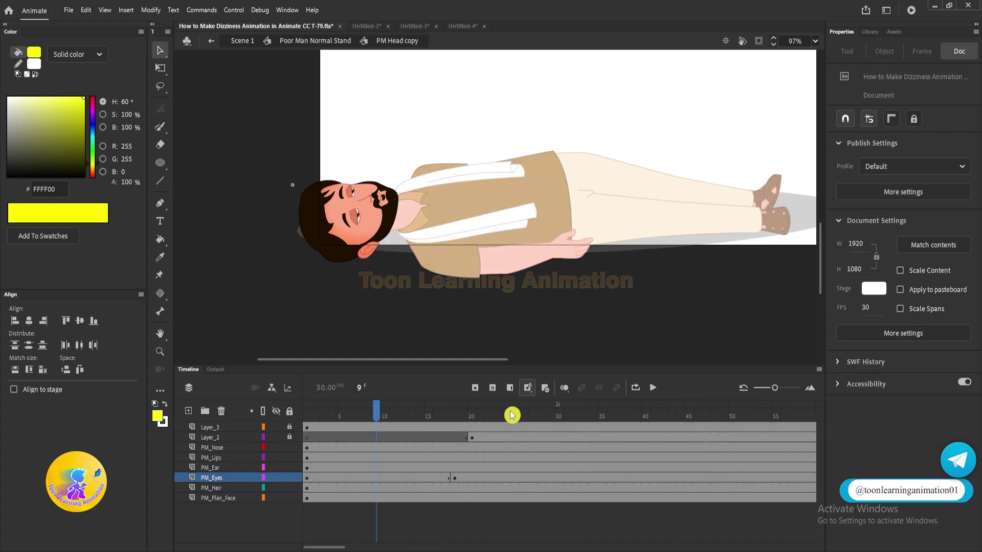
key("End")
left_click_drag(479, 428, 480, 499)
double_click(574, 329)
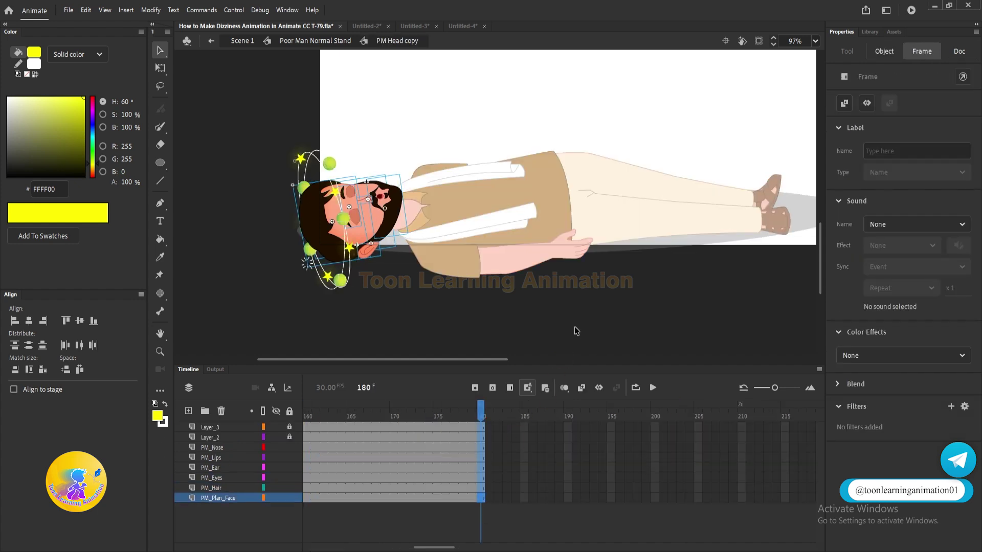
- Open the lips symbol inside the head, extend both of its layers to frame 180, and return to the character symbol
left_click_drag(548, 416, 619, 416)
double_click(389, 204)
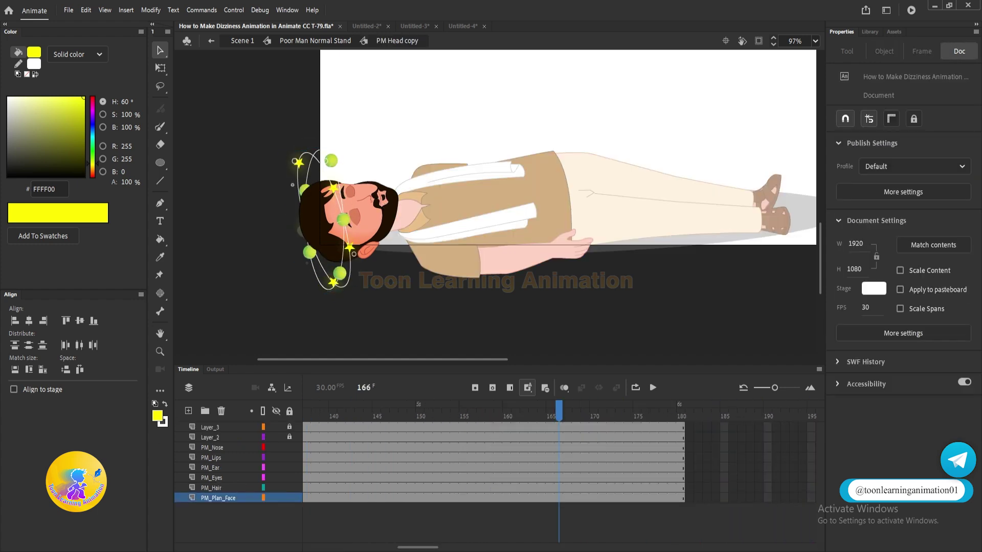
left_click_drag(414, 549, 404, 549)
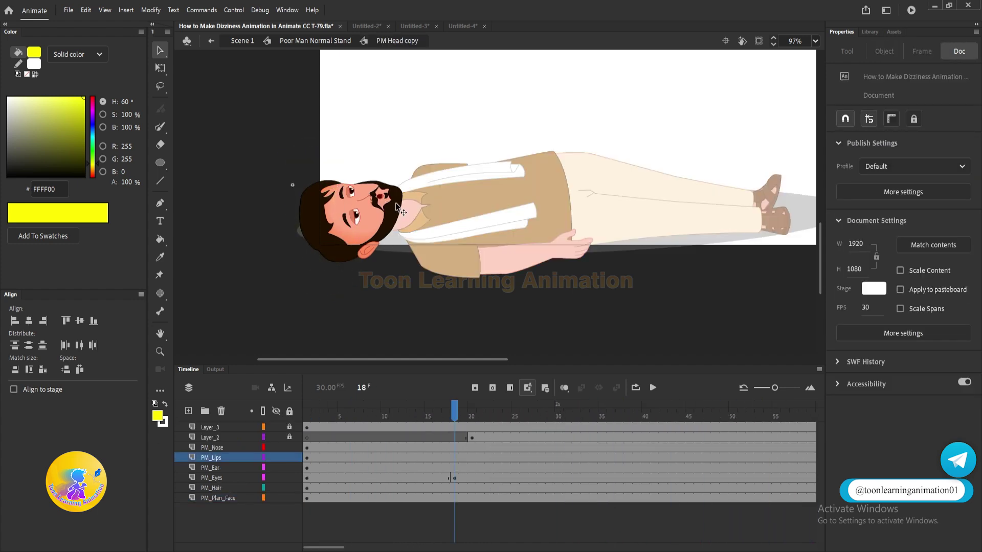
double_click(394, 200)
left_click_drag(325, 548, 439, 548)
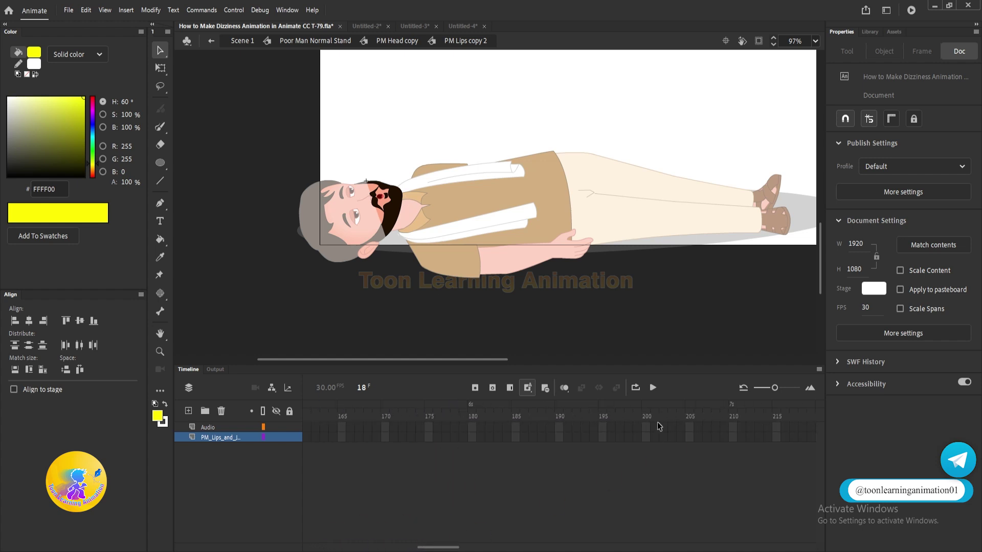
left_click_drag(474, 429, 474, 437)
key("F5")
double_click(628, 319)
double_click(628, 320)
left_click(629, 322)
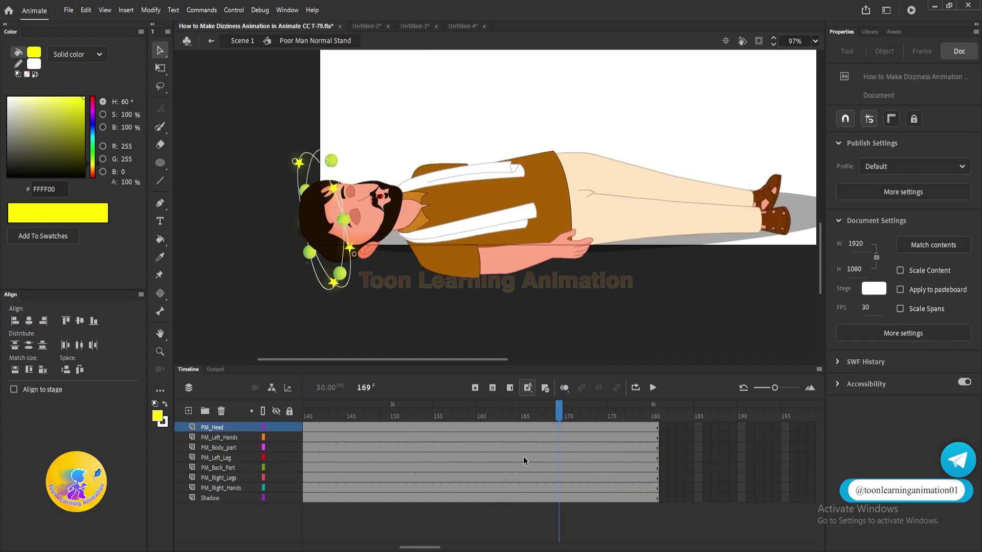
- Return to Scene 1, lengthen the character's layer beyond frame 50, and scale the man down on the stage
left_click_drag(565, 415, 510, 405)
double_click(587, 300)
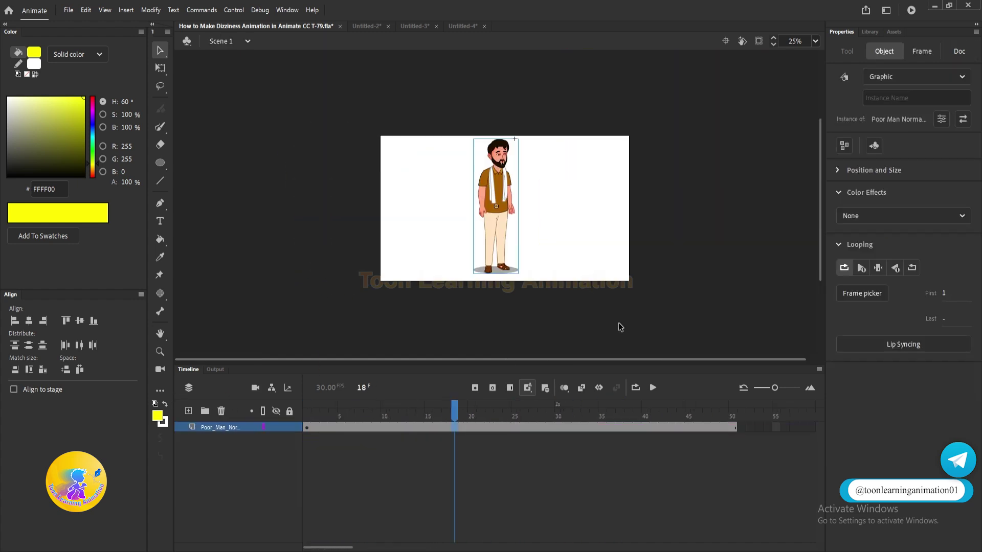
left_click(680, 424)
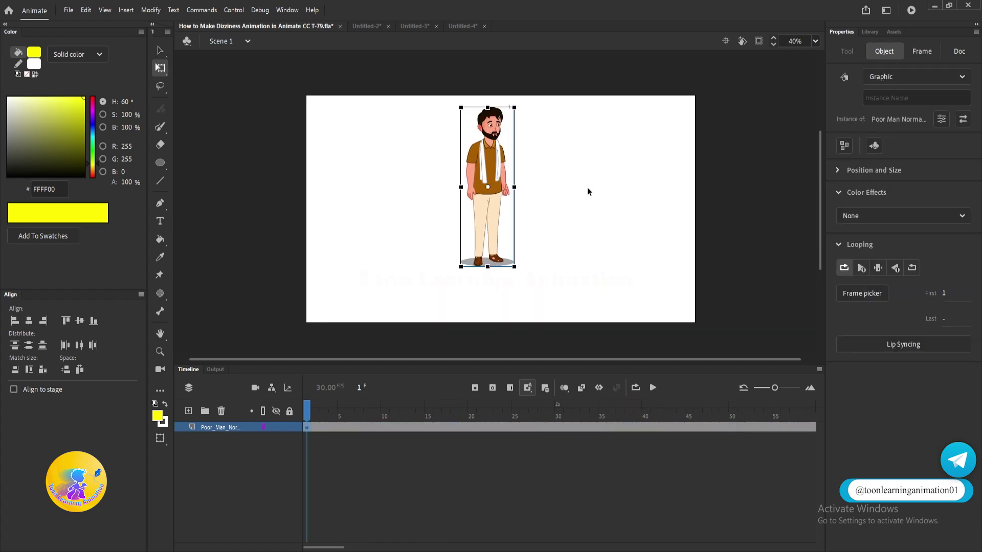
left_click(587, 192)
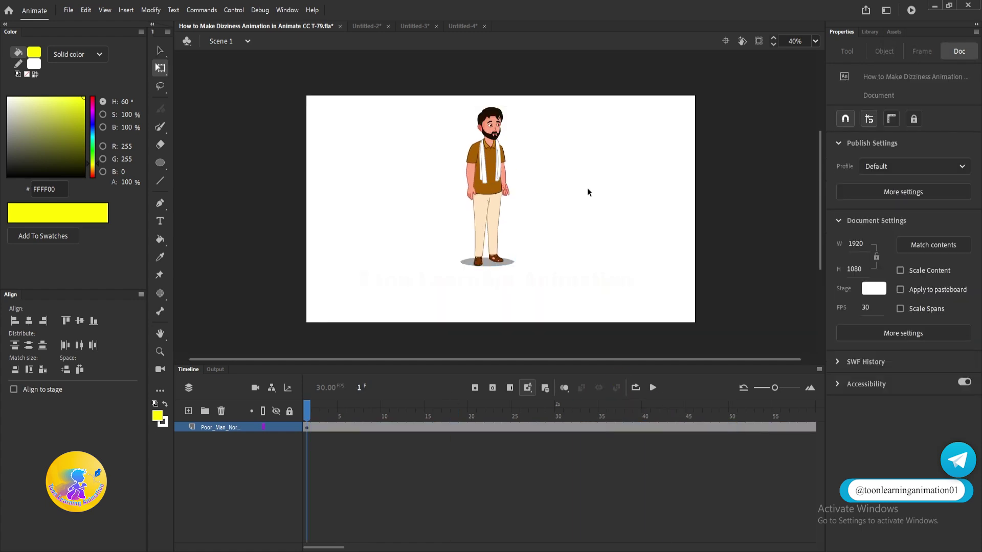
- Test the movie to watch the complete dizziness and fall animation
key("ctrl+Return")
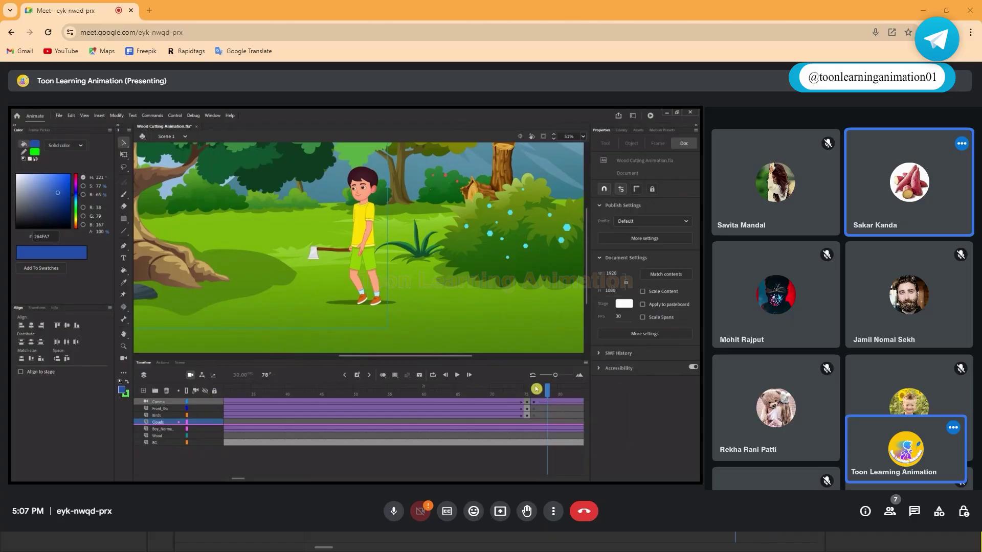
left_click_drag(543, 394, 321, 405)
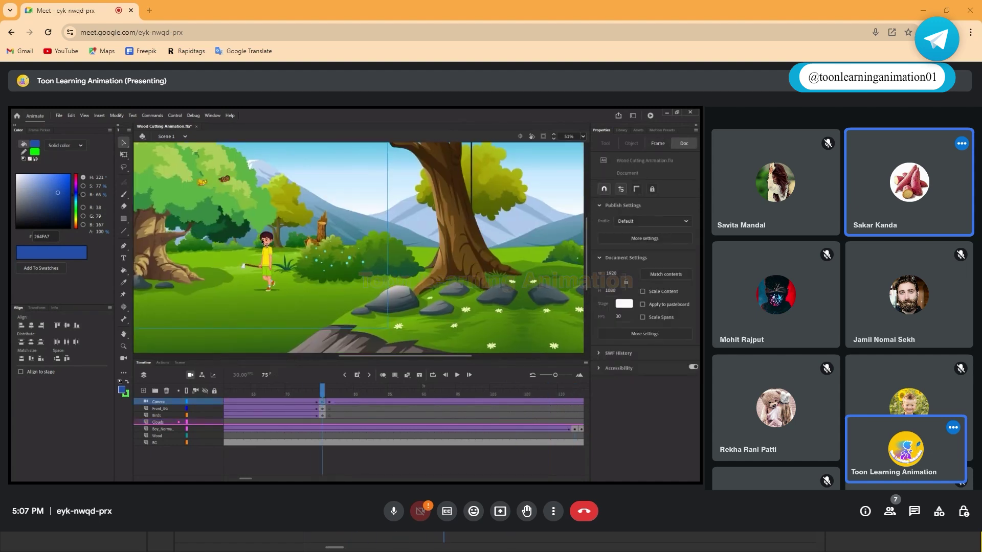